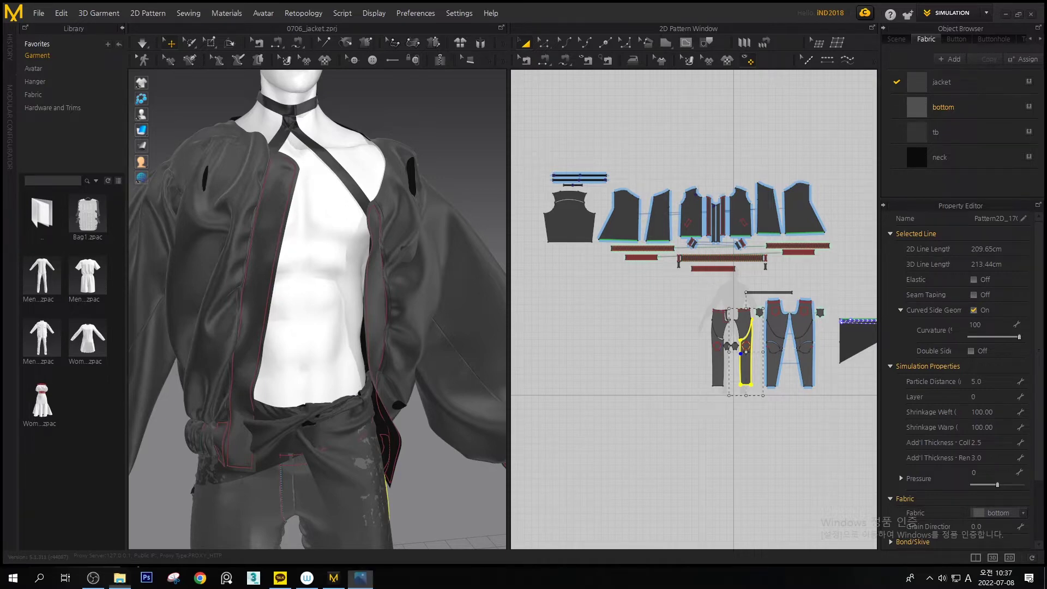
Switch to the image viewer and examine the shirring dress reference, covering the draped garment and its front and back patterns
left_click(382, 27)
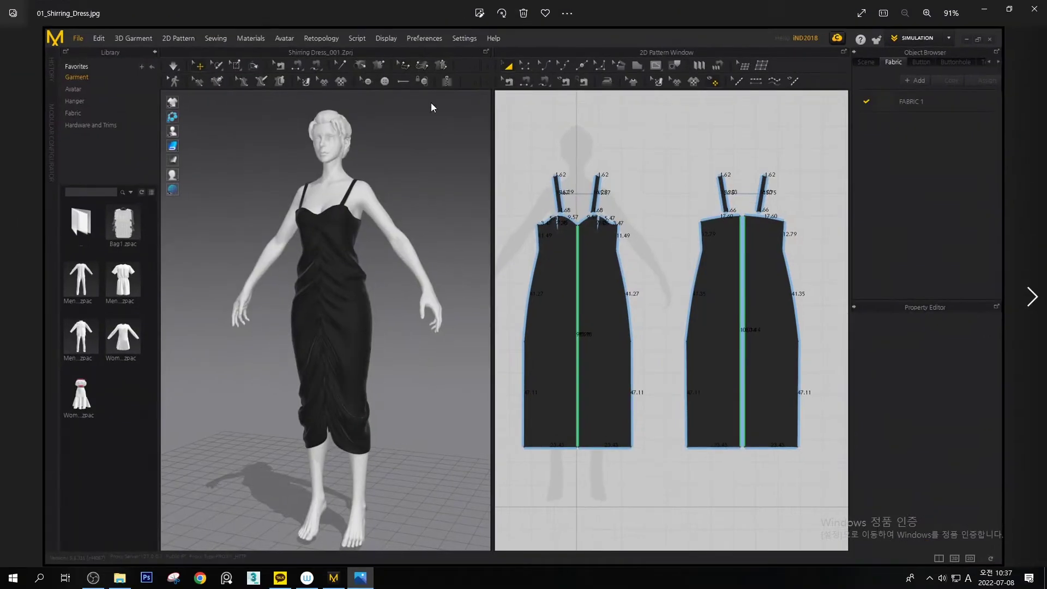
scroll(489, 254, "up", 3)
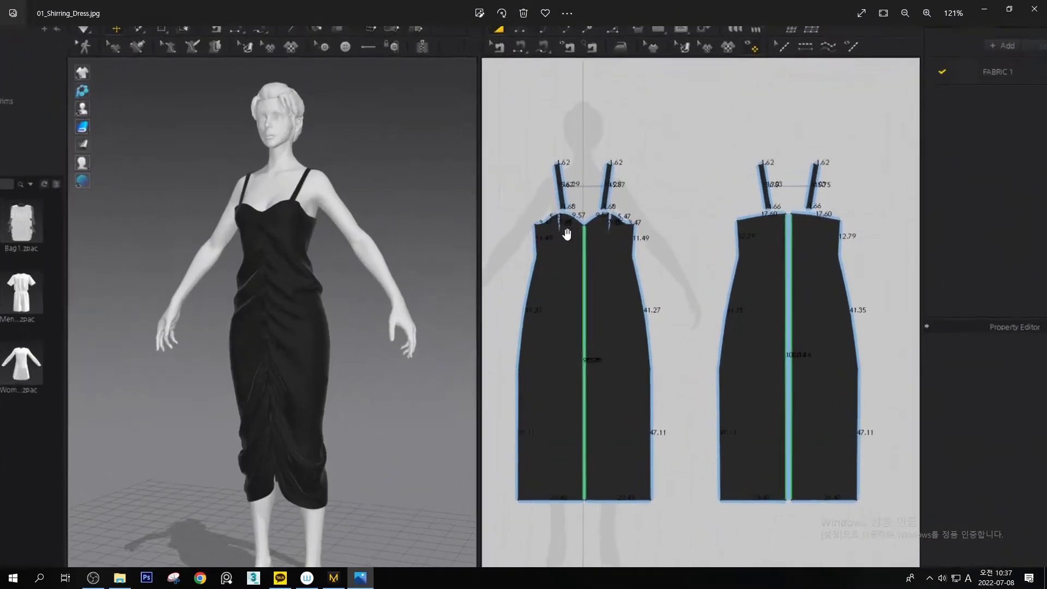
left_click_drag(611, 254, 591, 248)
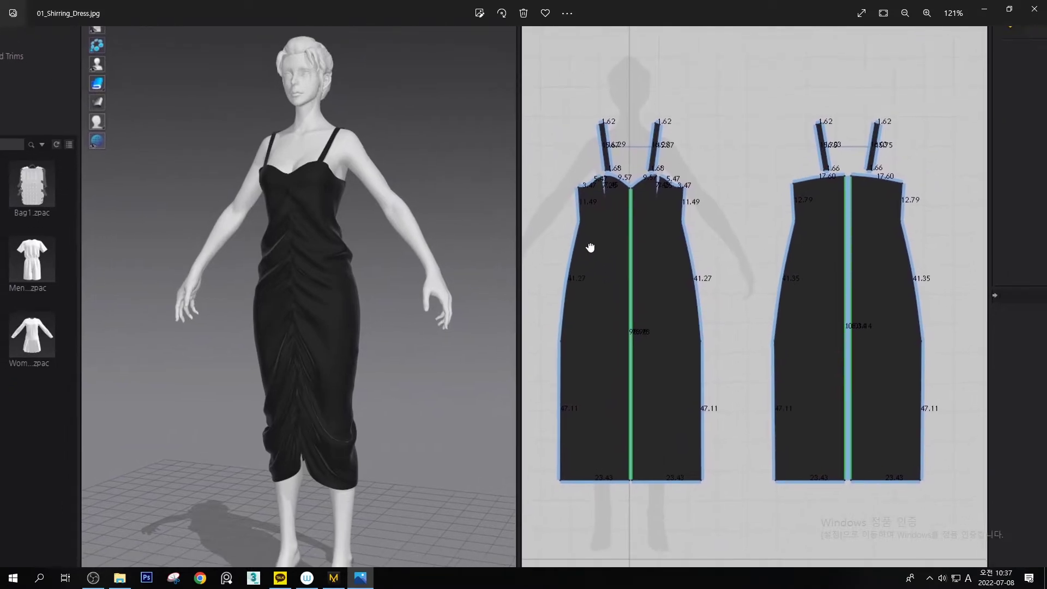
scroll(601, 211, "up", 2)
left_click_drag(605, 232, 592, 200)
left_click_drag(693, 240, 673, 243)
left_click_drag(773, 248, 755, 255)
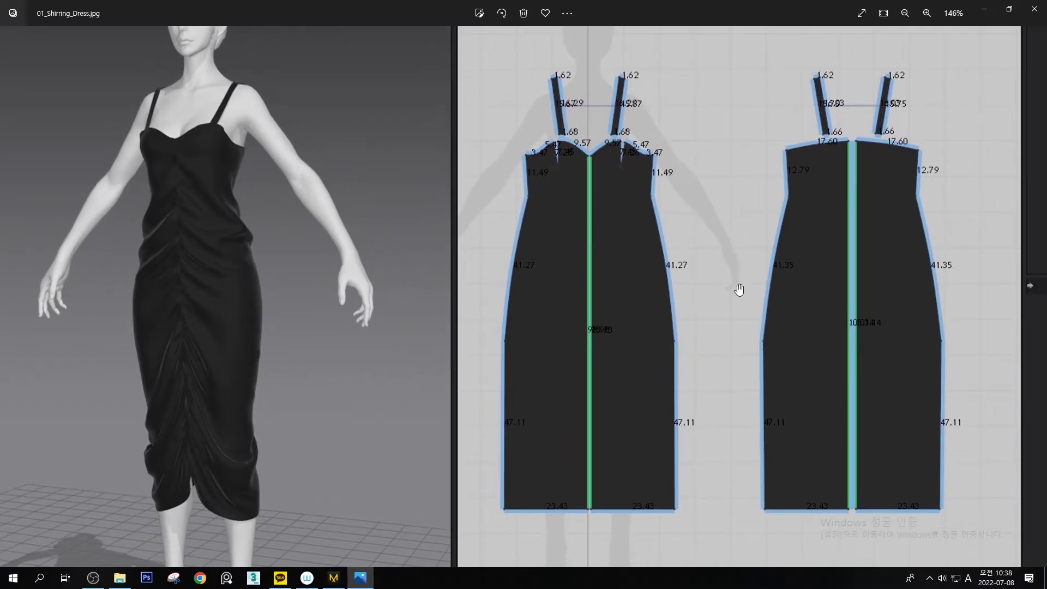
left_click_drag(741, 290, 709, 270)
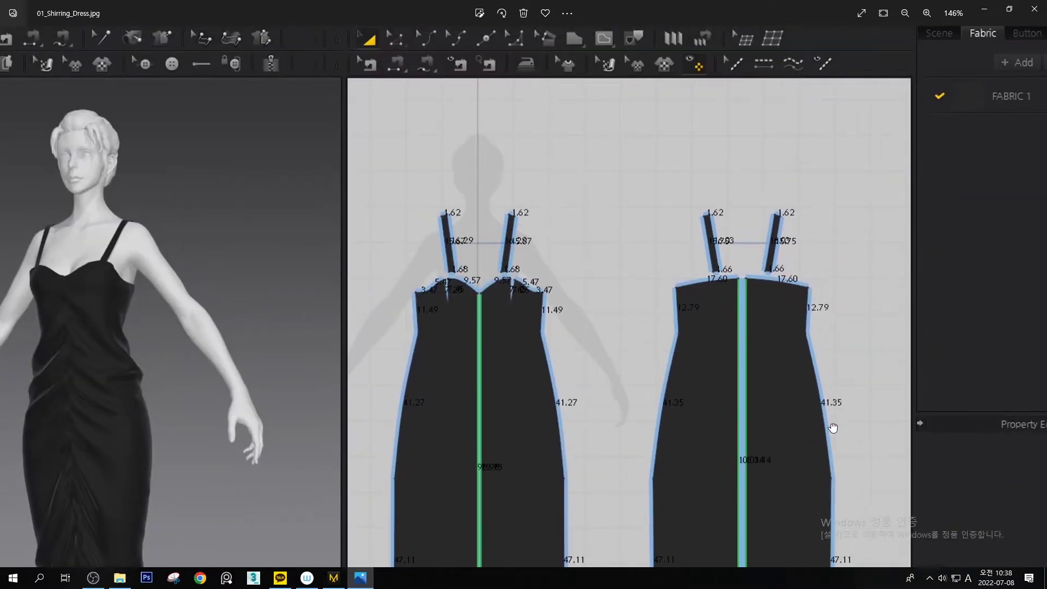
left_click_drag(928, 288, 832, 426)
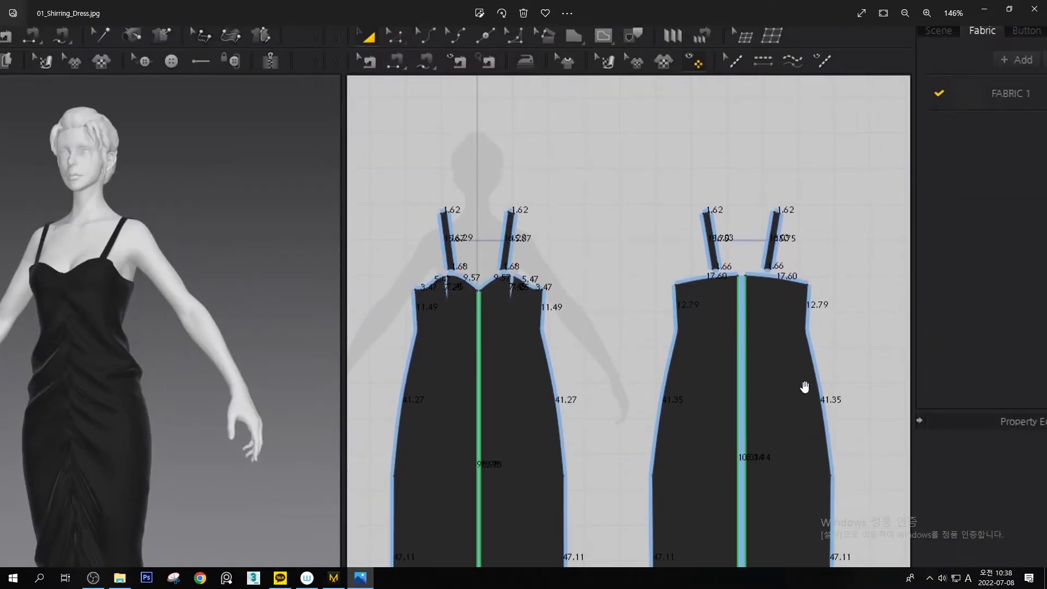
scroll(782, 358, "down", 4)
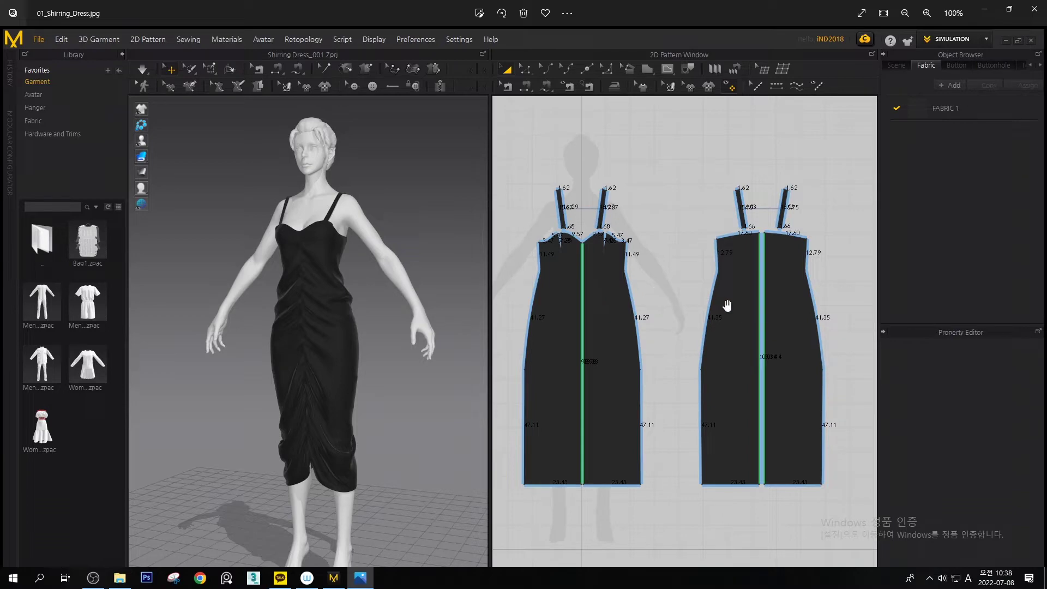
Open the 02_Shirt.jpg reference and examine the shirt's collar, front placket, sleeves and waist on the avatar
left_click(1031, 297)
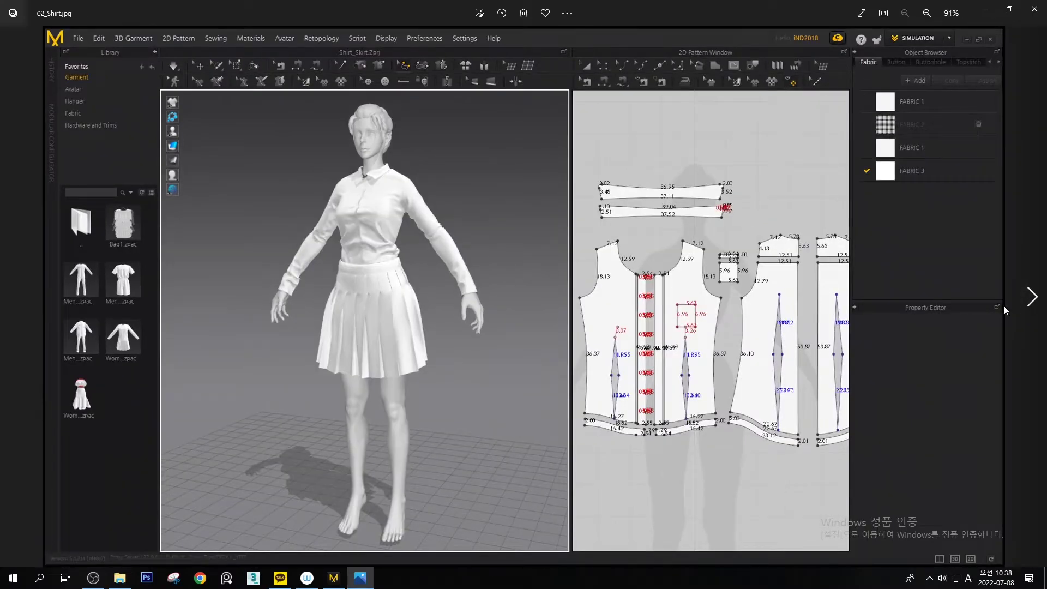
scroll(349, 257, "up", 5, "ctrl")
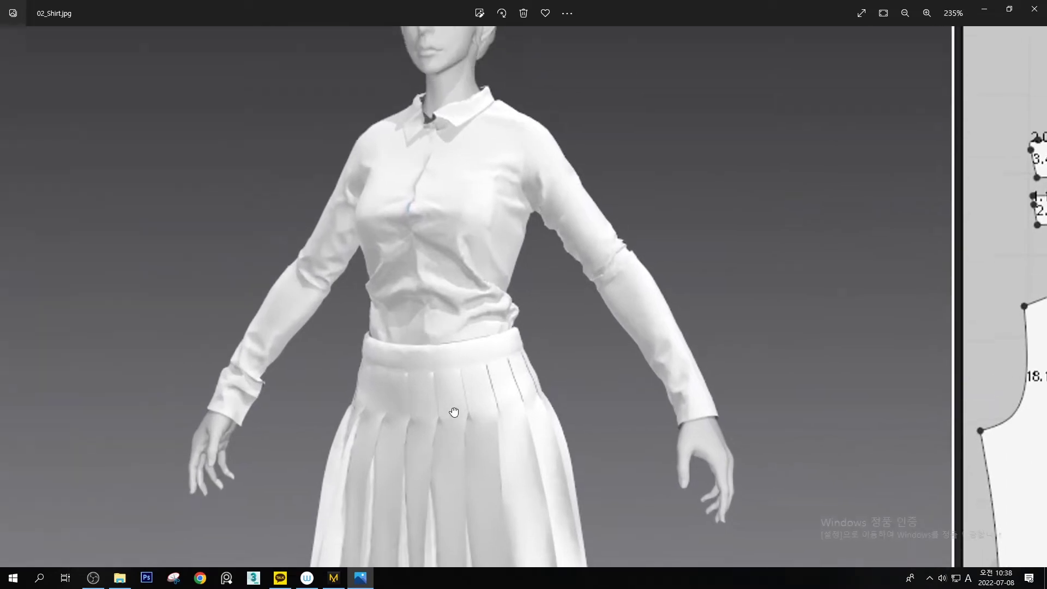
left_click_drag(450, 318, 441, 395)
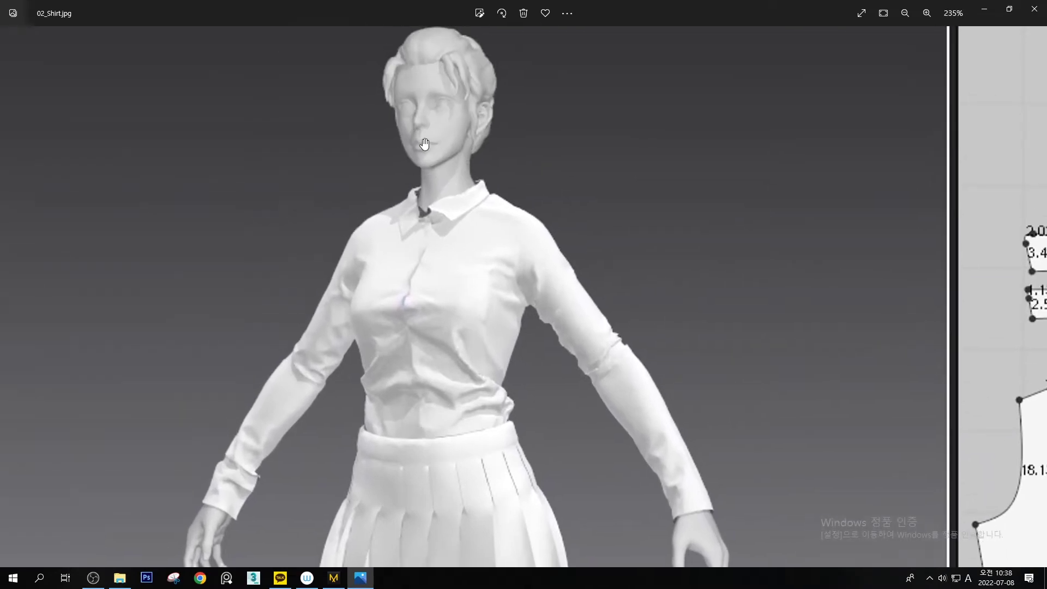
left_click_drag(425, 173, 435, 128)
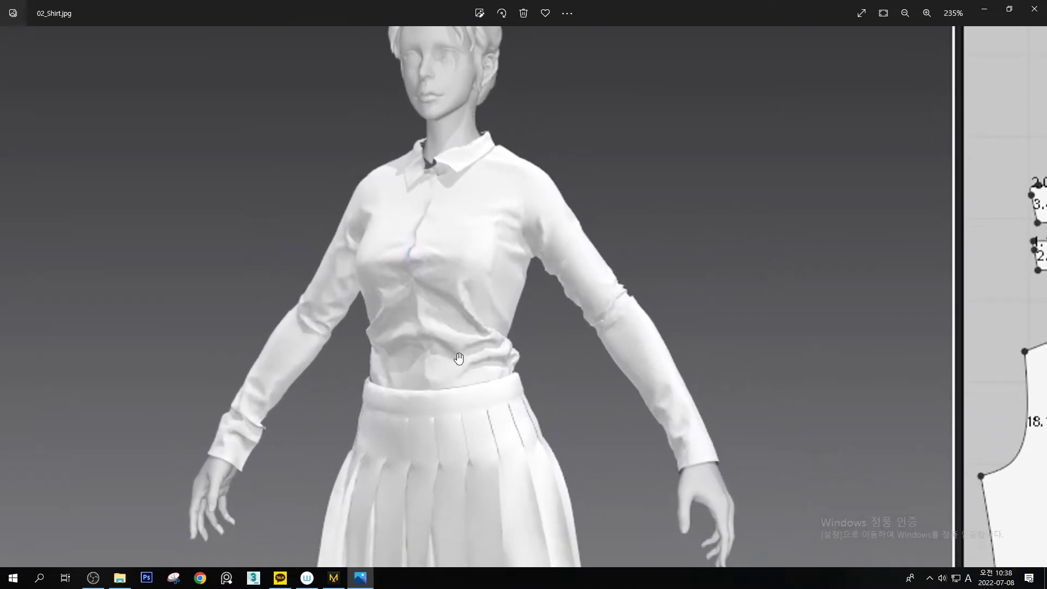
left_click_drag(442, 257, 472, 435)
left_click_drag(479, 273, 389, 252)
left_click_drag(382, 322, 369, 258)
mouse_move(396, 343)
left_mouse_down()
mouse_move(348, 233)
mouse_move(385, 338)
left_mouse_up()
left_click_drag(333, 193, 355, 142)
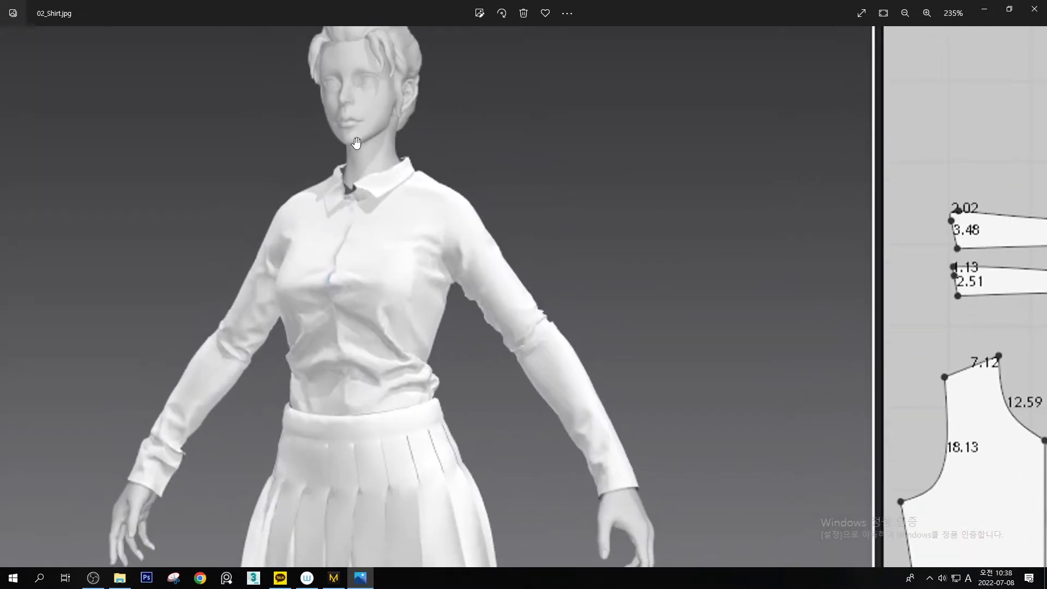
Examine the pleated skirt in the shirt reference image, along with the shirt's pattern pieces and their measurements
left_click_drag(592, 378, 447, 195)
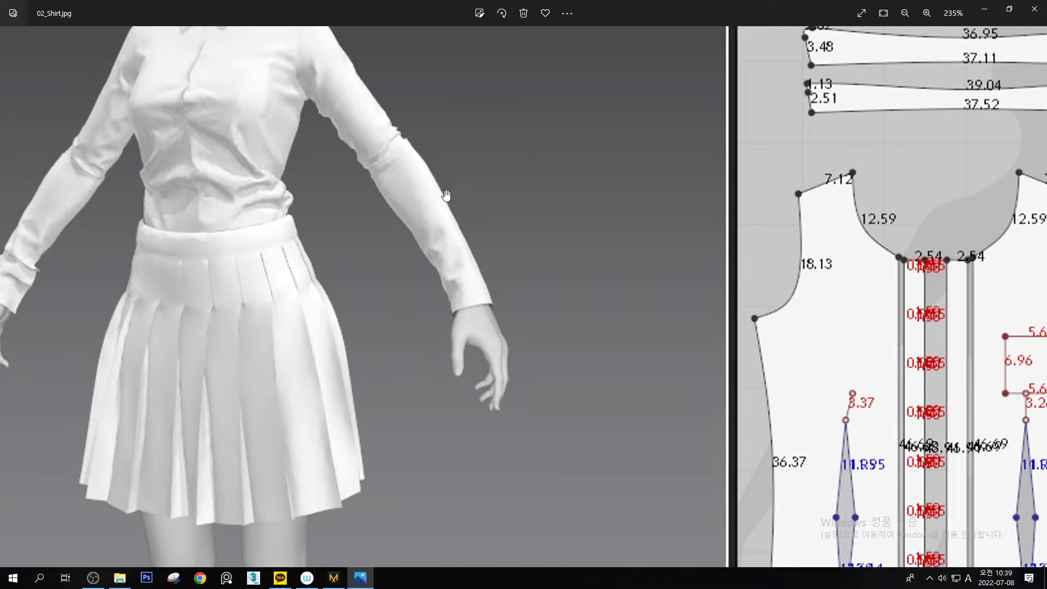
left_click_drag(755, 246, 526, 246)
scroll(478, 276, "down", 2)
scroll(477, 276, "down", 4)
scroll(278, 267, "up", 3)
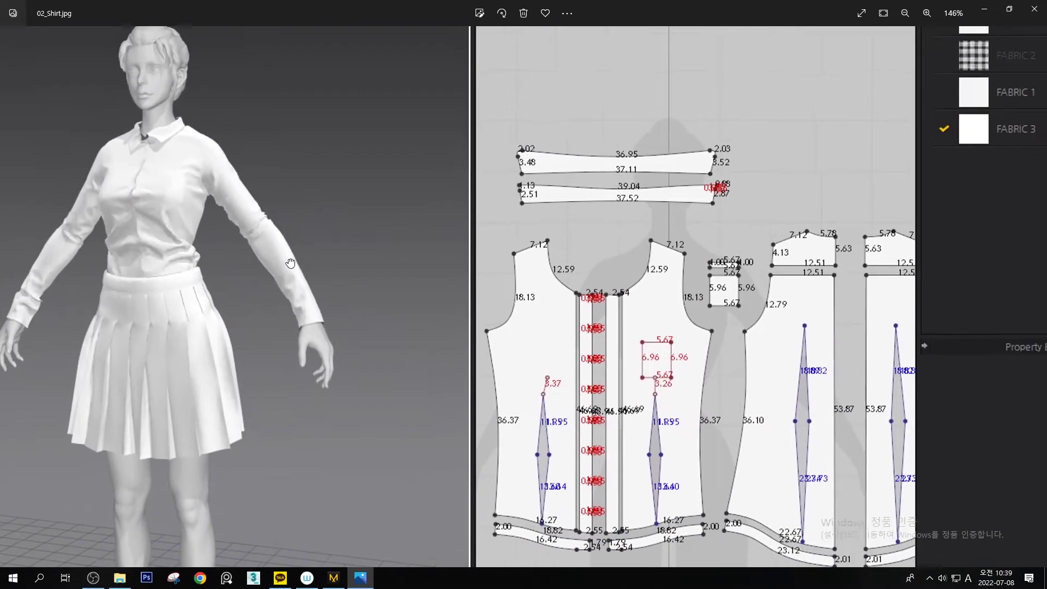
left_click_drag(279, 267, 319, 250)
left_click_drag(433, 291, 283, 324)
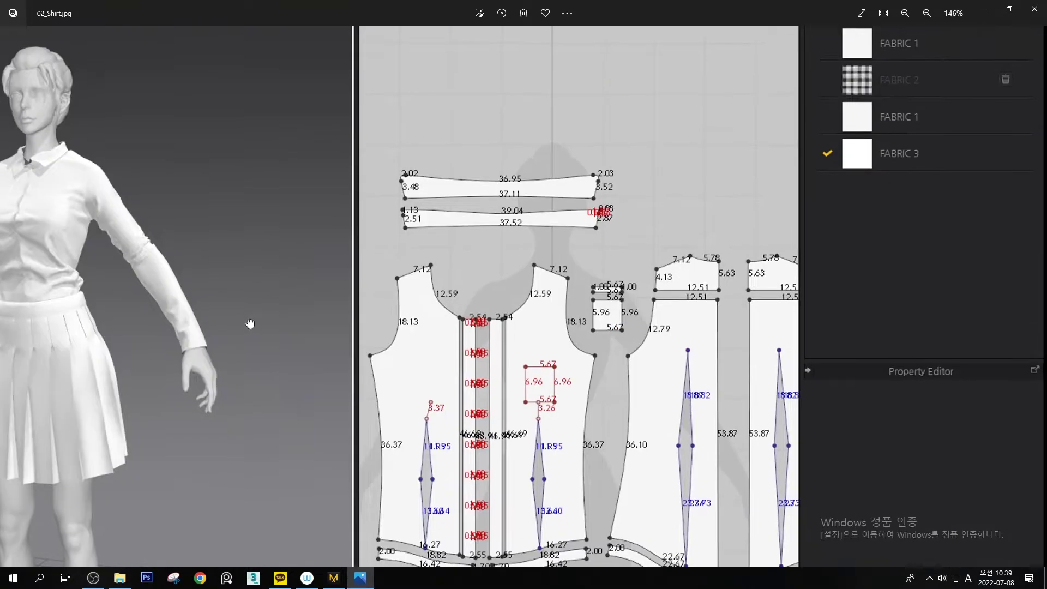
scroll(939, 316, "down", 2)
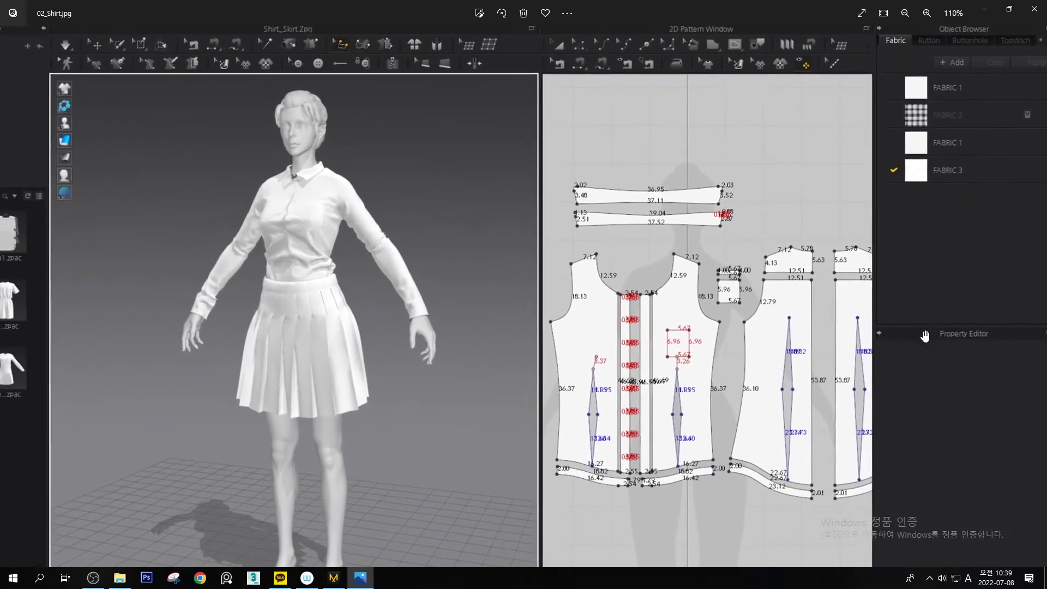
Browse past the skirt reference to 04_Jacket.png and examine the jacket and its pattern pieces
left_click(1030, 298)
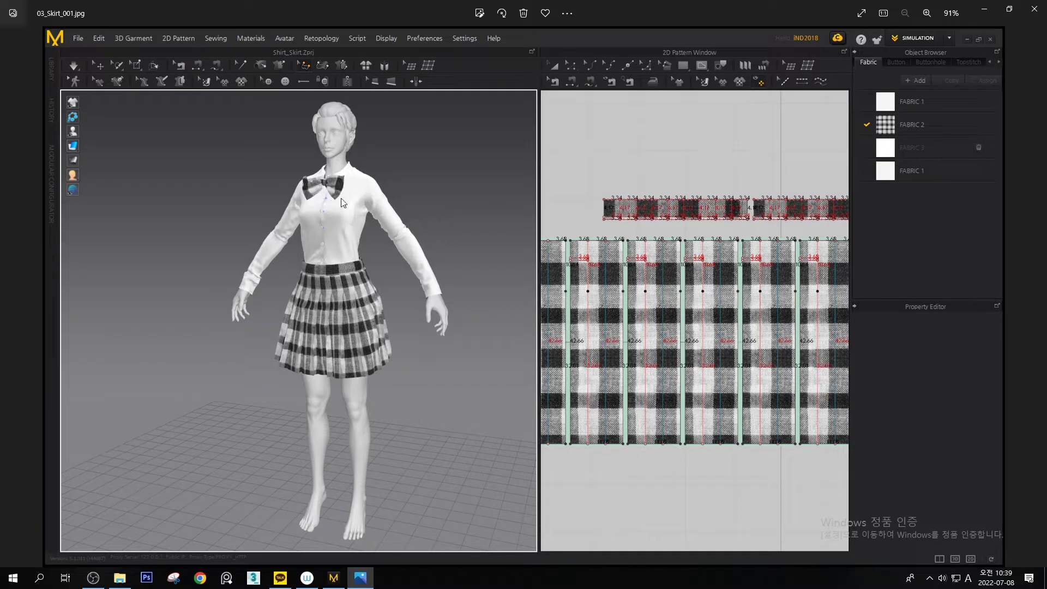
key("Right")
scroll(311, 214, "up", 3)
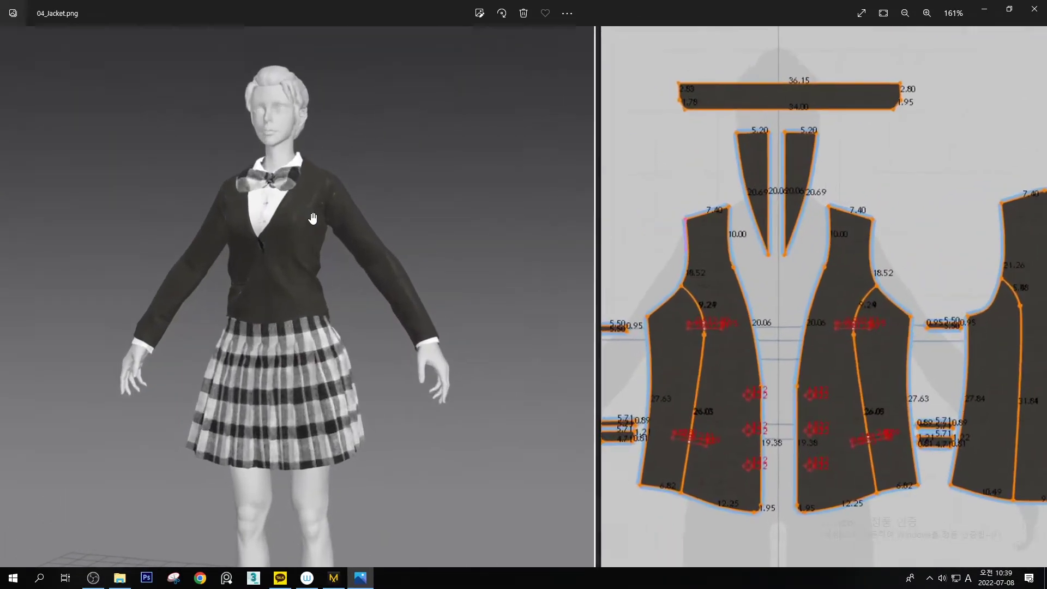
scroll(802, 206, "down", 1)
scroll(713, 233, "down", 1)
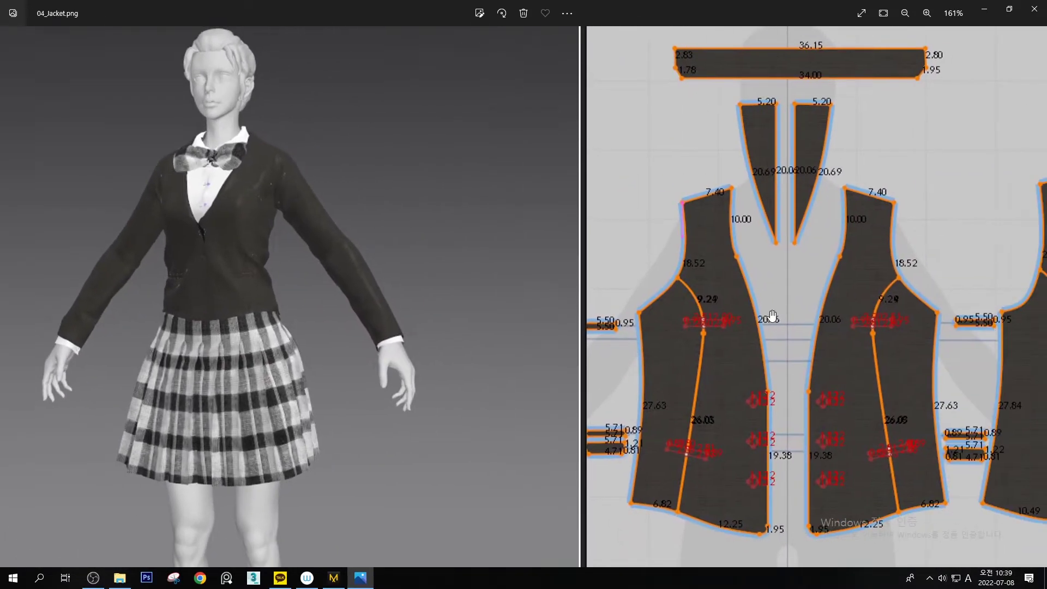
scroll(772, 312, "down", 1)
scroll(772, 312, "down", 1)
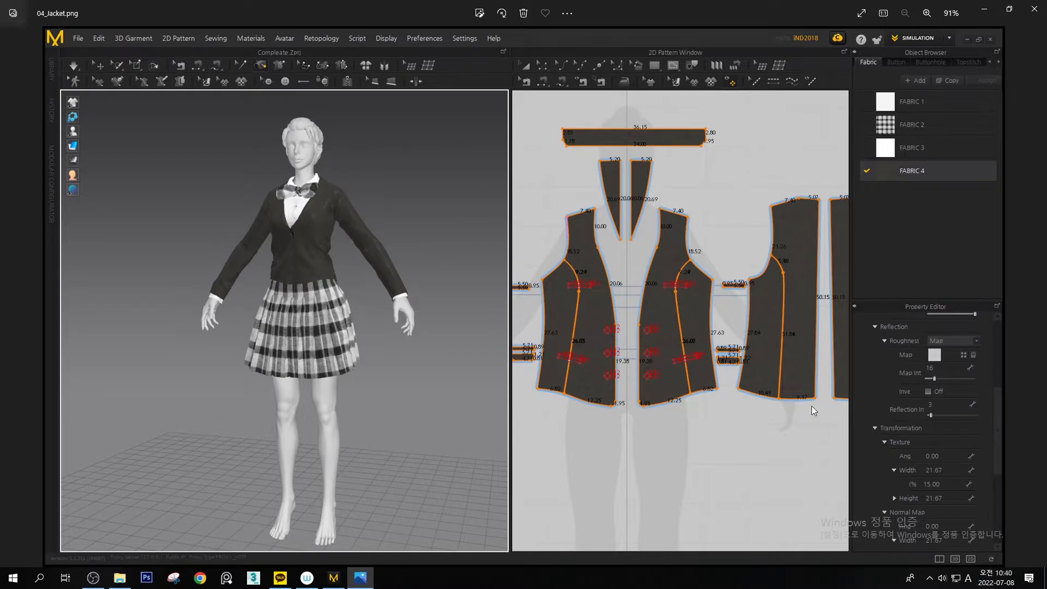
Open the 06_Blouse.jpg reference and examine the blouse's ruffled cape and sleeves
left_click(1030, 305)
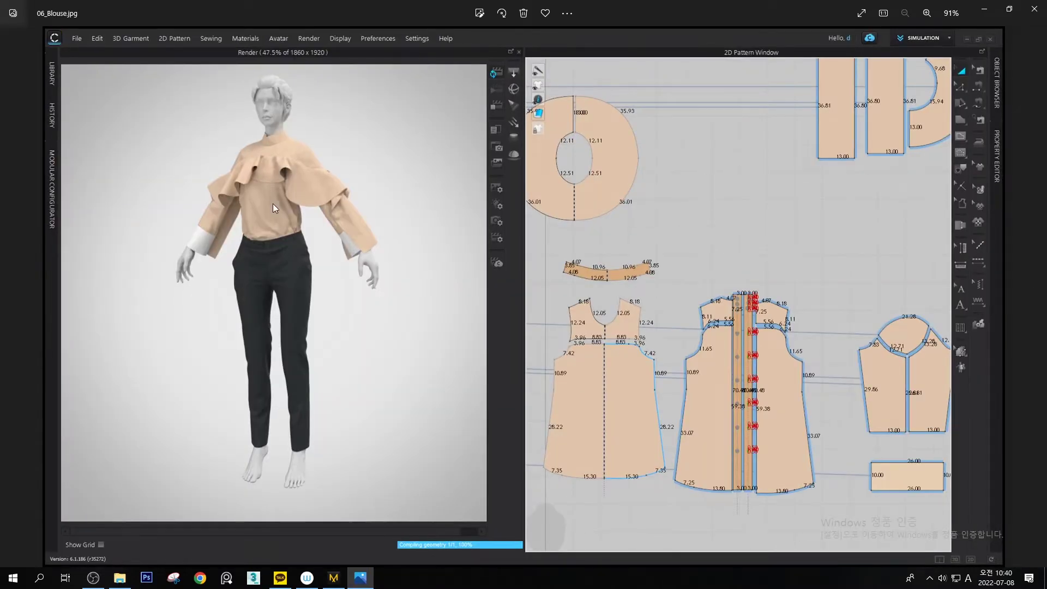
scroll(272, 203, "up", 6)
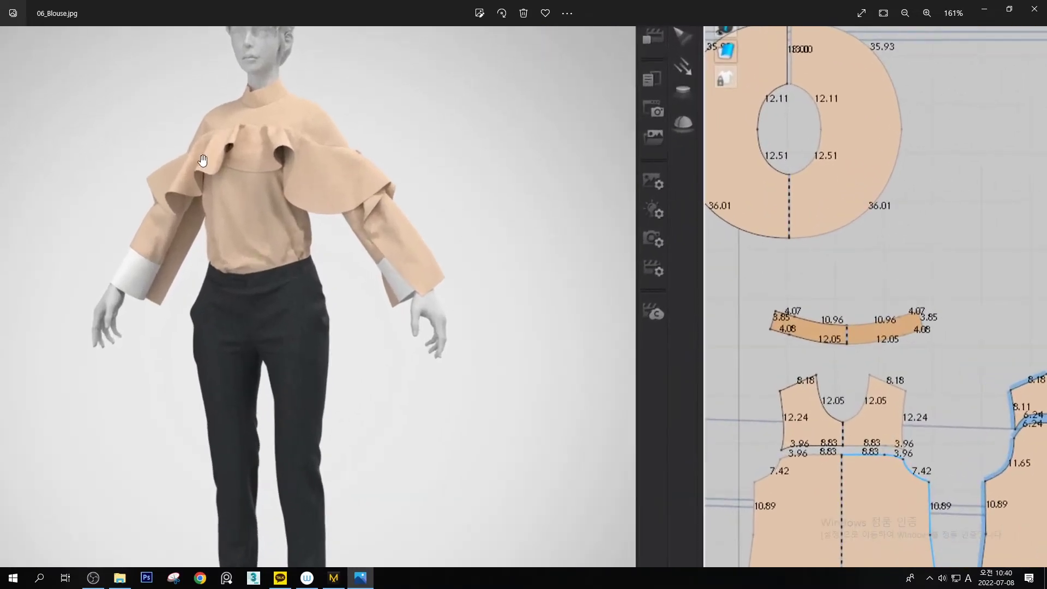
left_click_drag(184, 164, 409, 227)
scroll(417, 243, "down", 6)
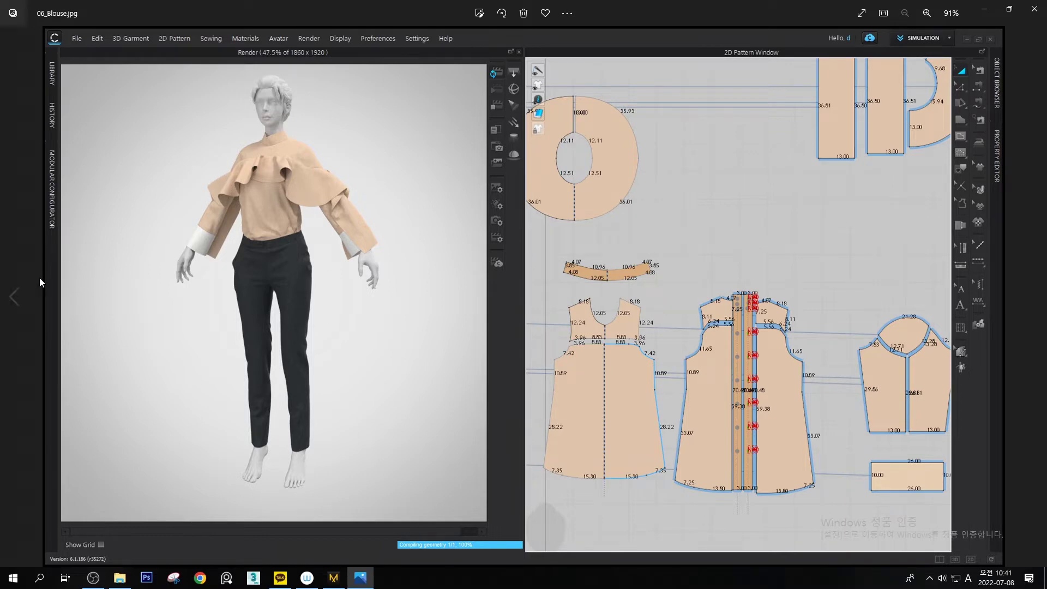
Revisit the jacket reference, then return to the blouse image and examine its ruffle, sleeves and circular pattern piece
left_click(16, 296)
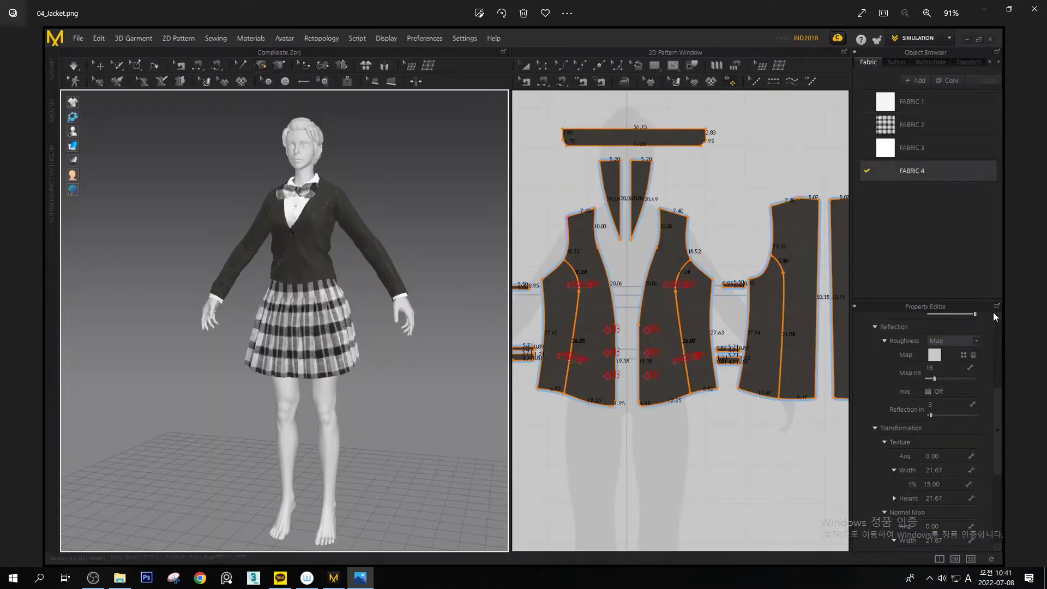
left_click(1031, 294)
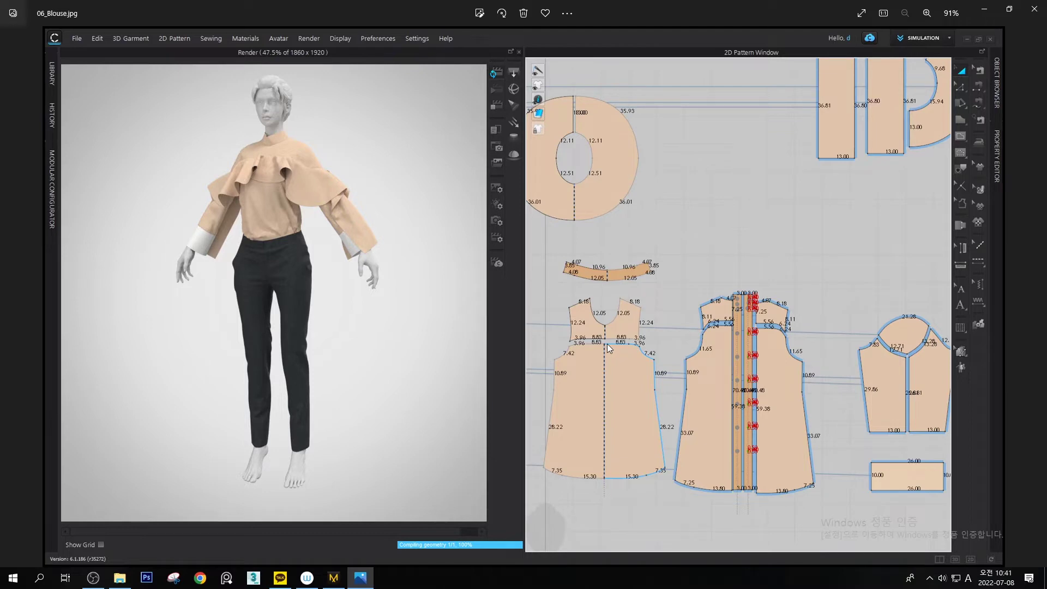
key("XF86AudioLowerVolume")
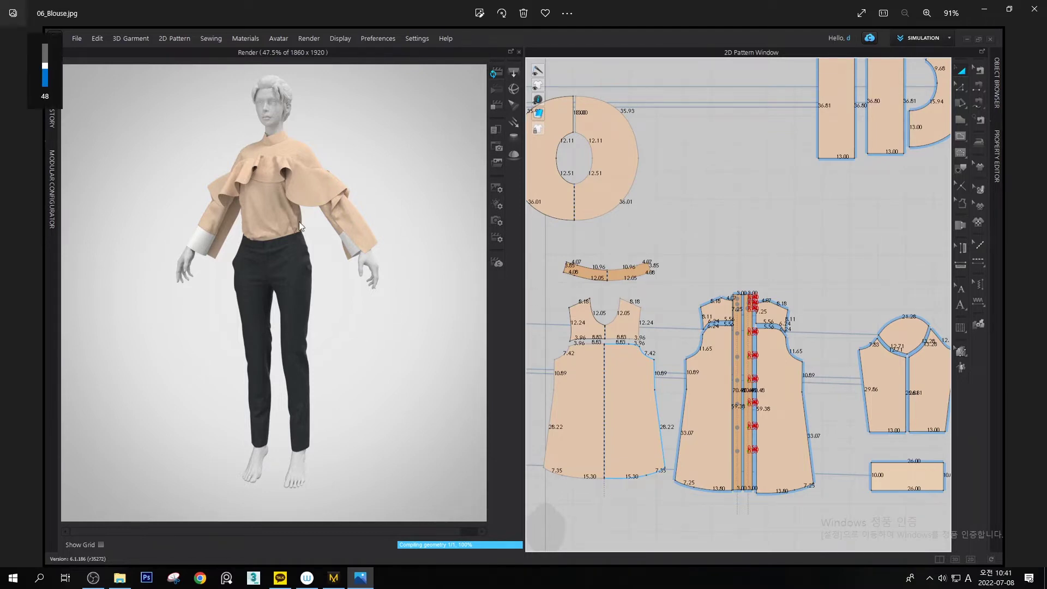
scroll(287, 206, "up", 5)
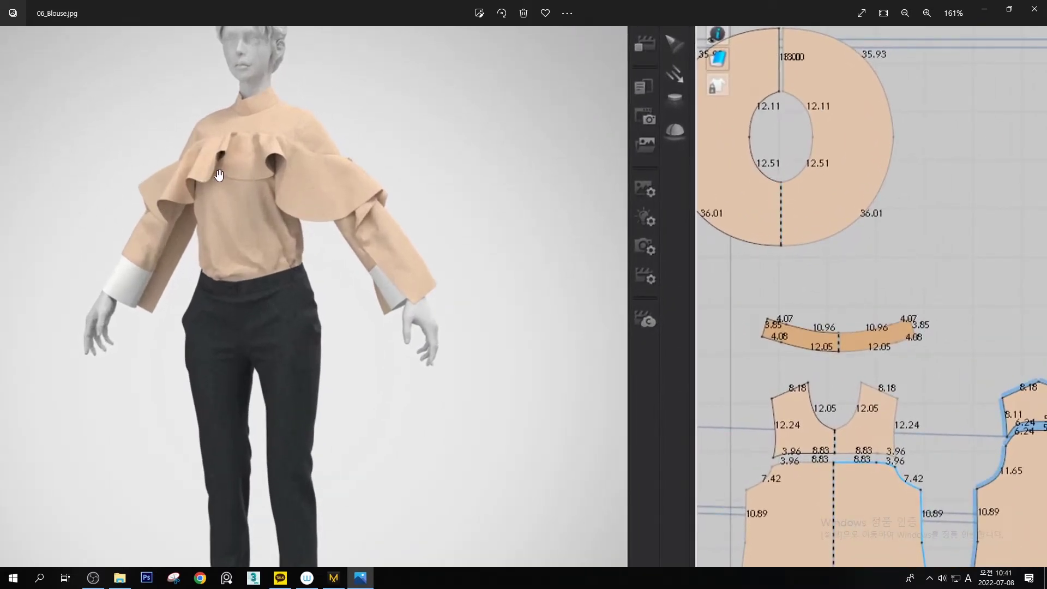
left_click_drag(259, 208, 307, 244)
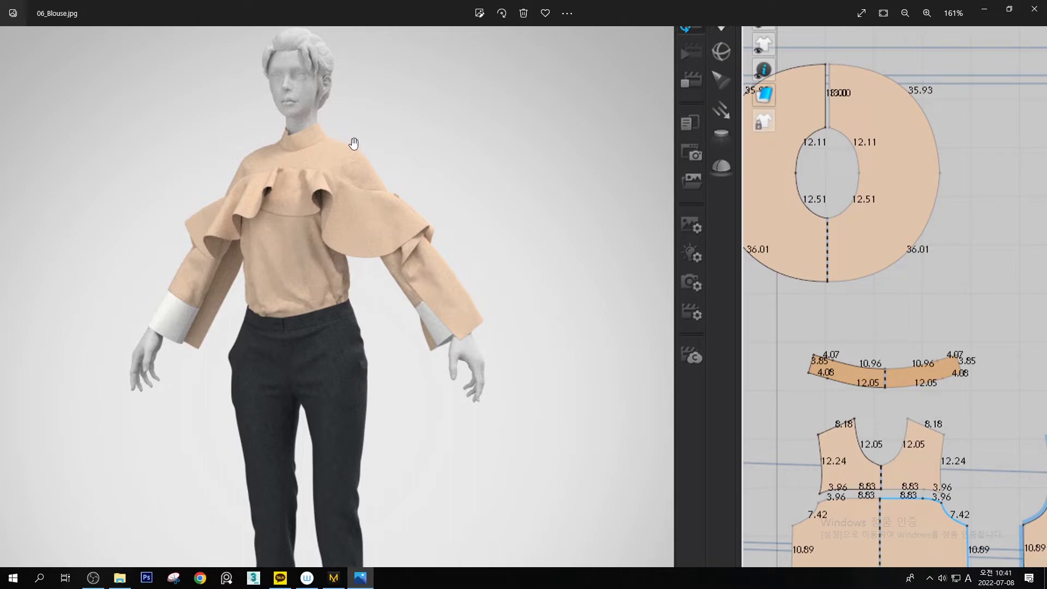
left_click_drag(372, 224, 320, 194)
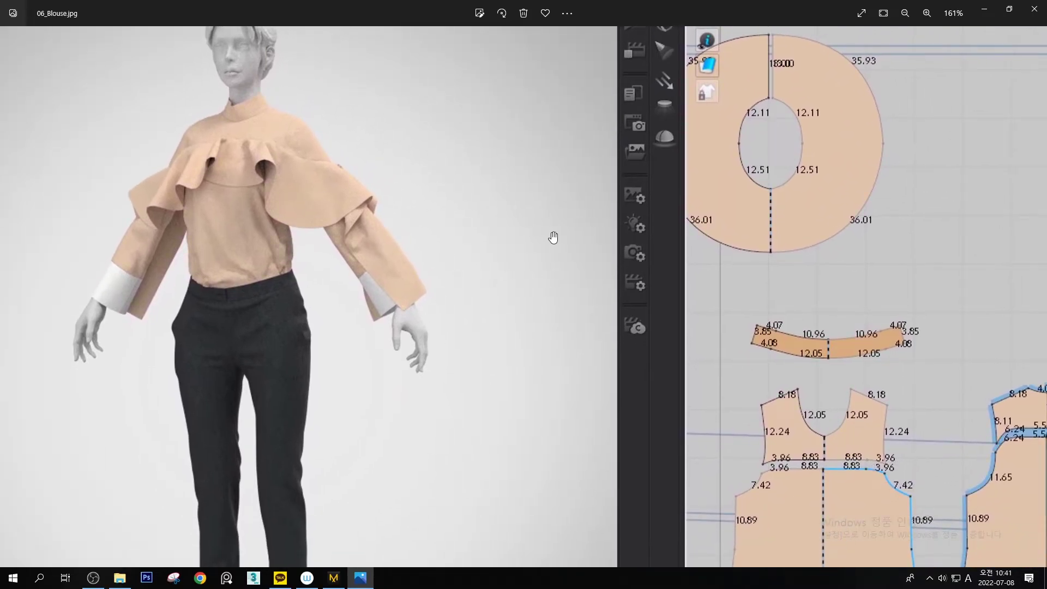
scroll(540, 244, "down", 3)
scroll(537, 250, "down", 2)
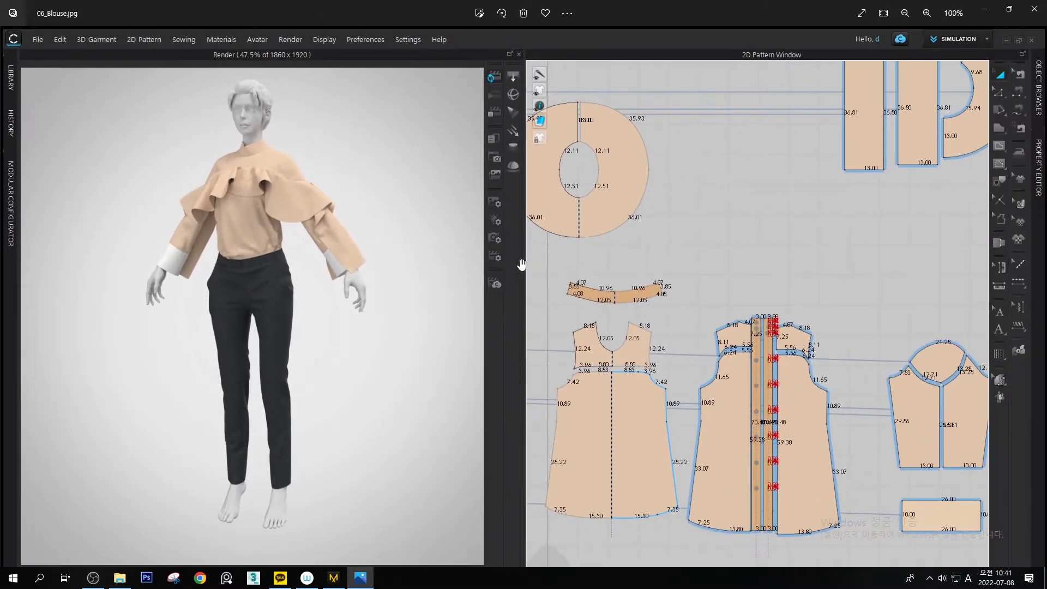
Return to the 0706_jacket project in Marvelous Designer and inspect the jacket's sleeve, shoulder and front in 3D
left_click(1032, 297)
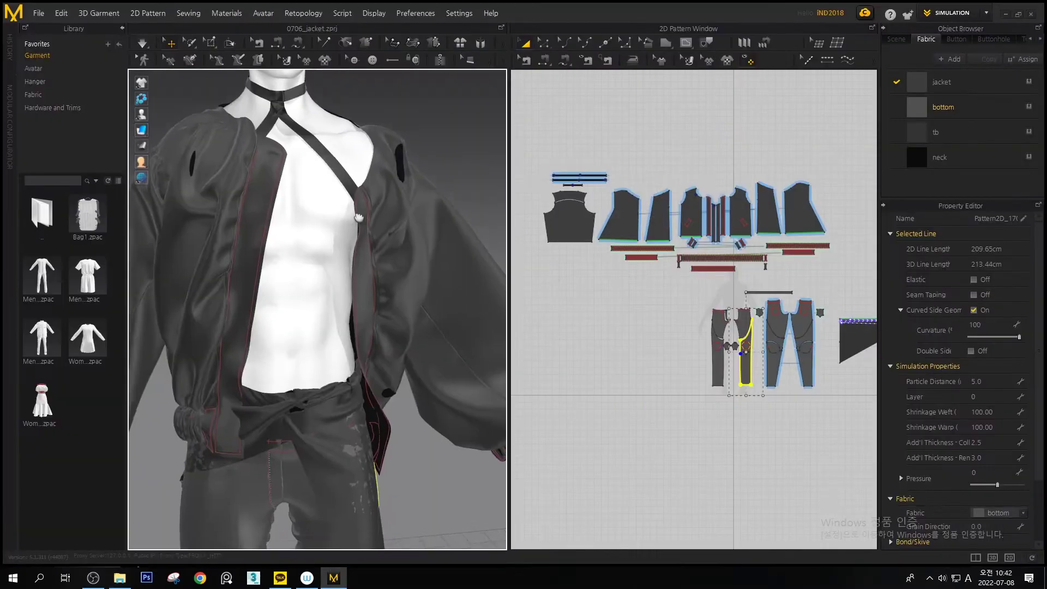
middle_click_drag(354, 445, 491, 475)
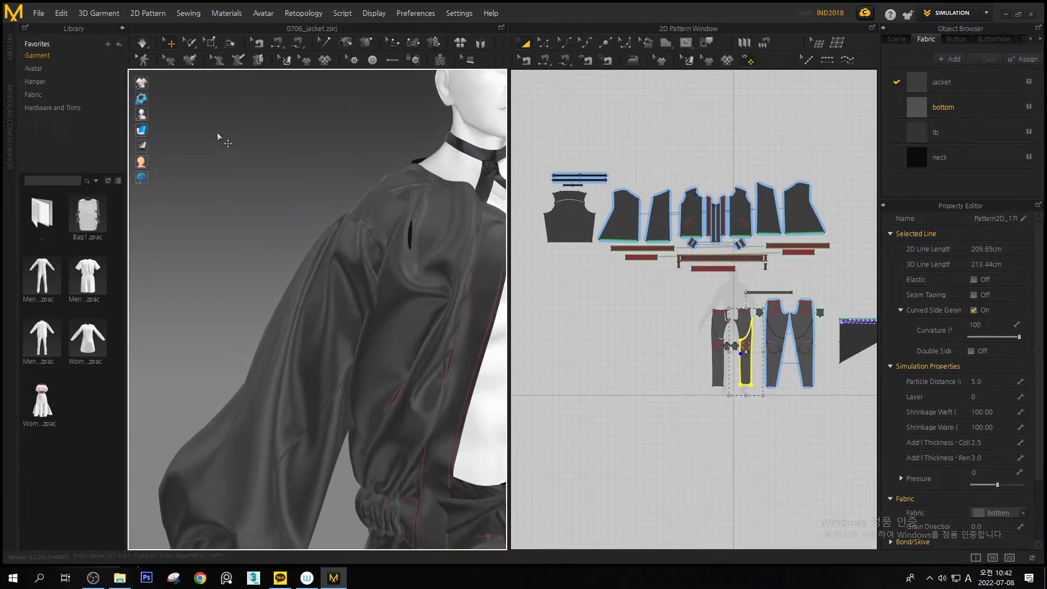
middle_click_drag(216, 136, 257, 222)
right_click_drag(257, 222, 178, 180)
middle_click_drag(309, 235, 311, 131)
scroll(312, 228, "up", 2)
scroll(311, 229, "down", 5)
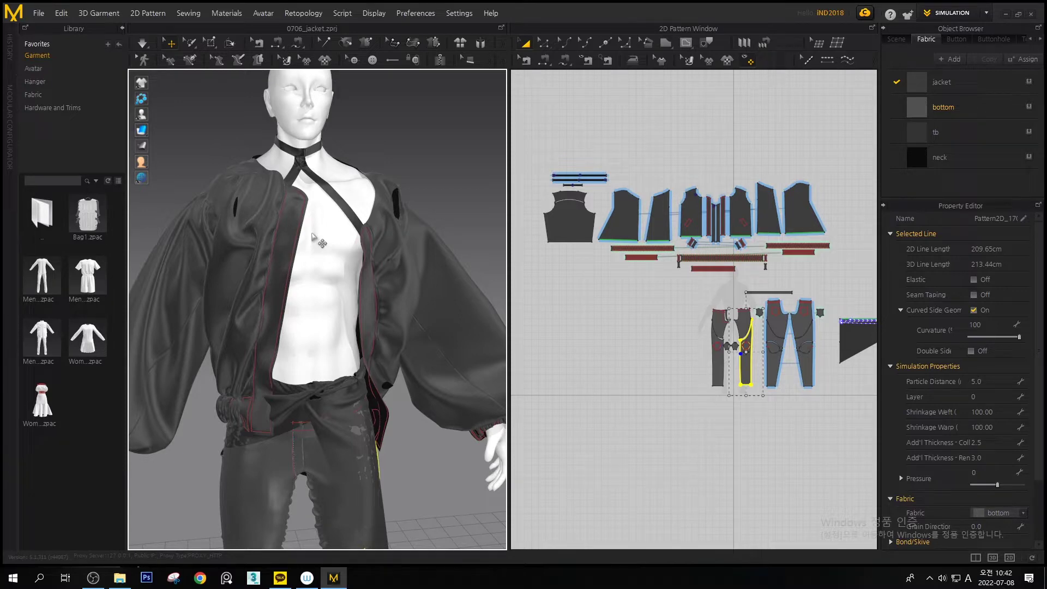
Create a new empty project and select the male avatar in the 3D view
left_click(39, 13)
left_click(54, 31)
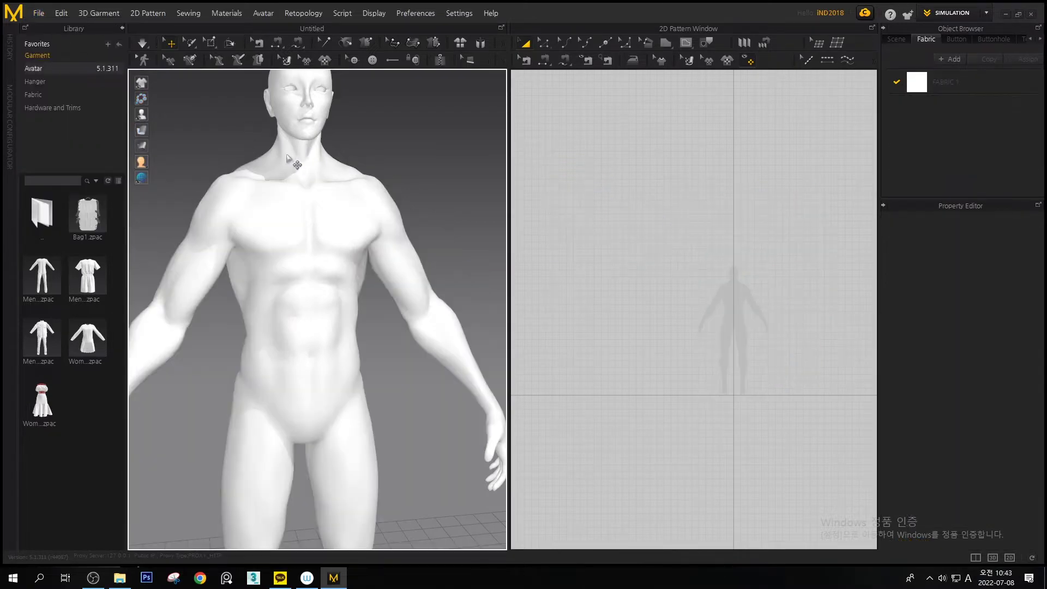
left_click(319, 237)
scroll(322, 240, "up", 5)
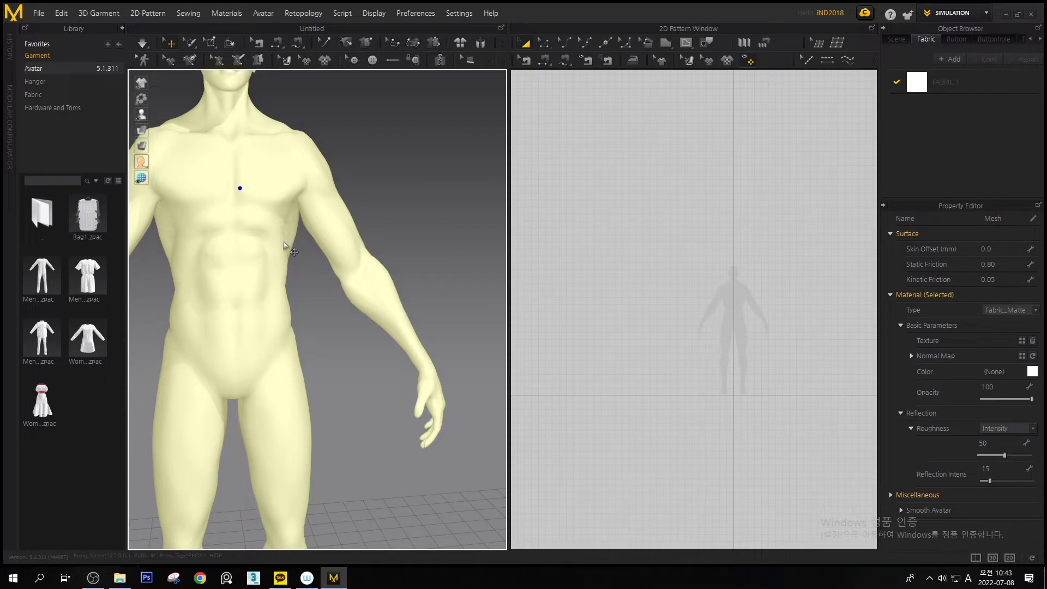
Try deleting the male avatar from the 3D scene, undo the deletion, and select the avatar again
key("Delete")
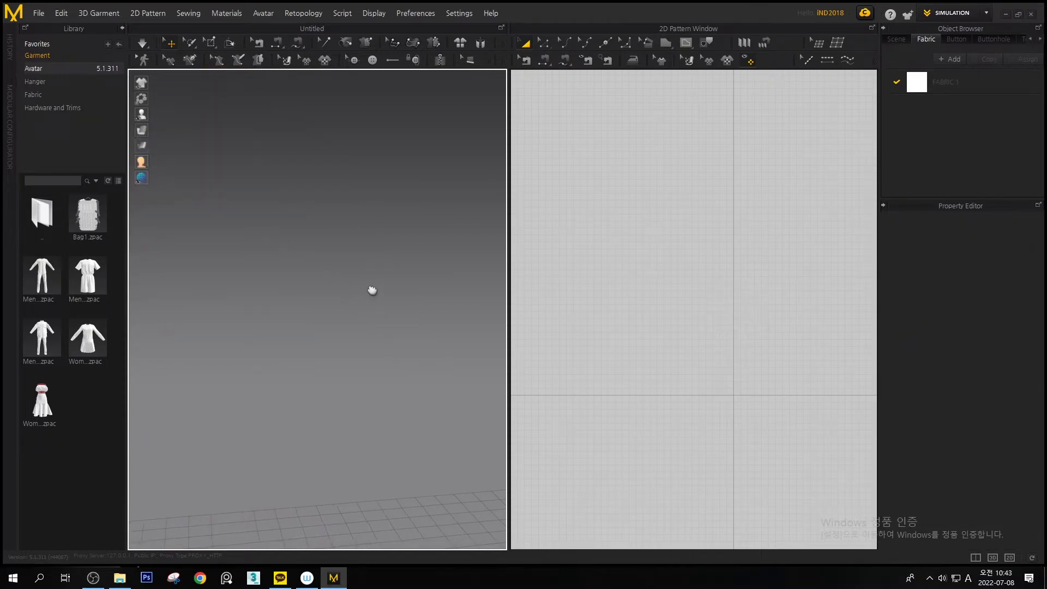
key("ctrl+z")
middle_click_drag(275, 221, 495, 353)
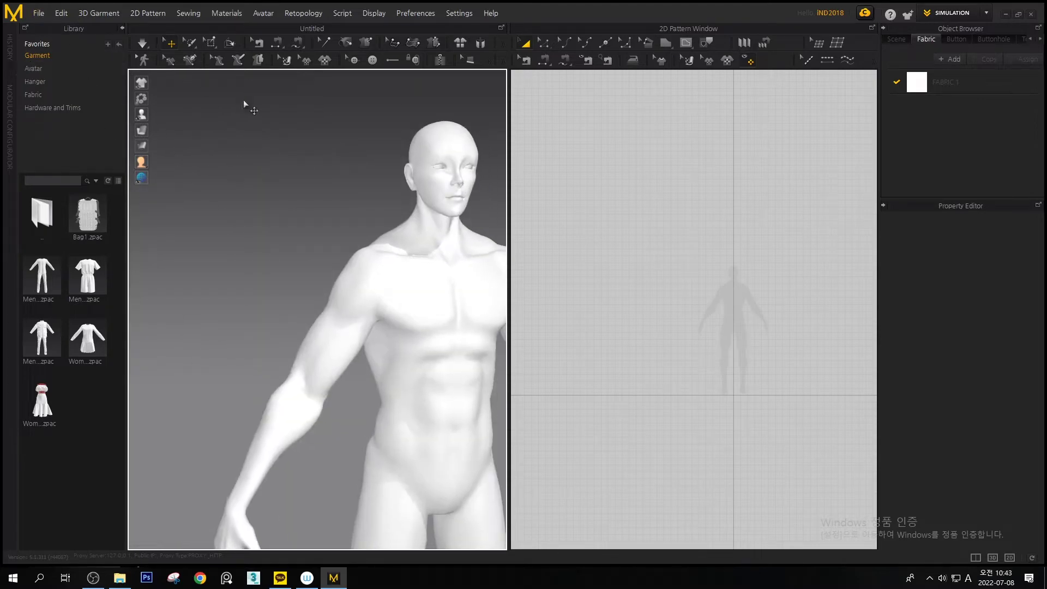
left_click(296, 194)
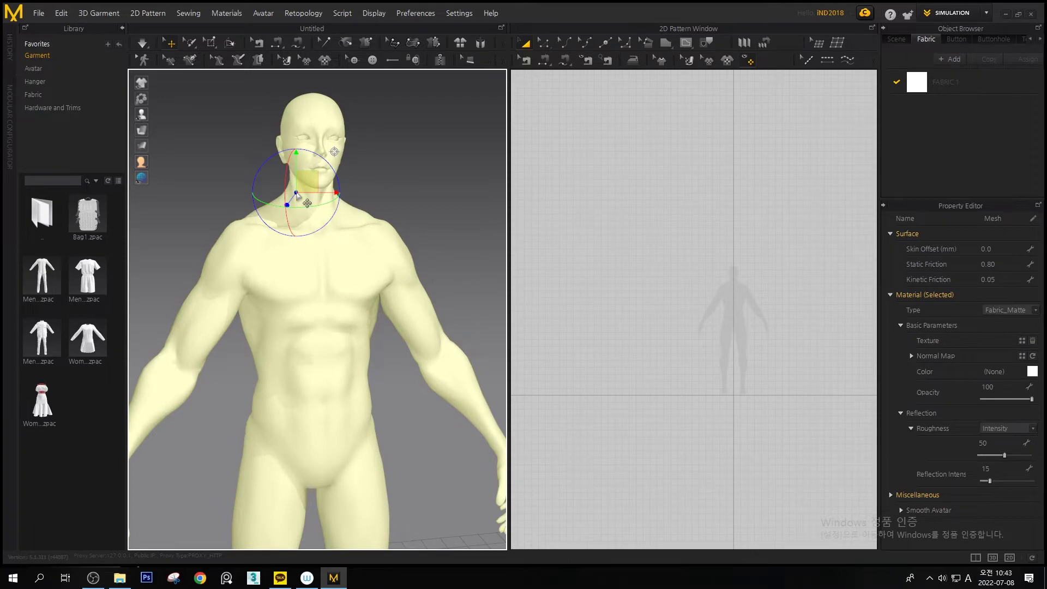
Start an OBJ import and open Merged_8Grade_Femail2.obj from the Marvelous subfolder of the Coat folder
left_click(34, 13)
mouse_move(66, 123)
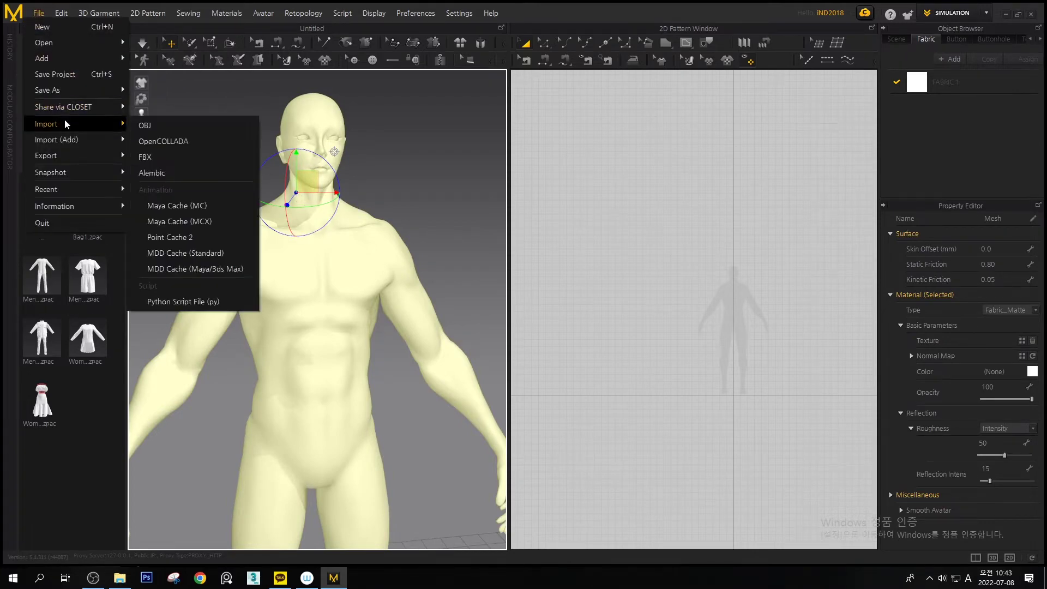
left_click(146, 126)
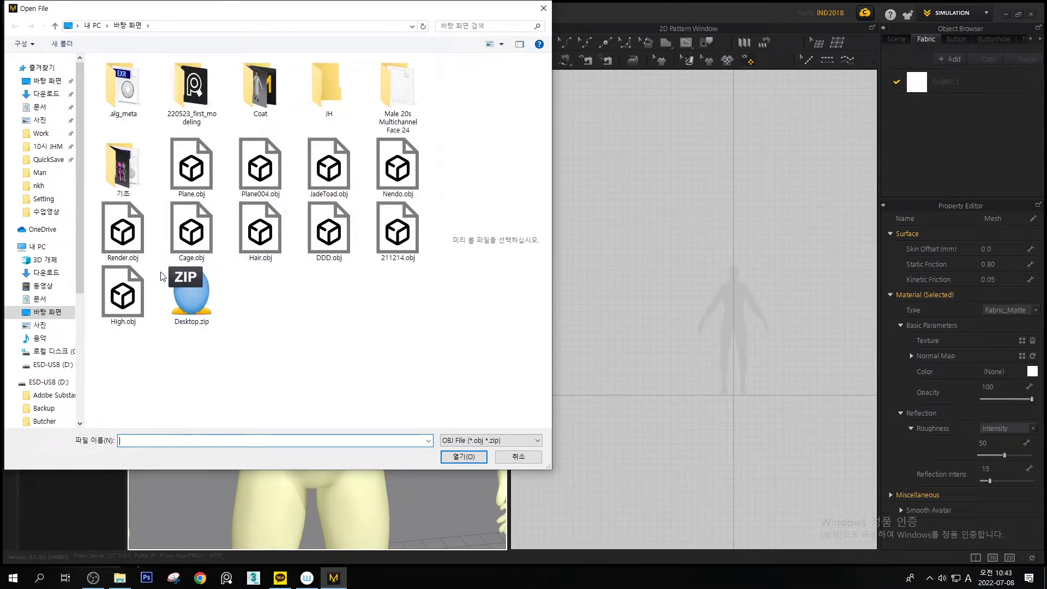
double_click(246, 104)
double_click(140, 92)
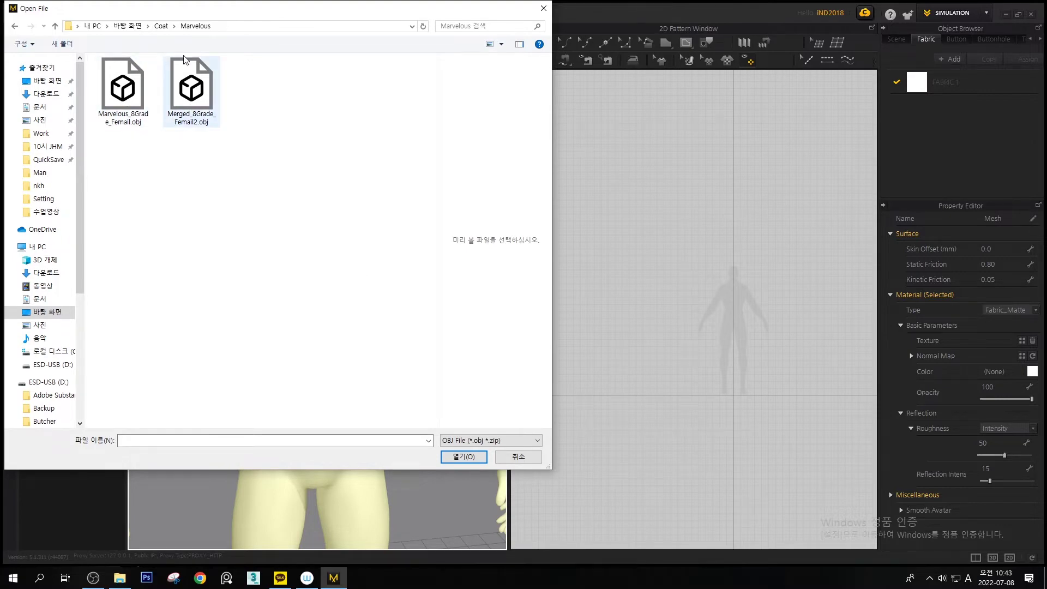
left_click(185, 106)
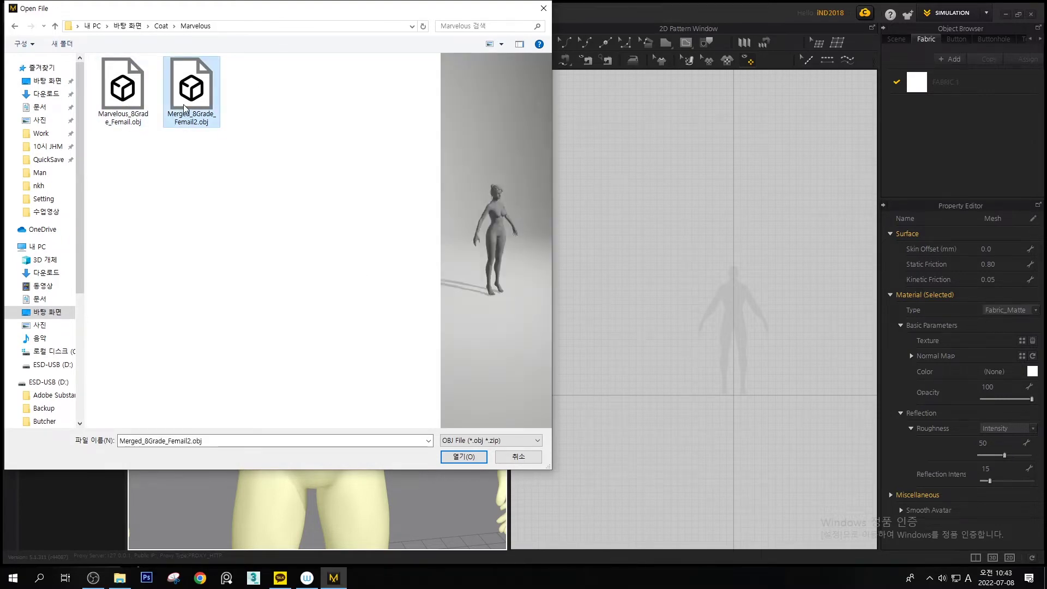
double_click(184, 108)
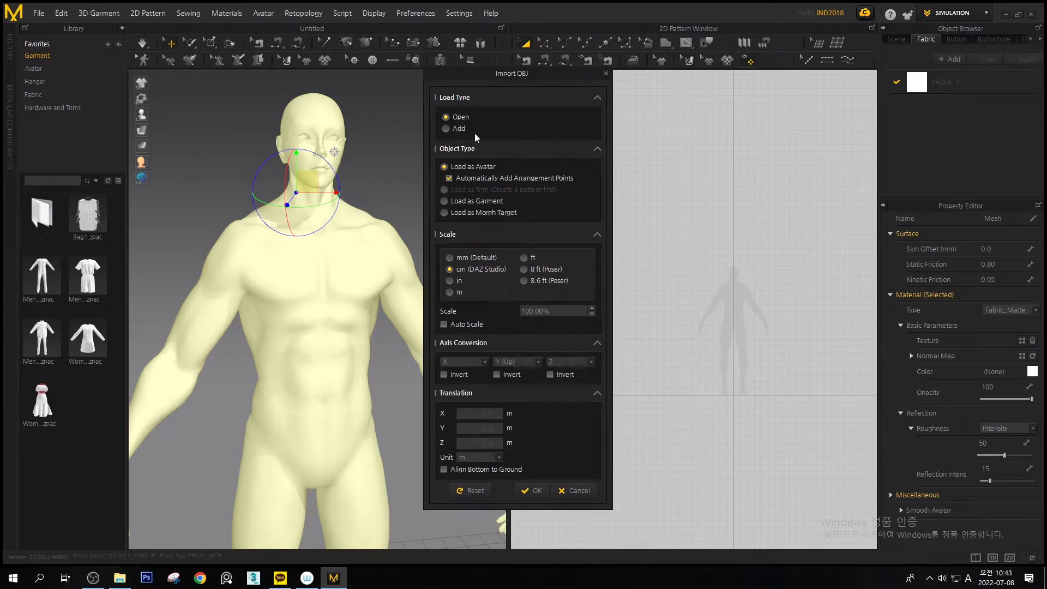
Set the OBJ import's load type to Add and its object type to Load as Garment
left_click(459, 128)
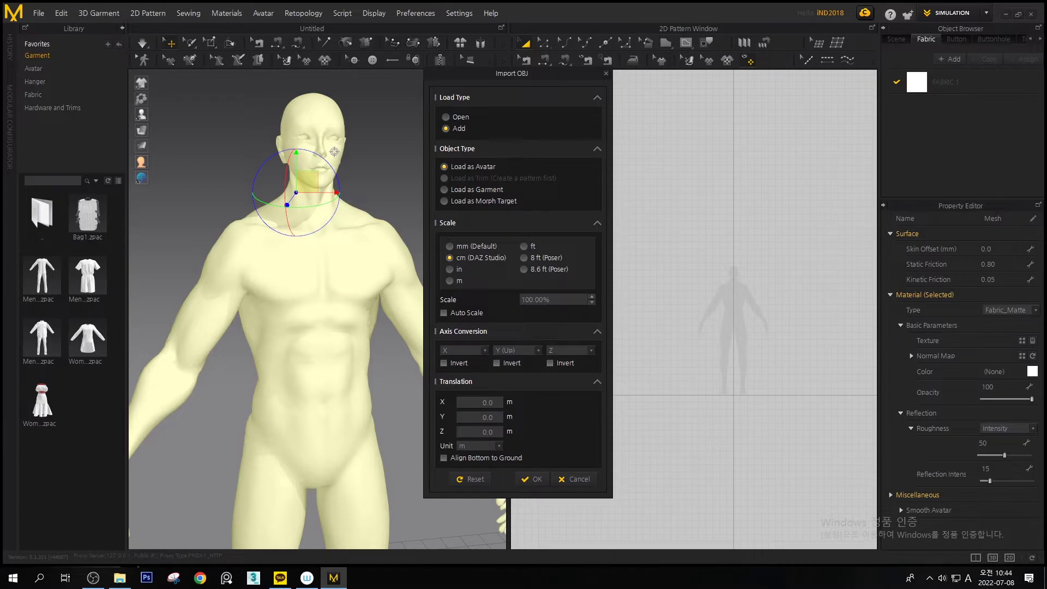
key("alt+Tab")
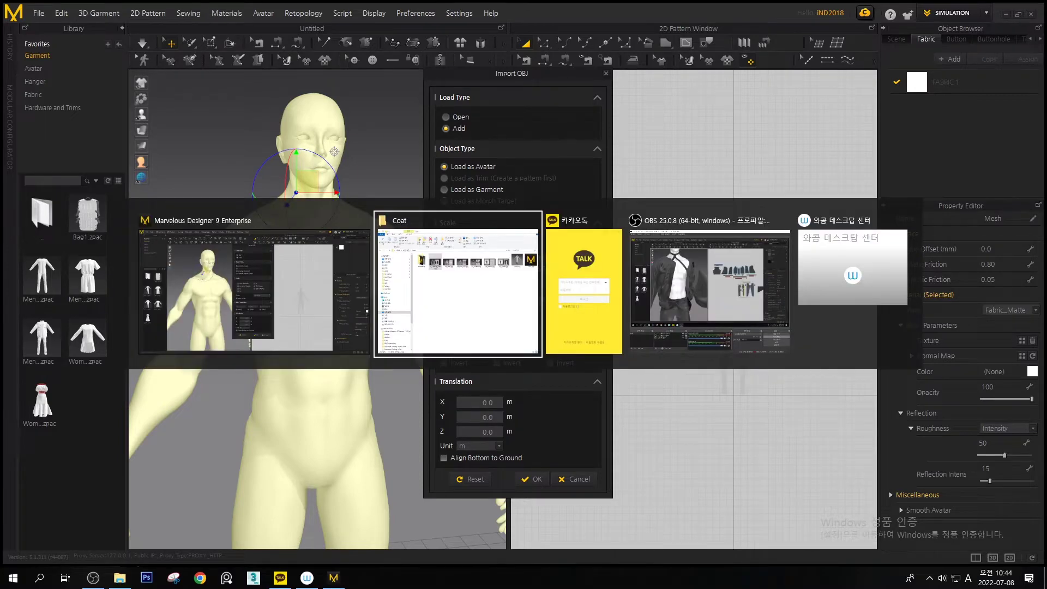
key("alt+Tab")
key("alt+Tab")
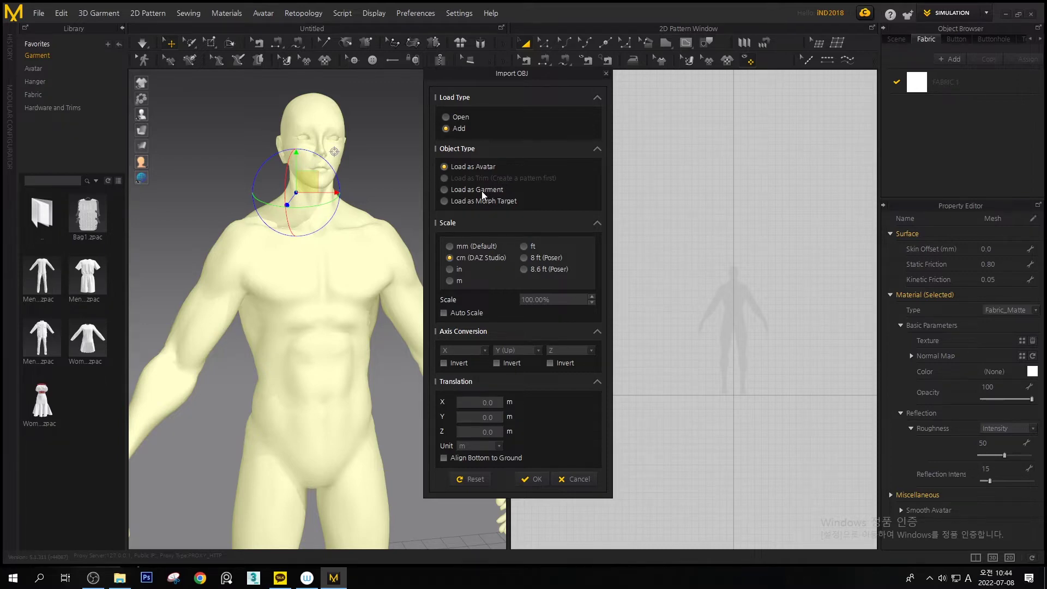
left_click(482, 191)
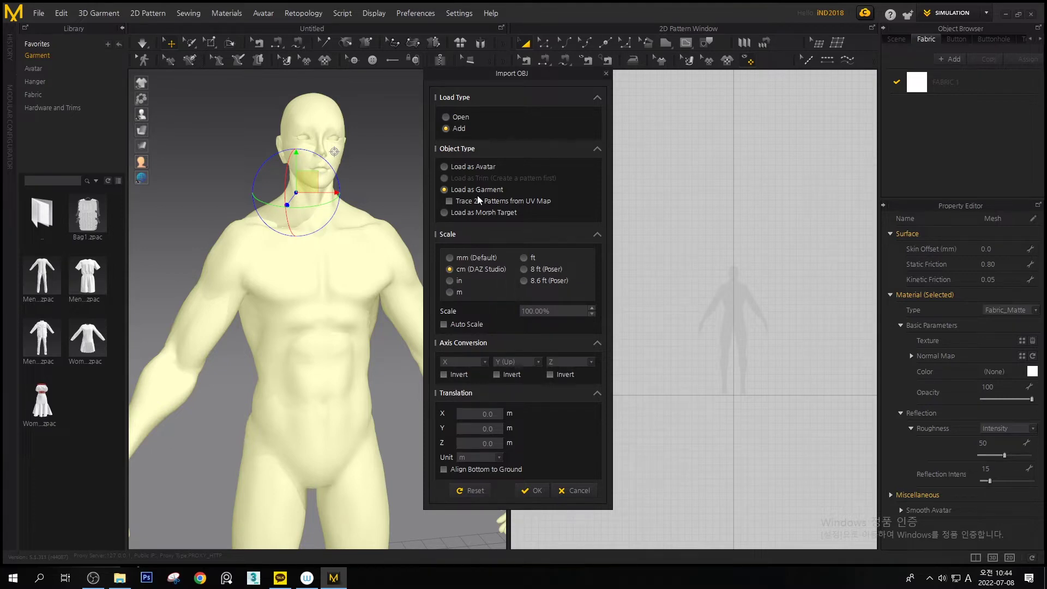
Switch to the Coat folder and view the pleated skirt reference 03_Skirt_001.jpg
key("alt+Tab")
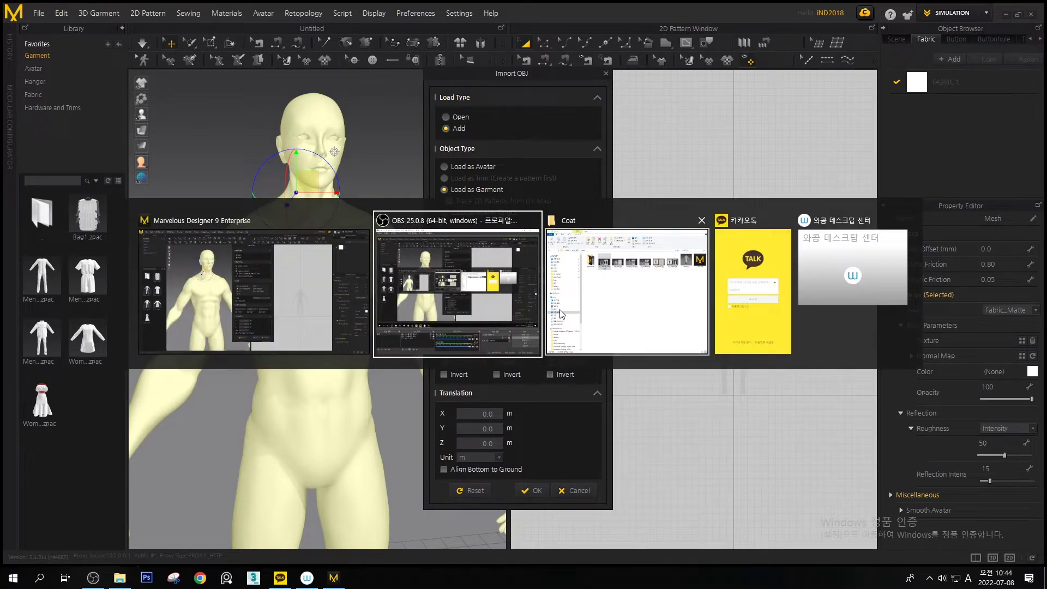
left_click(604, 309)
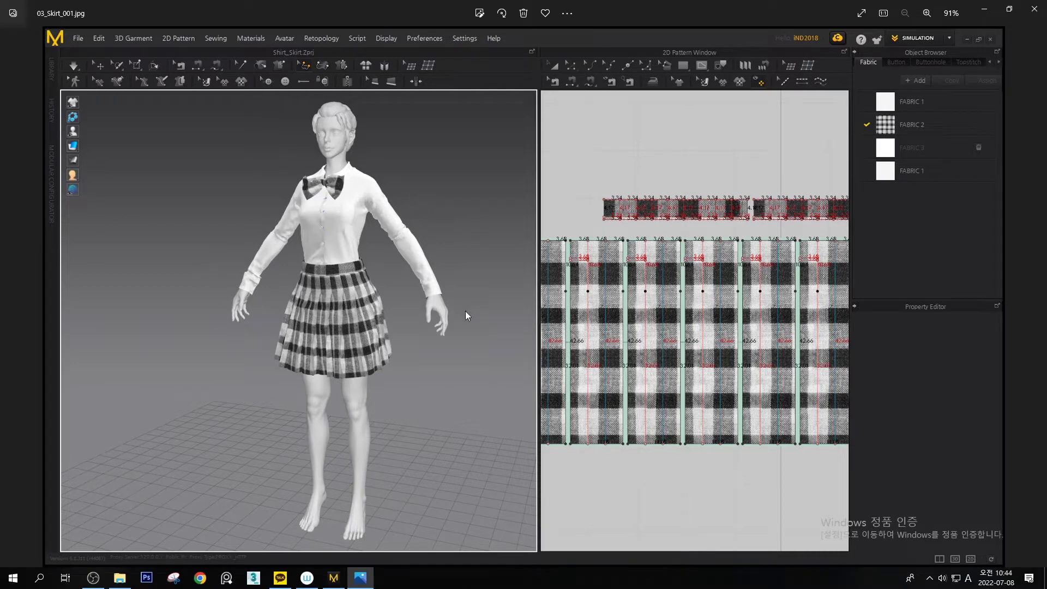
left_click_drag(692, 4, 1, 98)
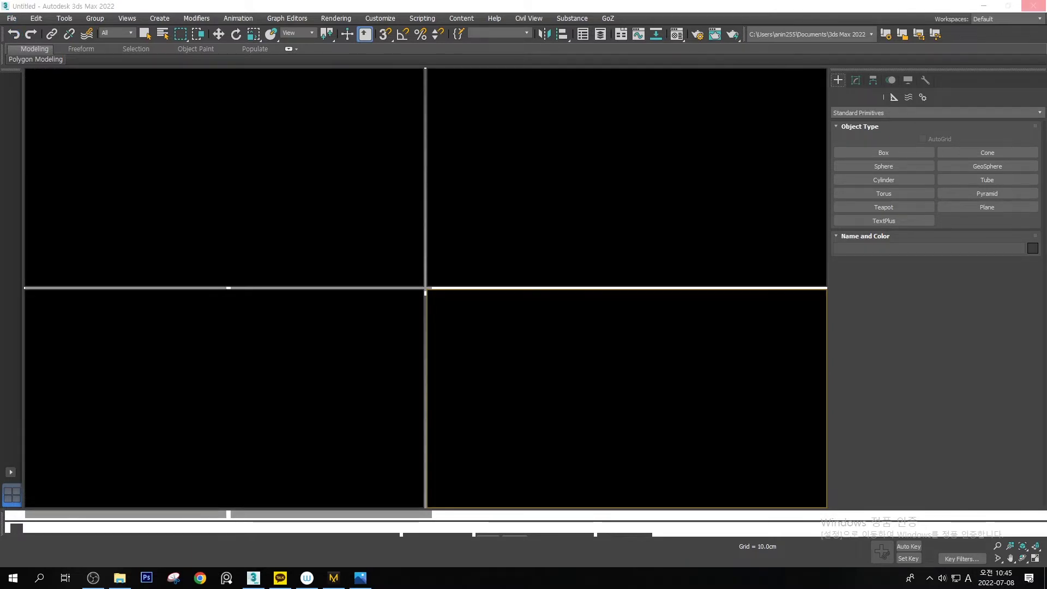
key("alt+Tab")
left_click(394, 291)
Return to Marvelous Designer's OBJ import options and set the scale to cm (DAZ Studio)
key("alt+Tab")
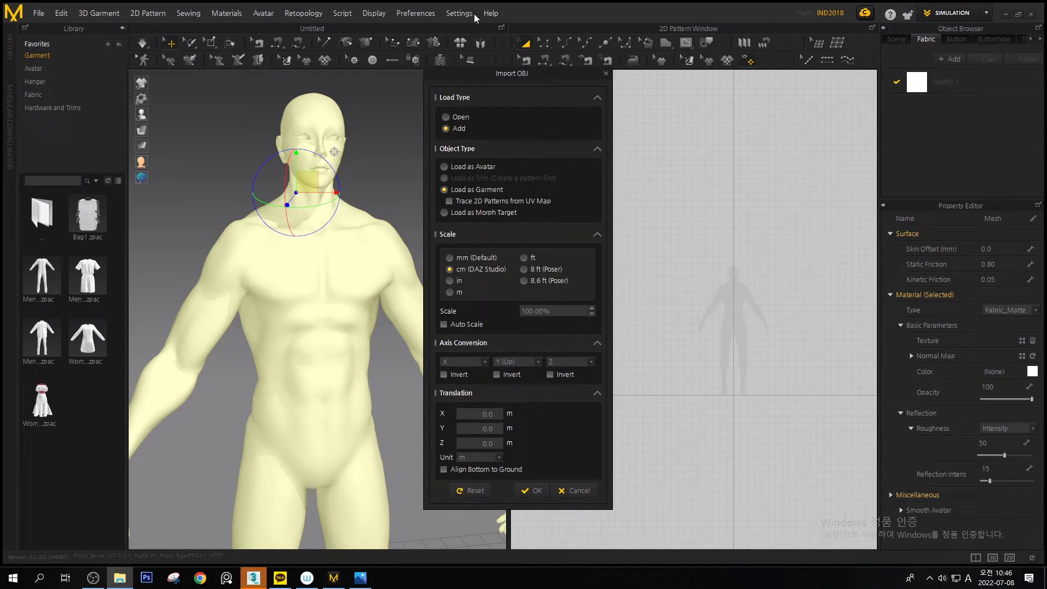
left_click(447, 115)
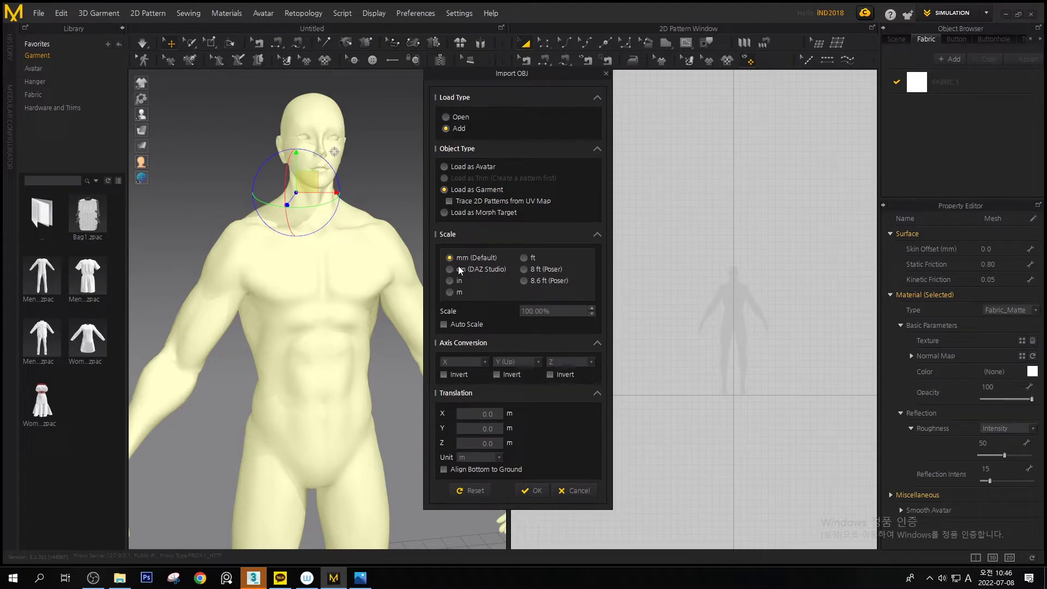
left_click(458, 268)
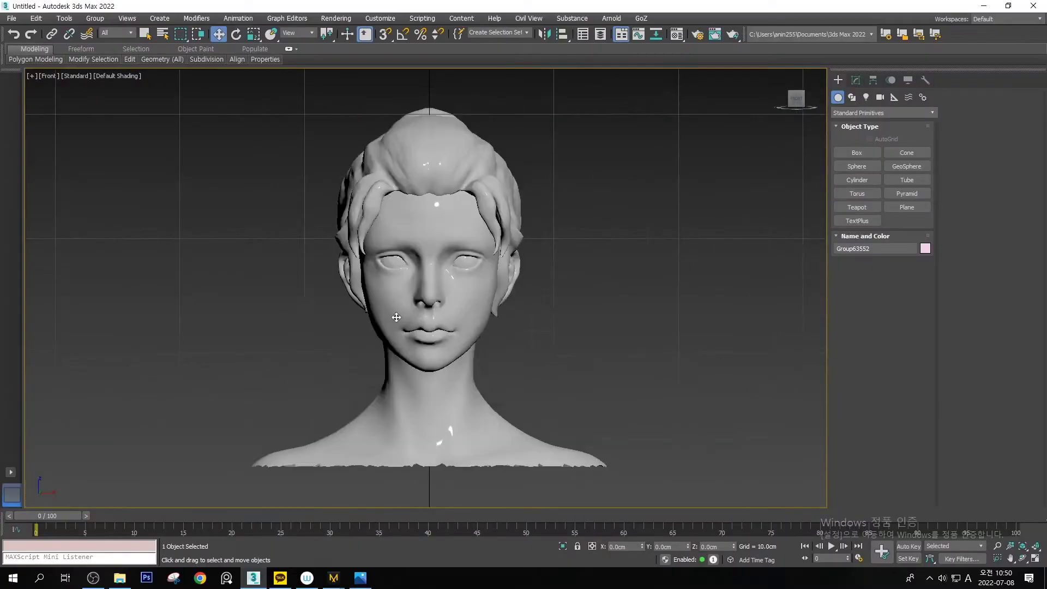
In 3ds Max, duplicate the female head bust about 40 cm to the side of the original
scroll(396, 317, "down", 10)
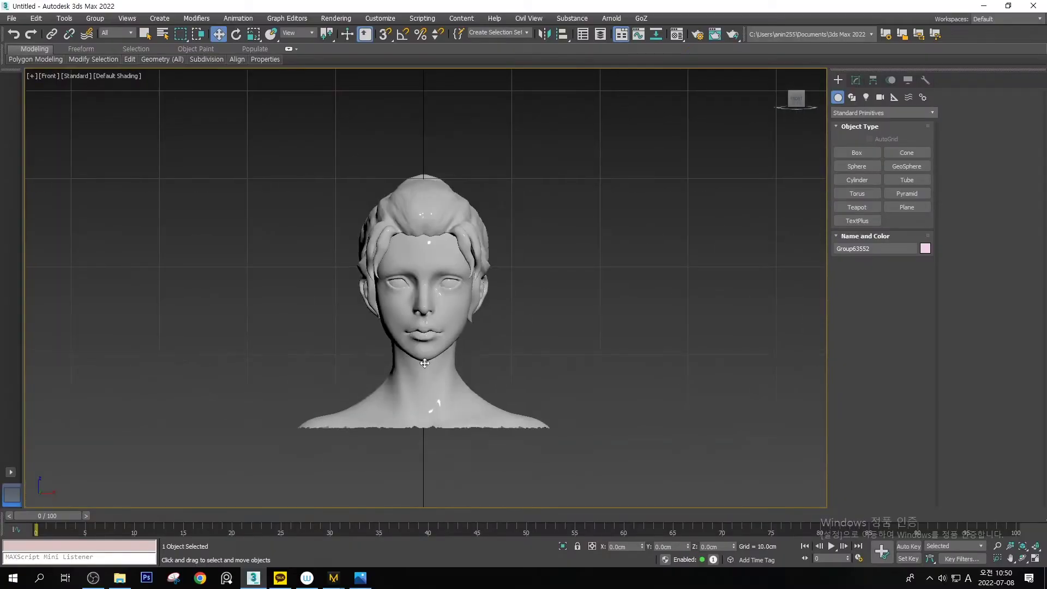
left_click_drag(449, 407, 492, 405, "shift")
left_click(525, 335)
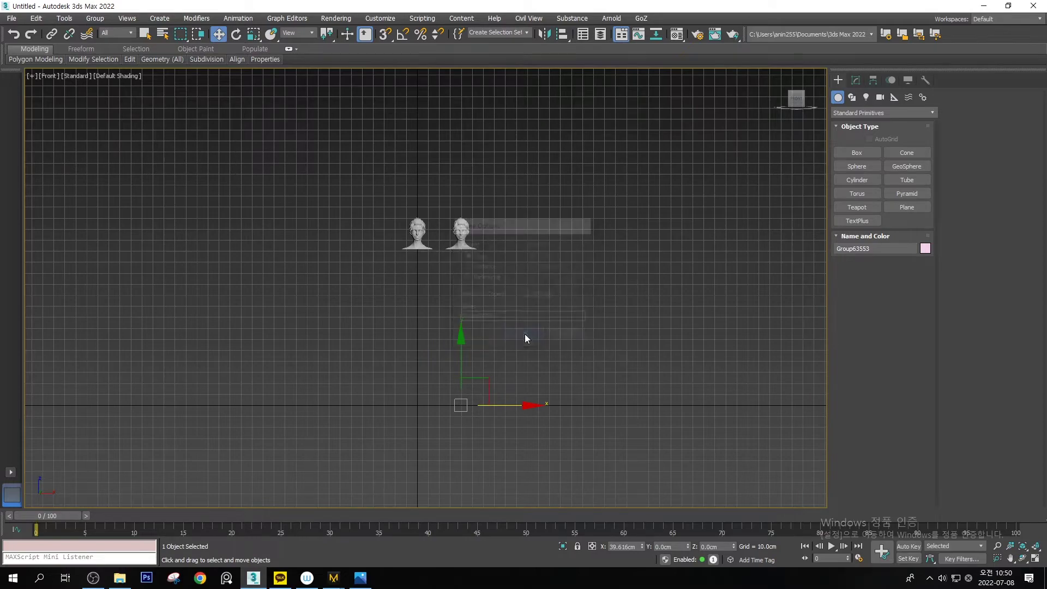
Display edged faces on the copied bust and enter vertex editing with the Shift brush active
scroll(448, 217, "up", 8)
scroll(594, 342, "up", 4)
key("F4")
scroll(594, 342, "up", 3)
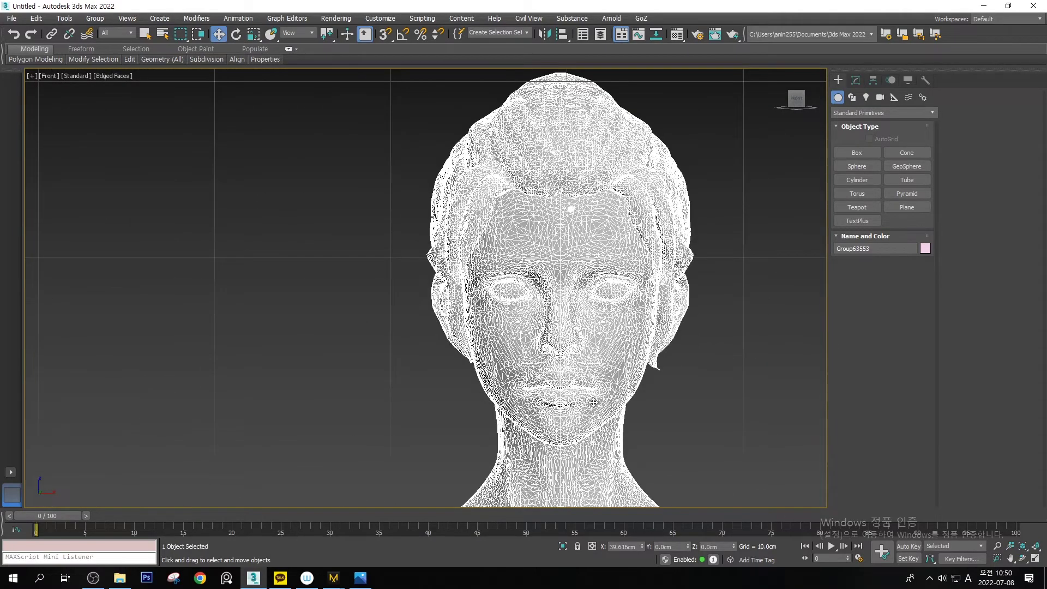
scroll(503, 324, "up", 3)
key("1")
key("shift+s")
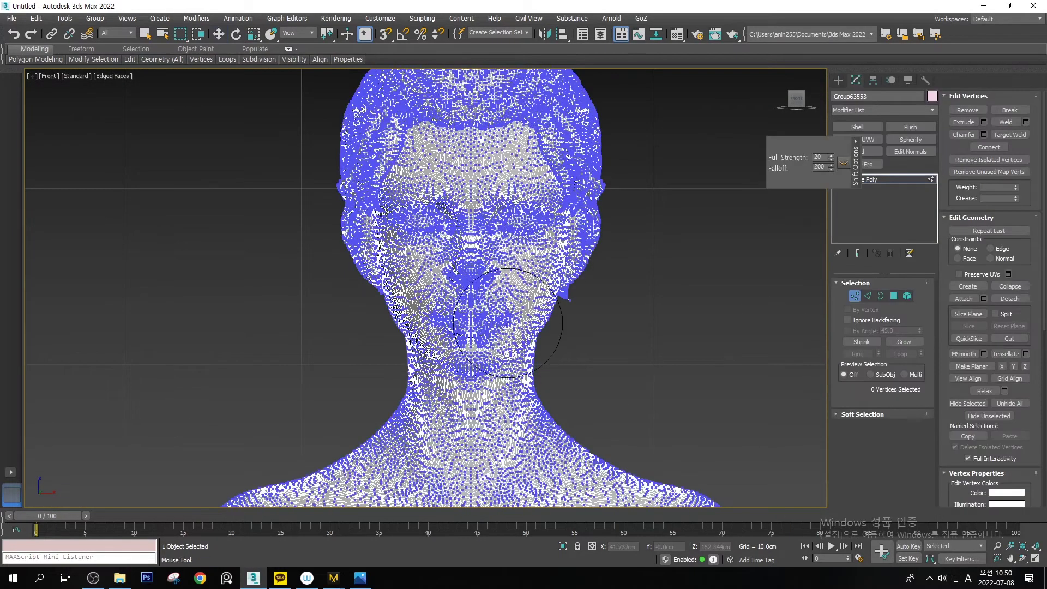
Resize the Shift brush over the copied face and show its strength and mirror axis options
scroll(508, 295, "up", 2)
left_click_drag(505, 300, 508, 318, "ctrl+shift")
middle_click_drag(518, 327, 490, 351, "alt")
left_click(854, 173)
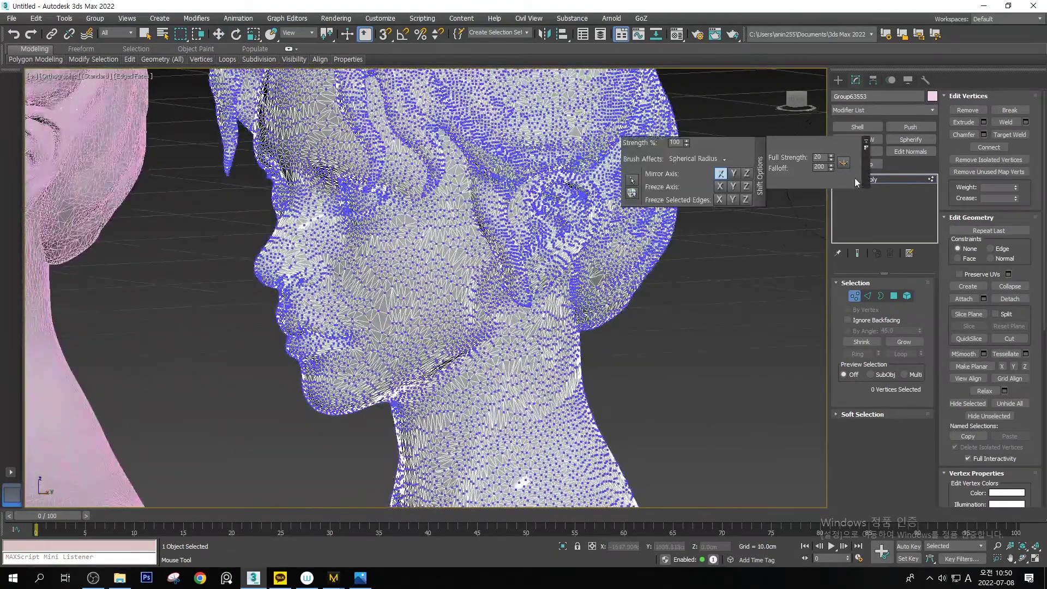
middle_click_drag(399, 249, 437, 241, "alt")
scroll(470, 286, "up", 4)
scroll(481, 306, "down", 3)
Switch to plain shading without edges, try shifting the cheek and mouth corner vertices, and undo the strokes
left_click_drag(488, 309, 512, 295)
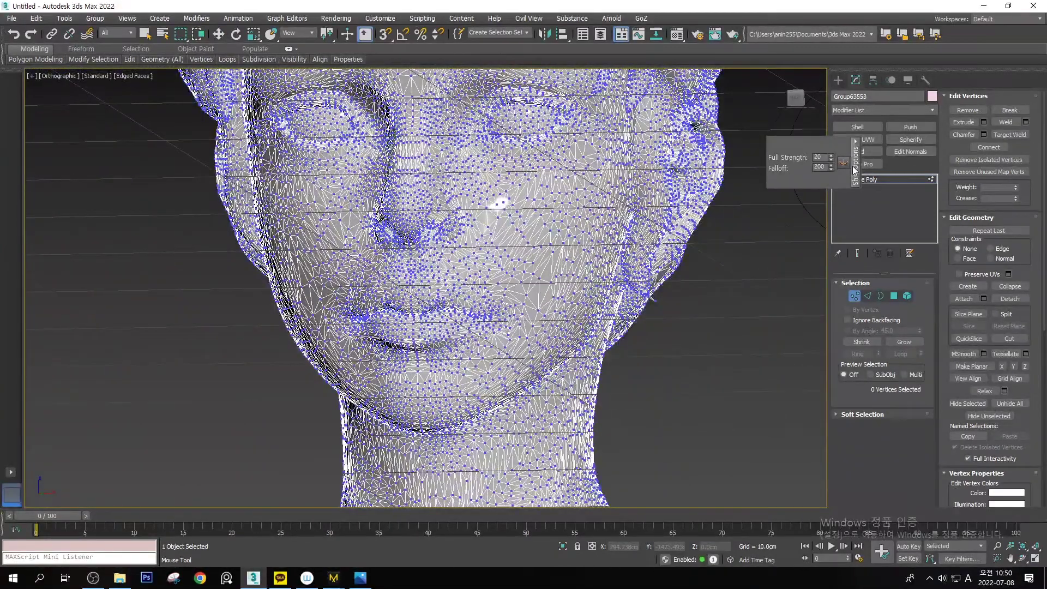
key("F3")
key("F3")
mouse_move(356, 310)
left_mouse_down()
mouse_move(349, 293)
mouse_move(402, 307)
mouse_move(405, 281)
left_mouse_up()
key("ctrl+z")
key("ctrl+z")
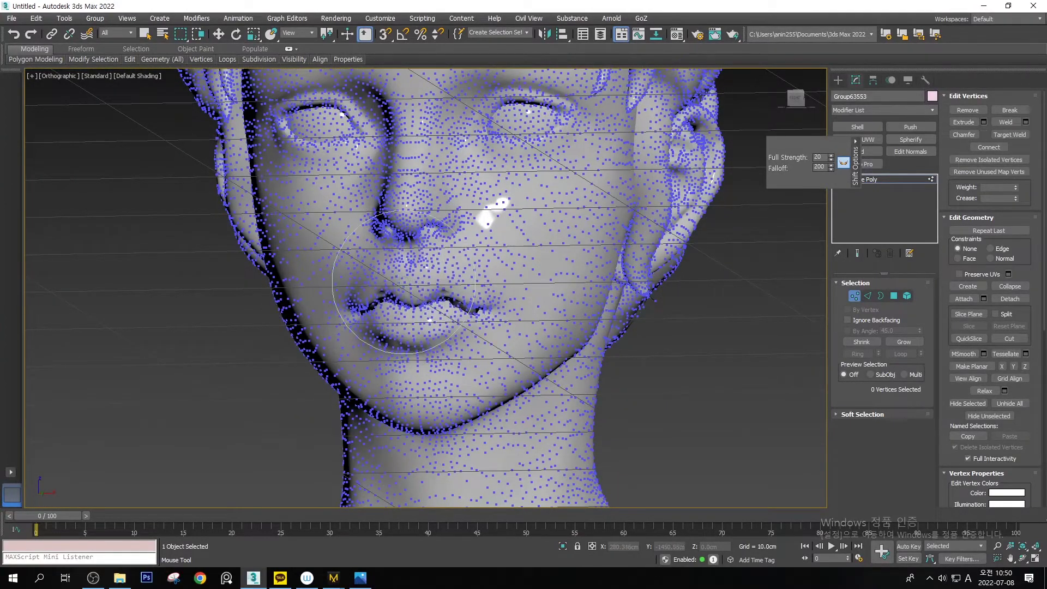
Try reshaping the lips and mouth corners with several small Shift brush strokes
mouse_move(398, 328)
left_mouse_down()
mouse_move(394, 336)
mouse_move(381, 322)
left_mouse_up()
scroll(381, 321, "down", 3)
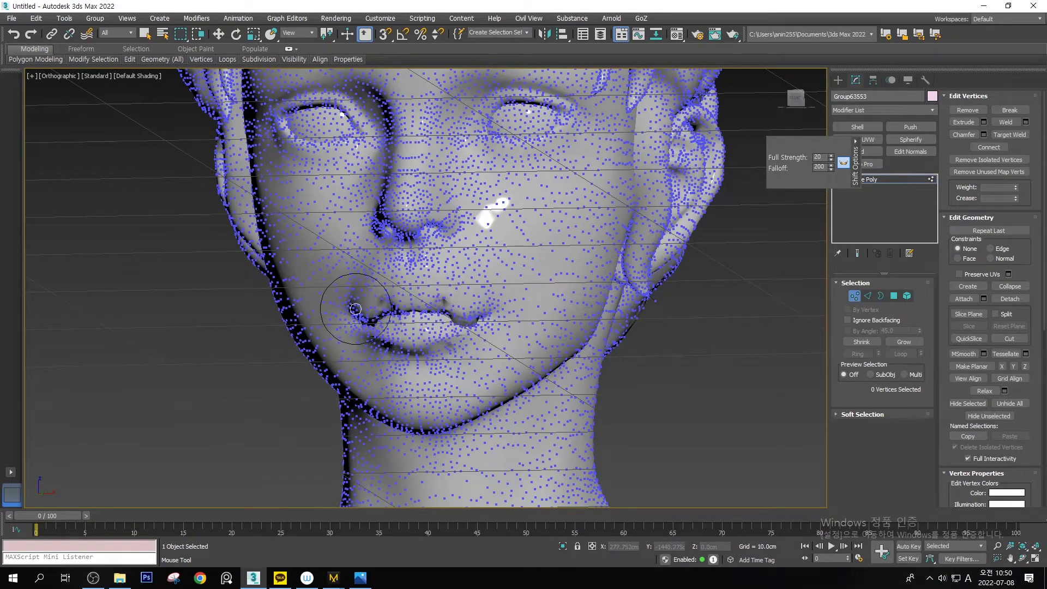
scroll(351, 304, "down", 3)
scroll(378, 310, "up", 3)
scroll(426, 330, "up", 4)
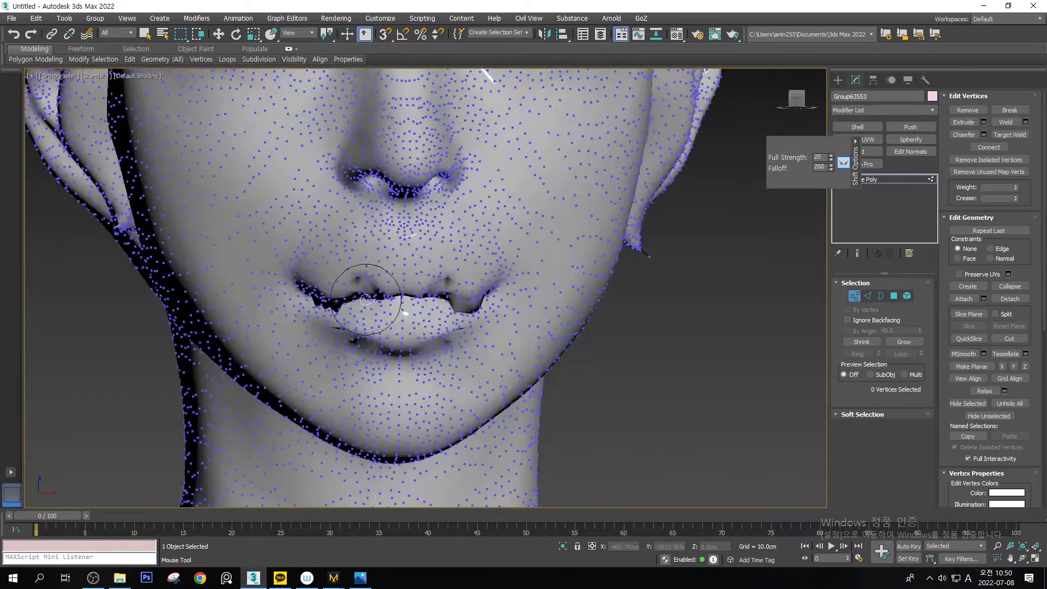
left_click_drag(329, 306, 329, 287)
left_click_drag(324, 324, 327, 309)
Undo the lip and mouth corner strokes and check the Shift brush's options
key("ctrl+z")
key("ctrl+z")
key("ctrl+z")
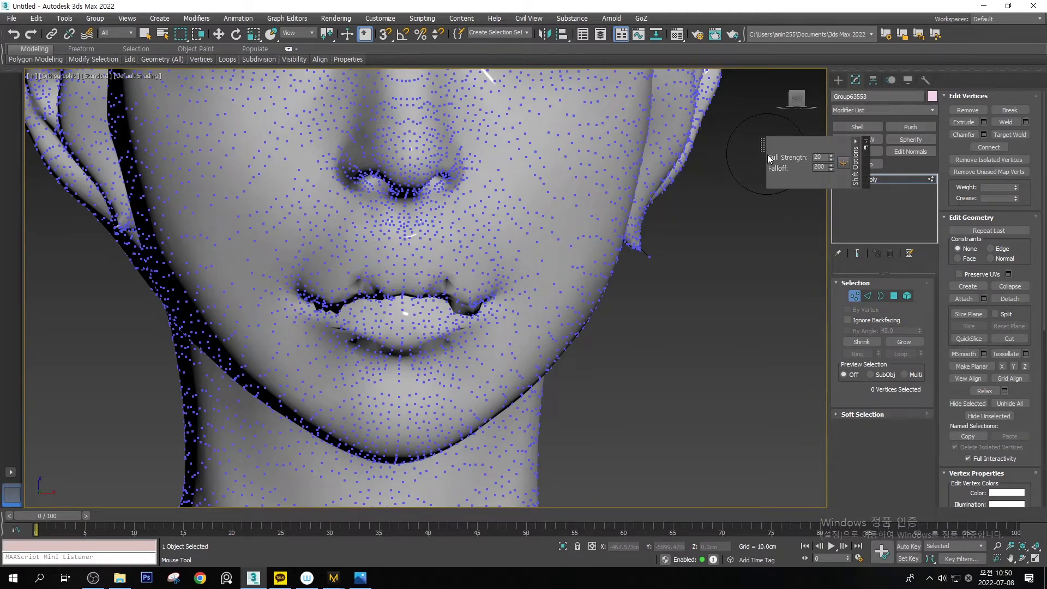
left_click(857, 167)
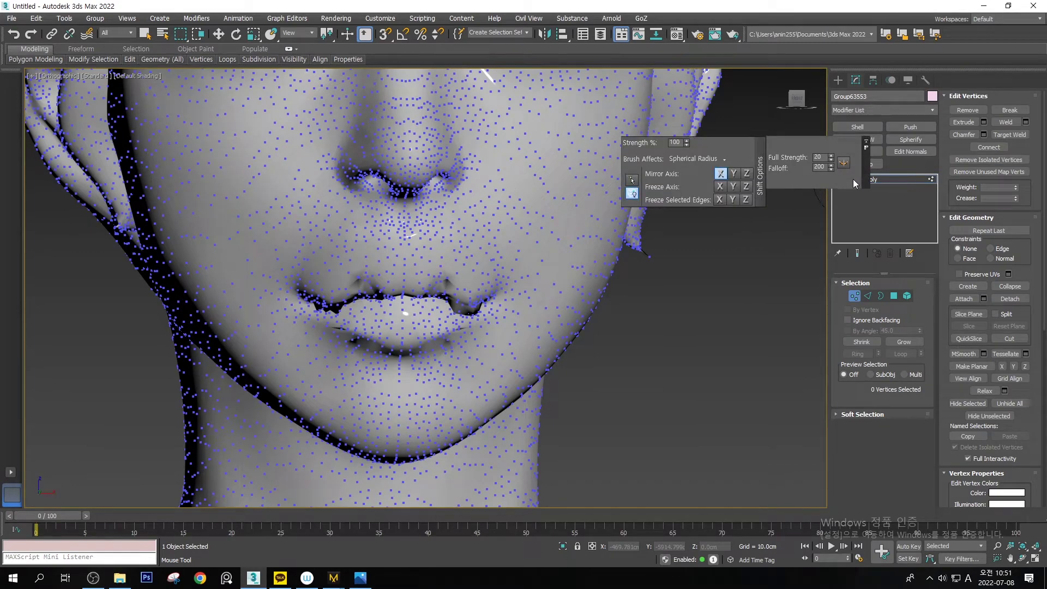
scroll(479, 298, "down", 5)
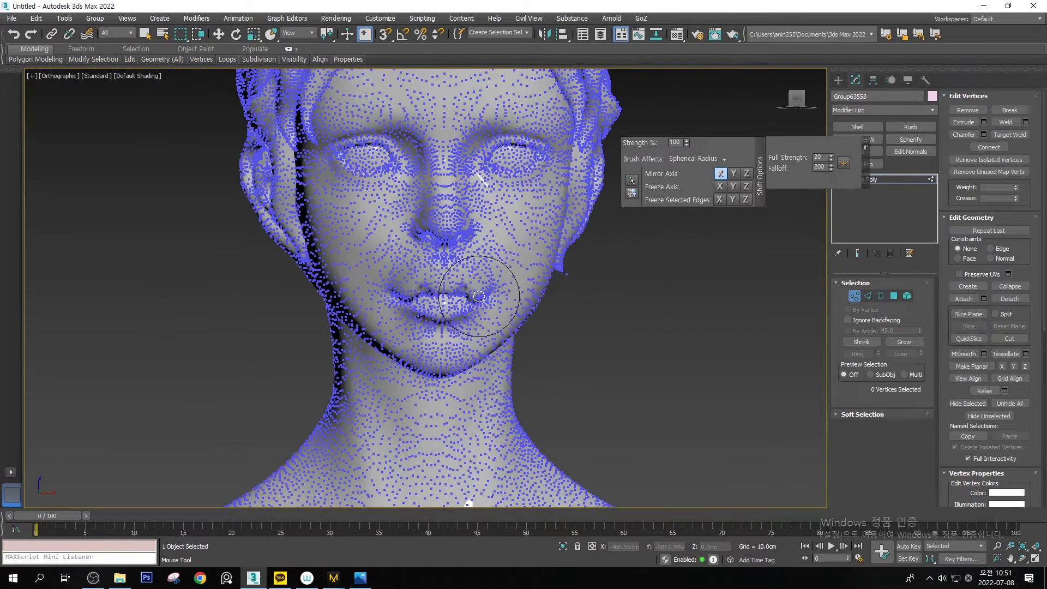
middle_click_drag(479, 298, 486, 276)
key("ctrl+z")
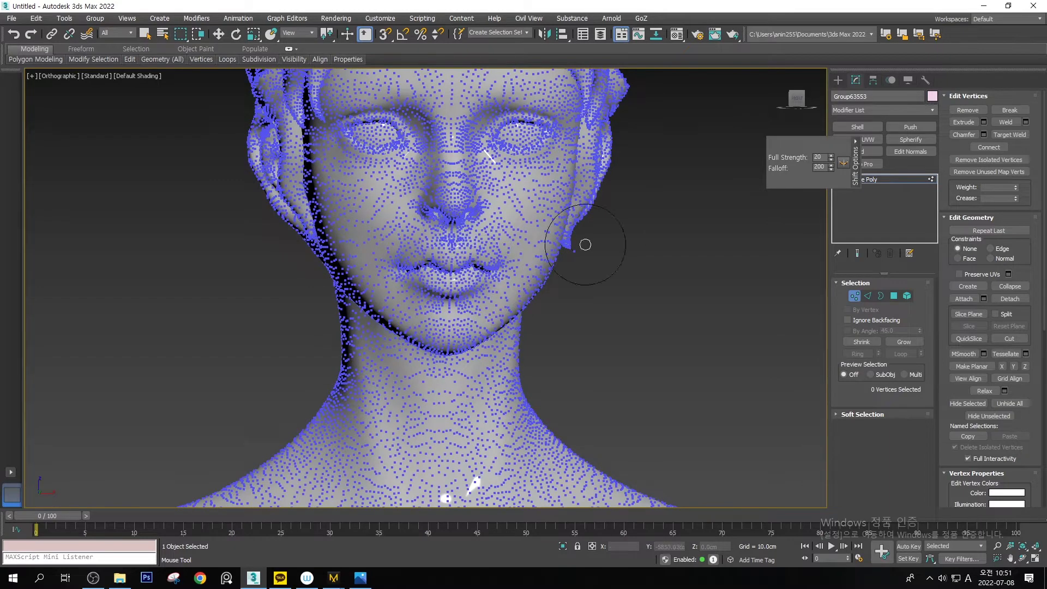
Change the Shift brush's mode, try pulling the side of the nose toward the cheek, and undo it
left_click(844, 164)
left_click_drag(480, 218, 538, 199)
key("ctrl+z")
key("ctrl+z")
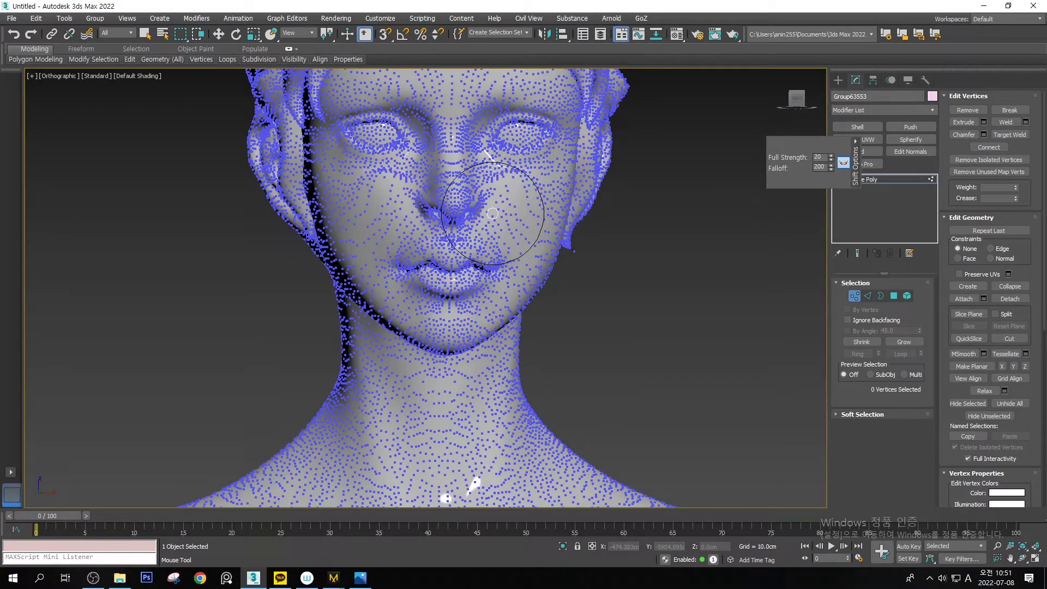
Enlarge the Shift brush and reshape the cheek and jaw of the copied face
mouse_move(546, 258)
left_mouse_down("ctrl")
mouse_move(532, 230)
mouse_move(564, 264)
left_mouse_up("ctrl")
left_click_drag(564, 264, 561, 279, "ctrl")
left_click_drag(532, 319, 525, 316)
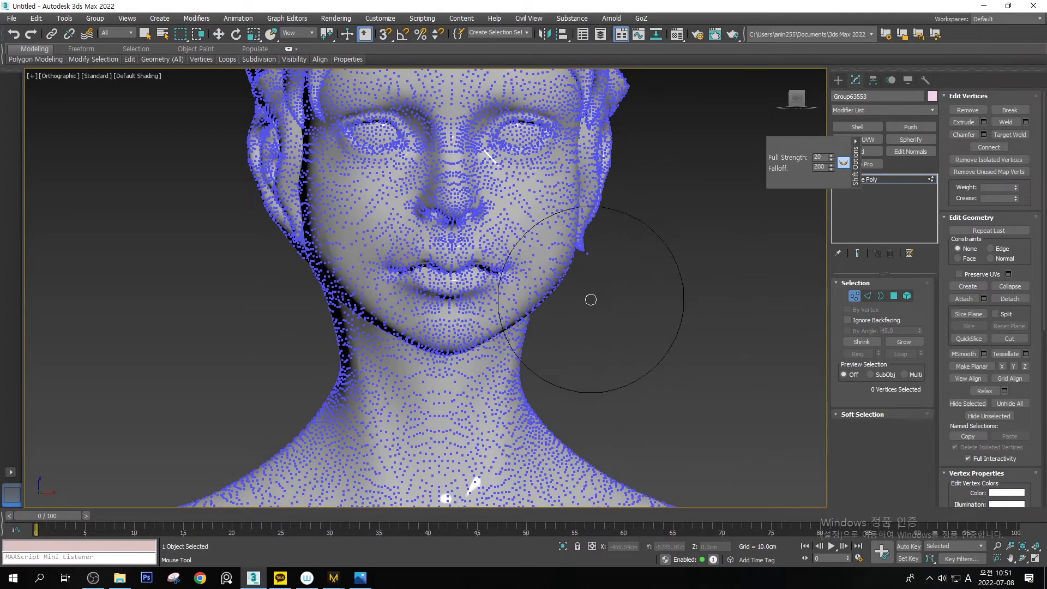
Try shifting the eye and cheek area from a three-quarter view and undo those strokes
middle_click_drag(591, 299, 358, 257, "alt")
scroll(358, 206, "up", 2)
middle_click_drag(358, 206, 443, 190, "alt")
left_click_drag(457, 175, 454, 162)
key("ctrl+z")
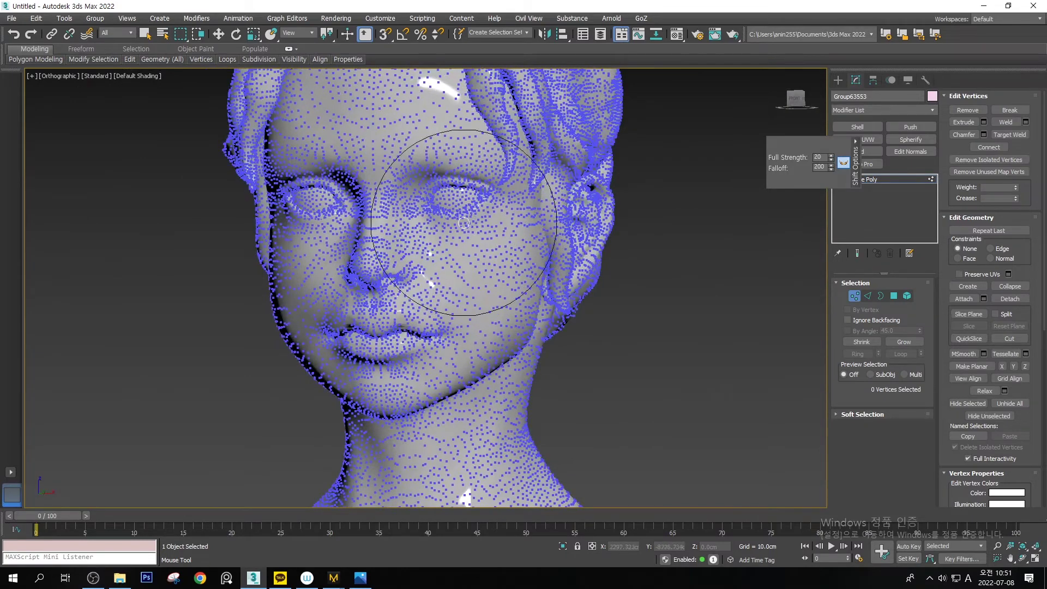
left_click_drag(460, 226, 457, 234)
left_click_drag(457, 179, 458, 172)
key("ctrl+z")
key("ctrl+z")
key("ctrl+z")
key("ctrl+z")
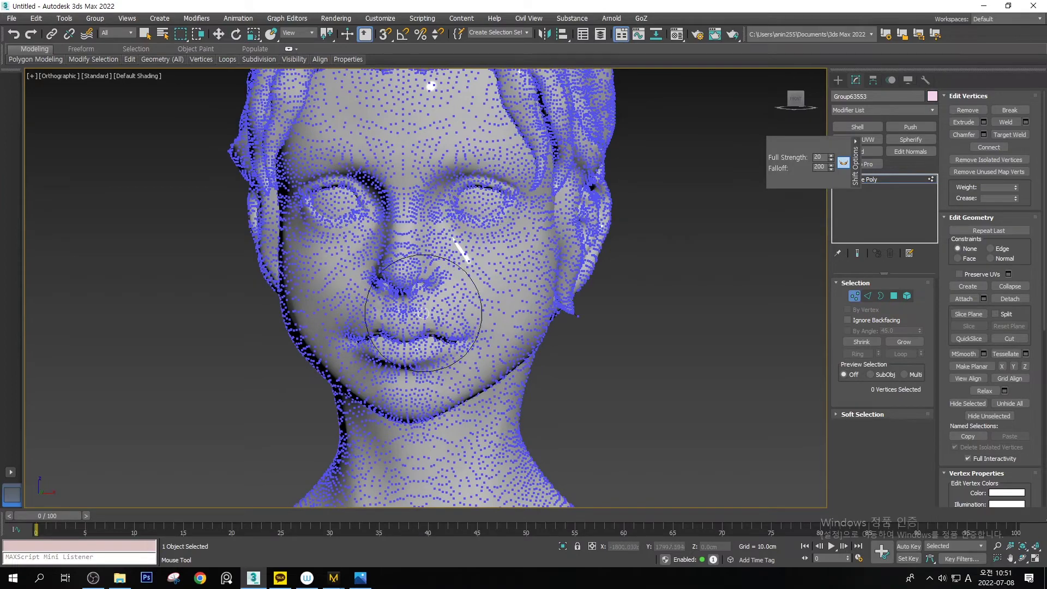
Leave the Shift brush and end vertex editing on the reshaped head copy
mouse_move(401, 256)
middle_mouse_down("alt")
mouse_move(444, 273)
mouse_move(422, 274)
middle_mouse_up("alt")
key("w")
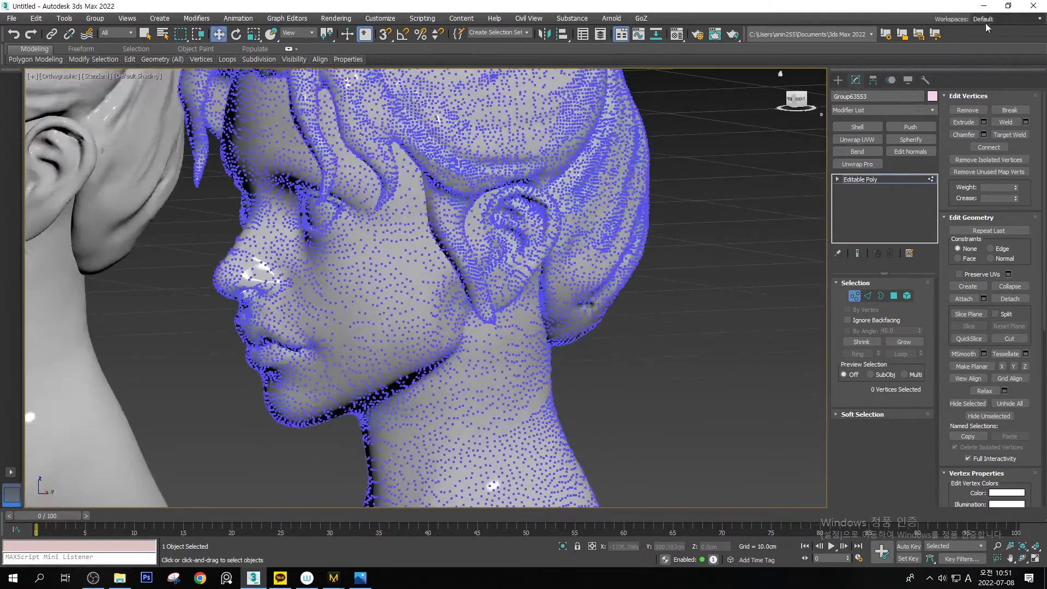
left_click(838, 80)
middle_click_drag(409, 207, 516, 201, "alt")
scroll(516, 201, "down", 5)
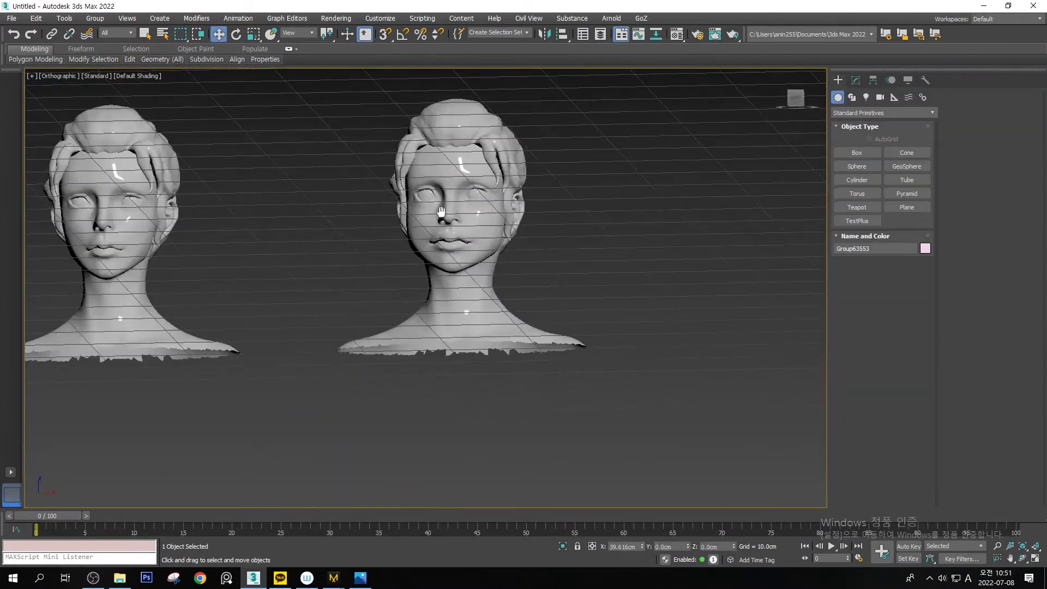
Add a Morpher modifier to the original head and pick the reshaped head copy as its first channel's morph target
left_click(856, 81)
left_click(878, 109)
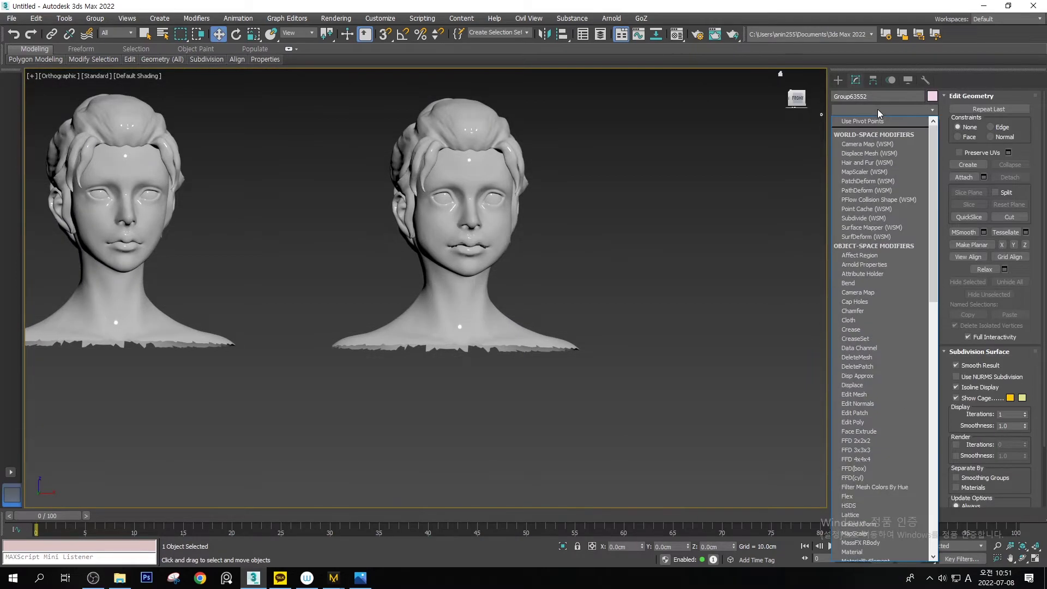
type("mo")
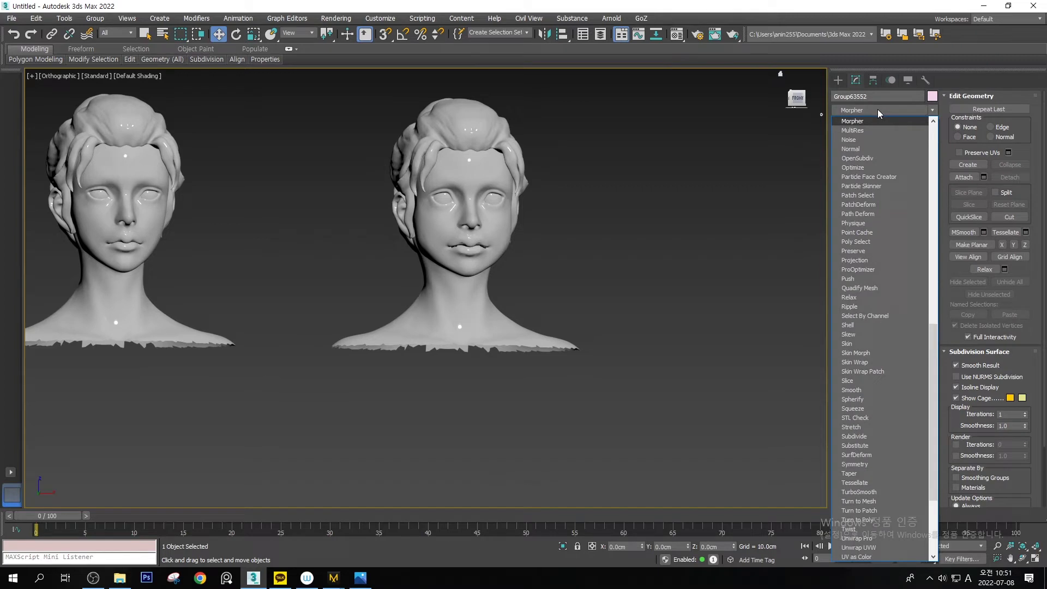
key("Return")
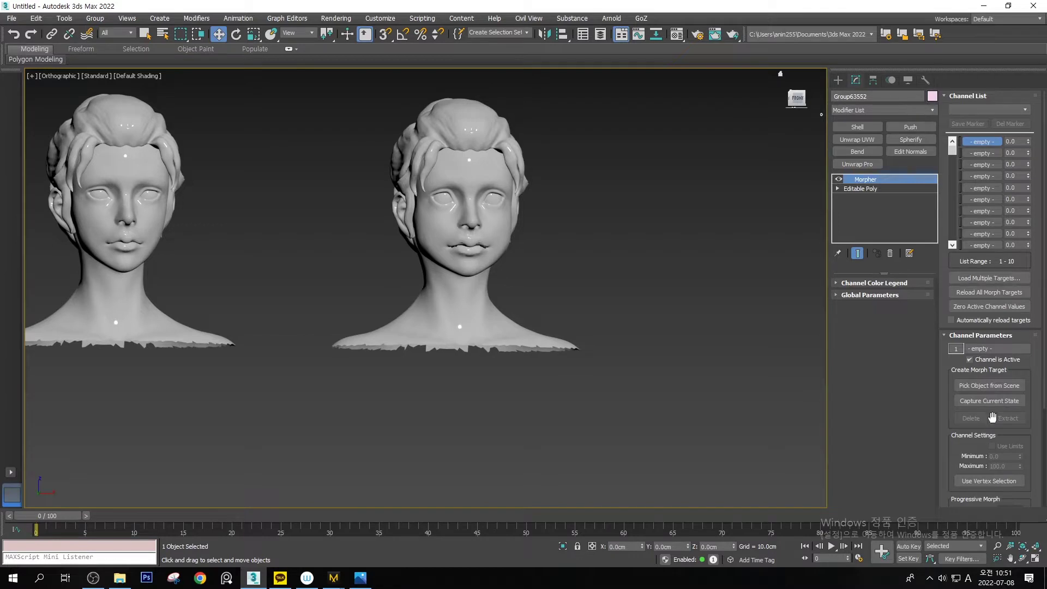
left_click(1000, 386)
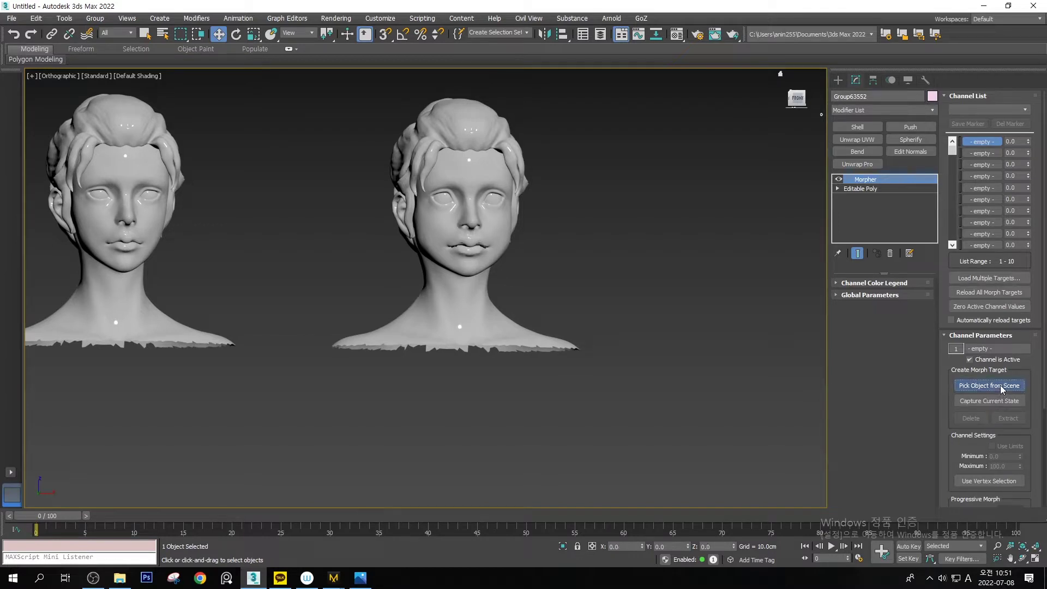
left_click(488, 214)
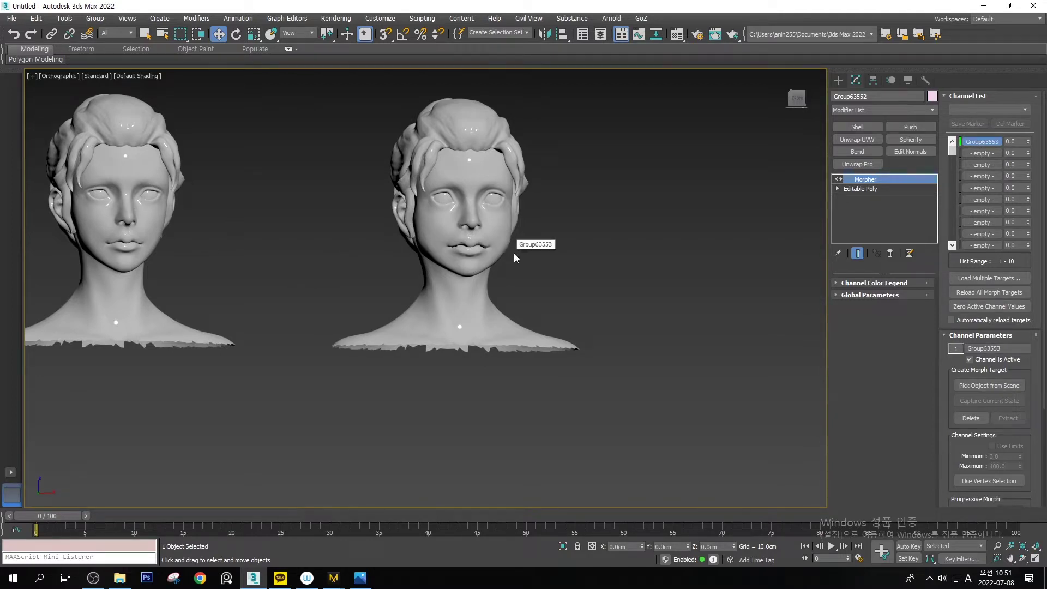
middle_click_drag(514, 257, 655, 287)
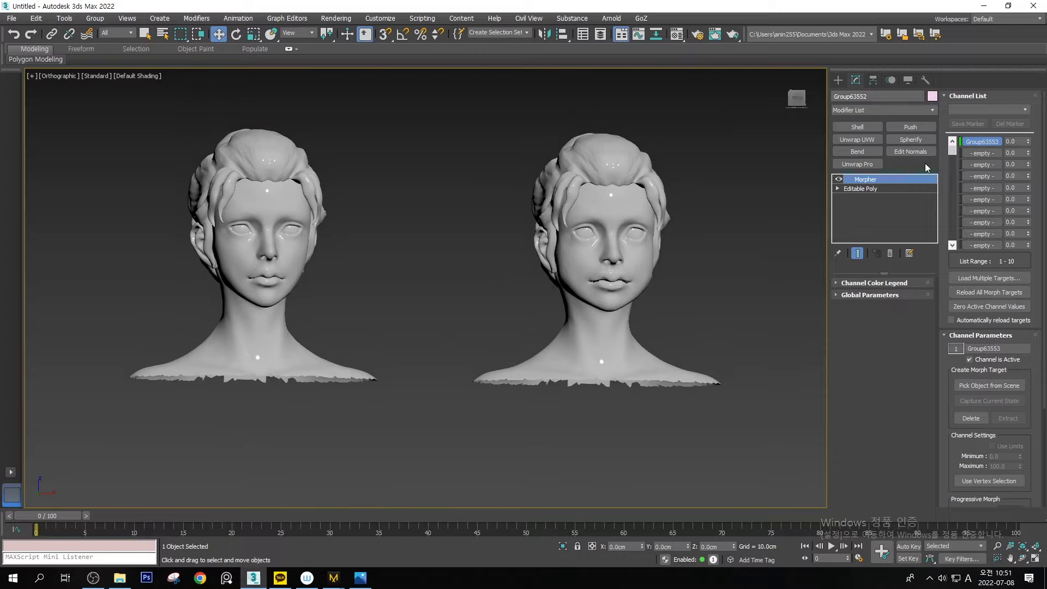
Test the morph channel, then key it at 100 on frame 5 with Auto Key and scrub the result
left_click_drag(1031, 145, 109, 369)
key("n")
left_click_drag(72, 514, 120, 513)
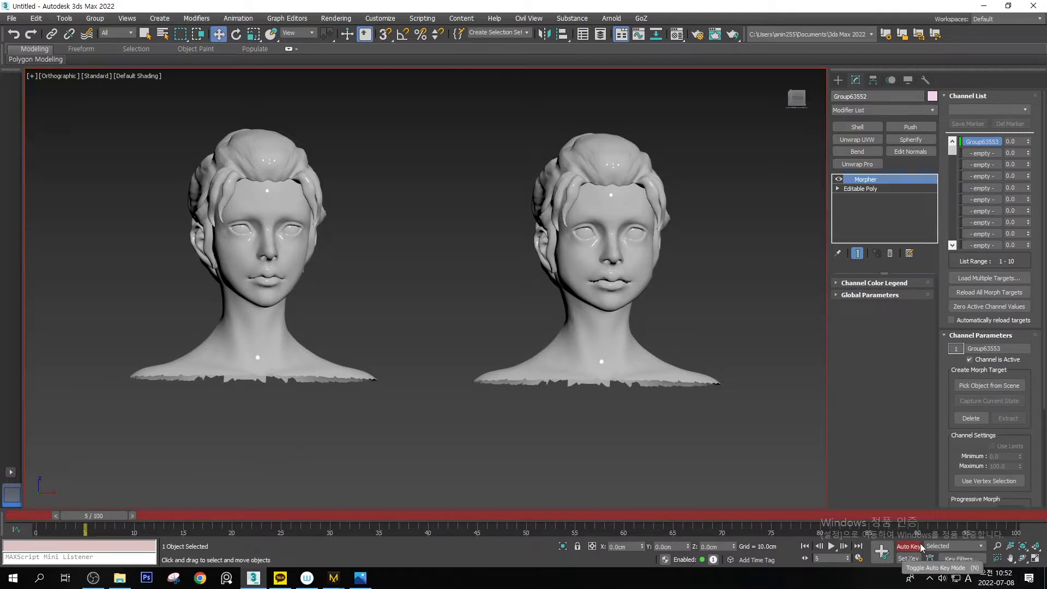
left_click_drag(1031, 143, 940, 51)
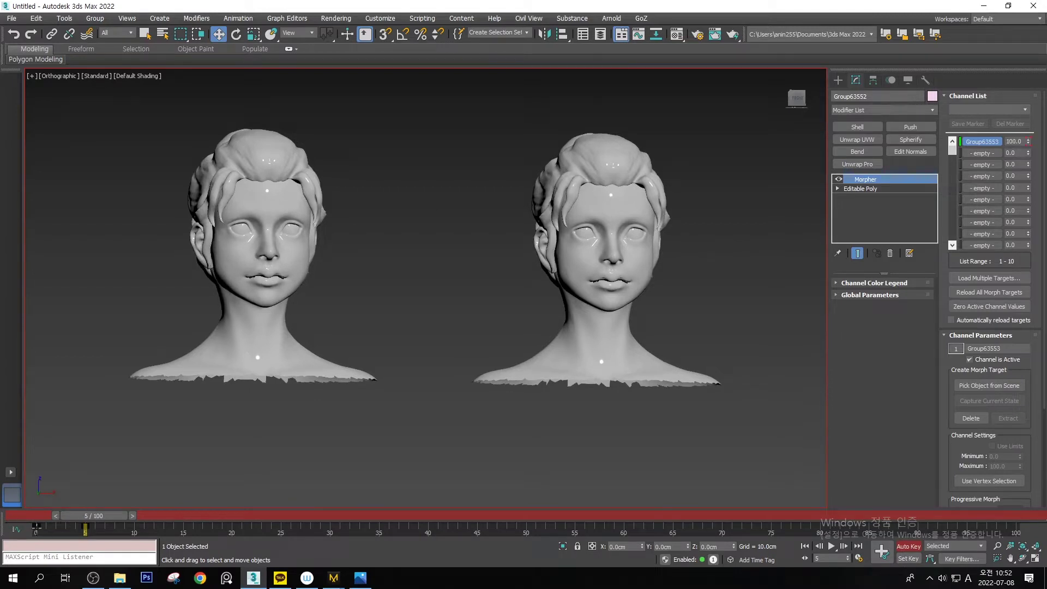
mouse_move(106, 515)
left_mouse_down()
mouse_move(44, 518)
mouse_move(90, 521)
left_mouse_up()
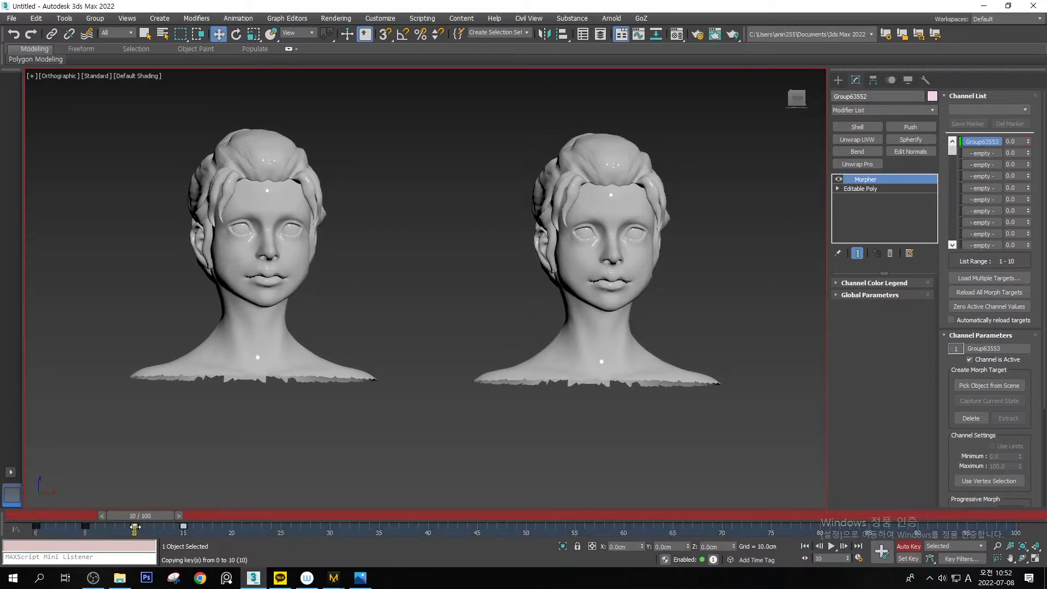
Copy the 0 and 100 morph keys along the timeline so they alternate every five frames up to frame 100
left_click_drag(36, 526, 232, 526, "shift")
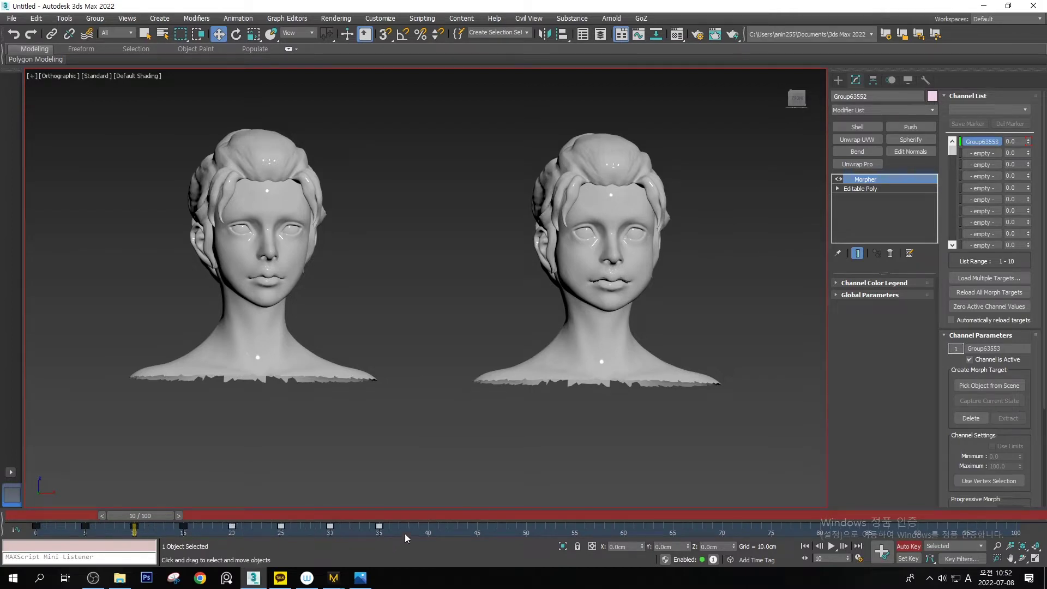
left_click_drag(36, 526, 379, 527, "shift")
left_click_drag(90, 533, 773, 559, "shift")
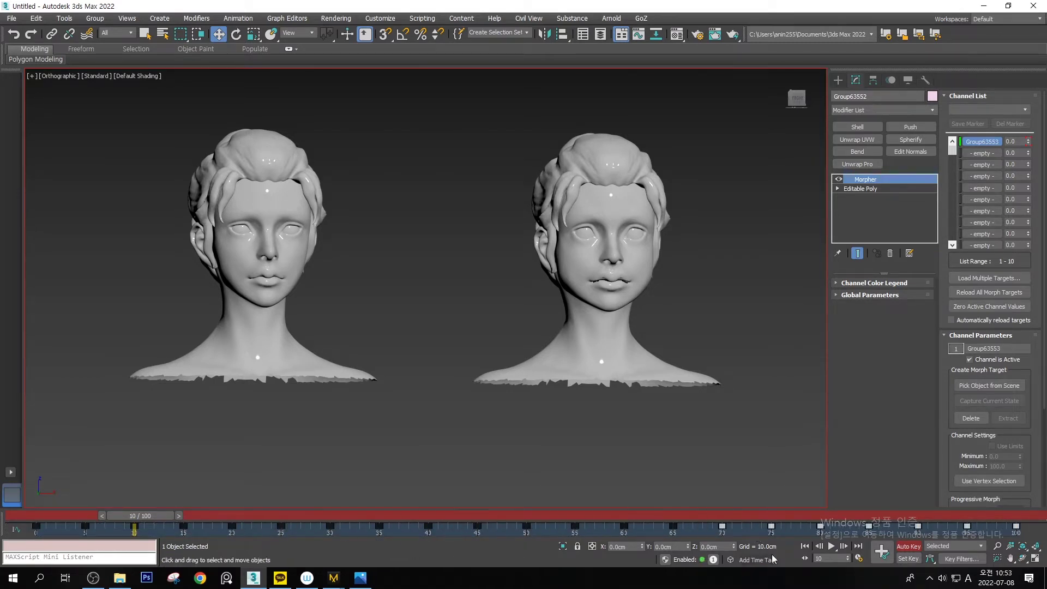
Turn off Auto Key and play the head morph animation
left_click(904, 546)
left_click(831, 546)
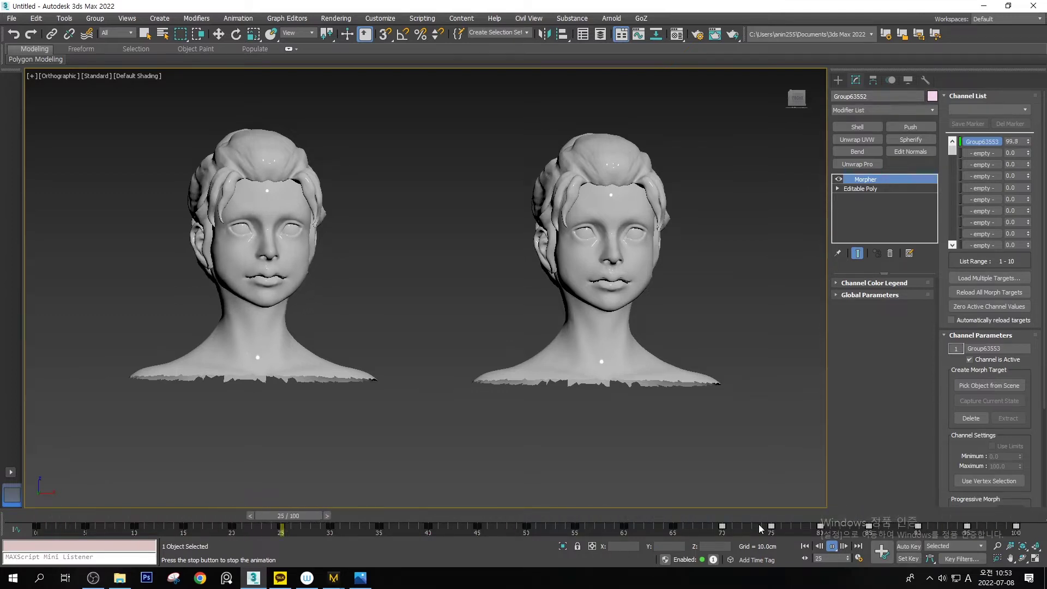
middle_click_drag(282, 338, 341, 332)
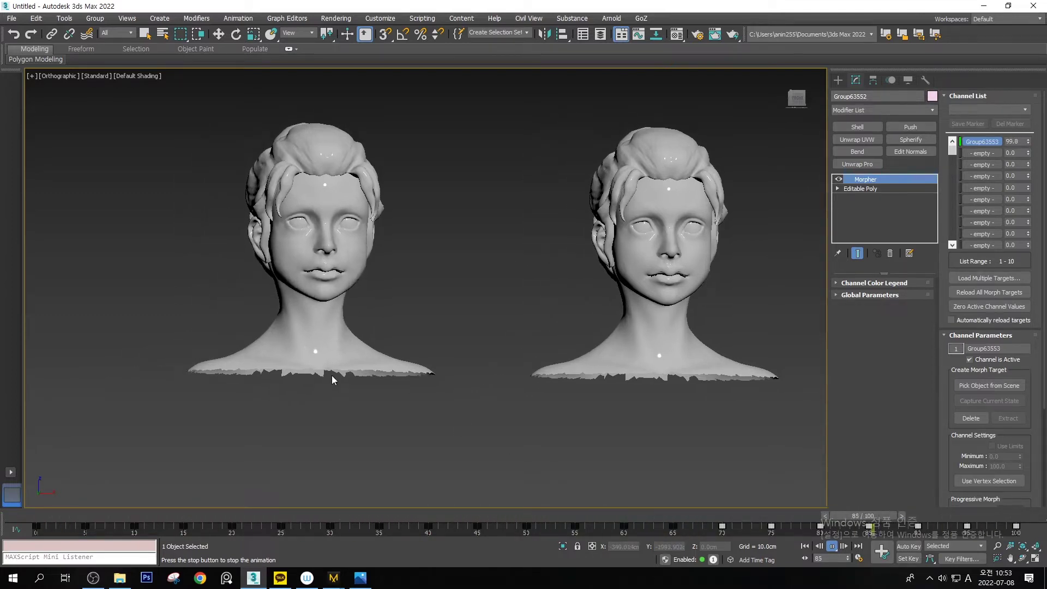
Switch to the Marvelous Designer project with the male avatar and examine the whole body in the 3D window
key("alt+Tab")
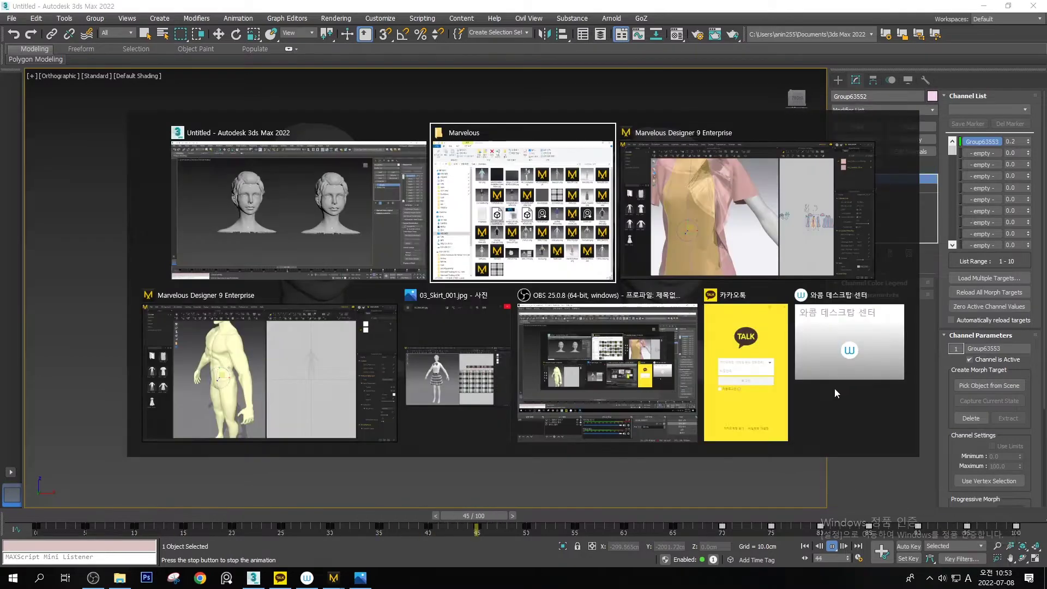
key("alt+Tab")
left_click(327, 351)
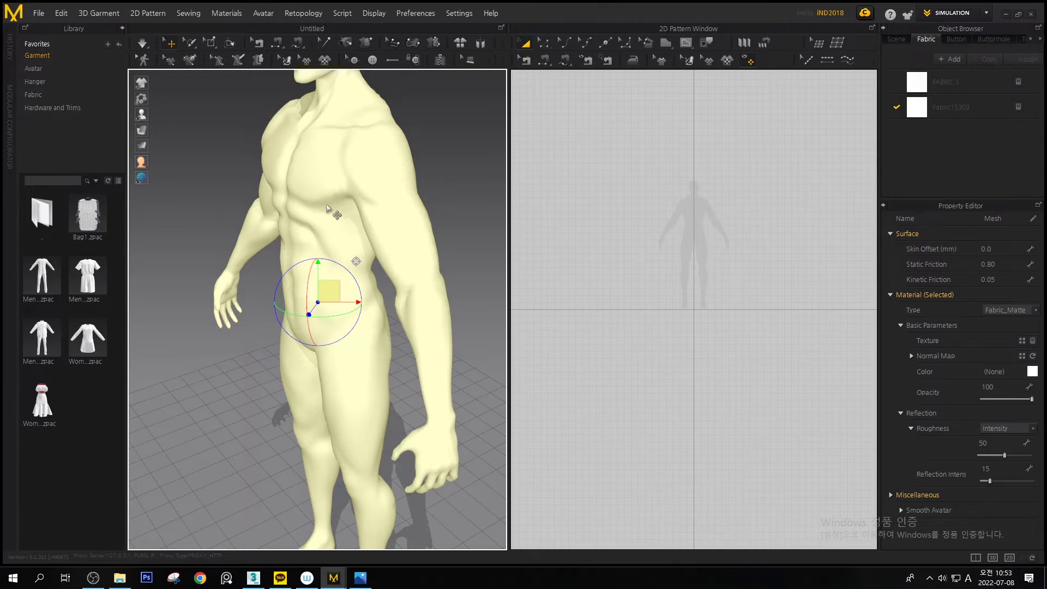
right_click_drag(416, 246, 392, 300)
right_click_drag(360, 260, 333, 245)
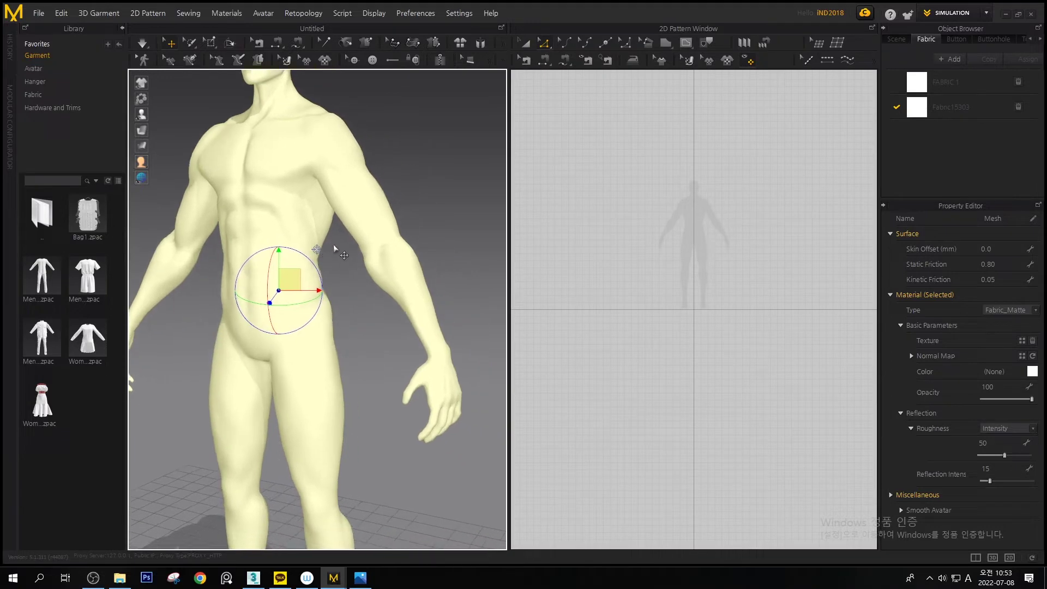
scroll(339, 240, "down", 5)
Go through the preset 3D views of the male avatar, including front, three-quarter and side
key("3")
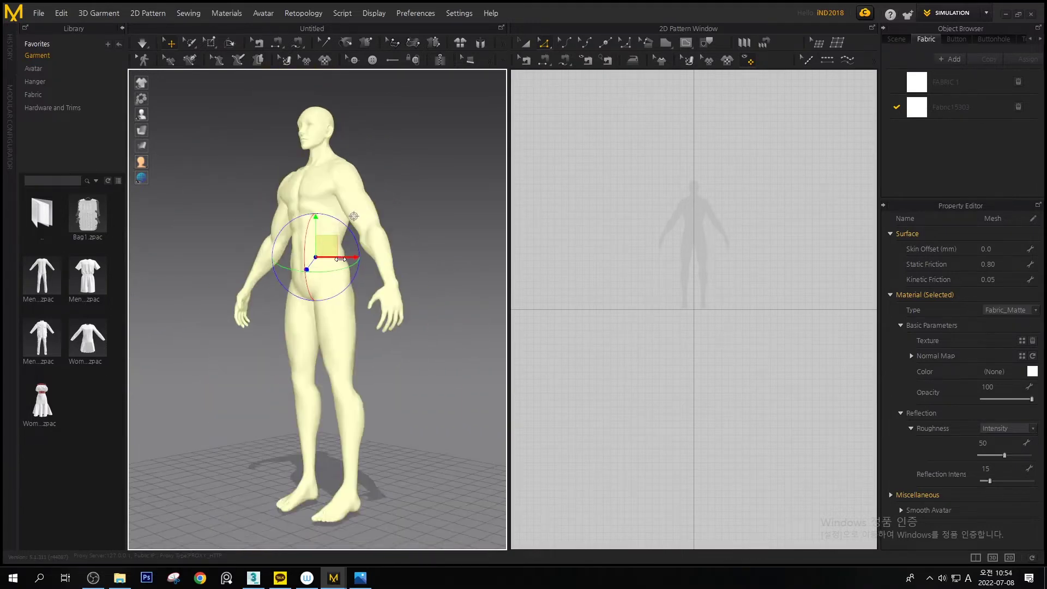
right_click_drag(341, 258, 346, 257)
key("1")
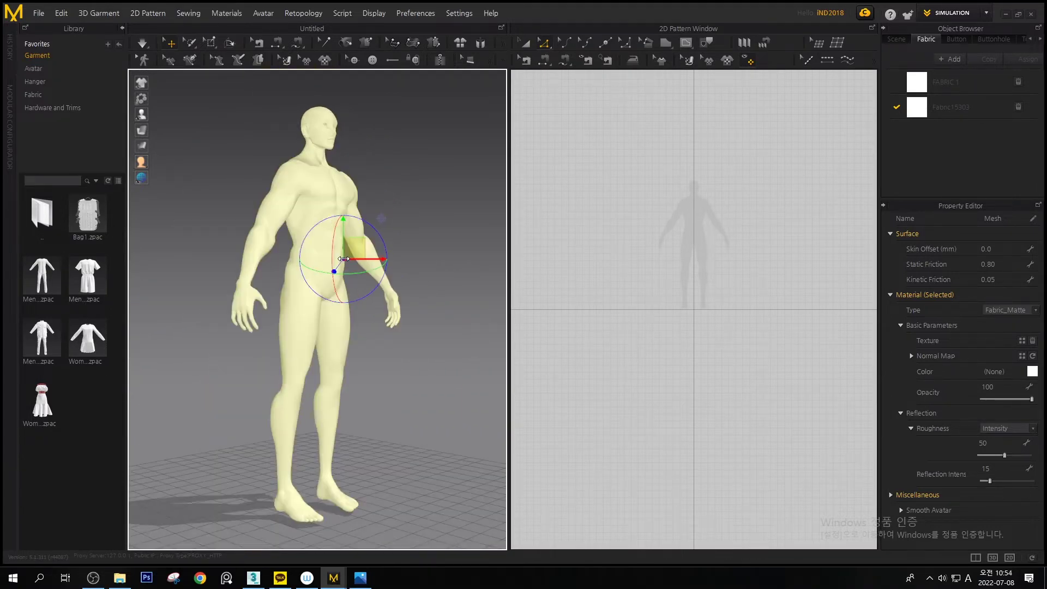
key("2")
key("3")
key("4")
mouse_move(343, 259)
right_mouse_down()
mouse_move(346, 305)
mouse_move(344, 259)
right_mouse_up()
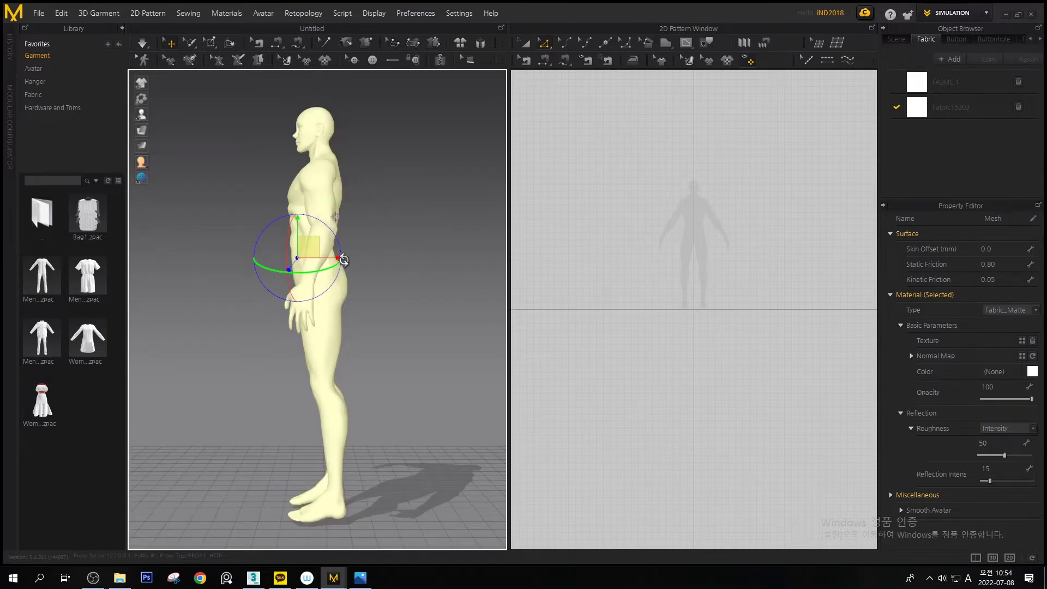
mouse_move(339, 259)
right_mouse_down()
mouse_move(328, 258)
mouse_move(348, 268)
right_mouse_up()
key("6")
mouse_move(364, 254)
right_mouse_down()
mouse_move(446, 250)
mouse_move(483, 266)
mouse_move(358, 250)
right_mouse_up()
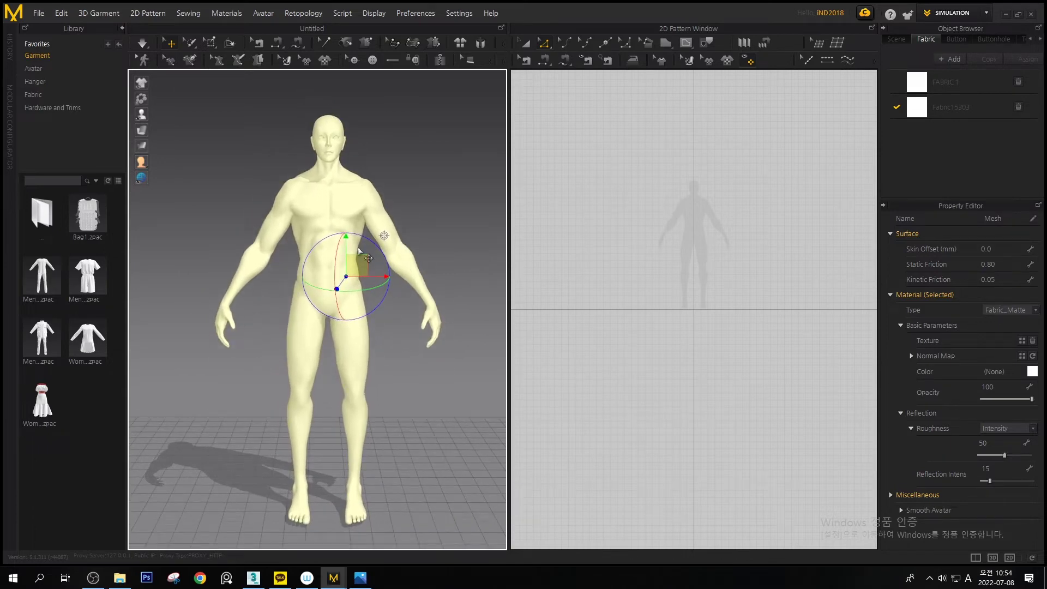
Examine the male avatar by rotating, panning and zooming the 3D view around its head and upper body
right_click_drag(357, 252, 386, 236)
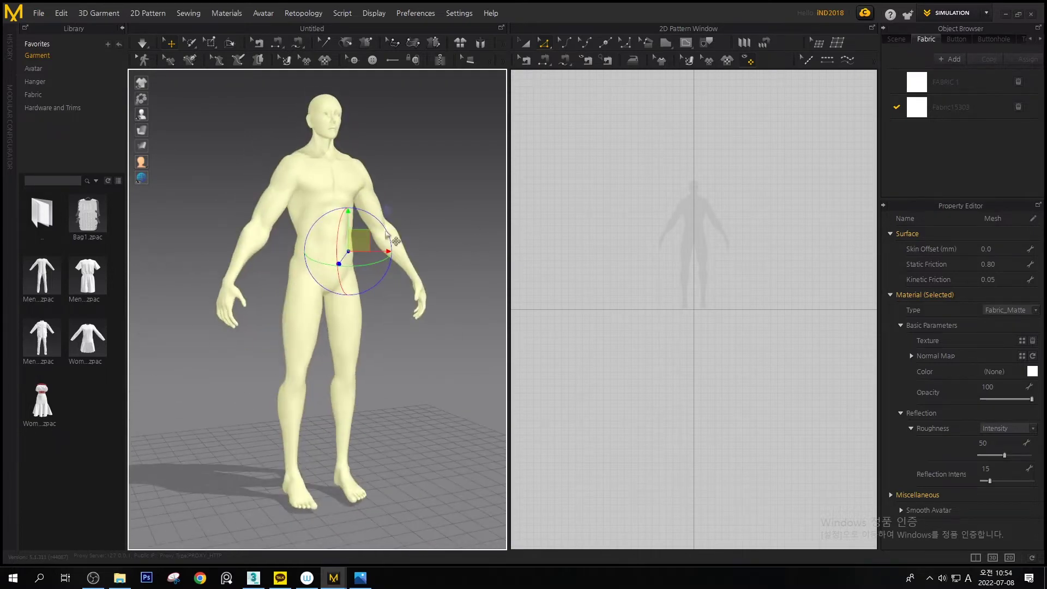
middle_click_drag(389, 224, 428, 210)
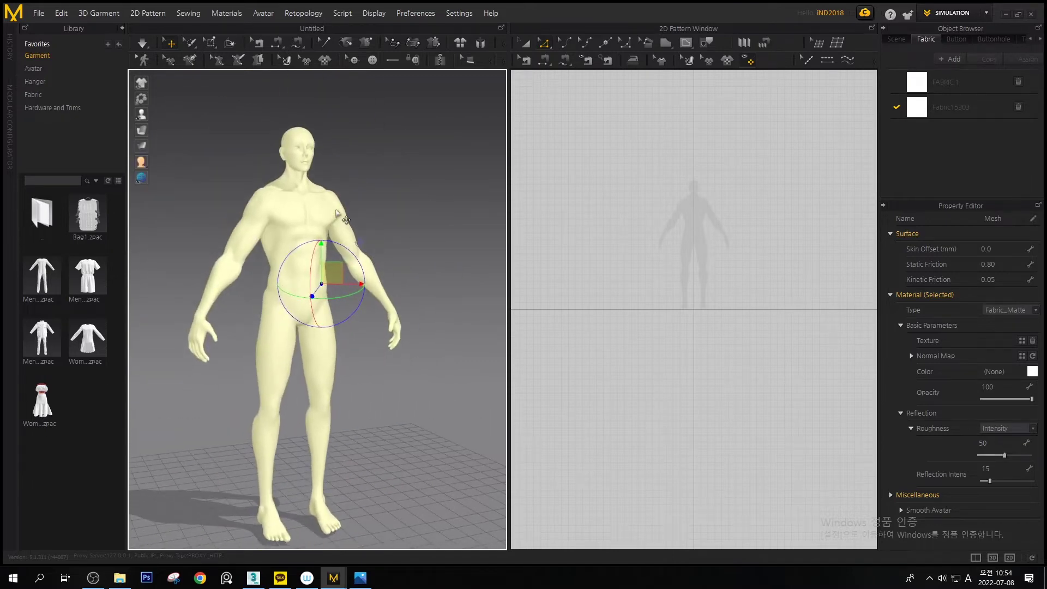
right_click_drag(368, 174, 338, 176)
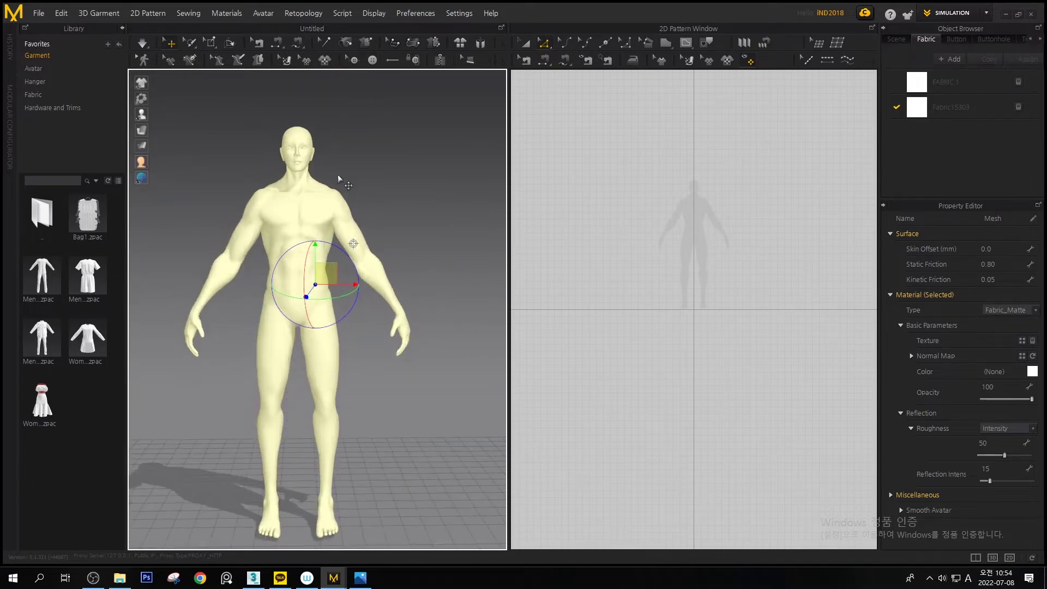
scroll(338, 179, "down", 3)
scroll(338, 179, "up", 6)
scroll(354, 175, "up", 3)
middle_click_drag(353, 174, 404, 320)
scroll(408, 315, "down", 3)
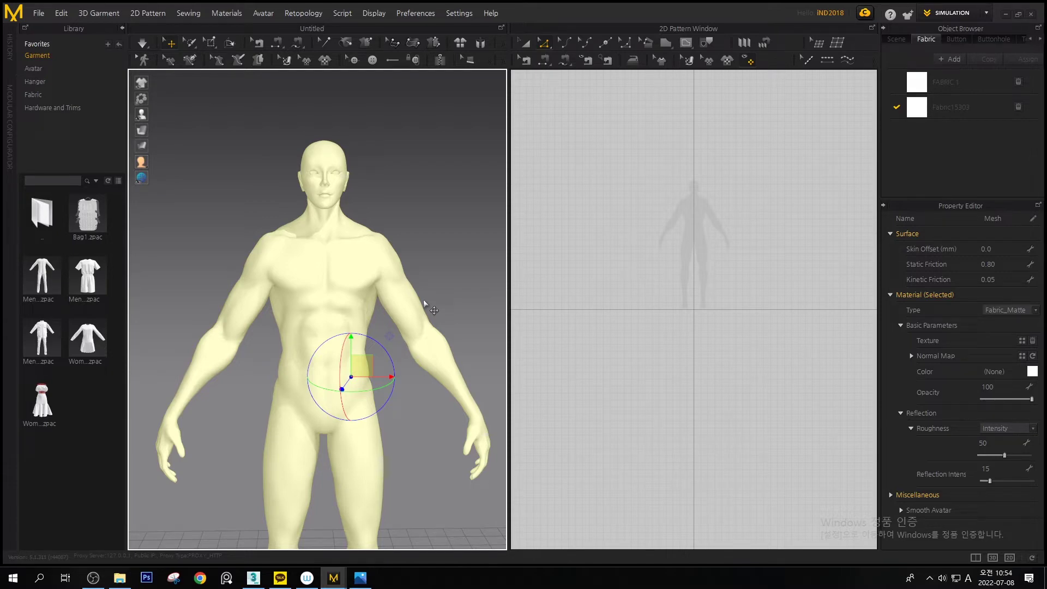
scroll(401, 404, "down", 2)
scroll(412, 248, "up", 4)
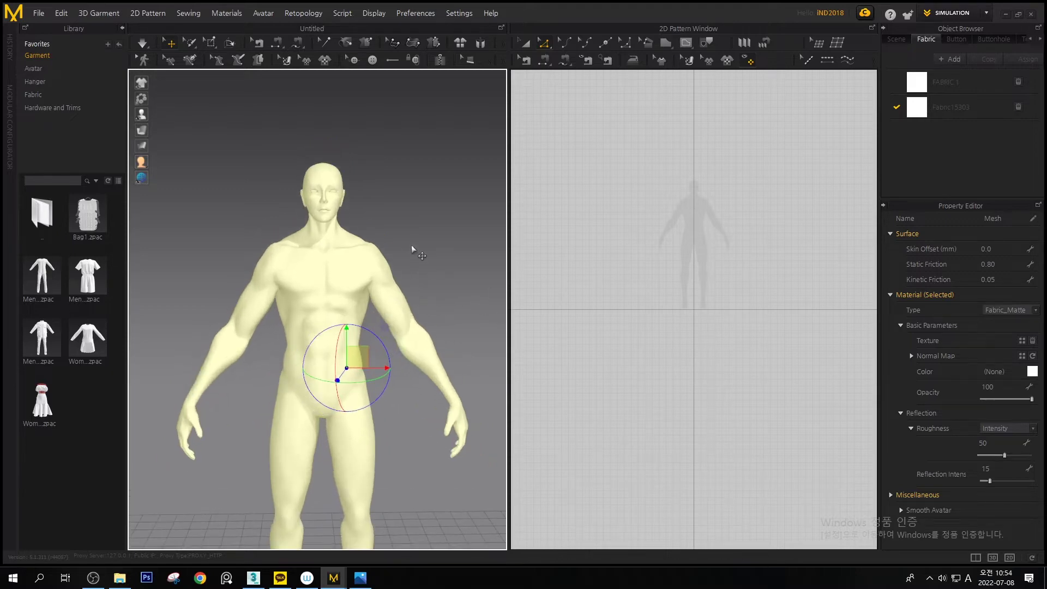
Examine the avatar's silhouette in the 2D Pattern window at different zoom levels
middle_click_drag(395, 258, 415, 229)
middle_click_drag(723, 179, 703, 226)
scroll(663, 251, "up", 5)
right_click_drag(685, 299, 629, 309)
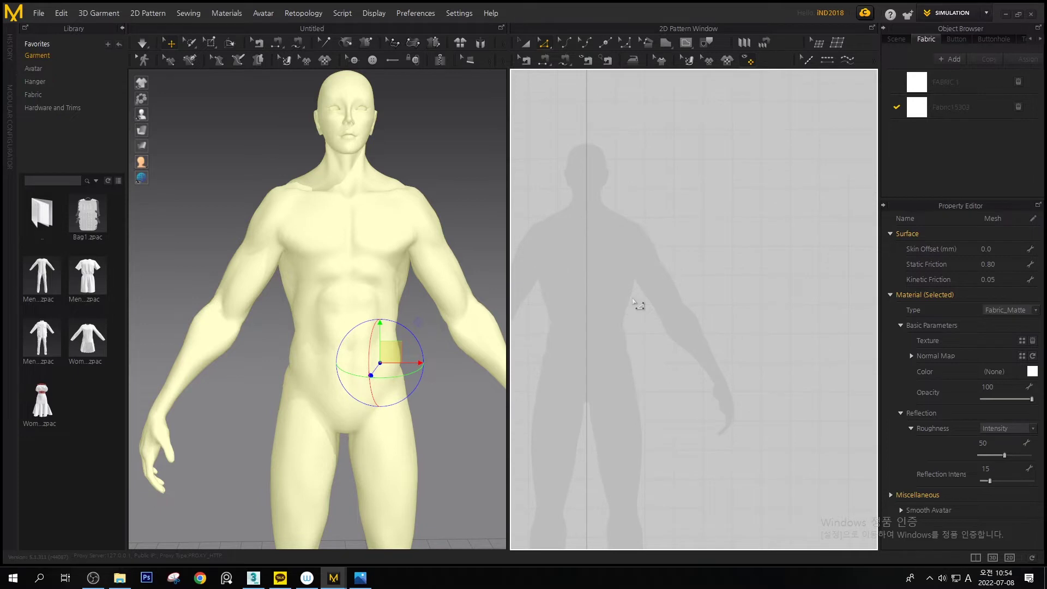
scroll(775, 286, "down", 2)
right_click_drag(739, 289, 757, 277)
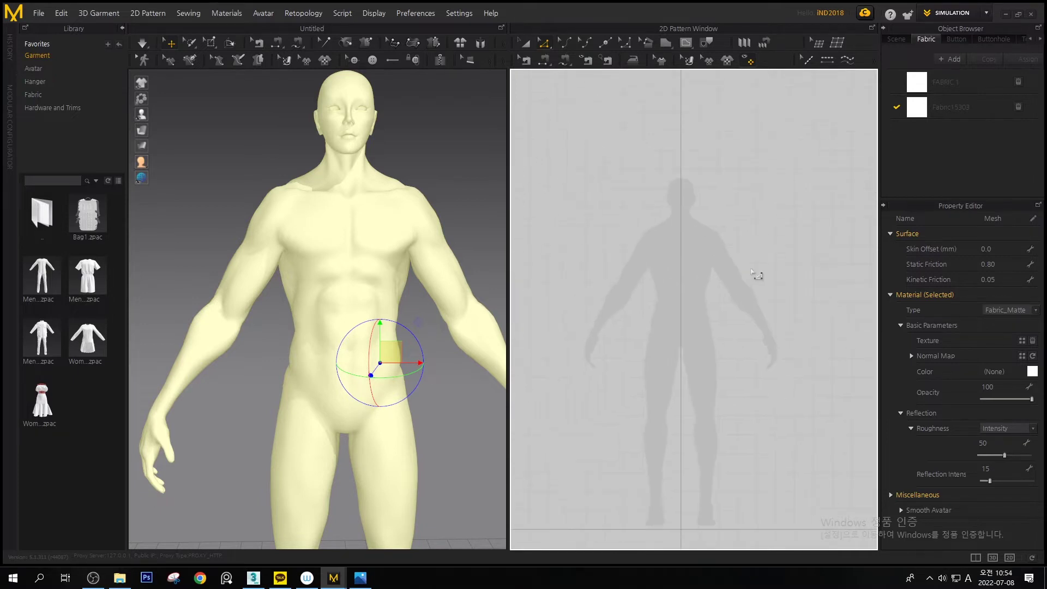
middle_click_drag(678, 185, 631, 180)
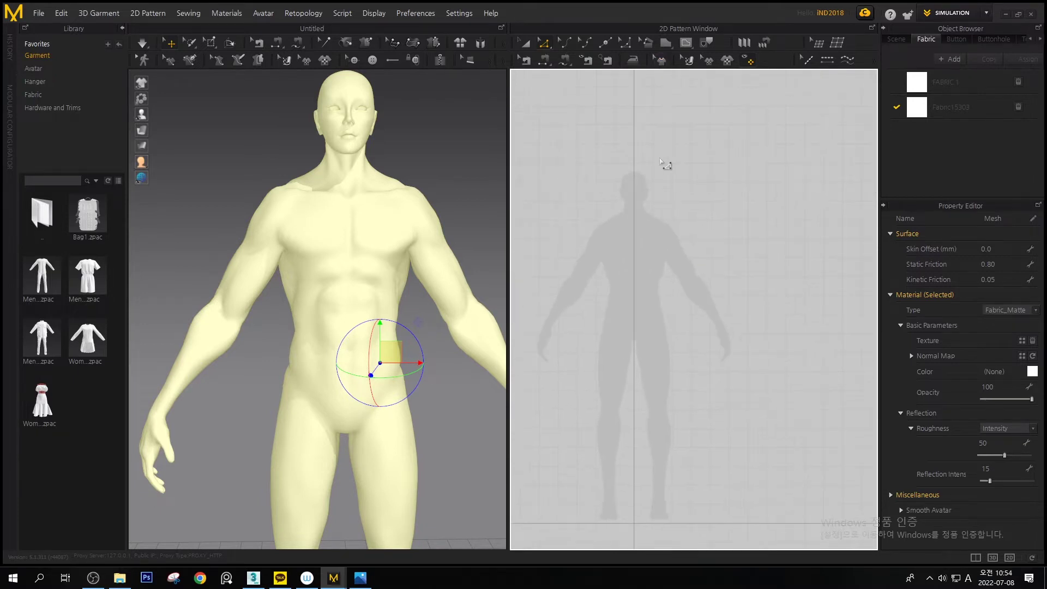
Activate the pattern shape drawing tool in the 2D Pattern window
left_click(669, 43)
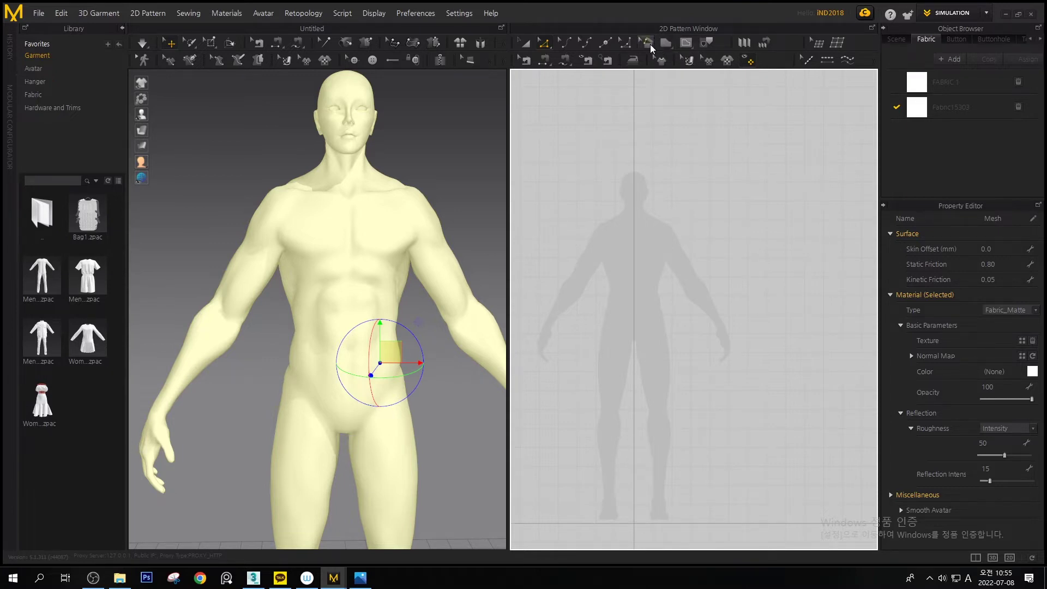
key("s")
middle_click_drag(669, 229, 703, 194)
scroll(642, 180, "down", 1)
scroll(650, 180, "down", 2)
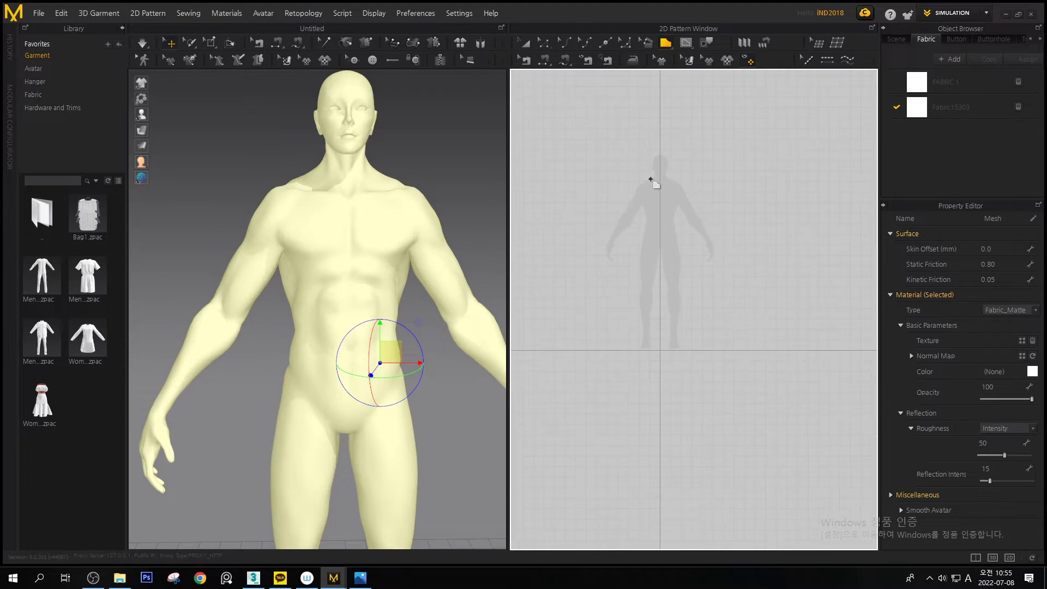
Switch to the SleeveOnePiece.zprj project in the other Marvelous Designer window and examine the dress on the female avatar
key("alt+Tab")
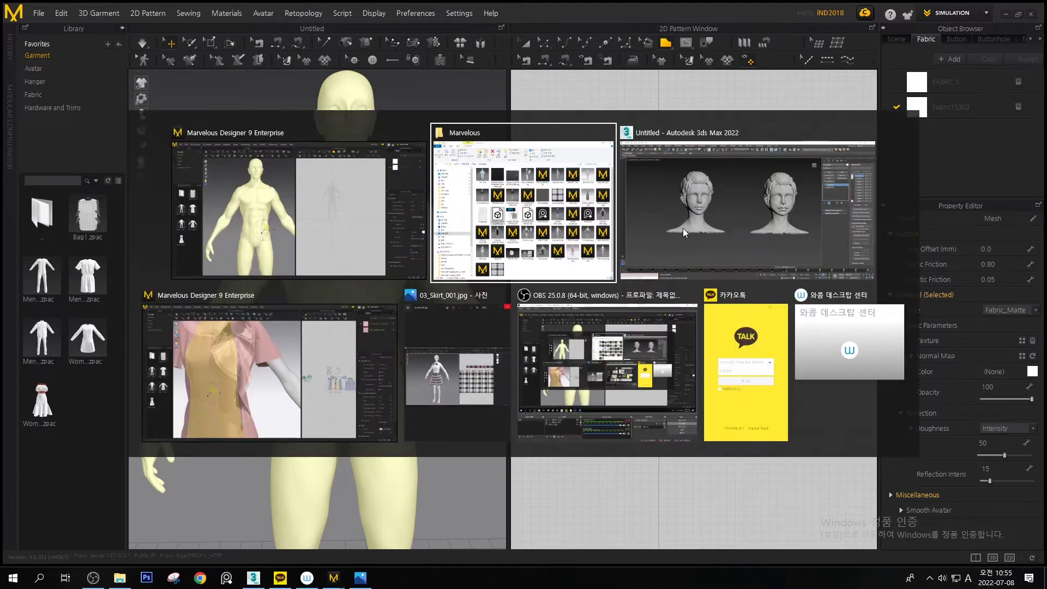
left_click(322, 373)
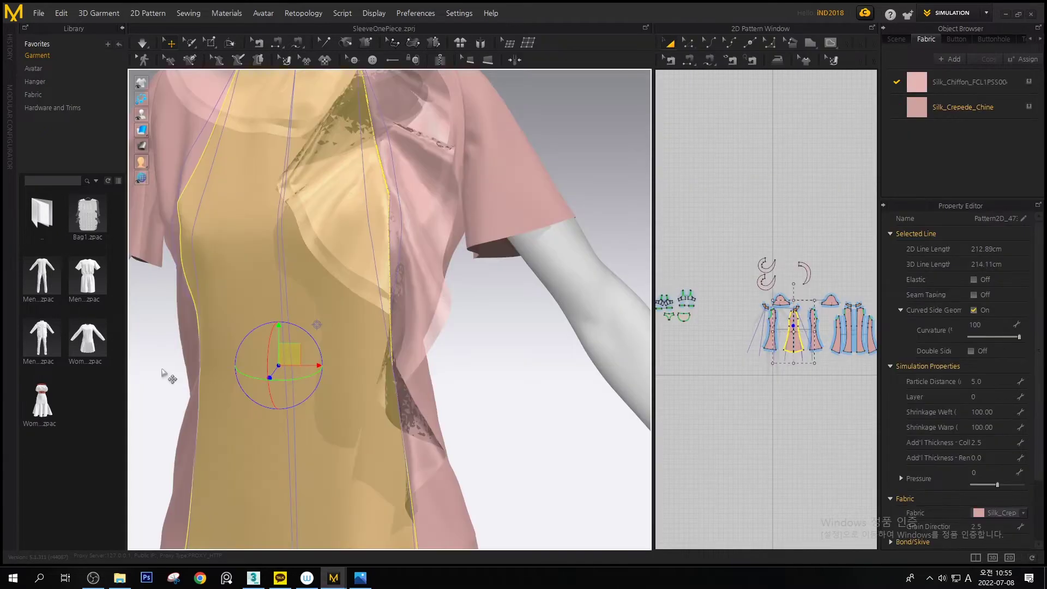
scroll(554, 306, "down", 2)
scroll(497, 293, "up", 2)
scroll(497, 292, "down", 2)
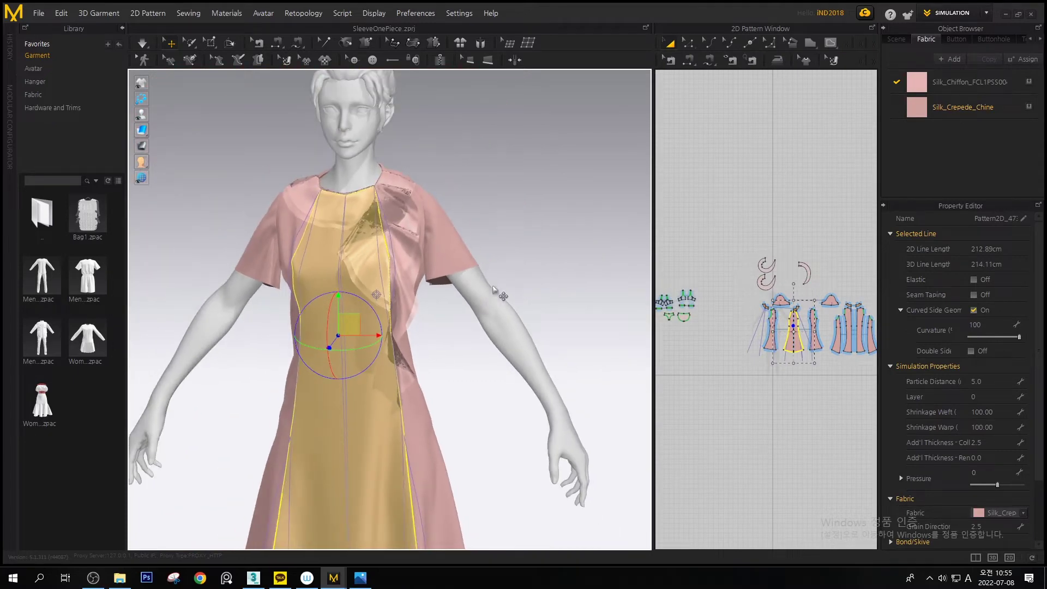
Close the untitled project window with the male avatar, keeping the SleeveOnePiece.zprj project open
scroll(432, 211, "up", 2)
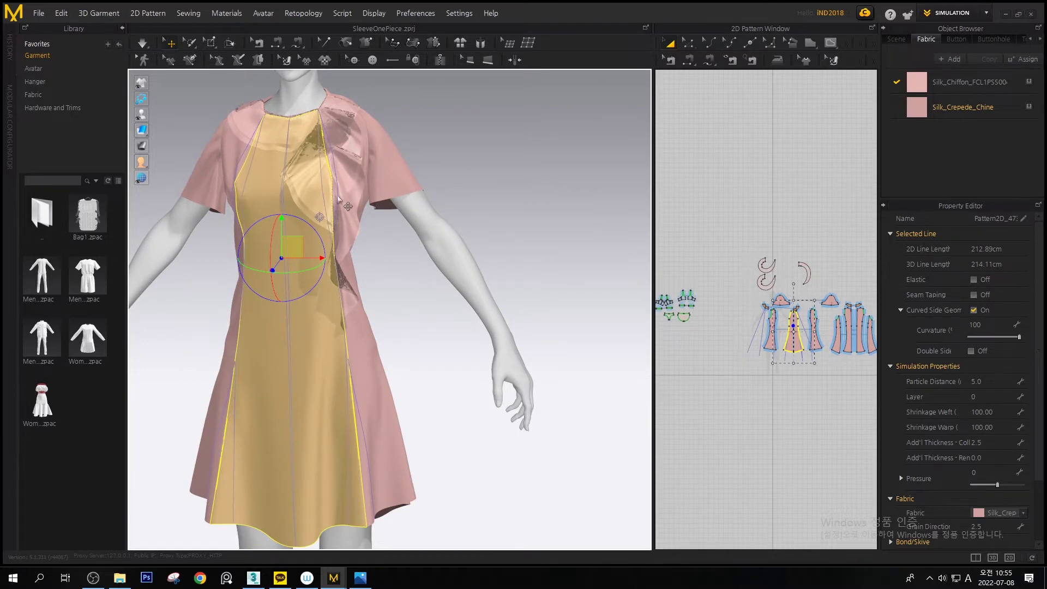
key("alt+Tab")
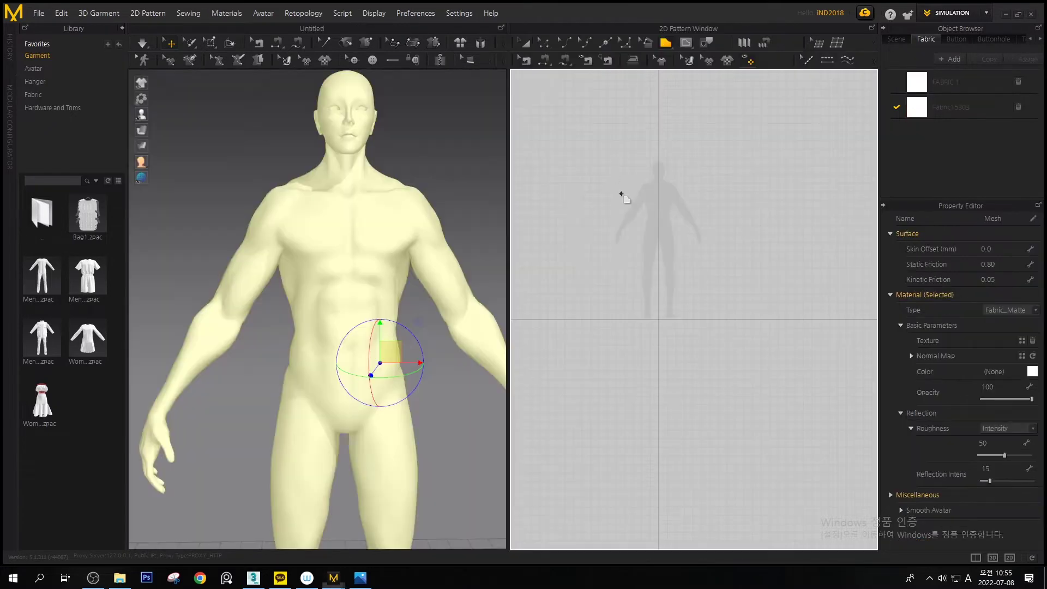
left_click(1031, 14)
left_click(522, 324)
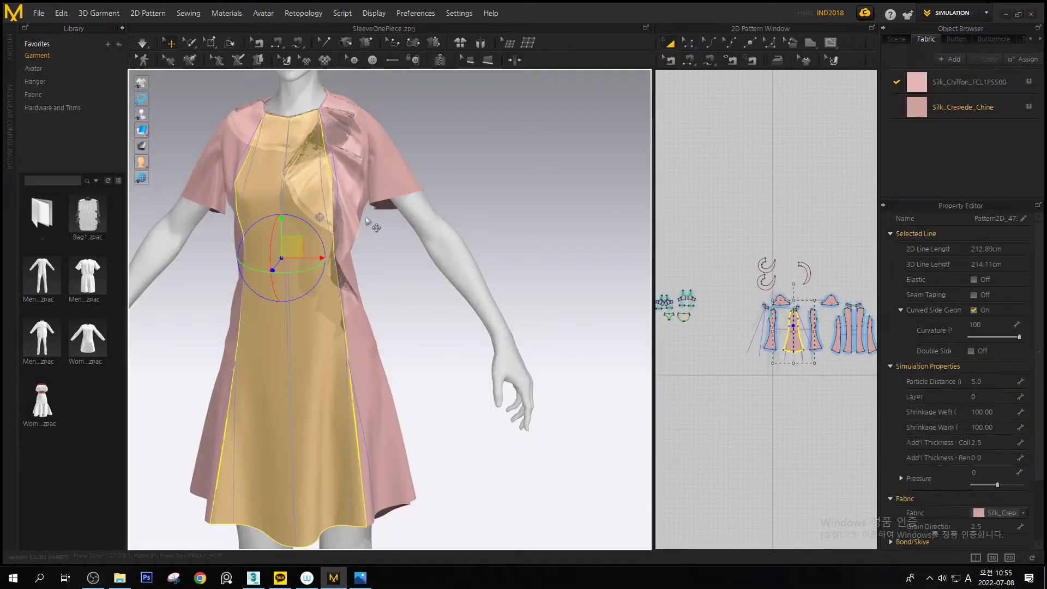
Select all dress patterns from the front view and move the dress sideways, clear of the female avatar
key("2")
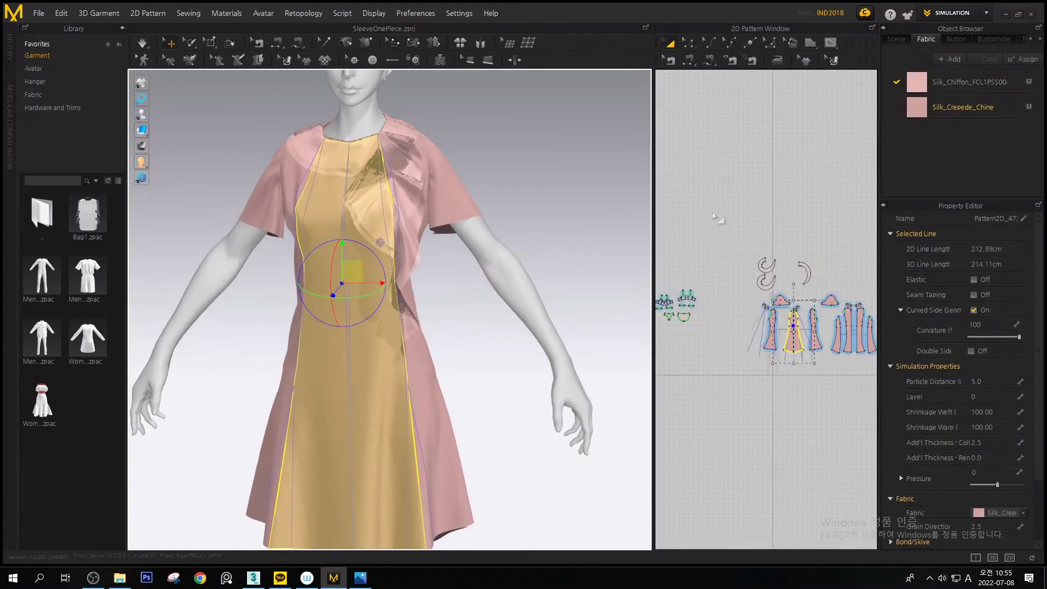
left_click(714, 216)
key("ctrl+a")
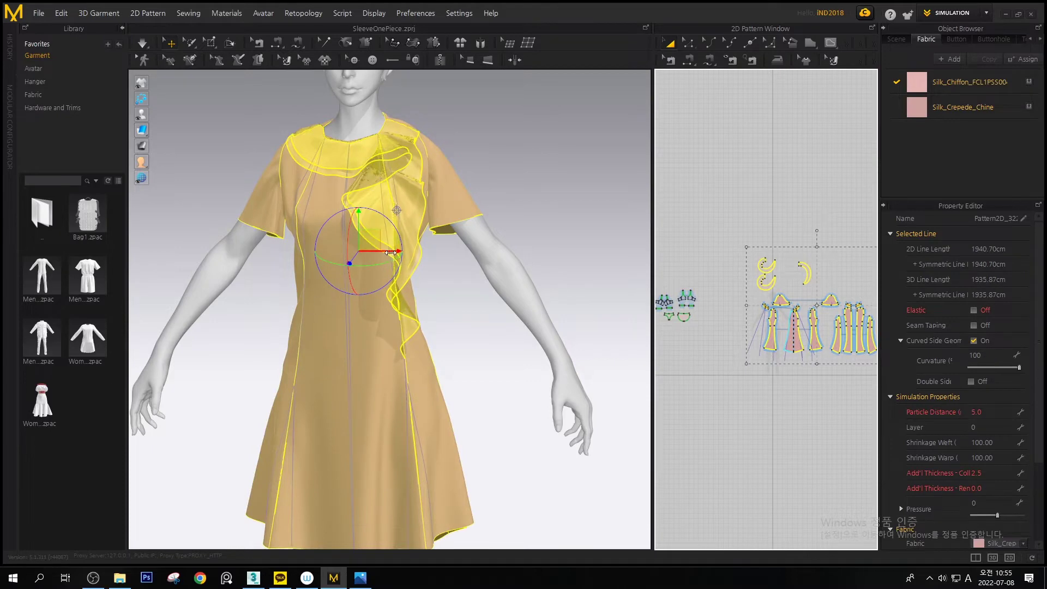
left_click_drag(309, 252, 147, 250)
middle_click_drag(460, 285, 633, 287)
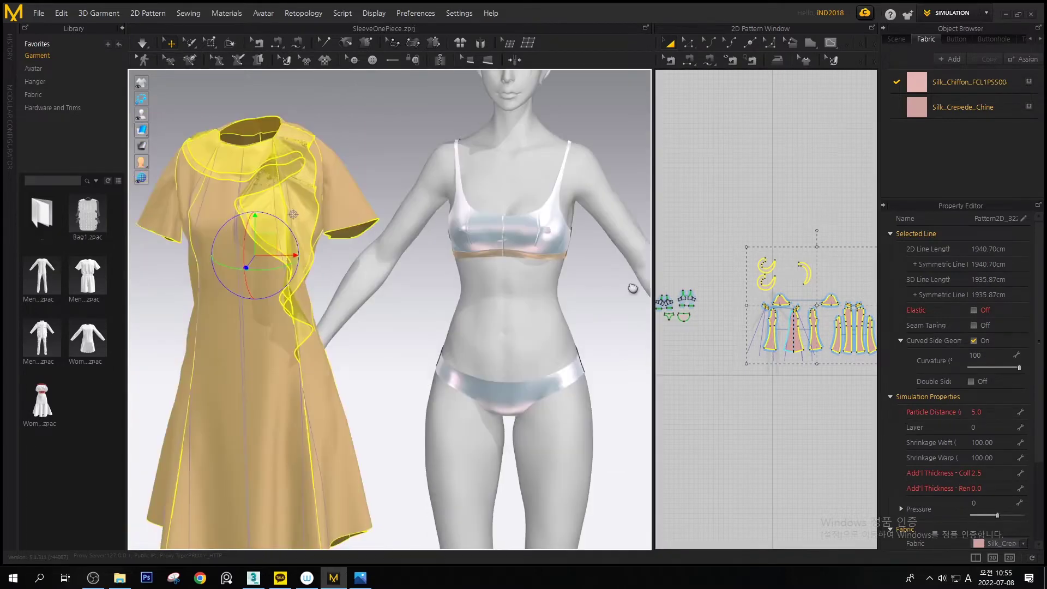
middle_click_drag(559, 285, 499, 270)
right_click_drag(502, 268, 444, 250)
middle_click_drag(466, 244, 501, 241)
left_click_drag(355, 244, 210, 243)
right_click_drag(507, 262, 727, 268)
right_click_drag(385, 263, 671, 251)
middle_click_drag(531, 260, 398, 255)
right_click_drag(397, 254, 437, 234)
Add a new plain white fabric and apply it to the avatar's underwear patterns
left_click(396, 189)
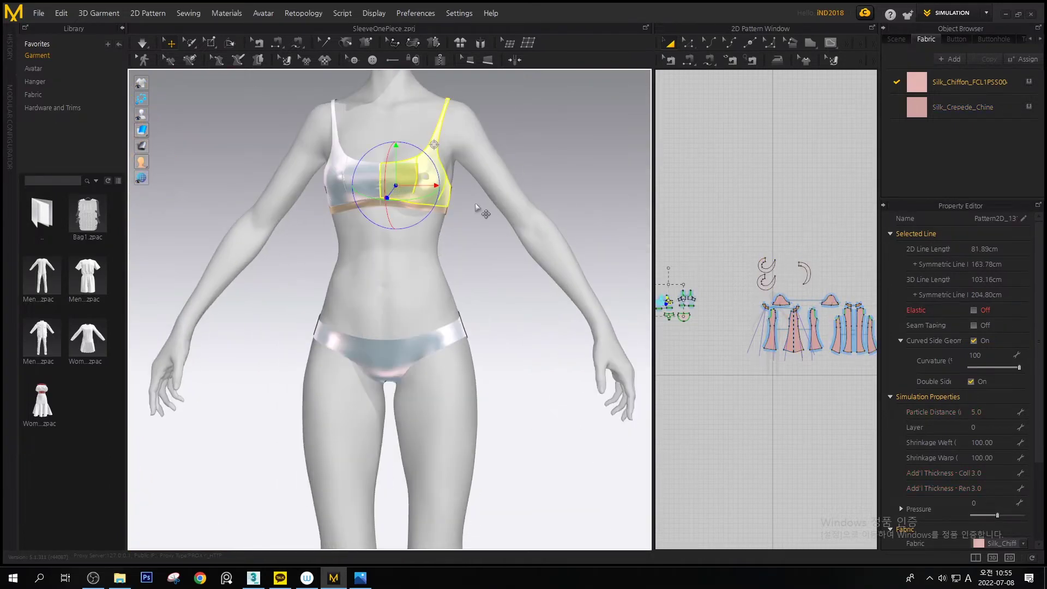
left_click(950, 58)
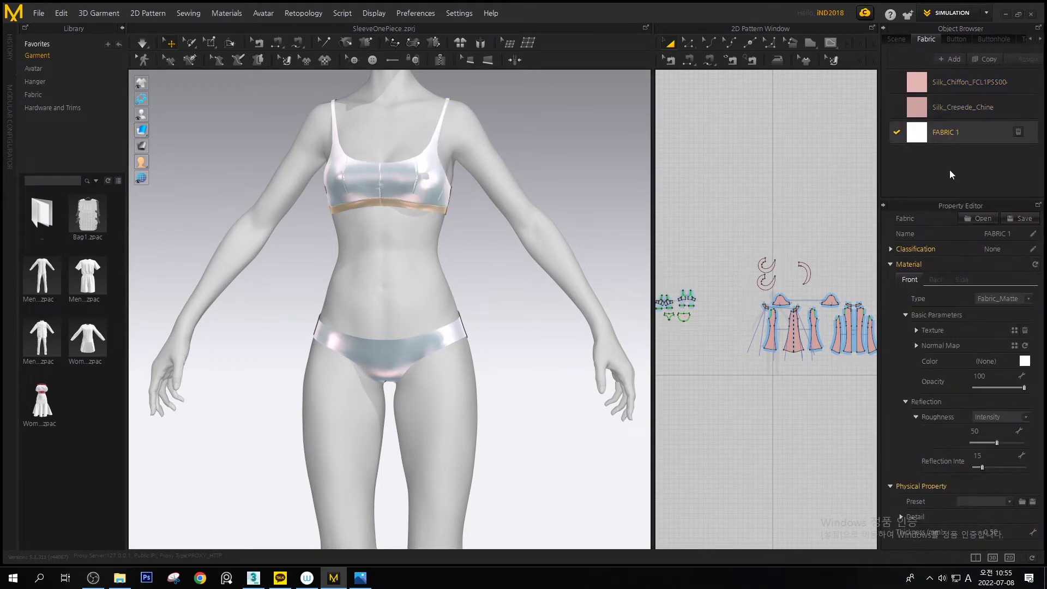
left_click_drag(956, 134, 128, 234)
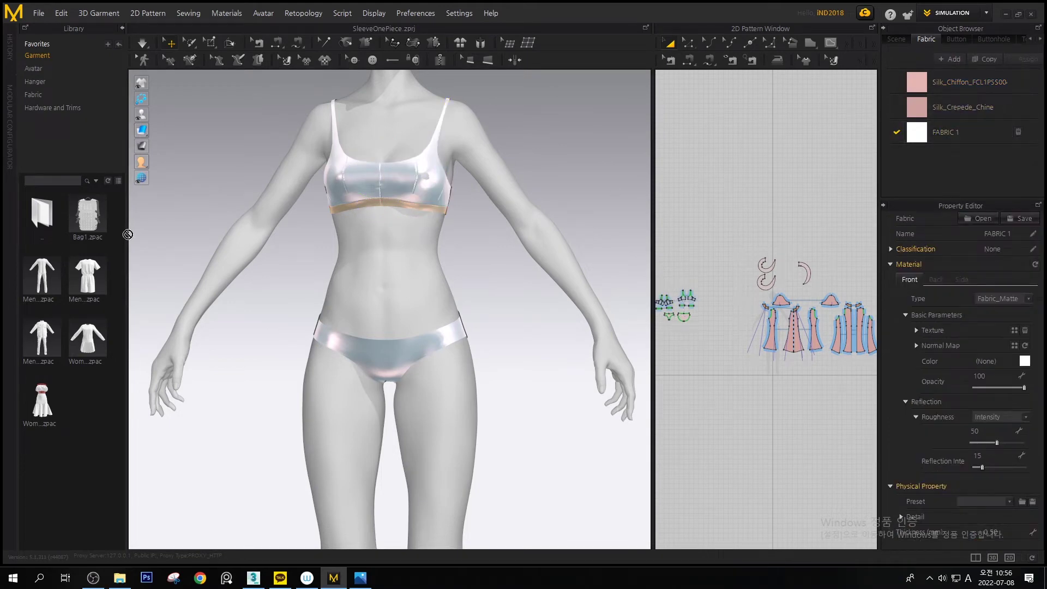
left_click(355, 191)
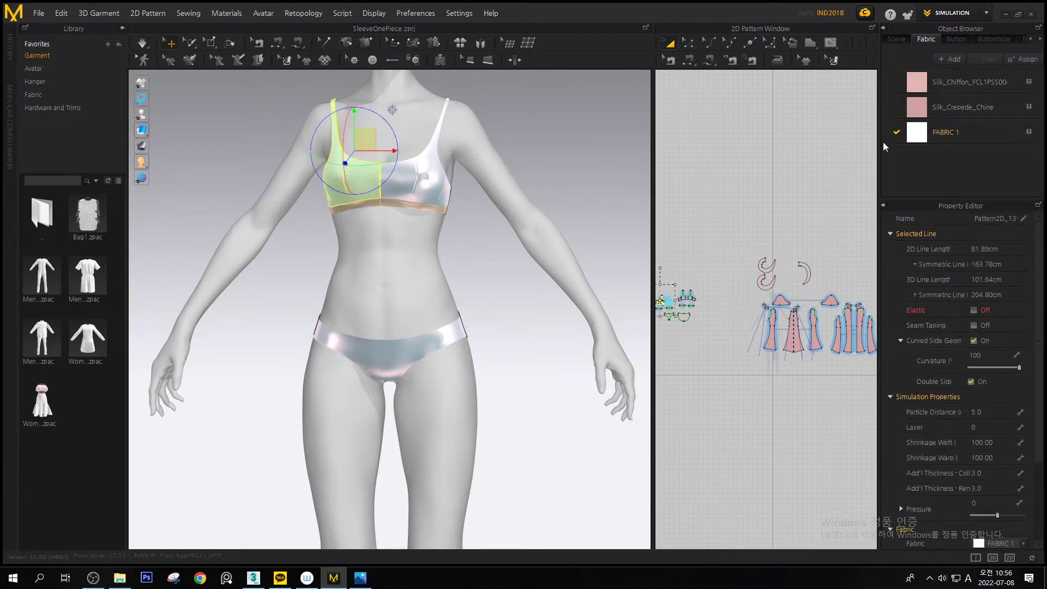
left_click_drag(430, 202, 430, 189)
middle_click_drag(694, 308, 736, 289)
left_click_drag(758, 343, 668, 250)
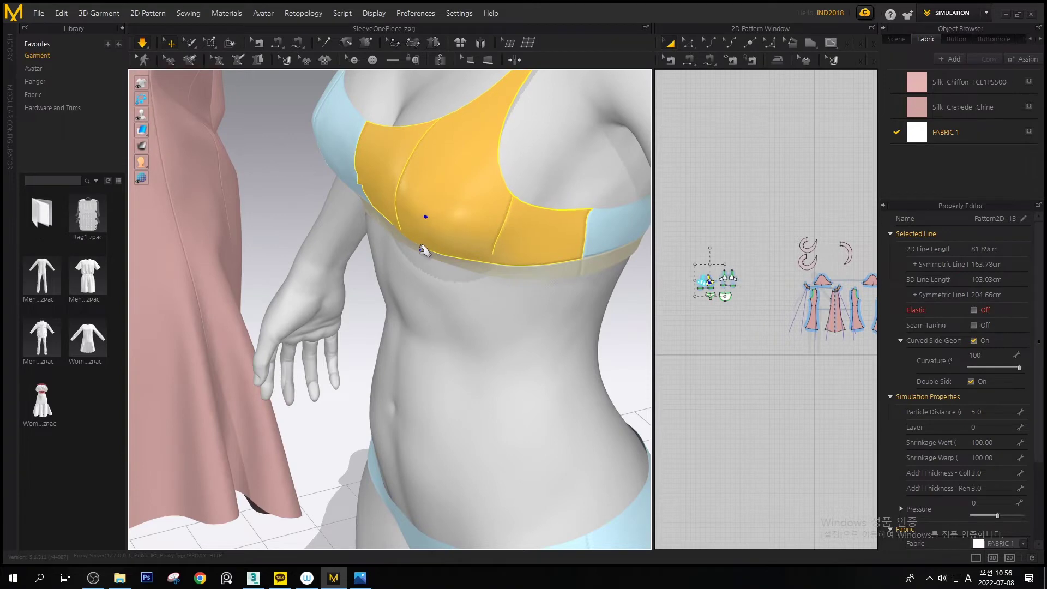
Look through the pattern commands available for the selected bra front piece, including Freeze and Unstrengthen
right_click(428, 153)
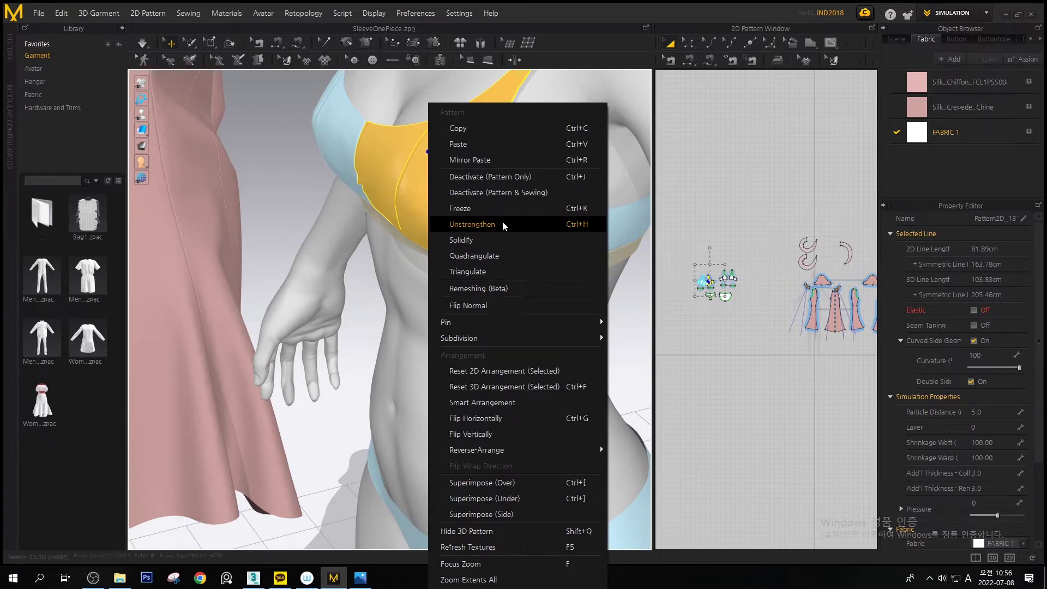
left_click(376, 217)
middle_click_drag(465, 245, 410, 287)
mouse_move(411, 290)
right_mouse_down()
mouse_move(416, 311)
mouse_move(370, 329)
mouse_move(421, 306)
right_mouse_up()
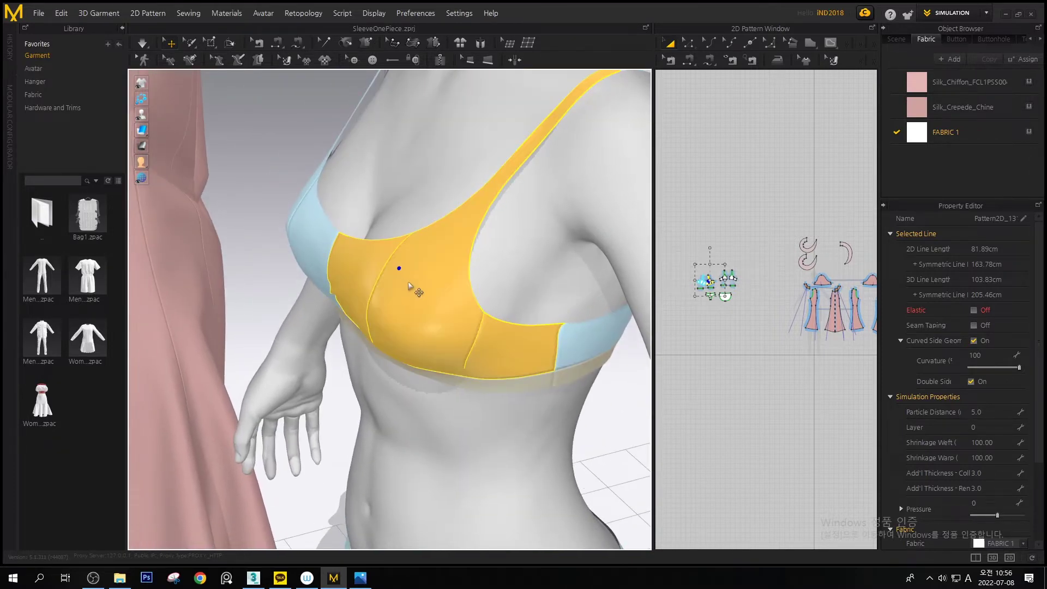
right_click(412, 284)
left_click(486, 129)
left_click(256, 261)
Run and stop the cloth simulation to check how the unfrozen bra front piece behaves
right_click_drag(409, 317, 482, 130)
key("space")
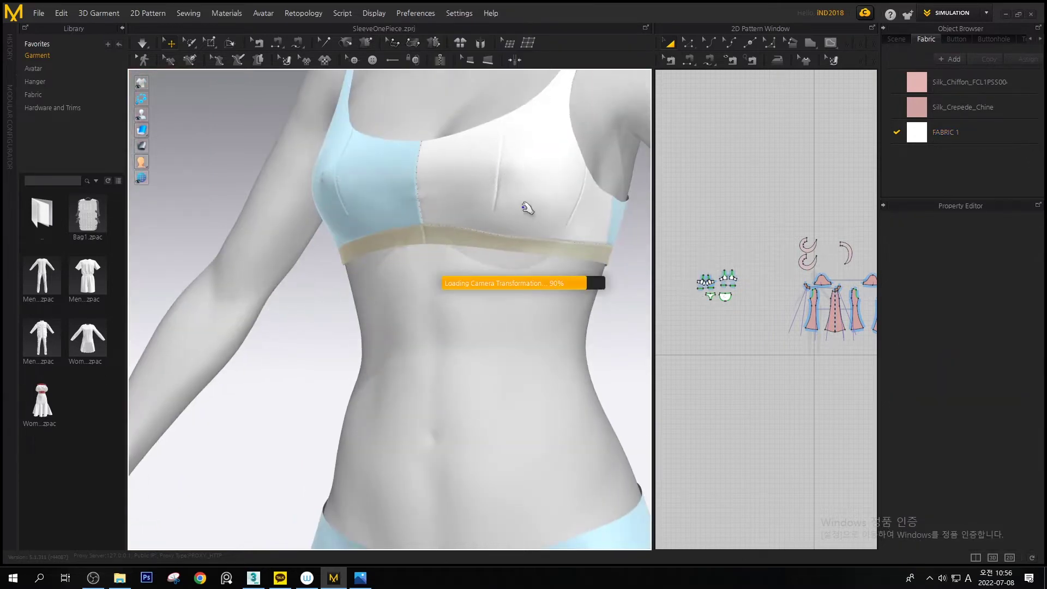
key("space")
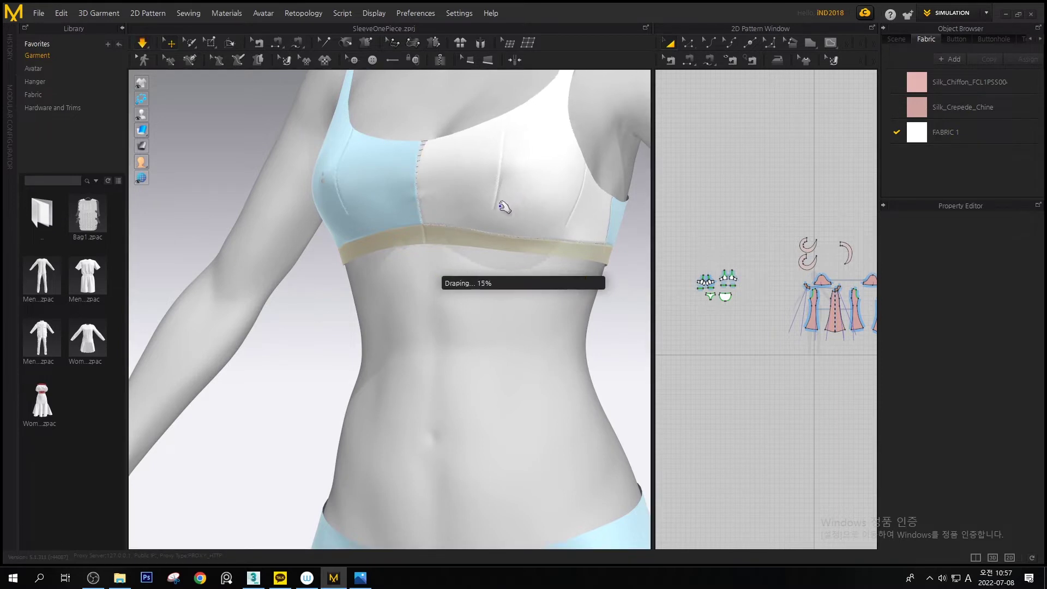
key("space")
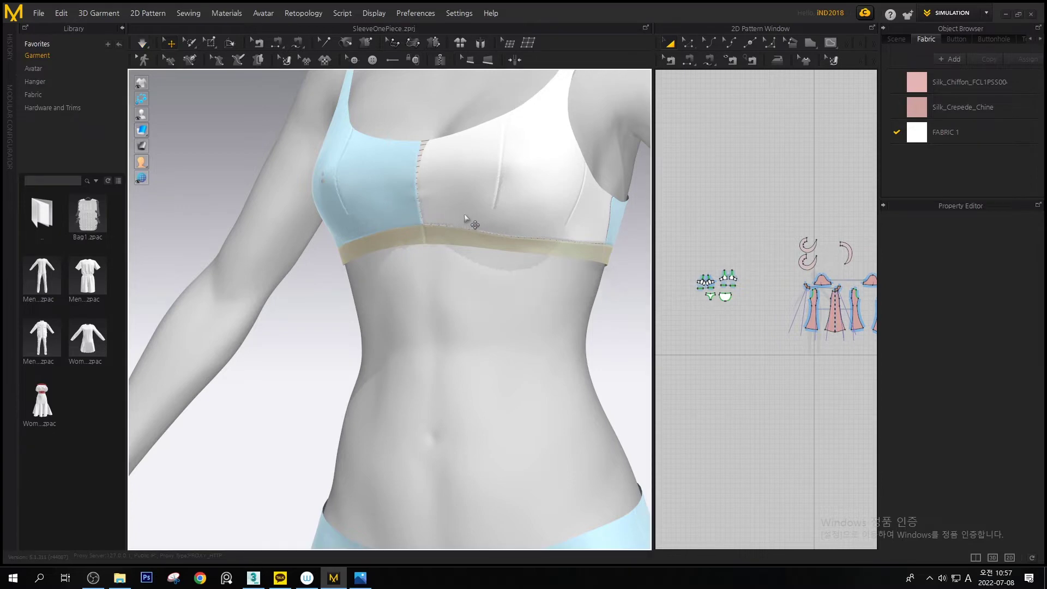
Select the white bra front piece, start the simulation and freeze that piece
left_click(492, 187)
middle_click_drag(448, 164, 390, 230)
right_click_drag(390, 229, 384, 212)
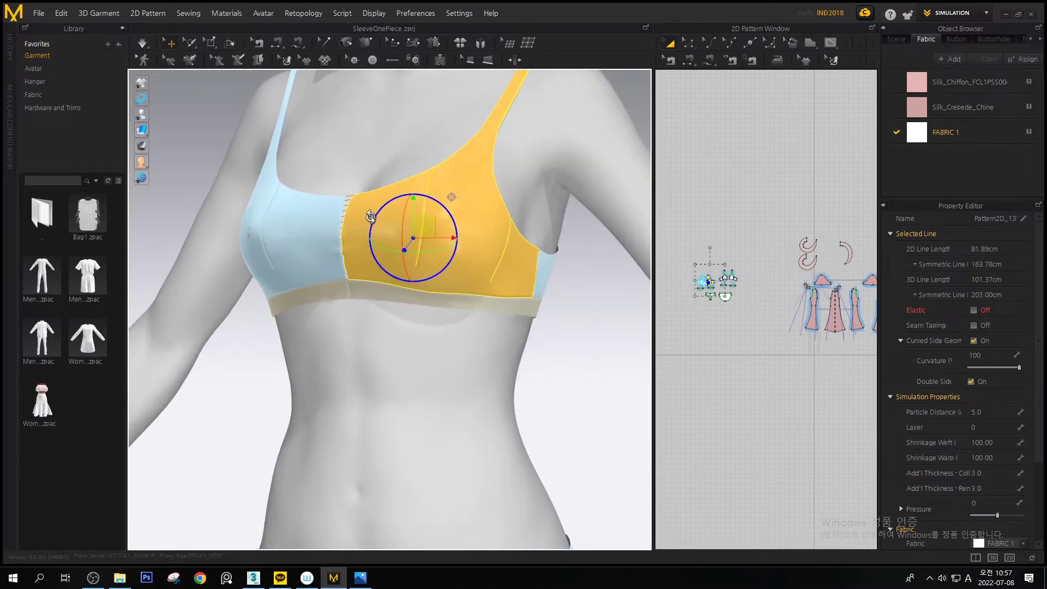
key("space")
right_click(393, 218)
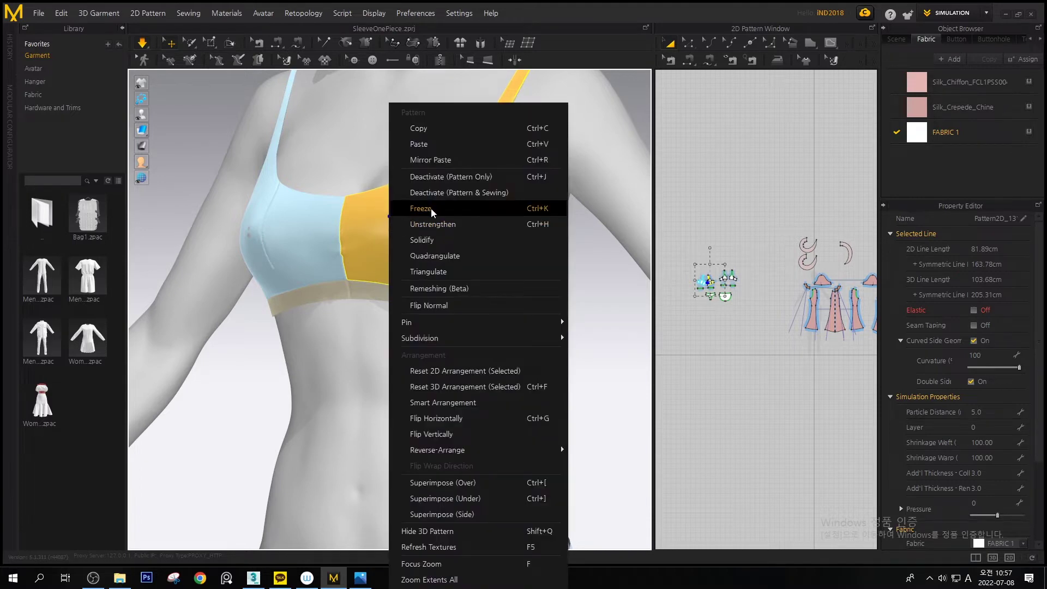
left_click(431, 208)
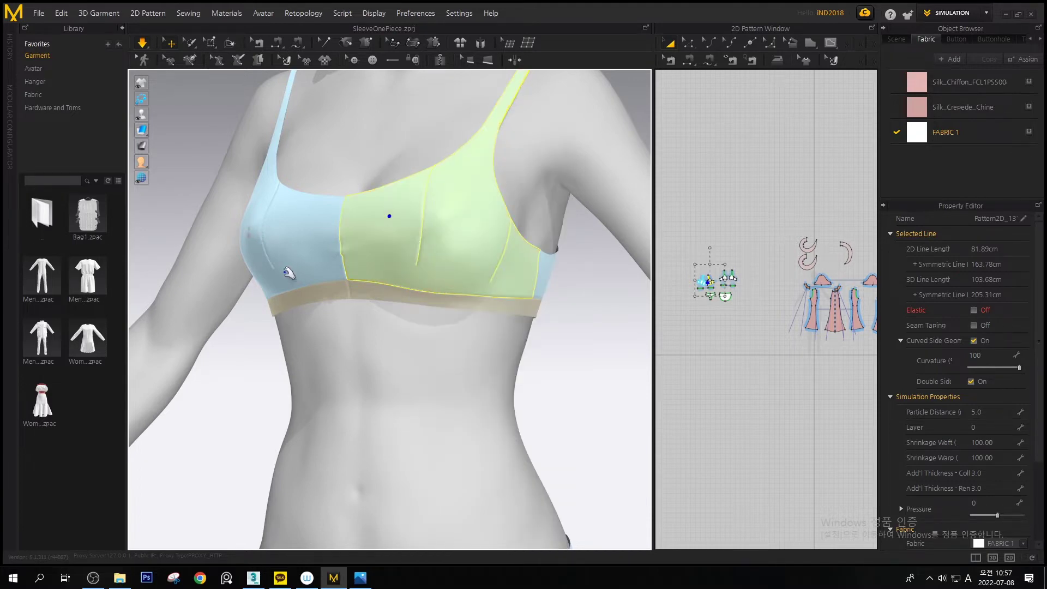
Pull on the opposite bra front piece during simulation to test its cloth movement beside the frozen piece
right_click_drag(276, 244, 240, 289)
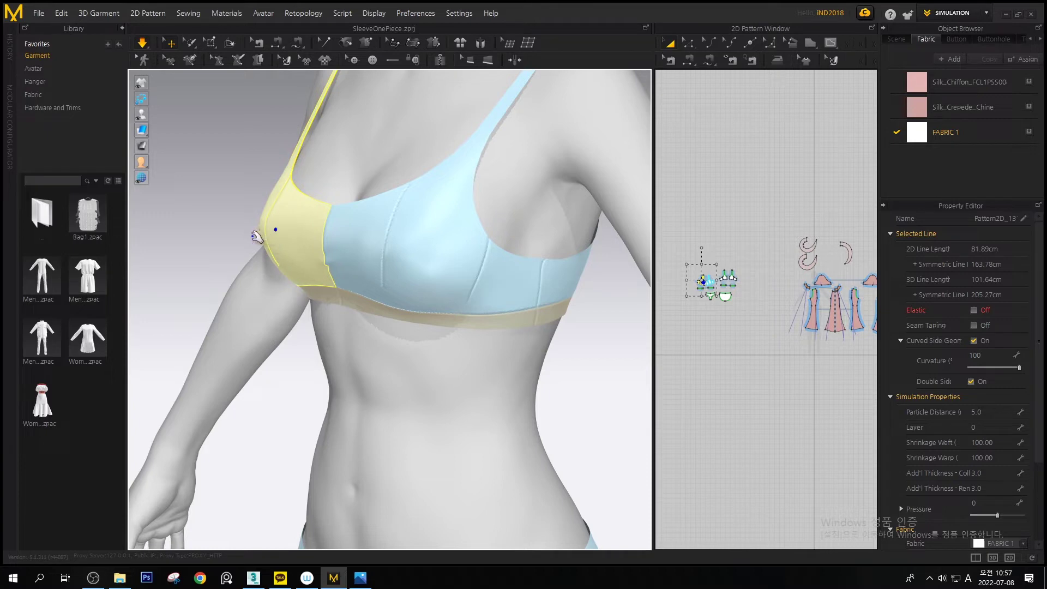
left_click_drag(248, 236, 249, 237)
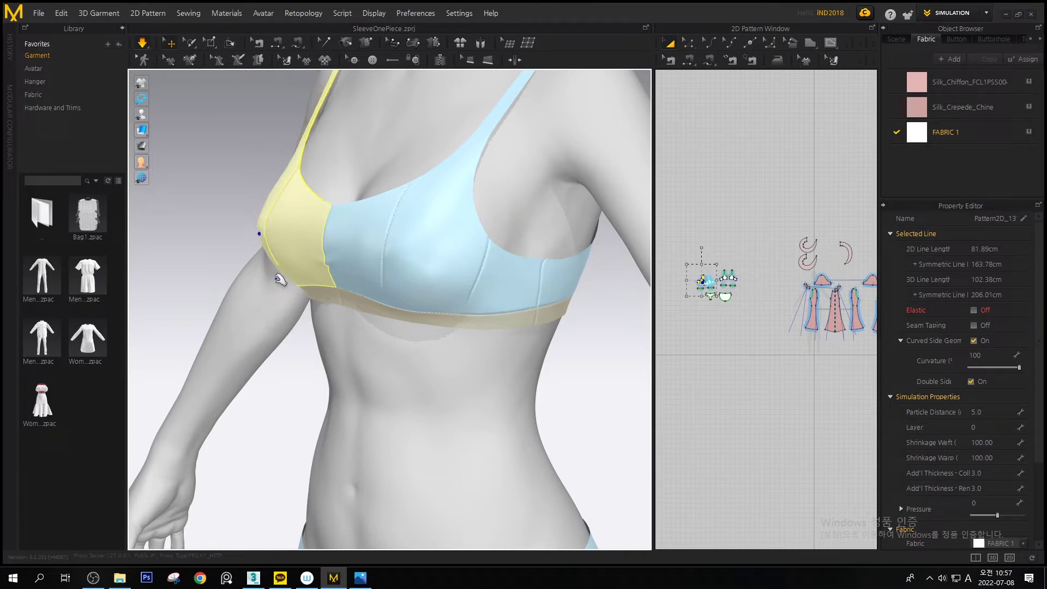
right_click_drag(311, 267, 352, 268)
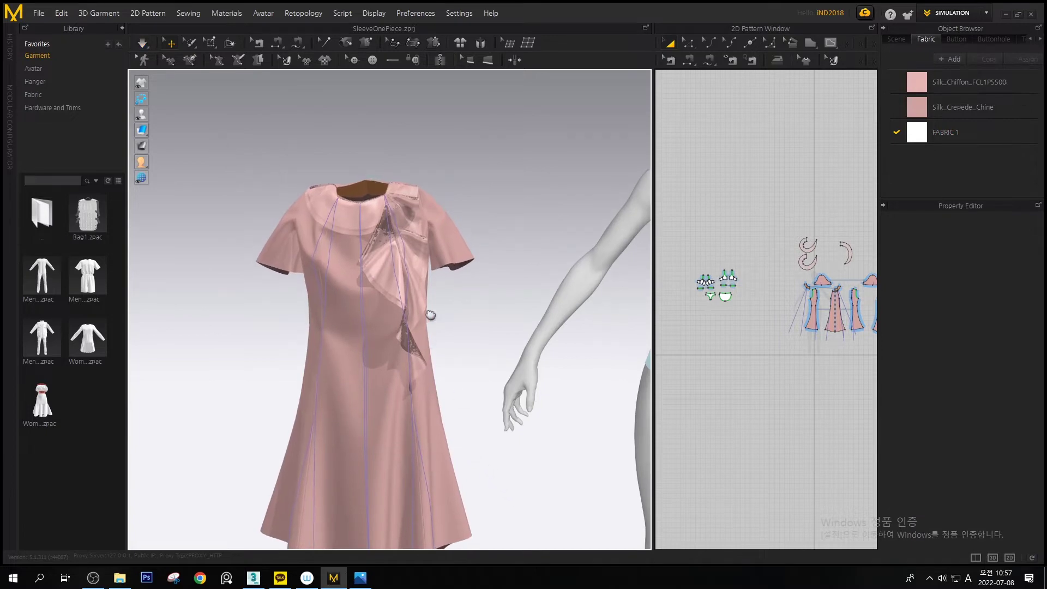
Examine the separated dress and the avatar in the 3D view, from the neckline down to the hem and floor shadows
middle_click_drag(431, 316, 428, 283)
right_click(510, 281)
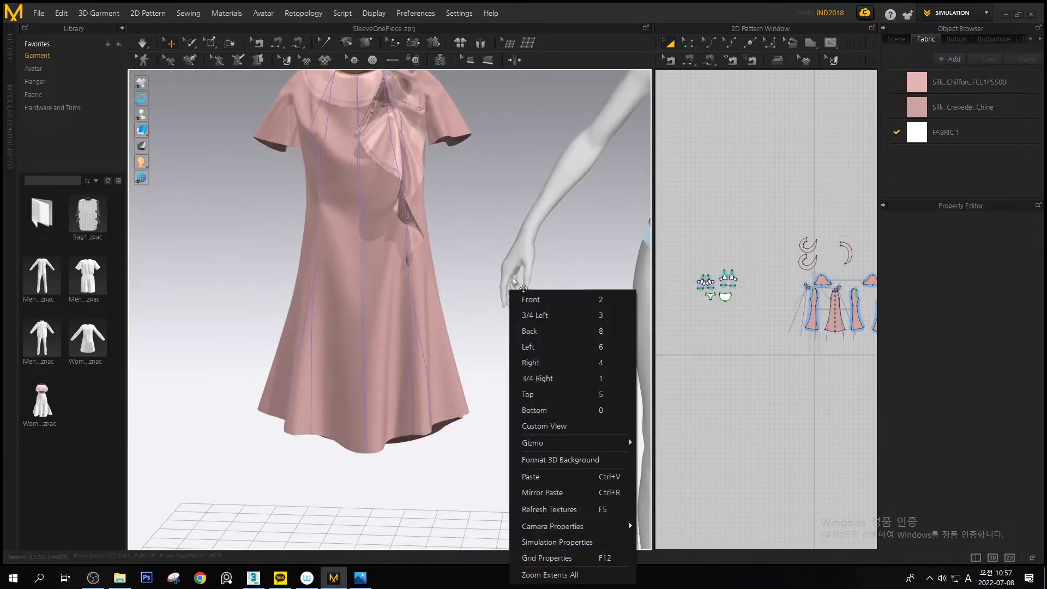
right_click_drag(458, 244, 415, 349)
right_click_drag(405, 348, 276, 245)
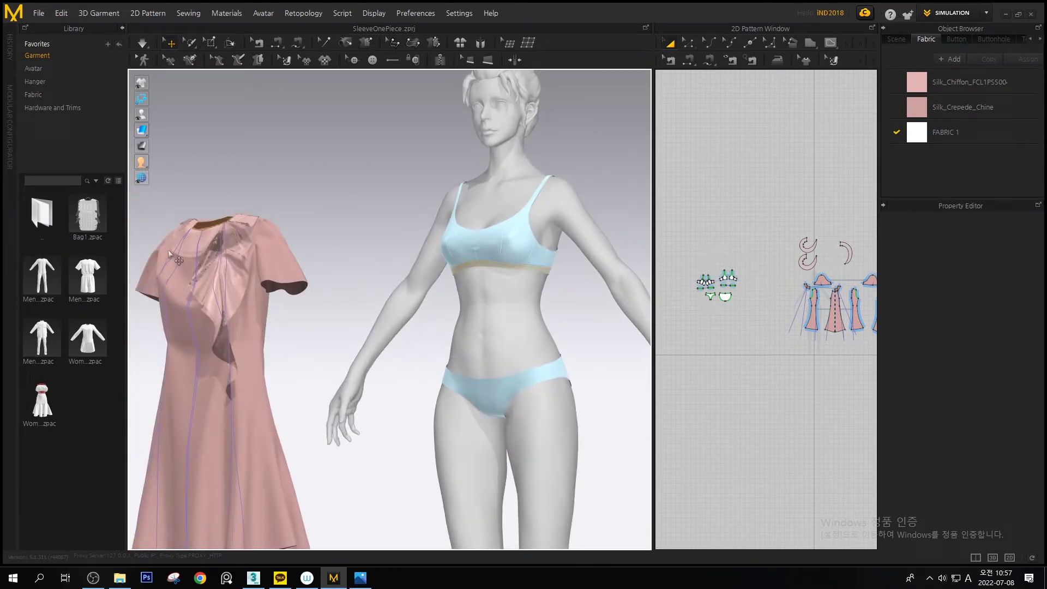
middle_click_drag(328, 325, 358, 162)
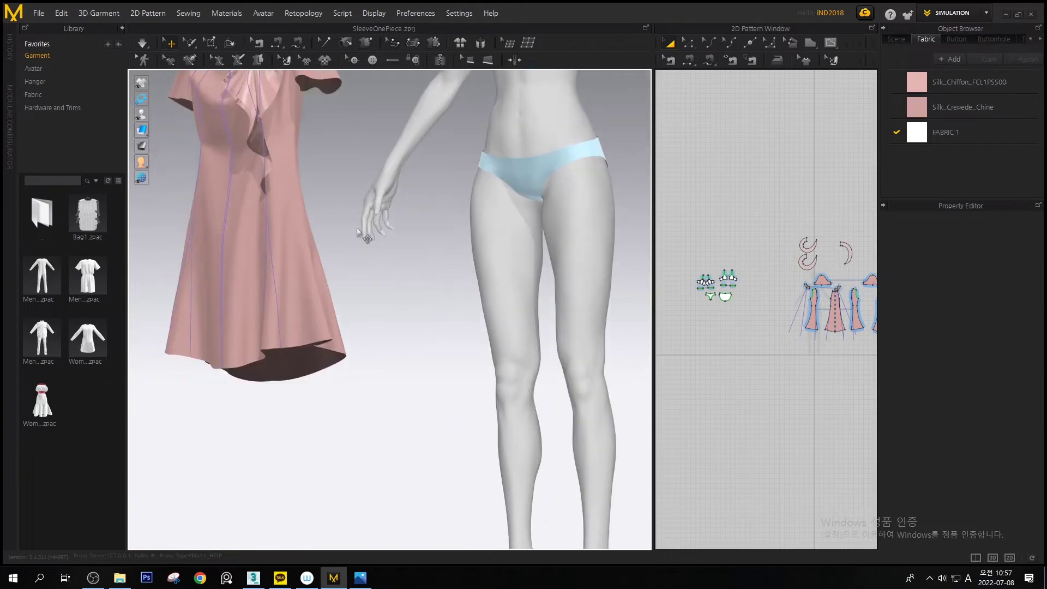
middle_click_drag(366, 349, 370, 136)
right_click_drag(362, 208, 359, 246)
middle_click_drag(357, 253, 390, 413)
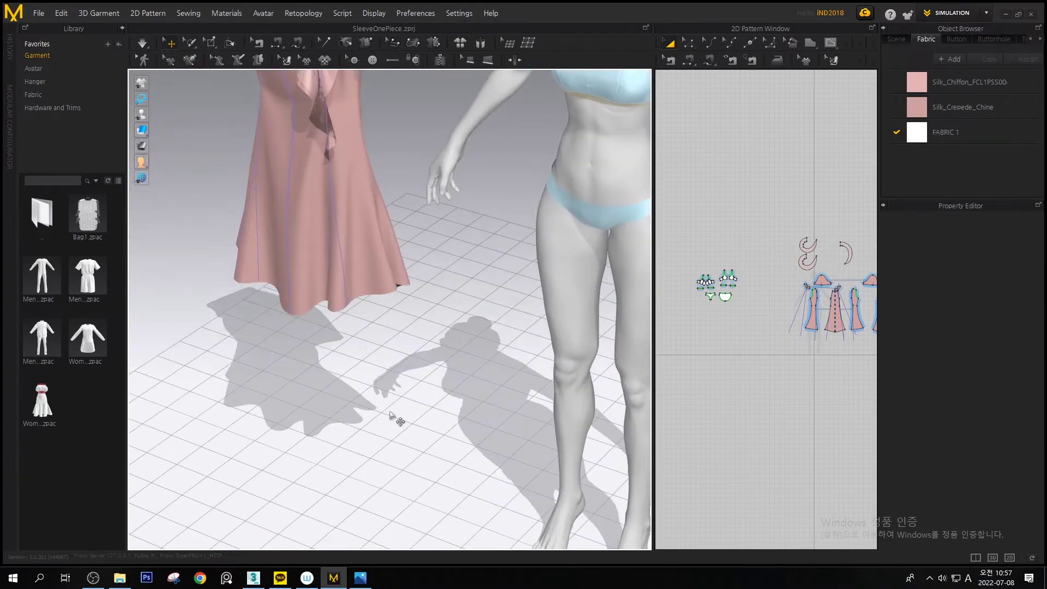
right_click_drag(391, 413, 363, 386)
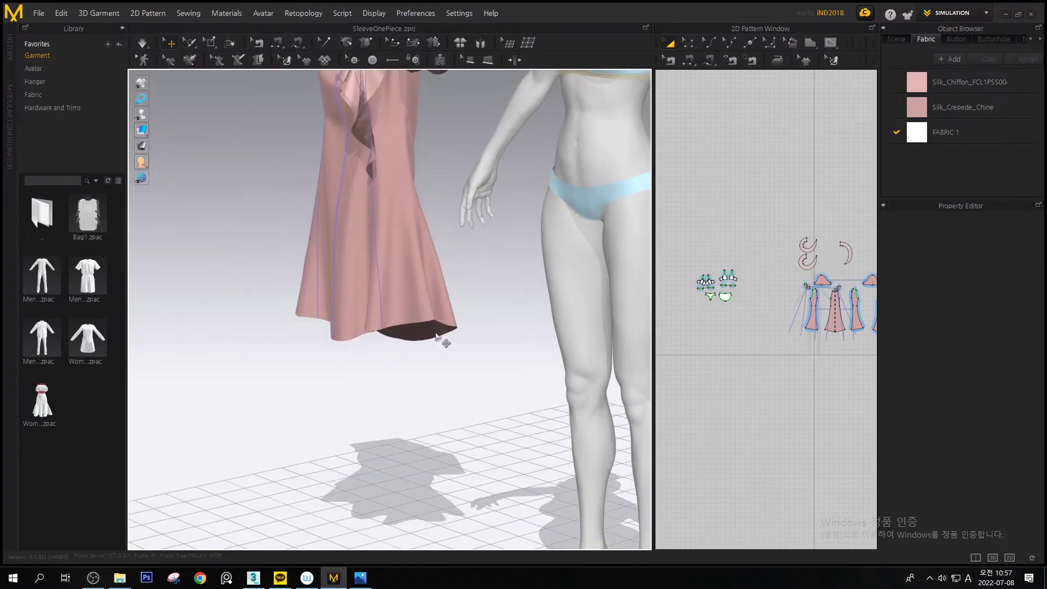
middle_click_drag(491, 283, 404, 377)
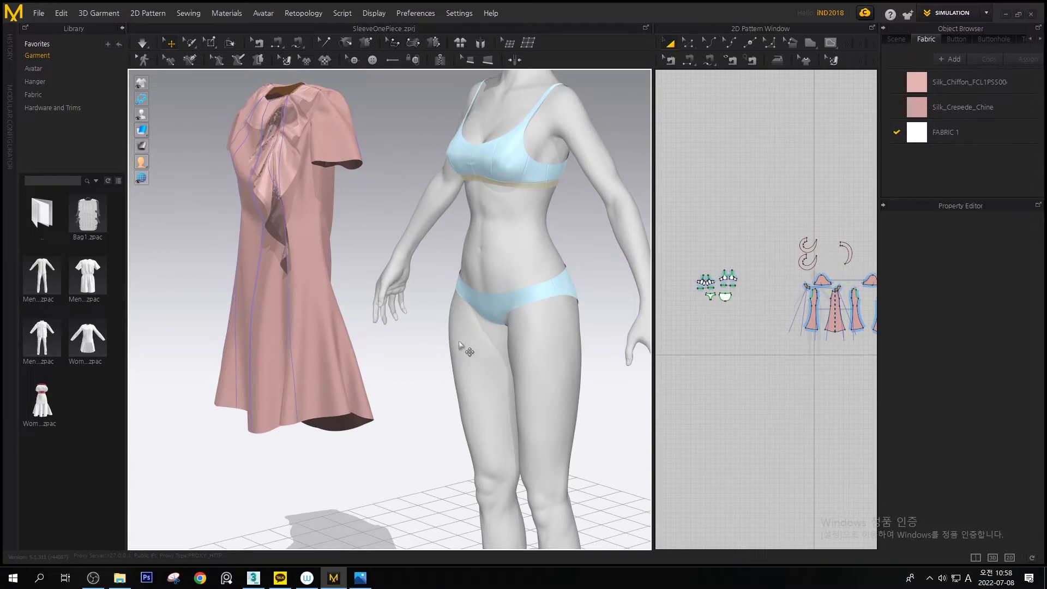
Activate Edit Sewing to show the garment's seam lines and run the cloth simulation on the dress
key("b")
key("space")
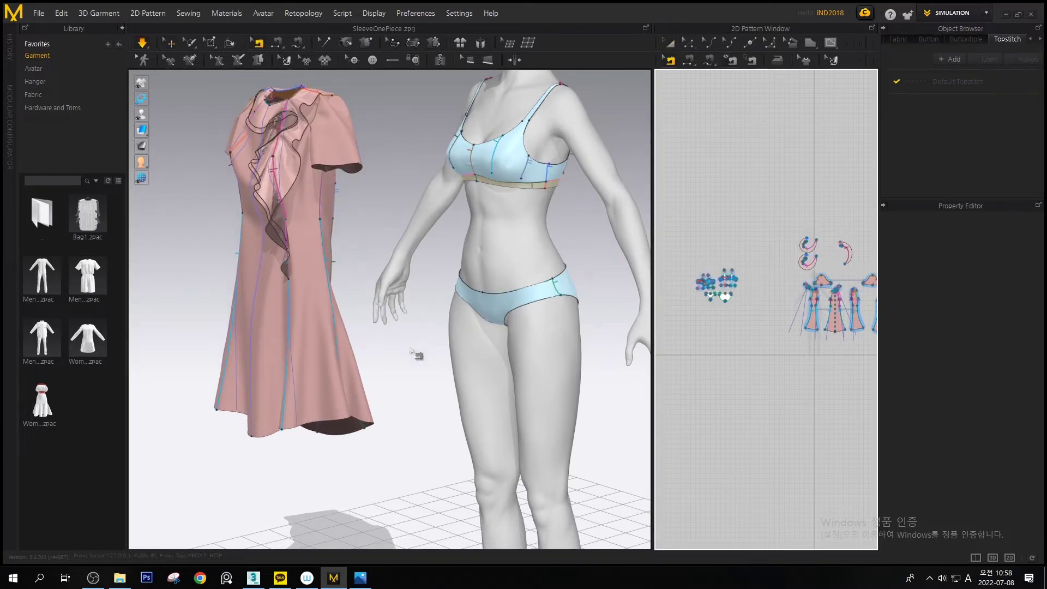
middle_click_drag(417, 334, 409, 290)
key("space")
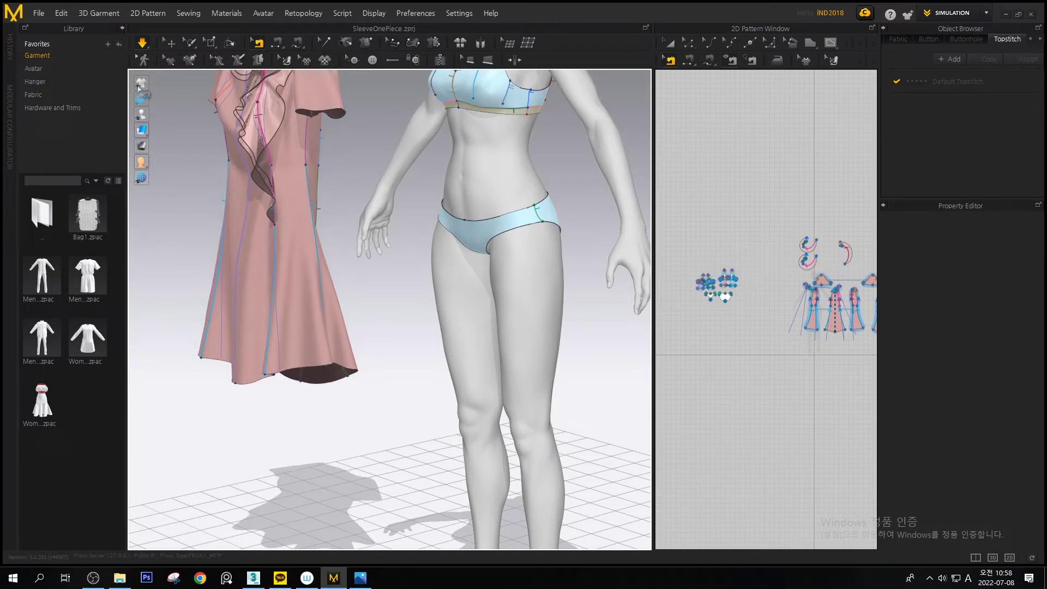
middle_click_drag(304, 444, 323, 361)
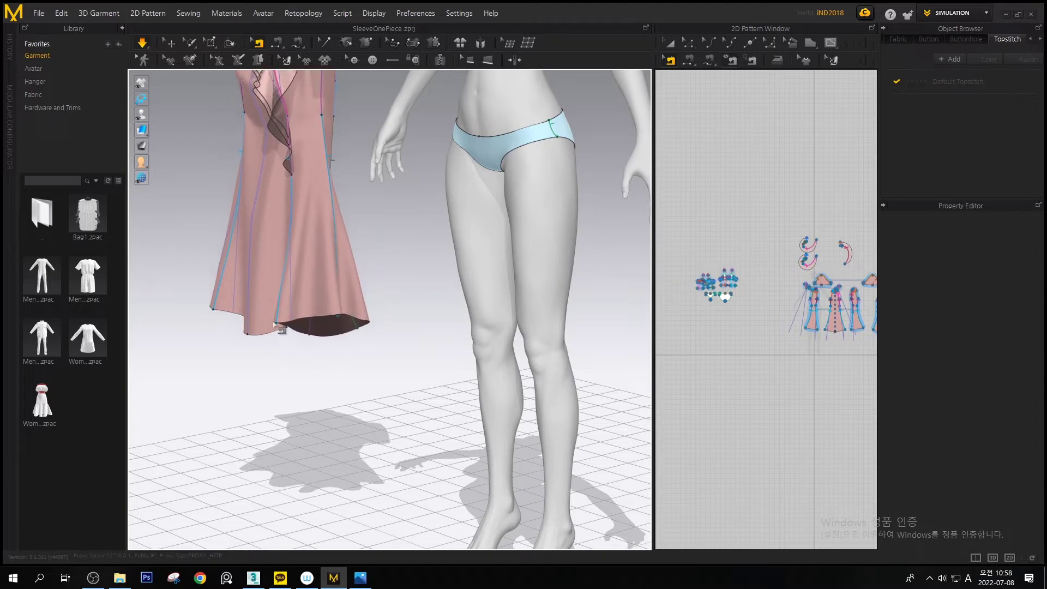
Switch to 3ds Max, stop the head morph animation playback and close the program
key("alt+Tab")
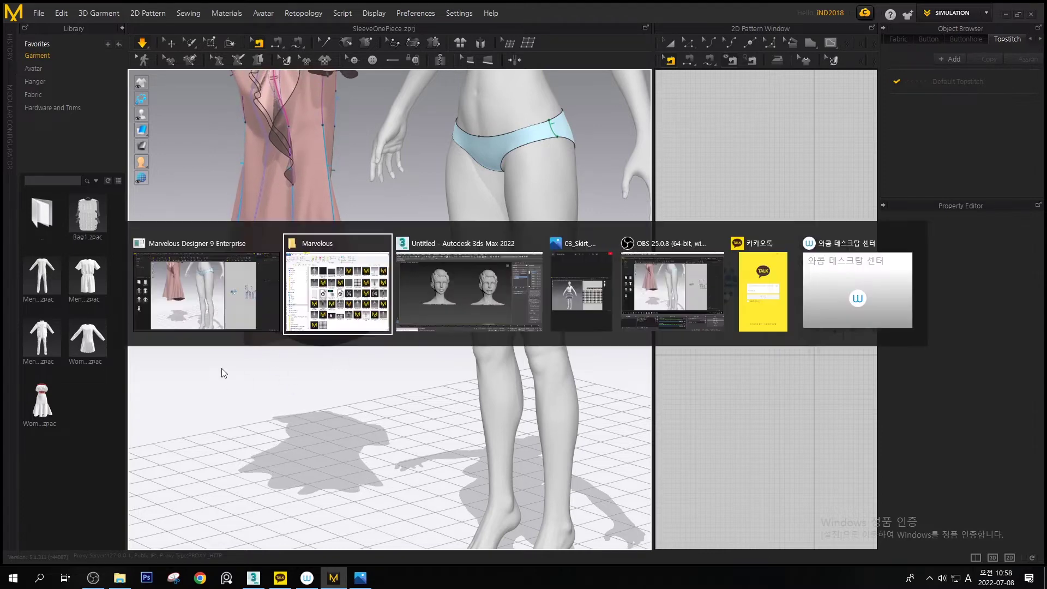
left_click(498, 269)
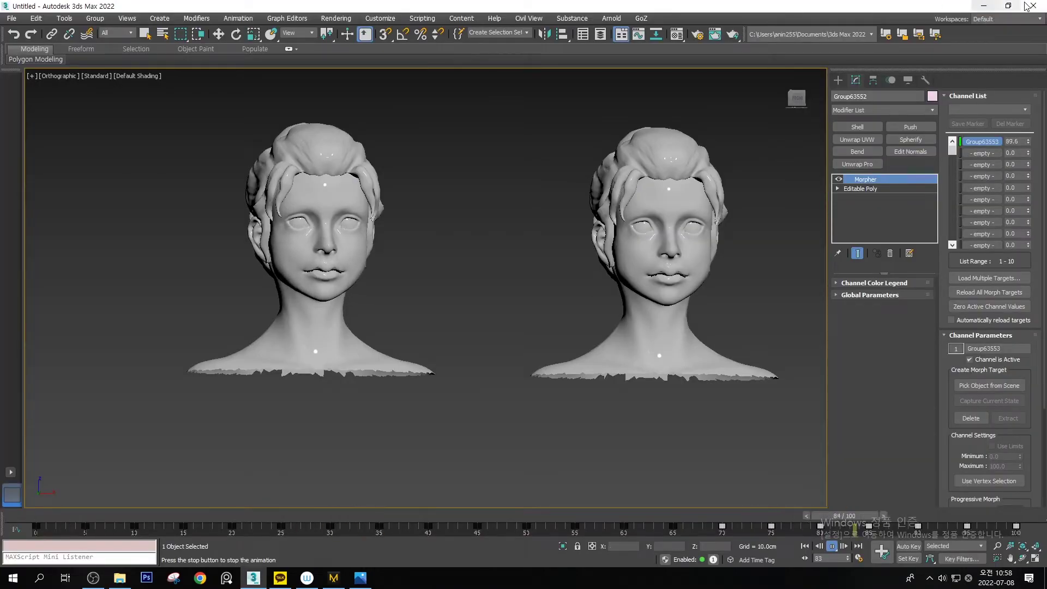
left_click(832, 546)
left_click(1033, 6)
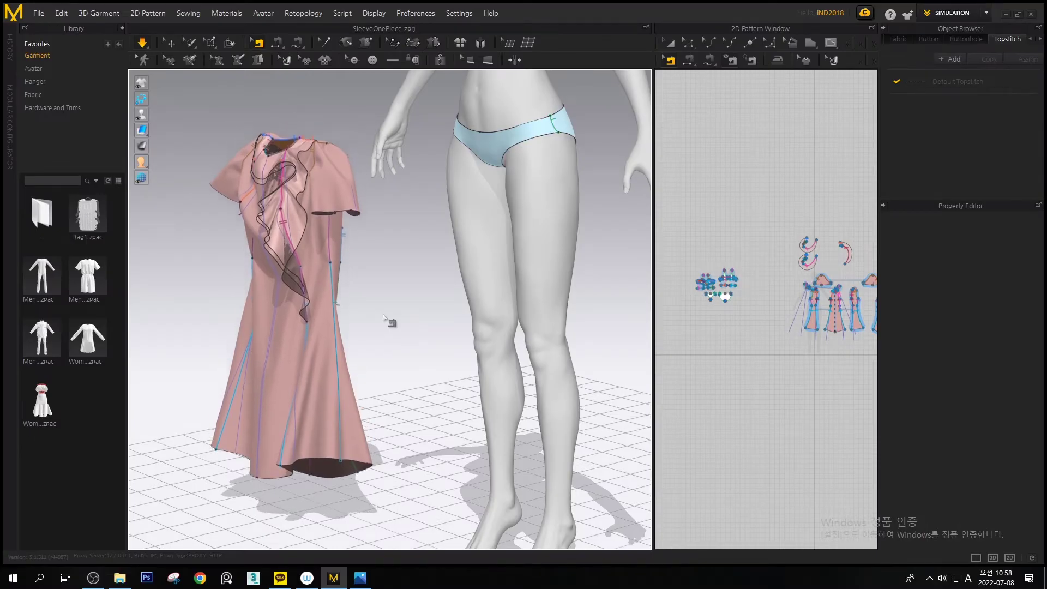
middle_click_drag(392, 318, 397, 297)
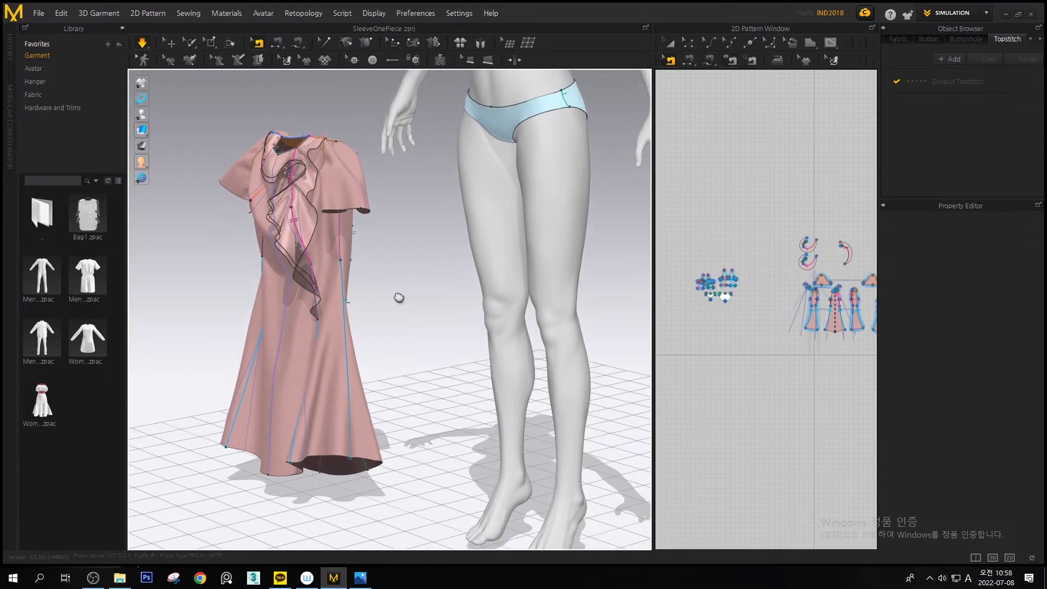
Let the separated dress fall under gravity beside the avatar, following it in the 3D view and running the cloth simulation
middle_click_drag(393, 355, 409, 248)
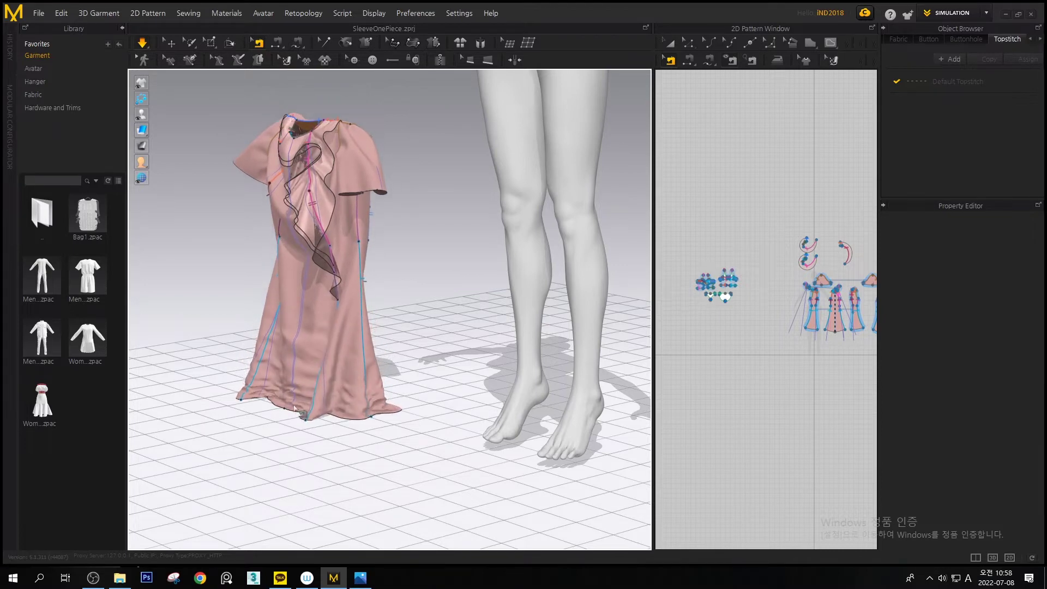
middle_click_drag(294, 411, 339, 369)
right_click(378, 379)
right_click_drag(367, 384, 416, 407)
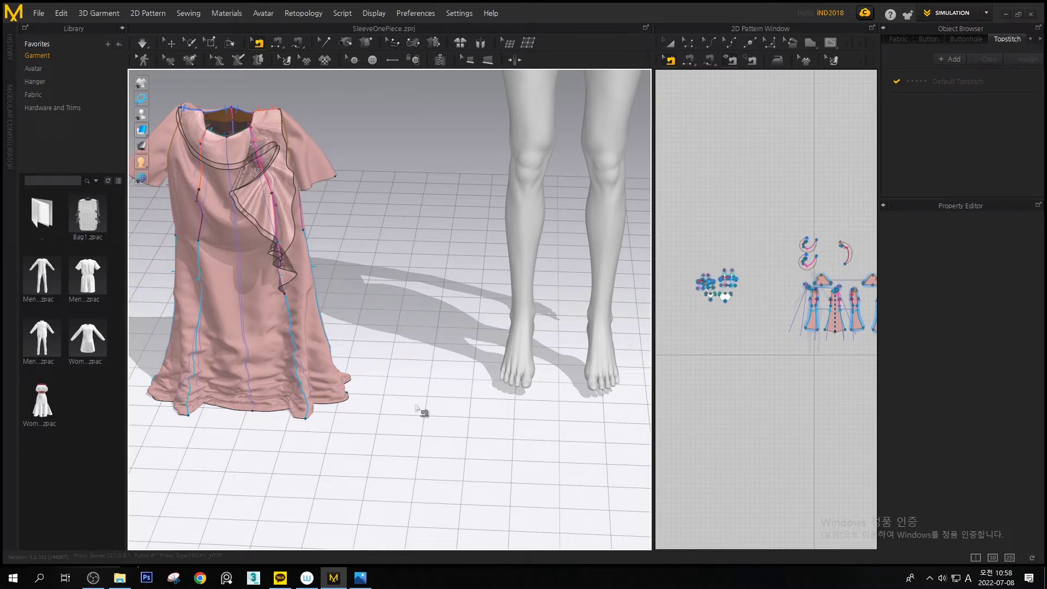
key("space")
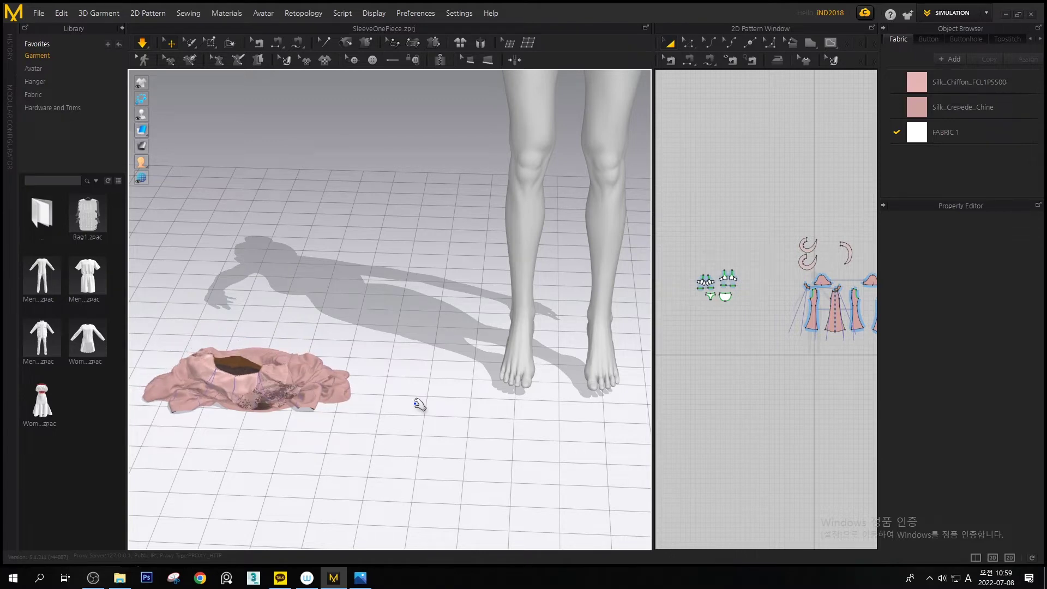
Look at the dress on the floor from above and pull on the fabric near its neckline during simulation
middle_click_drag(312, 394, 319, 349)
right_click_drag(303, 394, 297, 390)
middle_click_drag(302, 221, 299, 279)
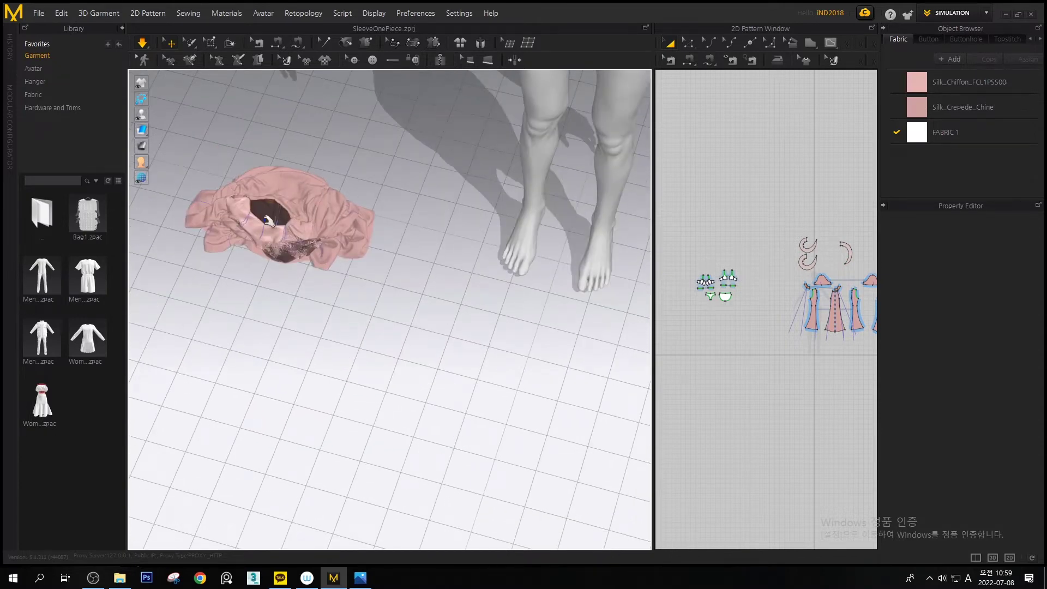
left_click_drag(285, 201, 282, 232)
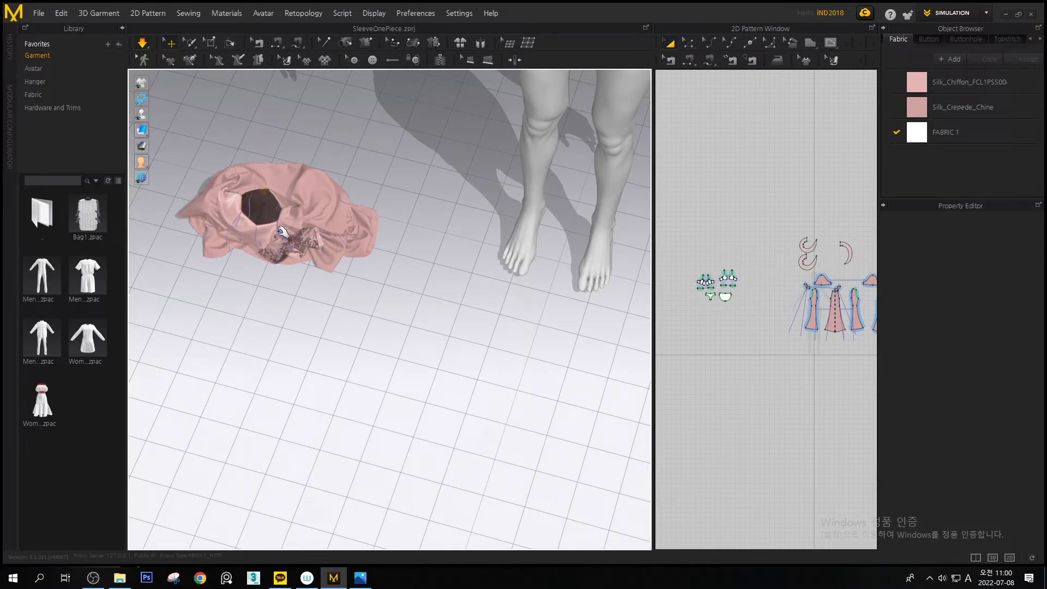
Undo the pull and the fall of the dress to bring it back beside the avatar
mouse_move(374, 300)
right_mouse_down()
mouse_move(362, 339)
mouse_move(384, 292)
right_mouse_up()
middle_click_drag(383, 292, 345, 299)
key("ctrl+z")
middle_click_drag(376, 344, 455, 517)
key("ctrl+z")
scroll(376, 349, "down", 1)
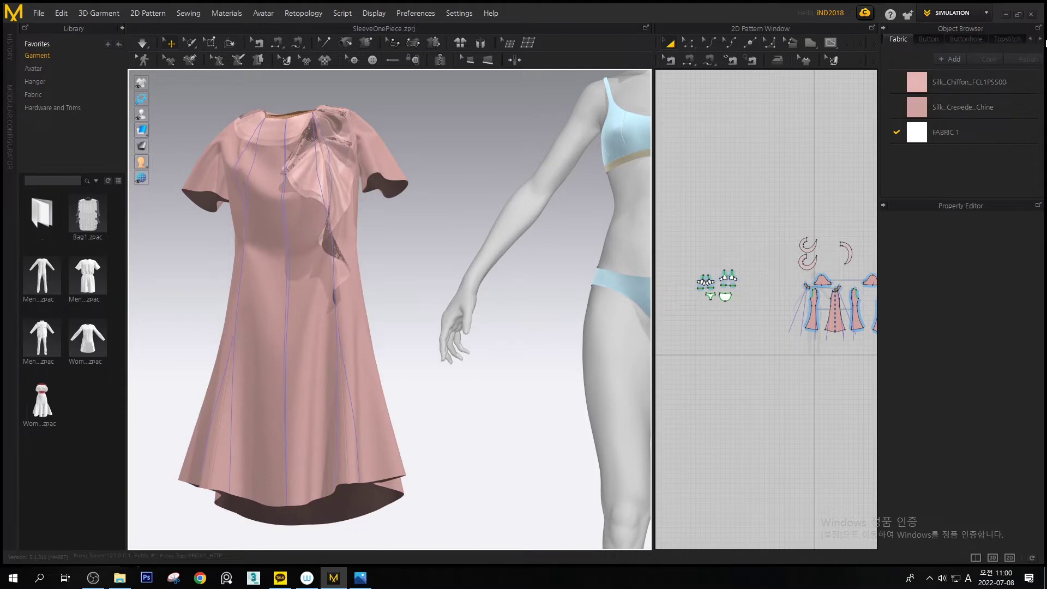
Open the simulation properties from the scene list and set Gravity to 0
left_click(1031, 39)
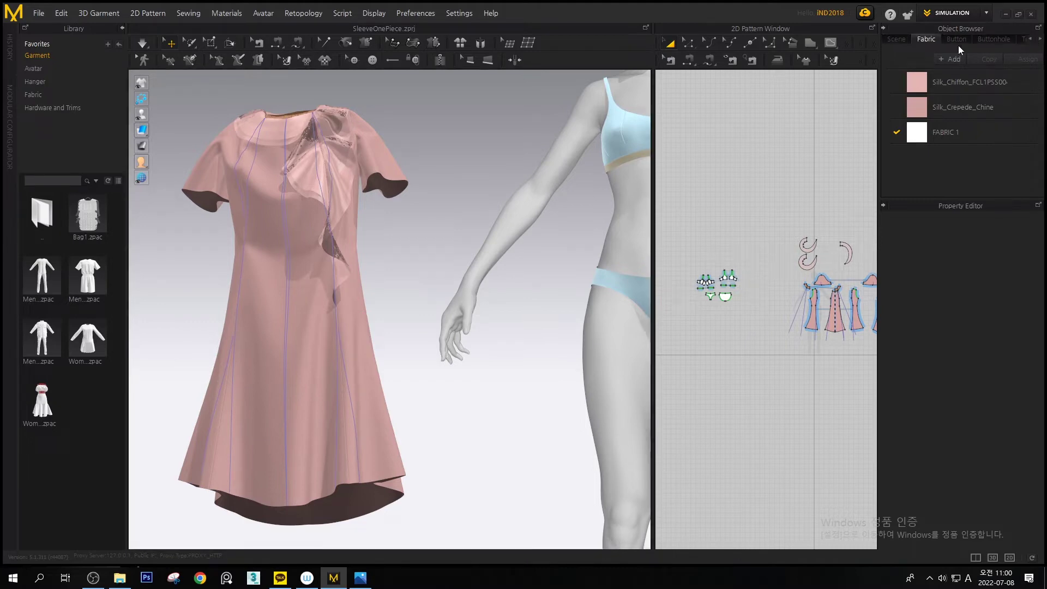
left_click(897, 39)
scroll(937, 163, "down", 5)
scroll(948, 171, "down", 15)
left_click(944, 182)
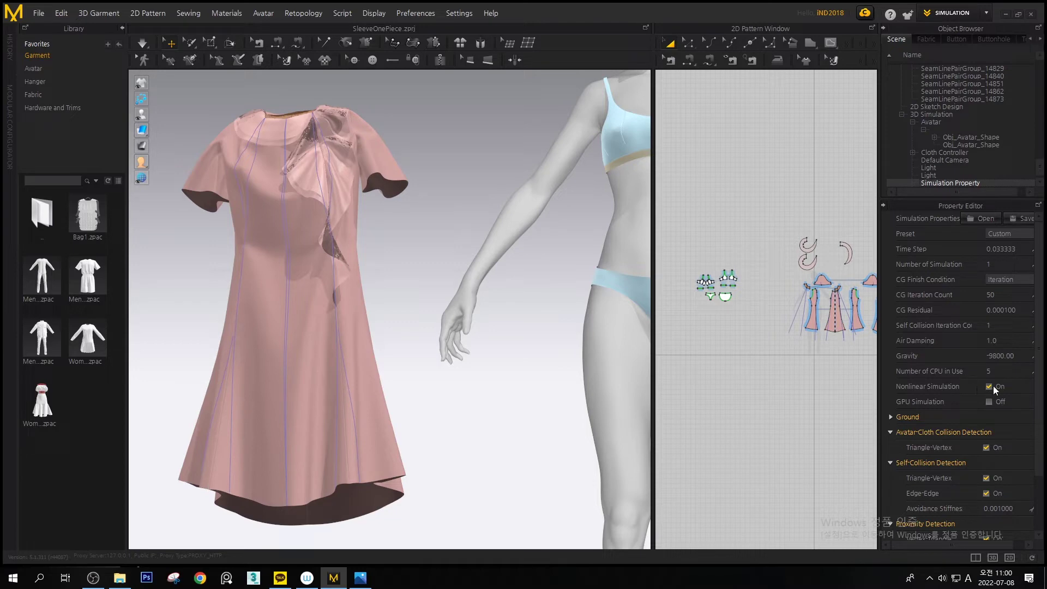
left_click(993, 356)
type("0")
key("Return")
Run the cloth simulation without gravity and examine the dress from the front and at an angle
middle_click_drag(398, 435, 458, 393)
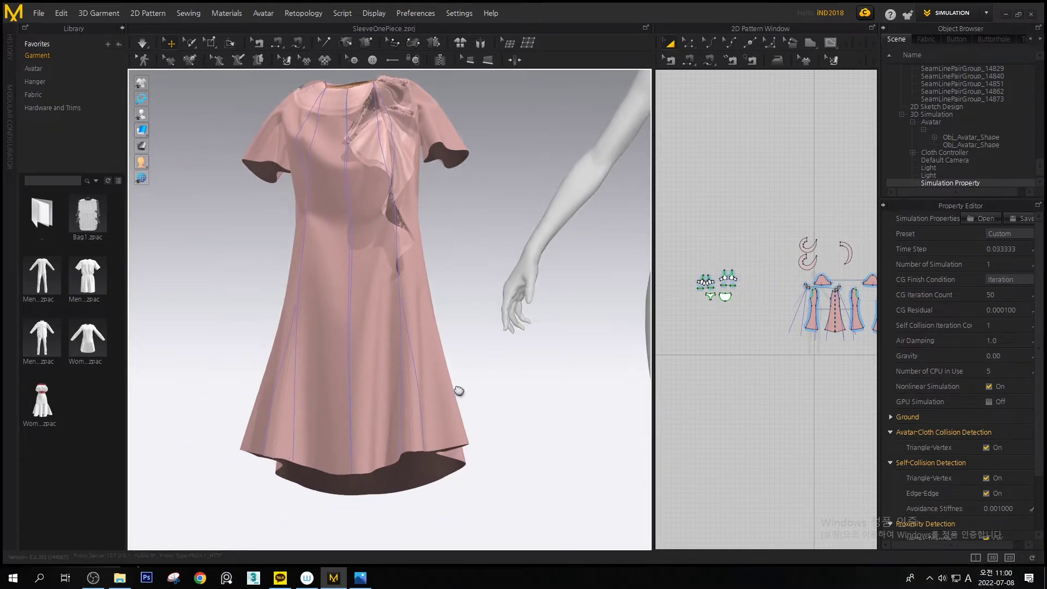
scroll(455, 389, "up", 2)
key("space")
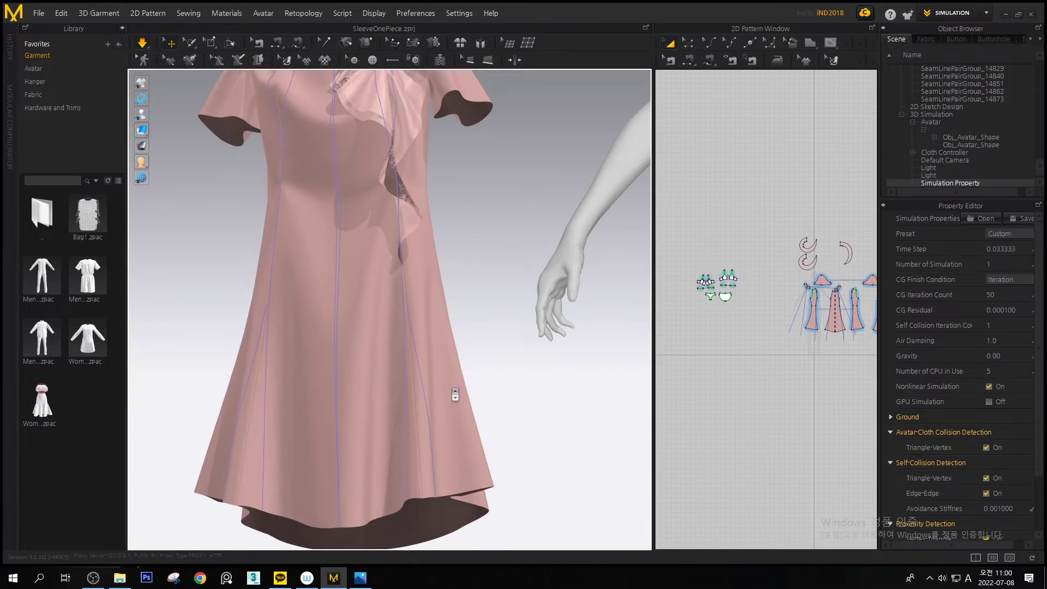
scroll(455, 388, "down", 2)
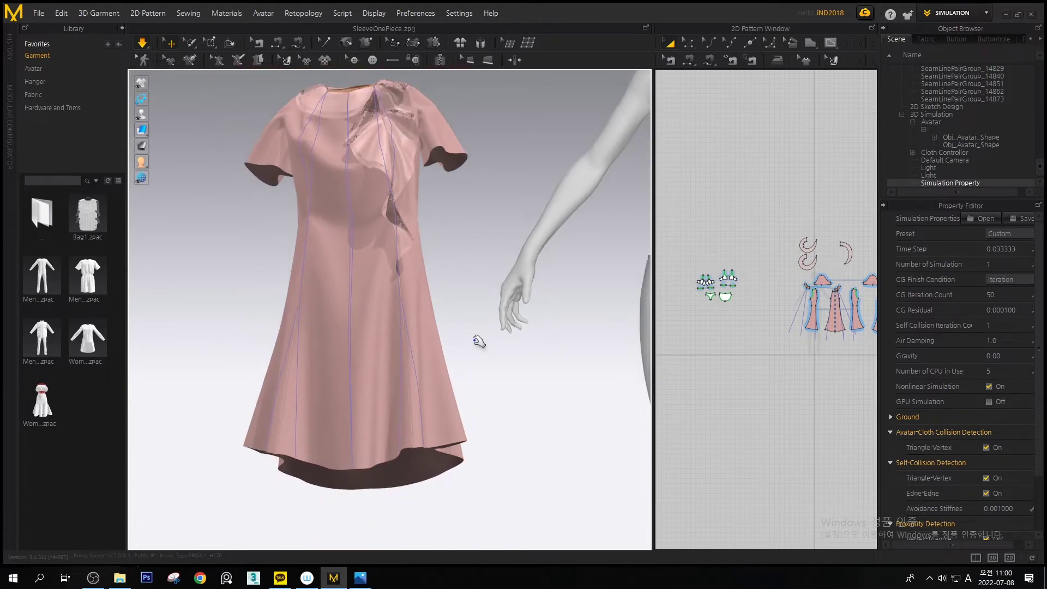
right_click(410, 233)
middle_click_drag(408, 198, 405, 191)
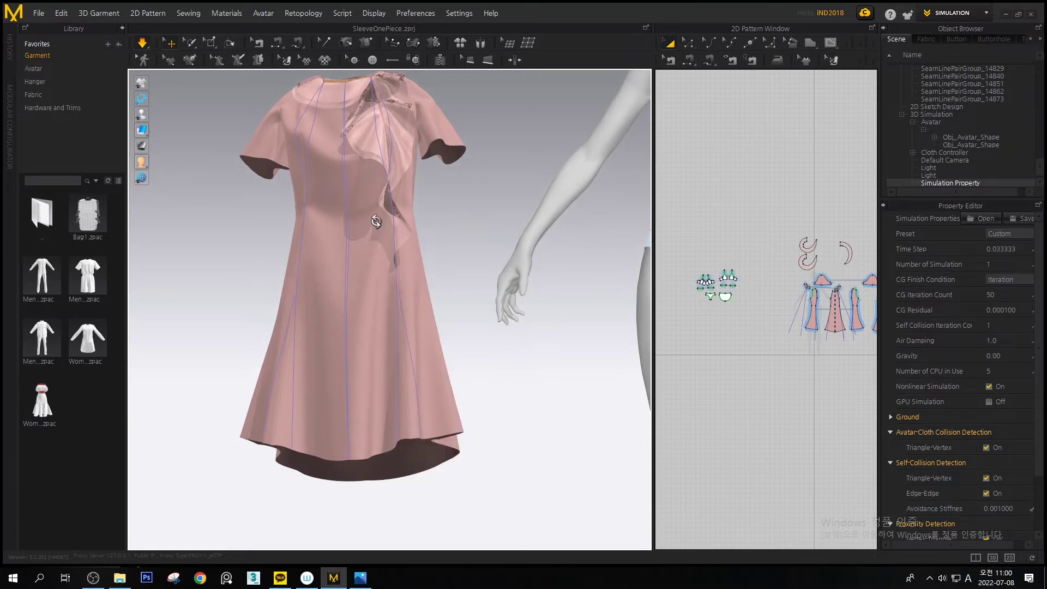
right_click_drag(382, 226, 371, 228)
middle_click_drag(375, 228, 337, 266)
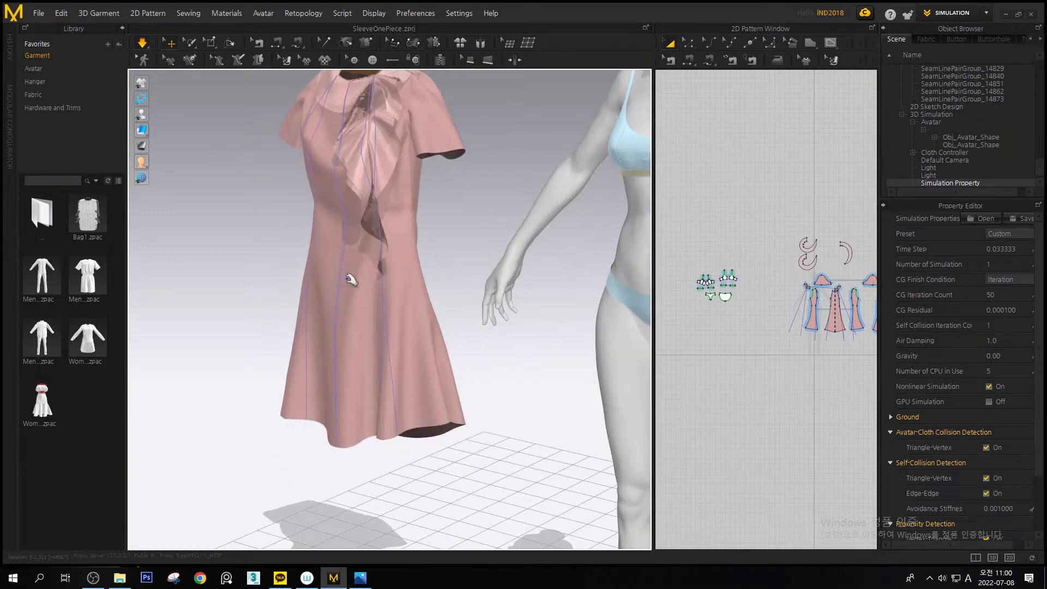
left_click(350, 278)
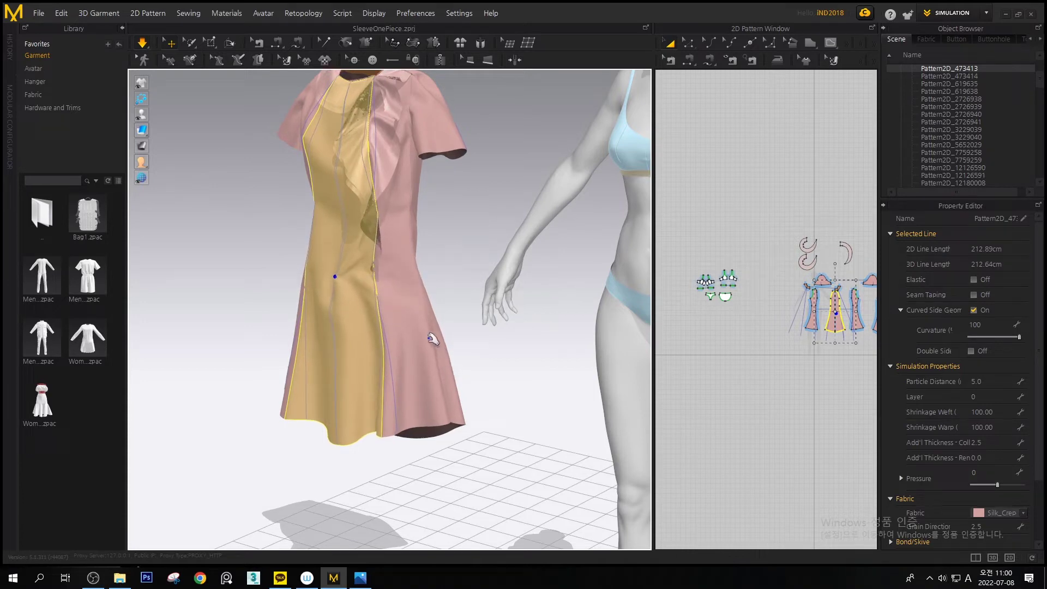
scroll(447, 326, "up", 1)
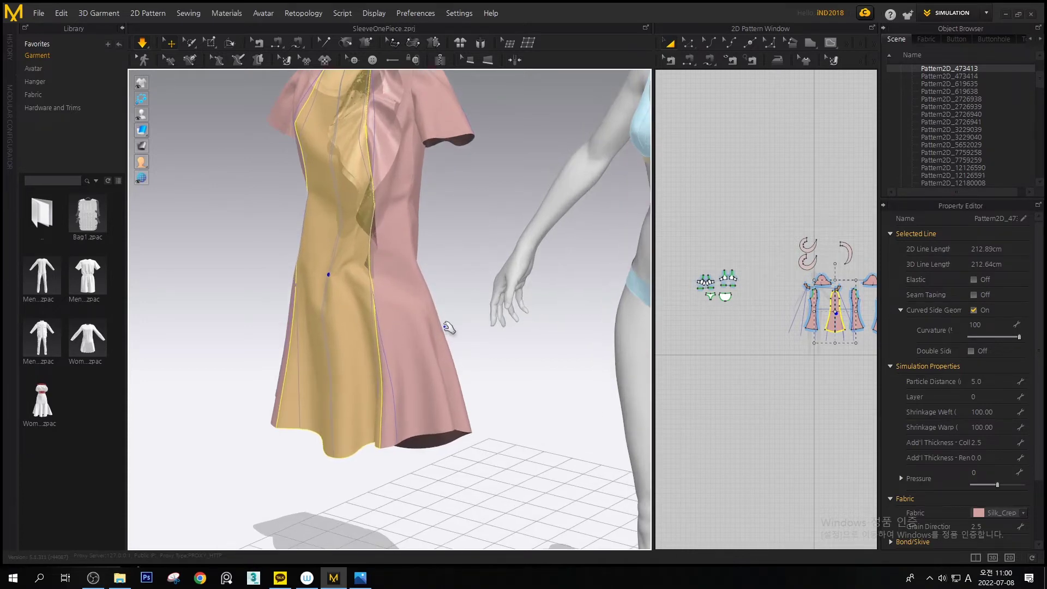
scroll(444, 327, "down", 1)
middle_click_drag(384, 250, 458, 204)
key("ctrl+a")
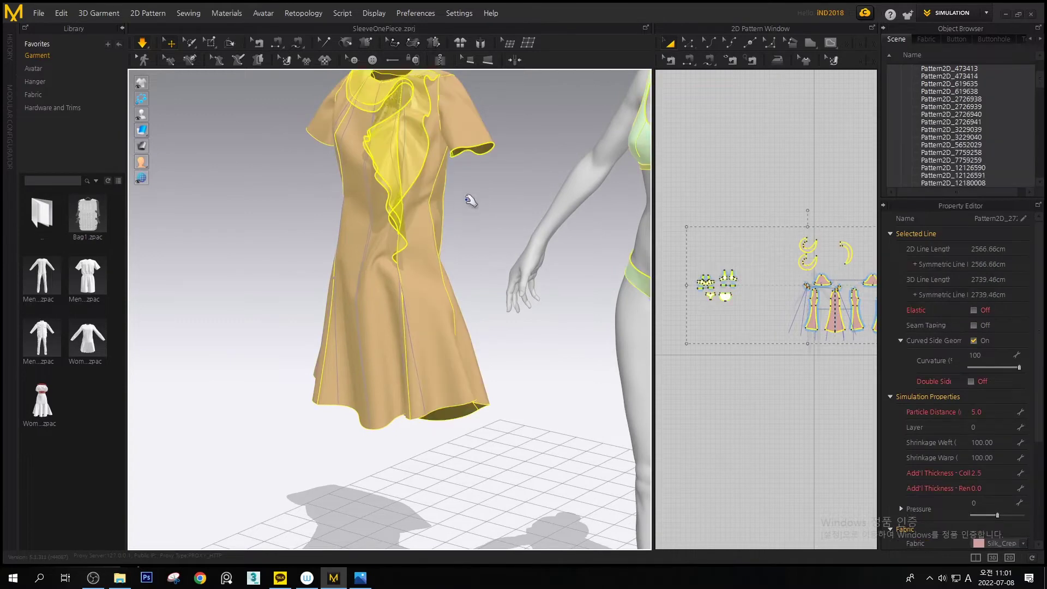
middle_click_drag(580, 271, 322, 282)
scroll(322, 282, "up", 4)
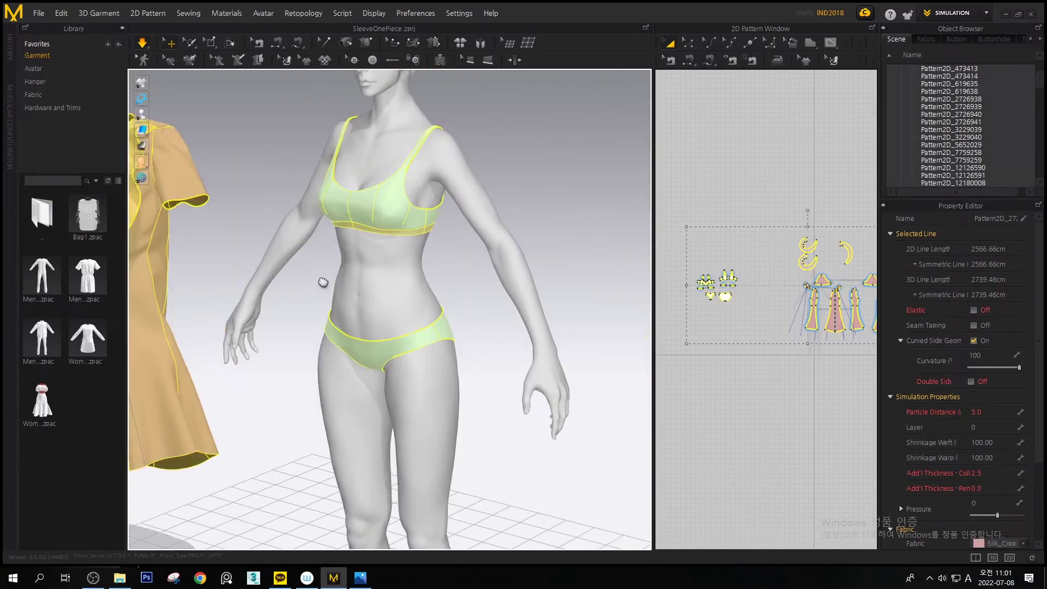
right_click_drag(323, 282, 368, 256)
scroll(339, 250, "up", 3)
left_click(688, 358)
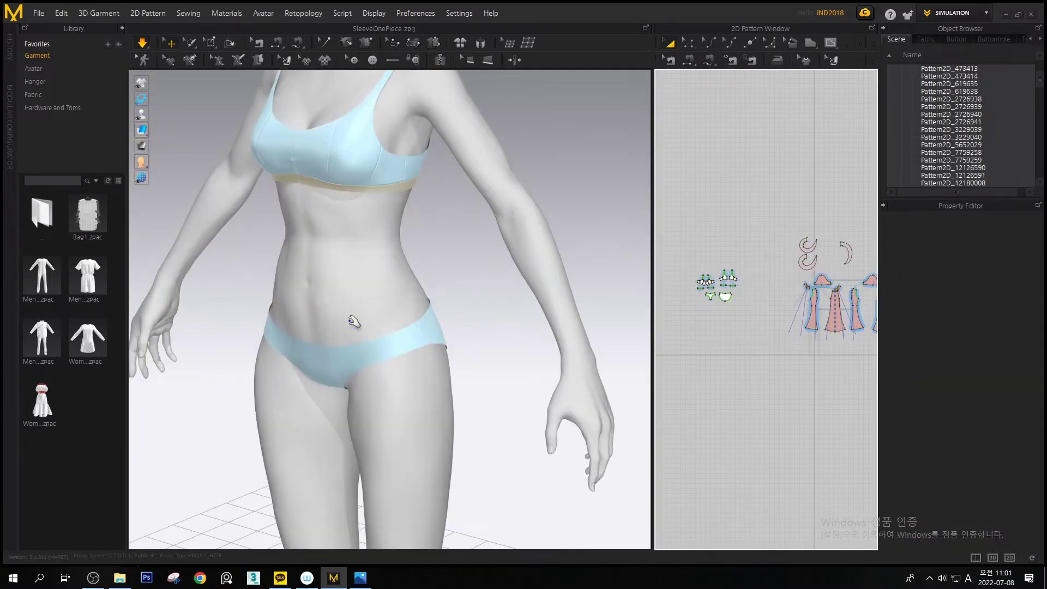
Select all garment patterns and set their Particle Distance to 20
middle_click_drag(354, 321, 690, 325)
middle_click_drag(316, 250, 322, 252)
key("ctrl+a")
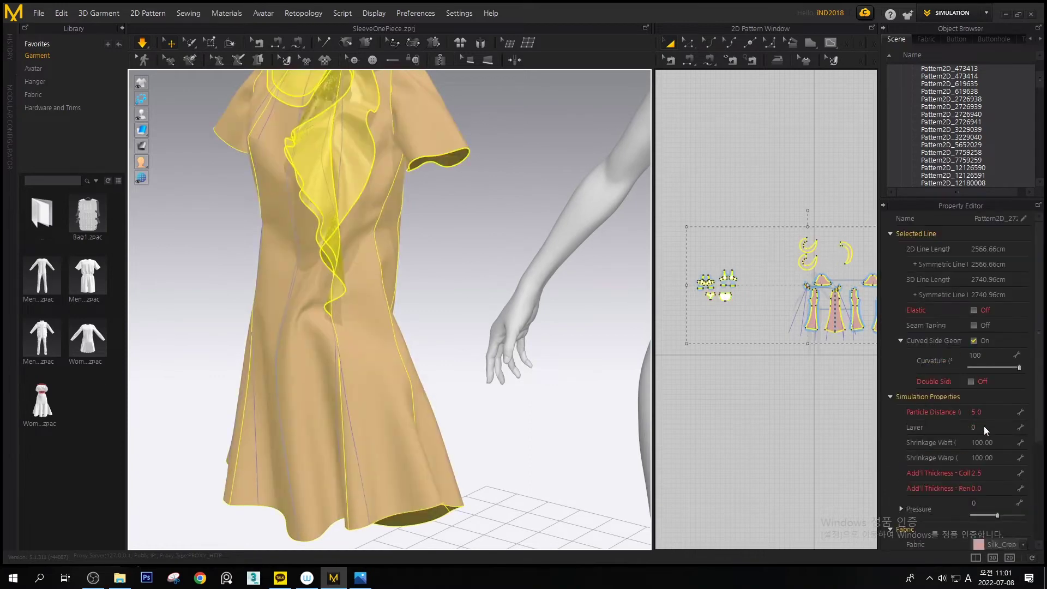
left_click(990, 413)
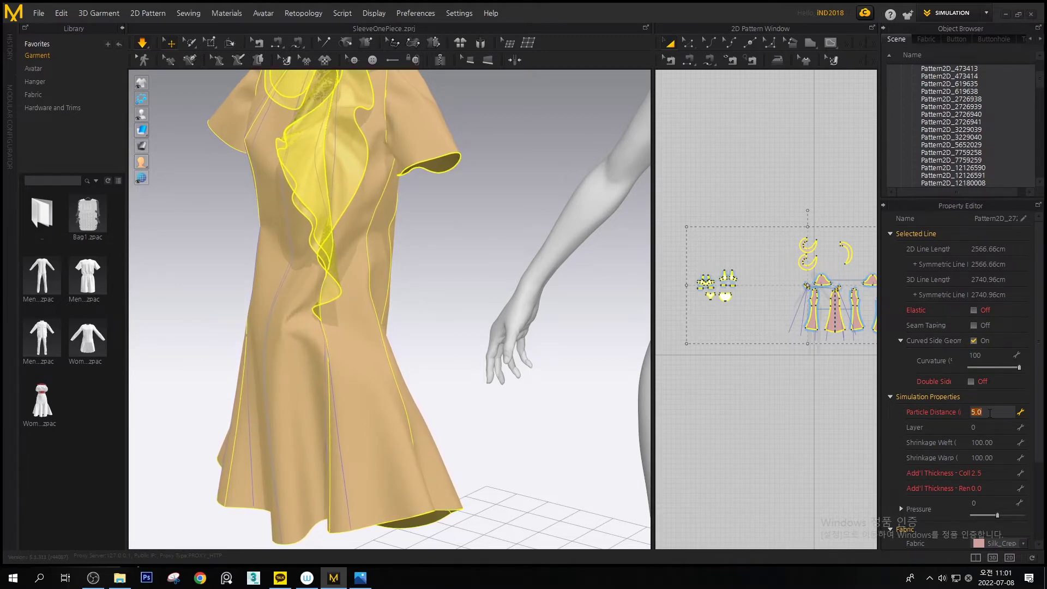
type("20")
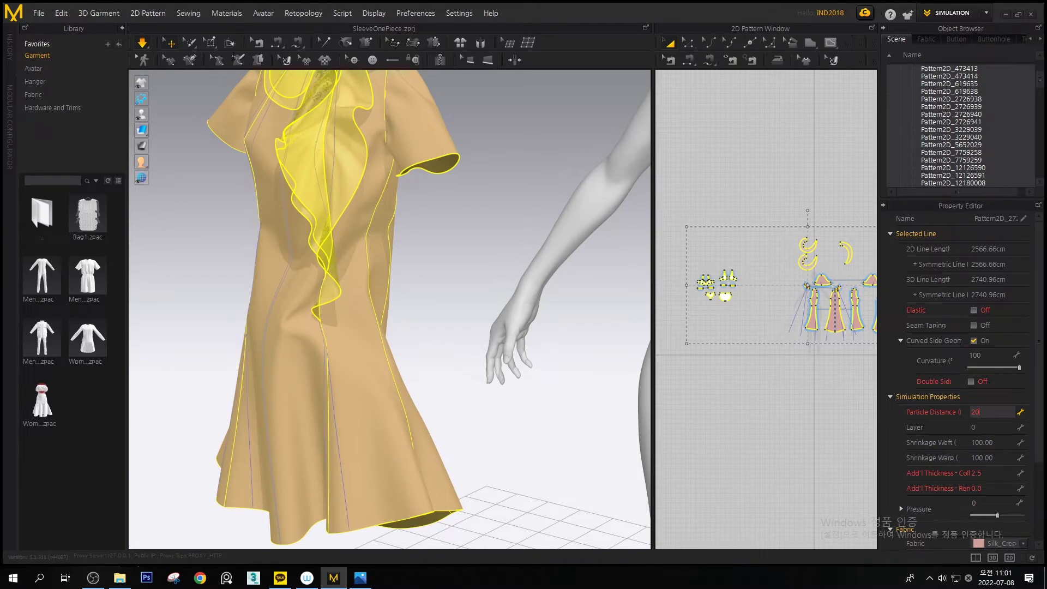
key("Return")
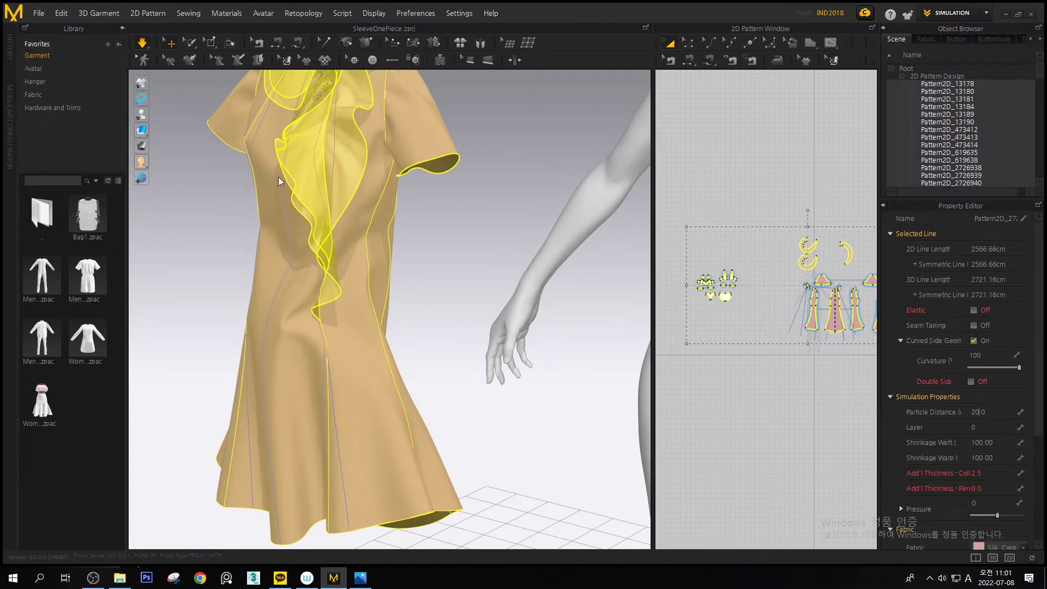
Display the triangle mesh of the dress and examine it around the neckline and ruffle
left_click(403, 241)
left_click(369, 145)
left_click(369, 145)
left_click(316, 380)
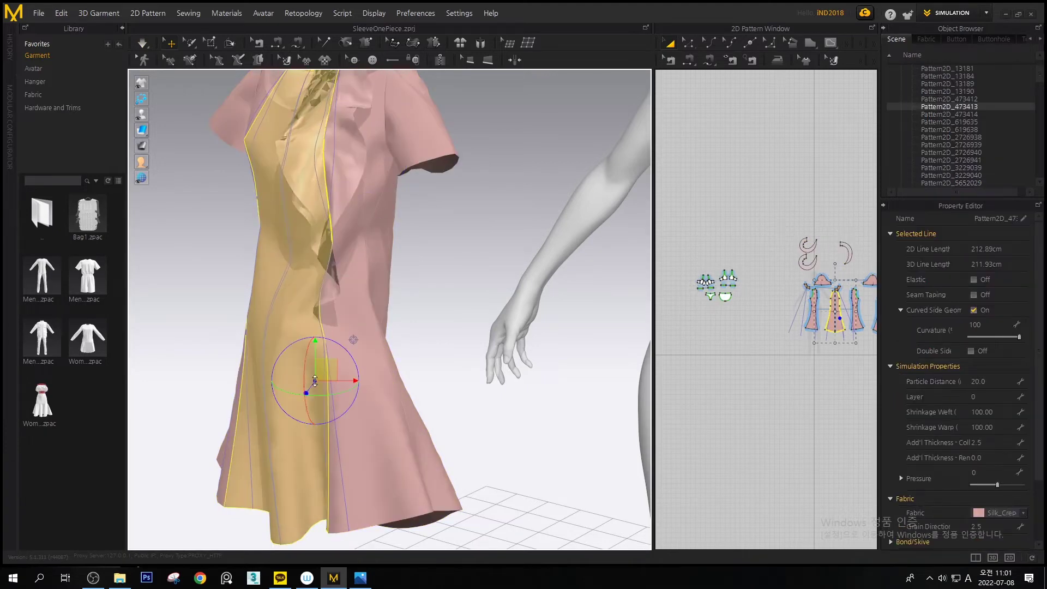
left_click(210, 43)
scroll(343, 273, "up", 5)
right_click_drag(327, 219, 389, 293)
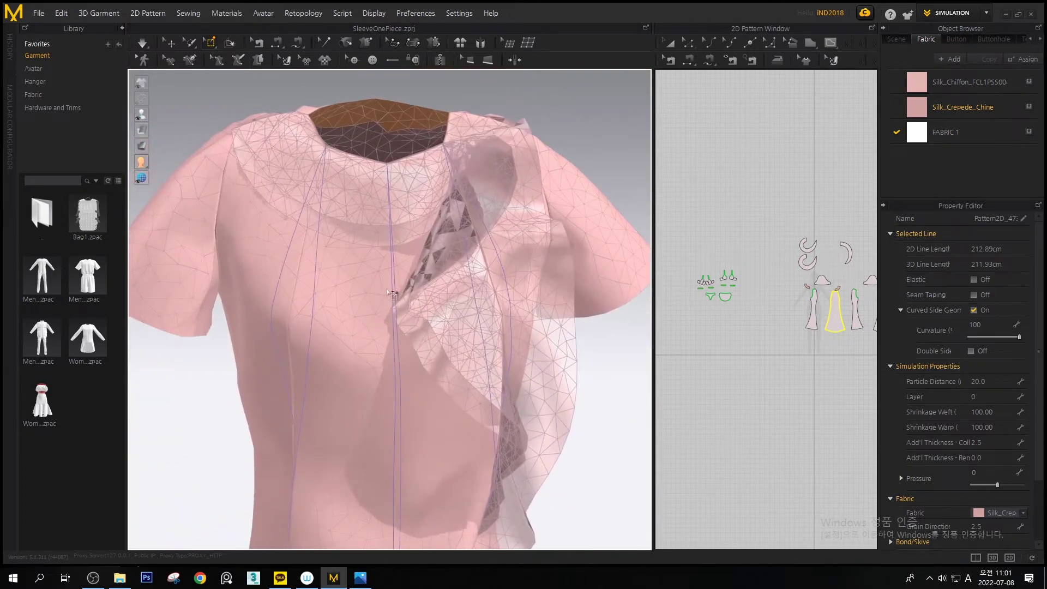
left_click(387, 289)
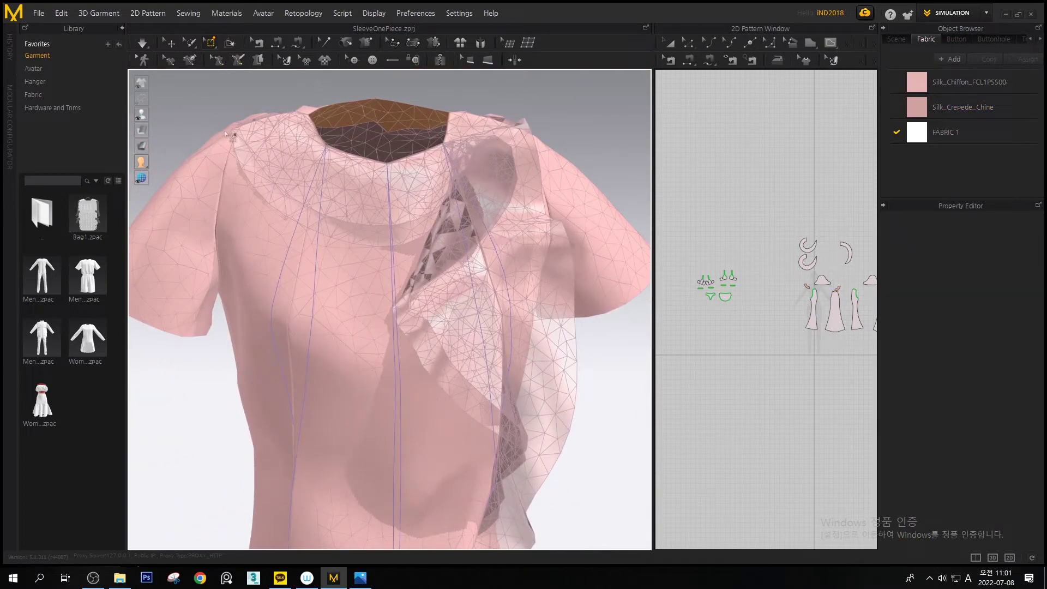
Select all the dress patterns in the 2D pattern view and set their Particle Distance to 5
key("a")
middle_click_drag(748, 308, 687, 300)
left_click_drag(709, 187, 933, 439)
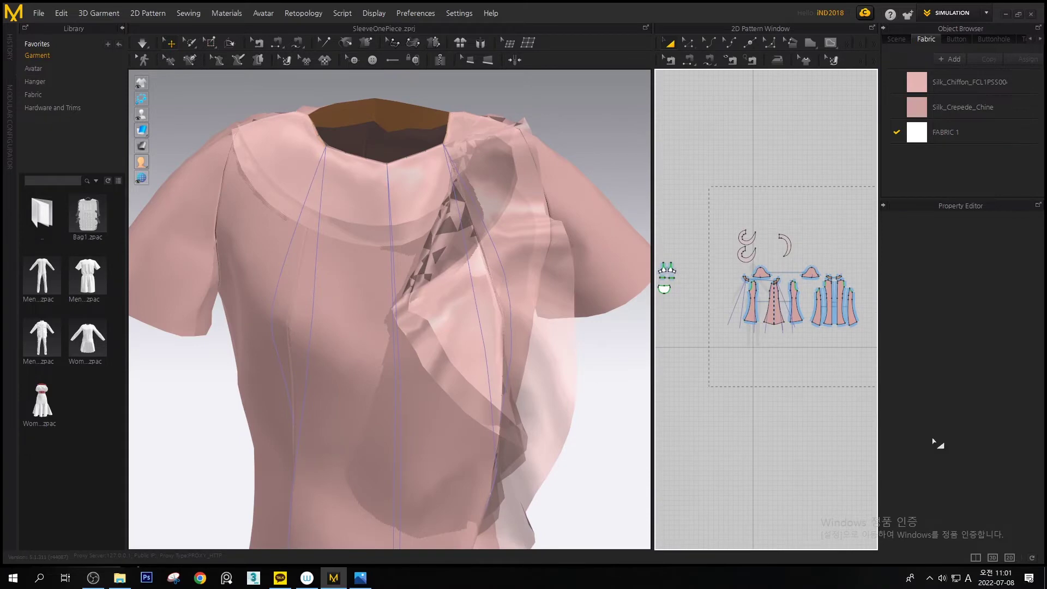
left_click(1007, 413)
type("5")
key("Return")
Display the dress mesh again, examine its density on the bodice and ruffle, and run the cloth simulation
left_click(211, 44)
scroll(382, 319, "up", 4)
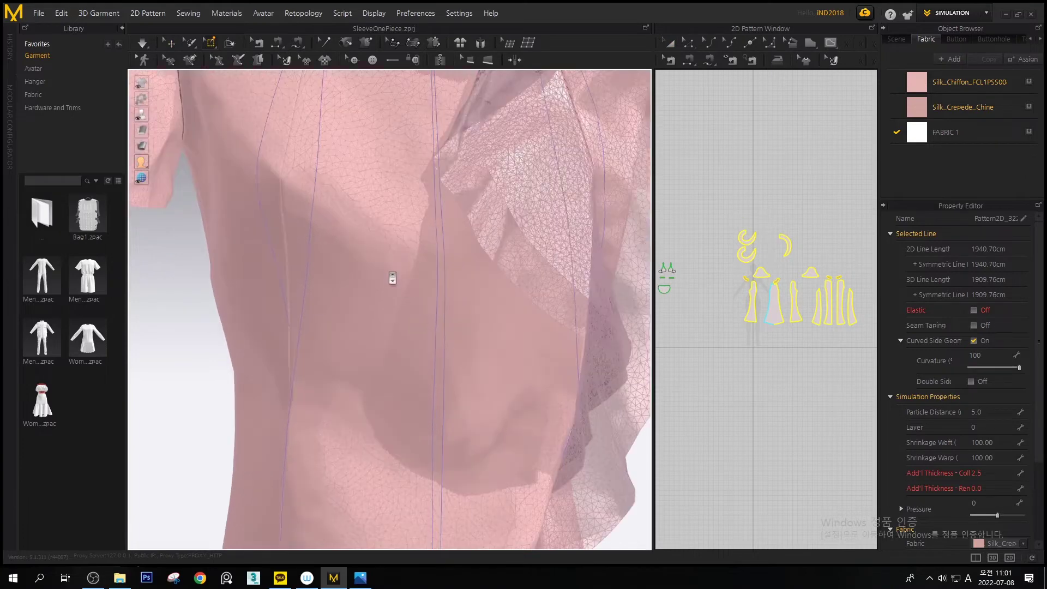
middle_click_drag(454, 238, 448, 305)
right_click_drag(451, 275, 455, 296)
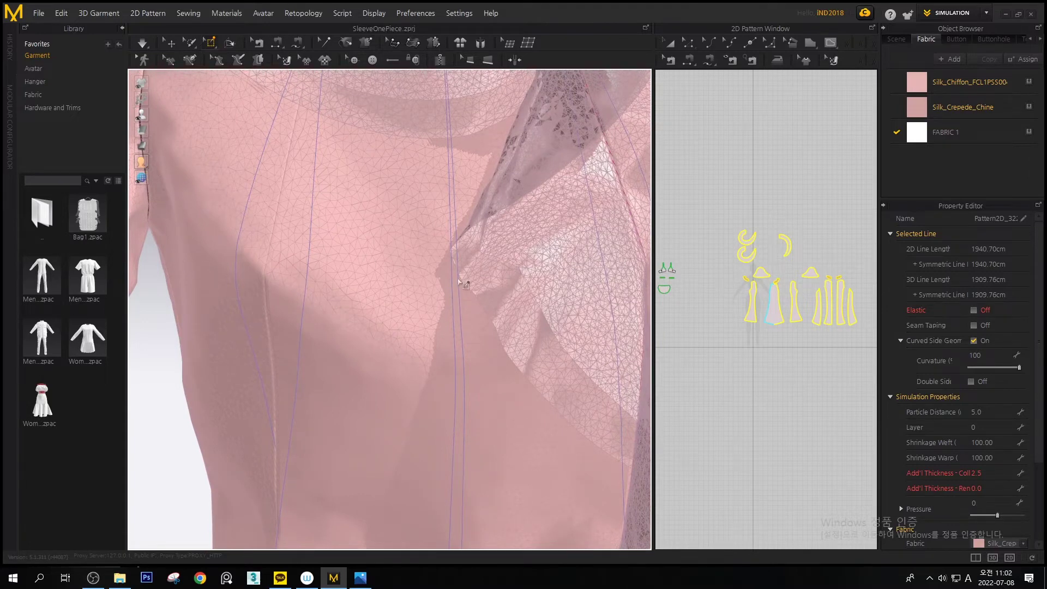
right_click_drag(719, 388, 730, 351)
key("space")
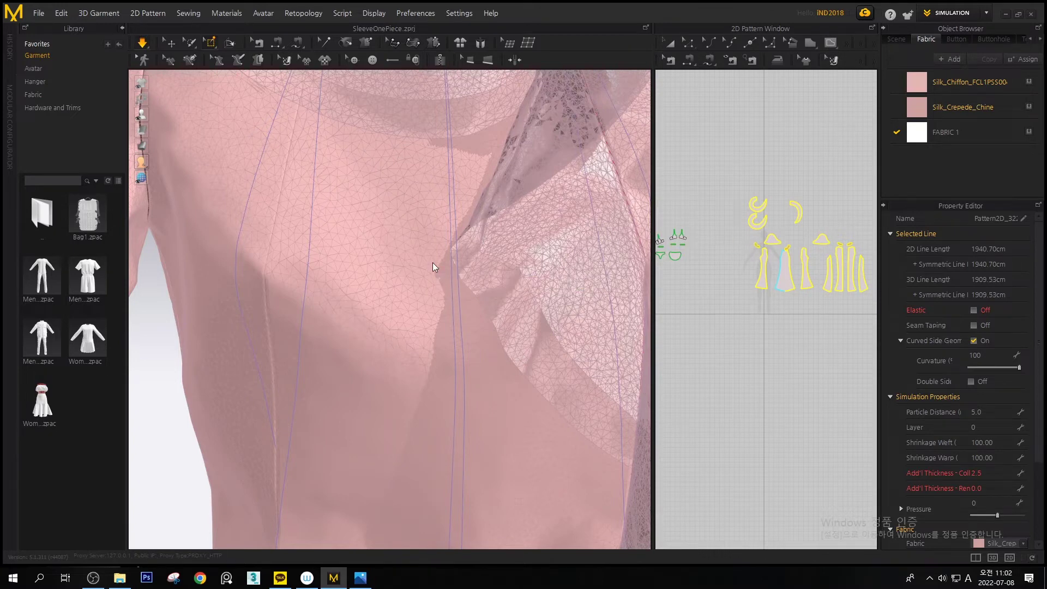
Reselect all the dress patterns and set their Particle Distance back to 20
key("ctrl+a")
double_click(994, 413)
type("2")
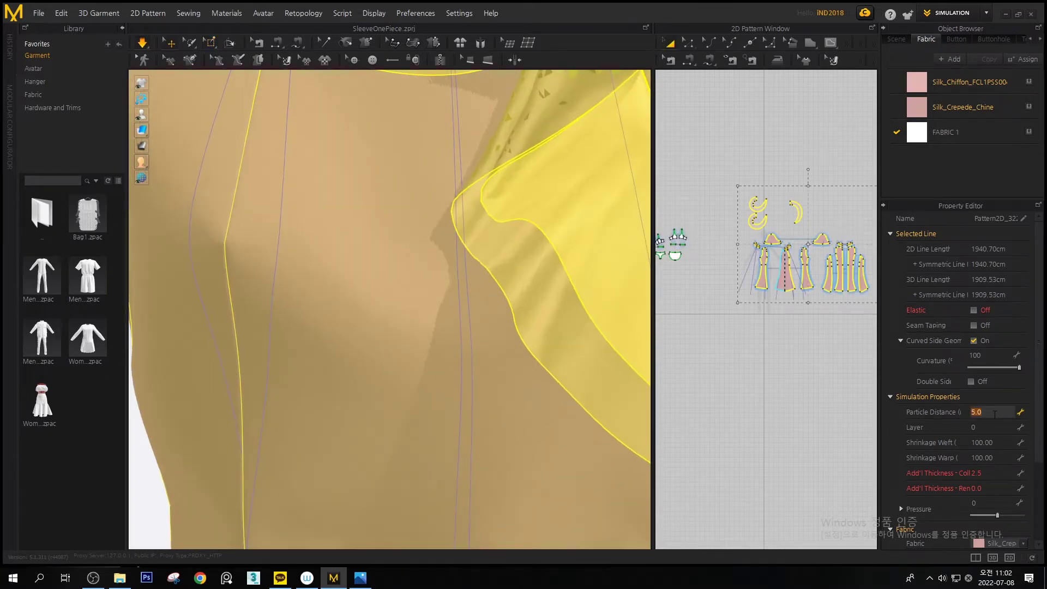
type("0")
key("Return")
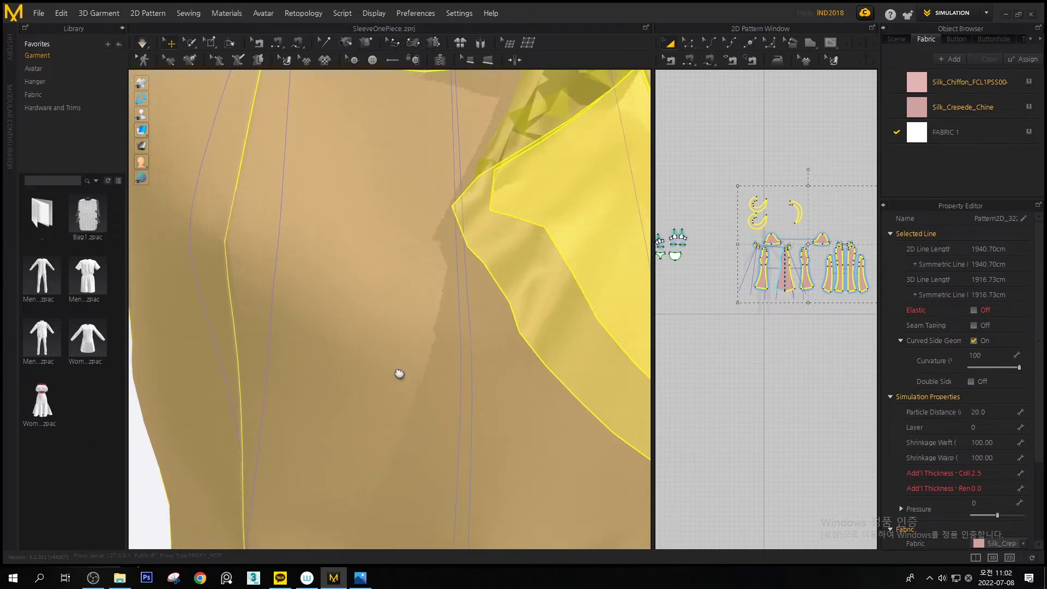
Run the cloth simulation on the coarse-mesh dress and examine it from the front and side
scroll(406, 374, "down", 10)
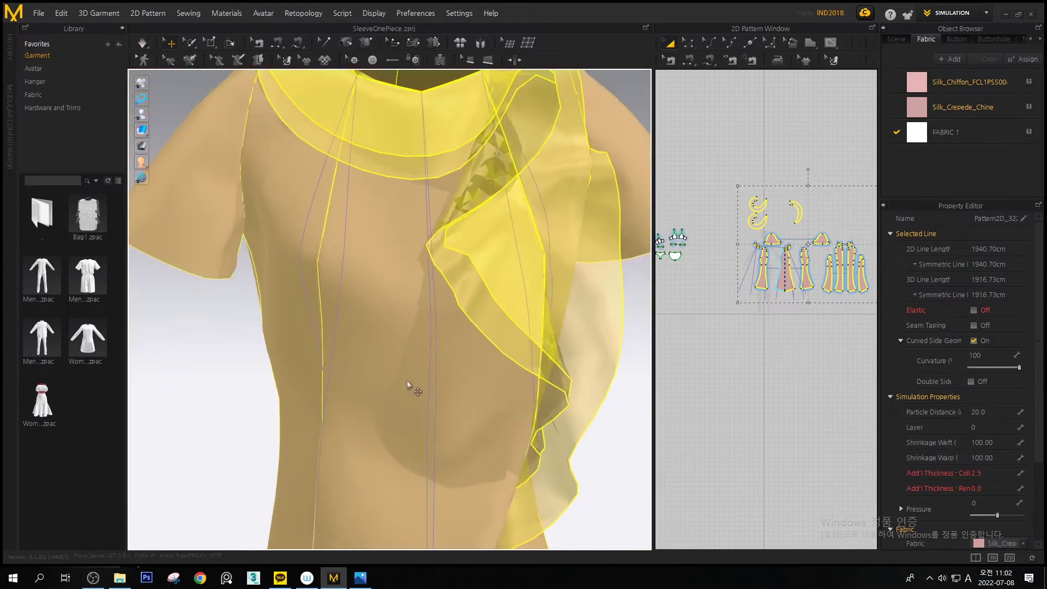
scroll(404, 397, "down", 1)
key("space")
middle_click_drag(405, 372, 385, 307)
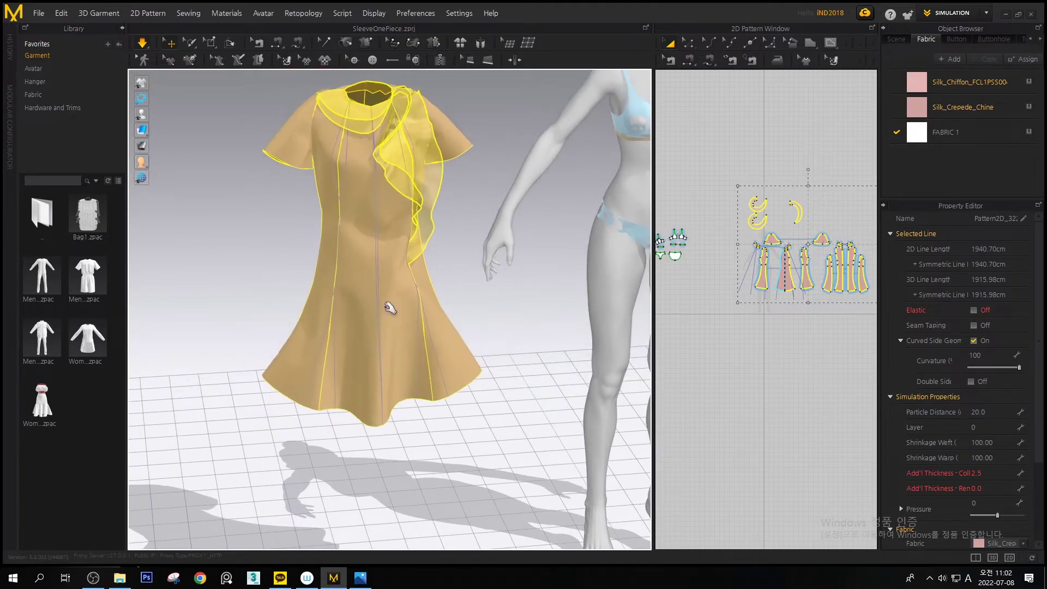
middle_click_drag(376, 411, 393, 352)
right_click_drag(393, 353, 414, 324)
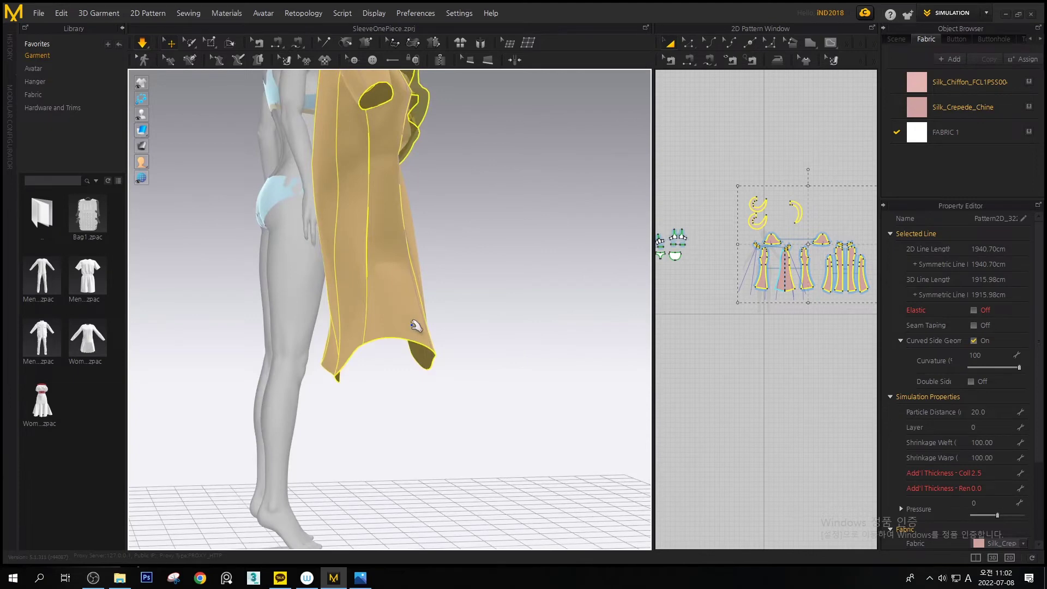
right_click_drag(466, 341, 371, 357)
middle_click_drag(371, 357, 317, 413)
Pull on the dress front during simulation and pin points on the front and near the hem
left_click_drag(416, 254, 428, 283)
key("w")
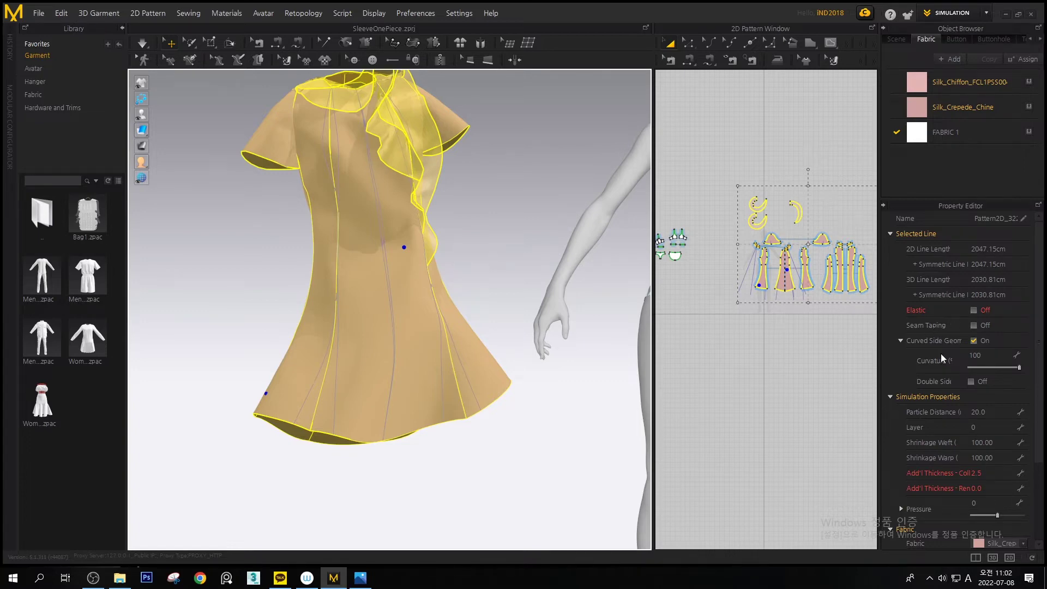
Show the scene's object list and open its Simulation Property settings
scroll(980, 364, "down", 3)
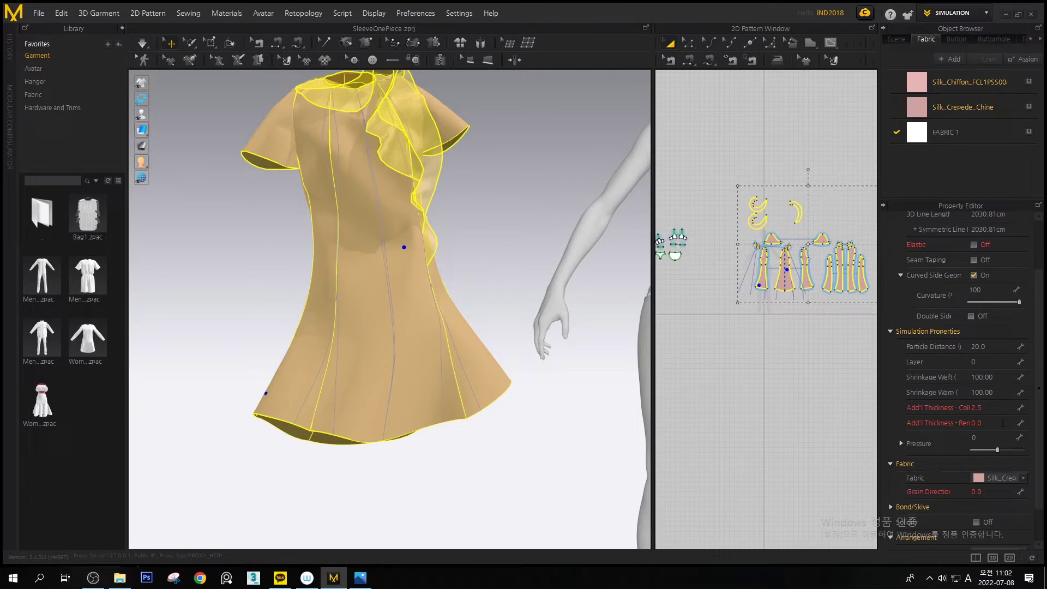
left_click(893, 39)
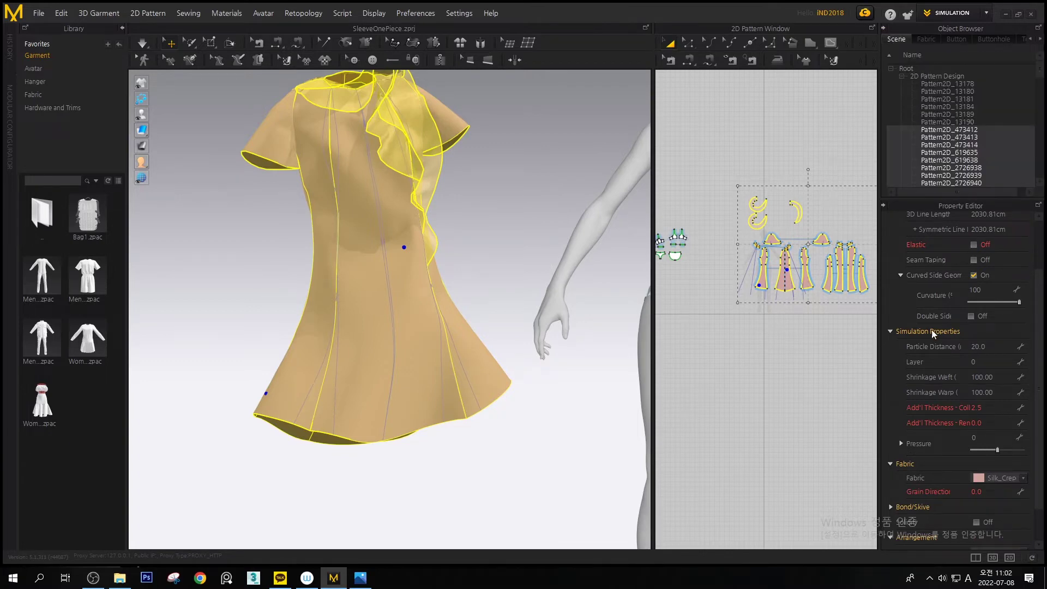
scroll(945, 145, "down", 3)
scroll(960, 144, "down", 8)
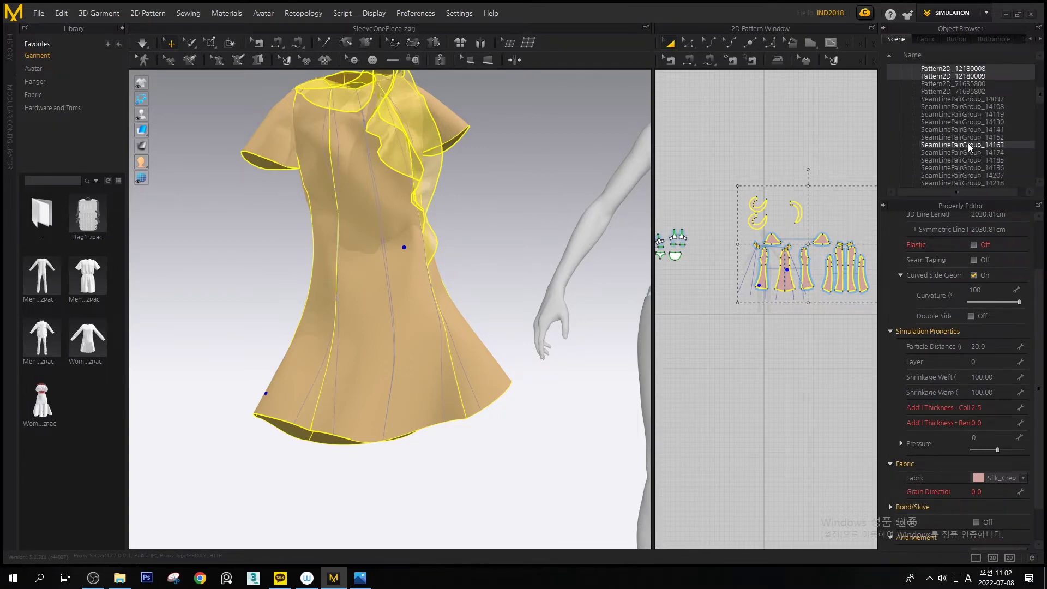
left_click(968, 143)
scroll(967, 146, "down", 12)
scroll(961, 160, "down", 4)
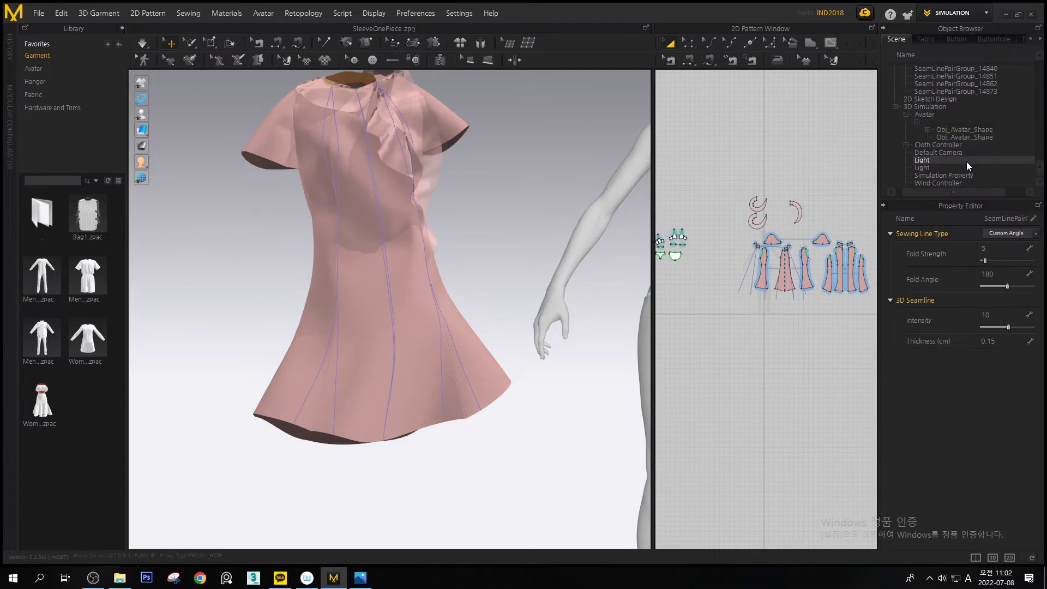
left_click(939, 175)
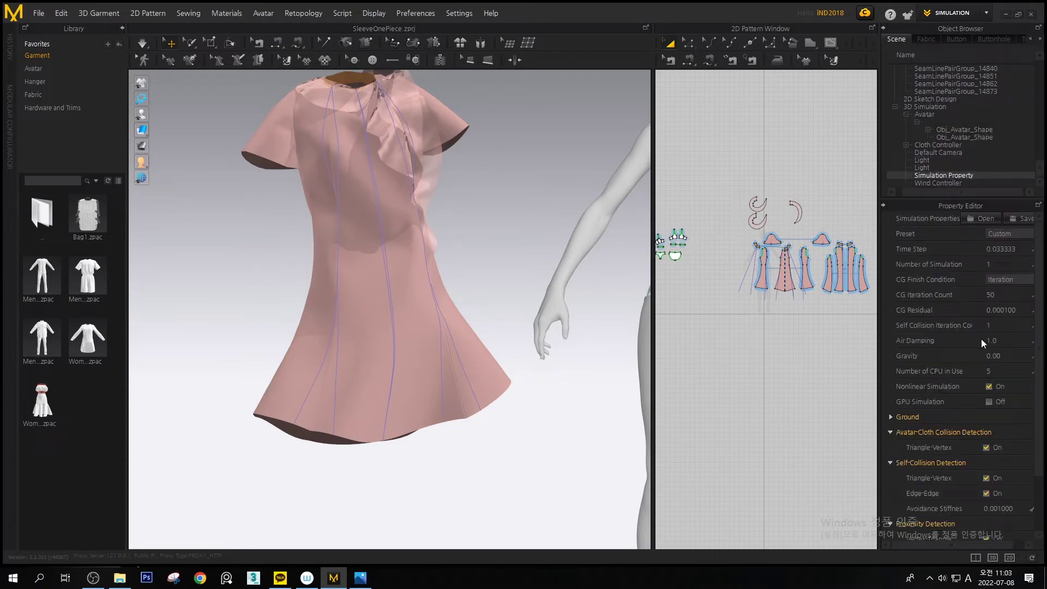
Set the simulation's Gravity to 9800 and run the cloth simulation
left_click(1015, 357)
type("9800")
key("Return")
key("space")
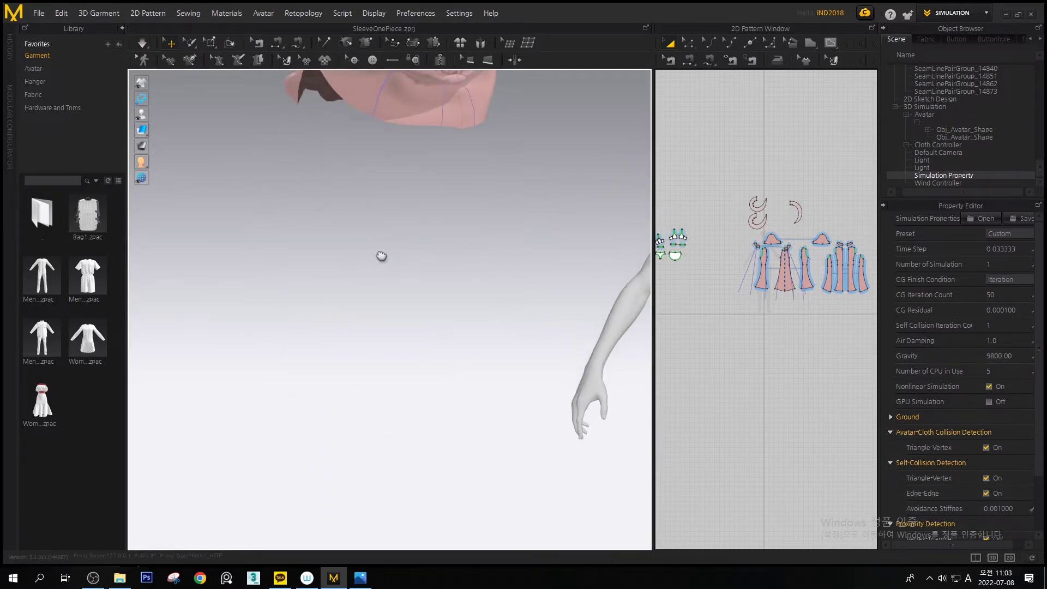
Undo the dress's simulated movement and open the Gravity value for editing
middle_click_drag(379, 224, 424, 362)
key("ctrl+z")
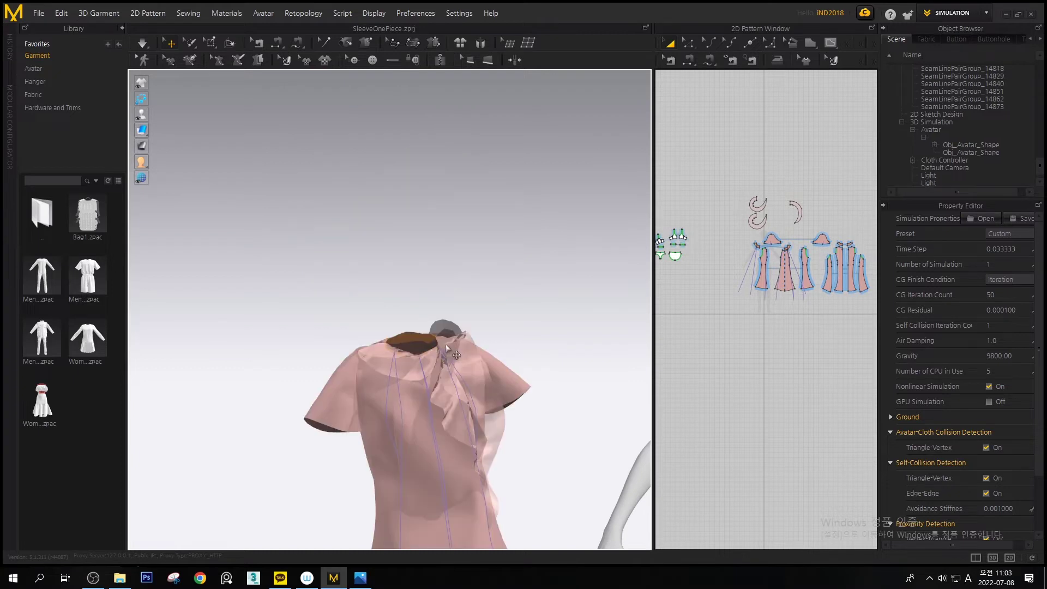
middle_click_drag(383, 240, 310, 119)
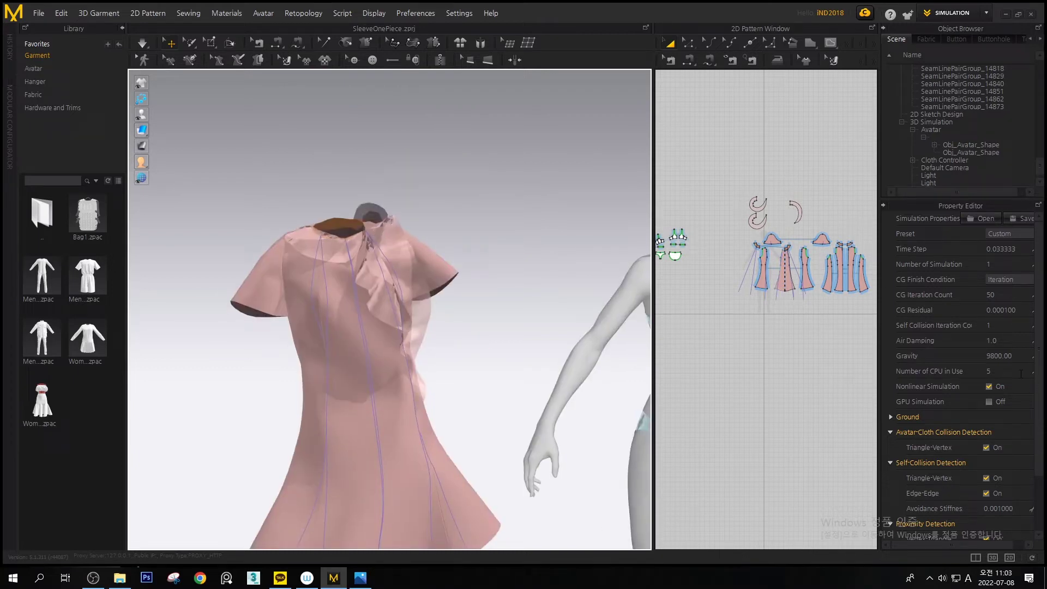
left_click(991, 355)
left_click(1006, 355)
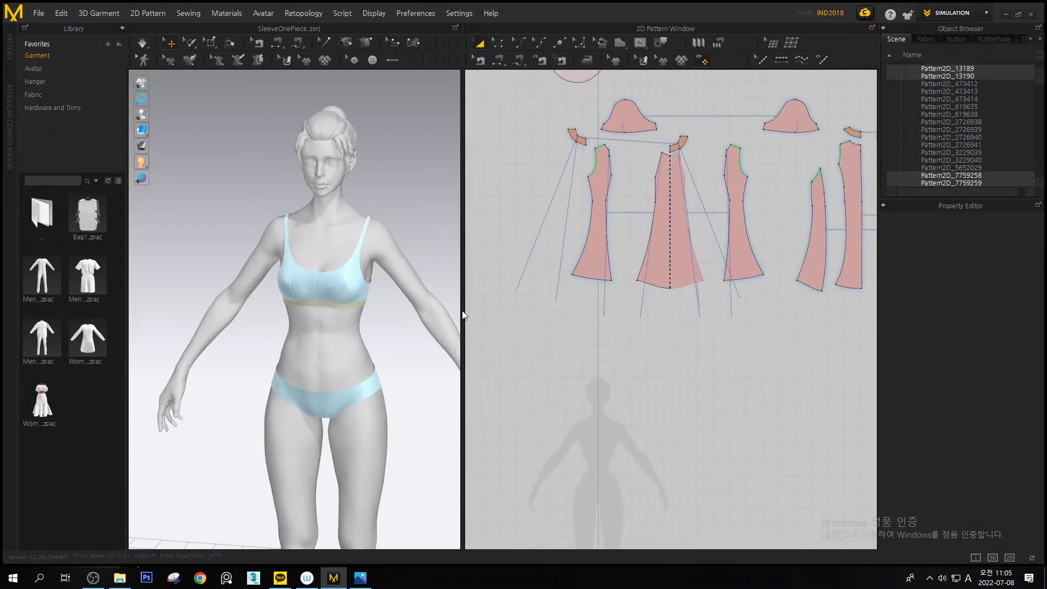
scroll(676, 355, "up", 3)
scroll(678, 355, "down", 3)
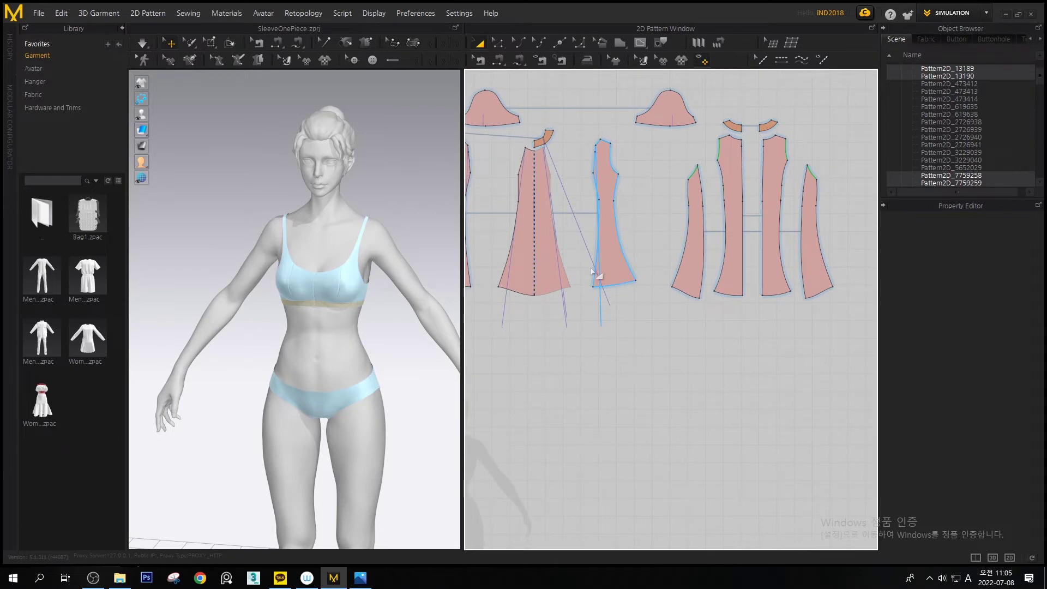
scroll(591, 297, "down", 5)
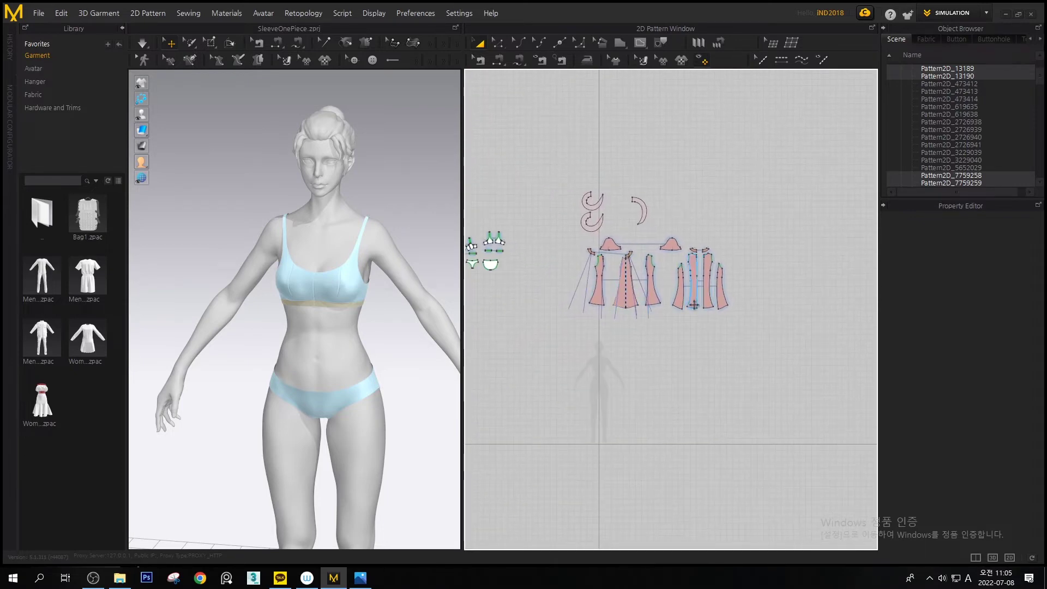
middle_click_drag(689, 344, 681, 278)
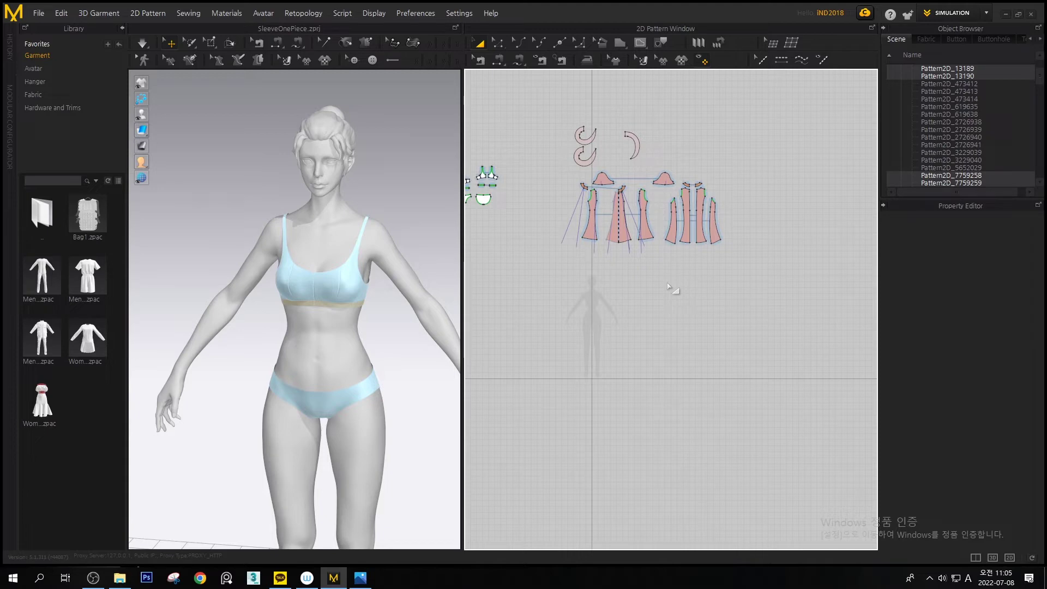
Switch to Chrome and search Google for "coat pattern"
key("alt+Tab")
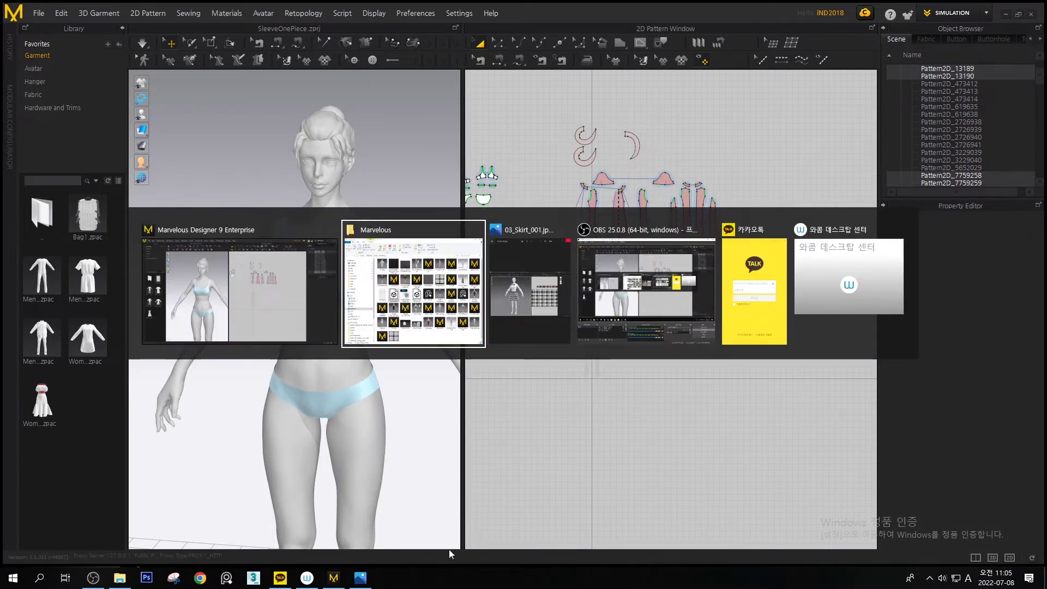
left_click(200, 578)
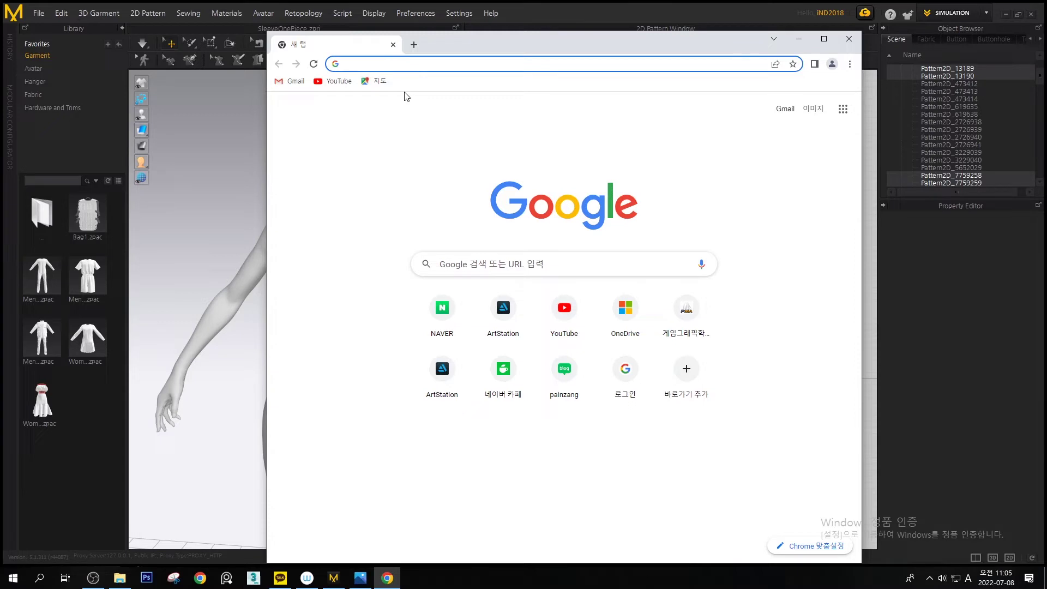
type("coa")
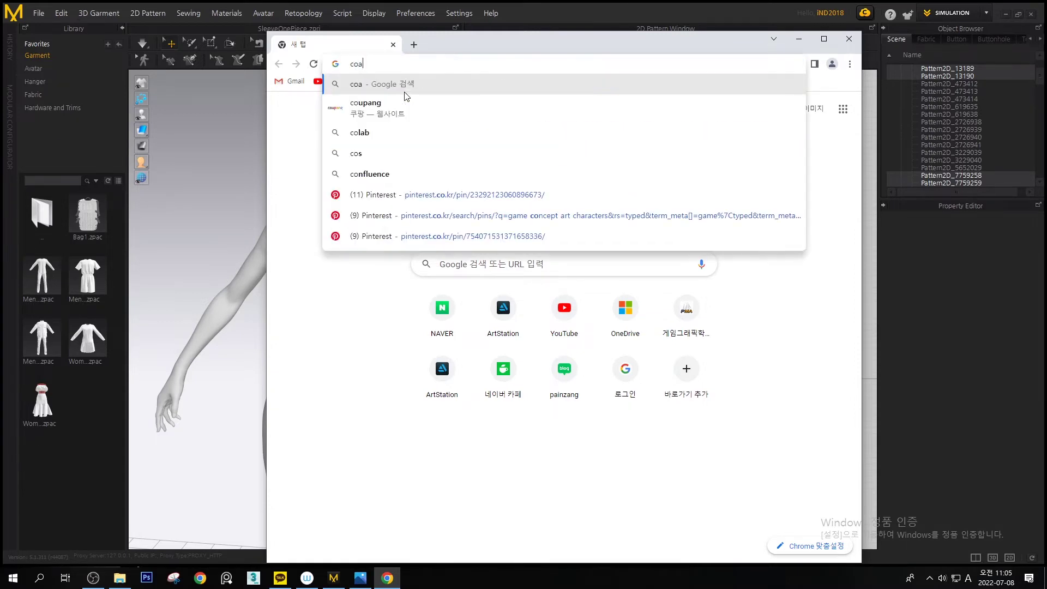
type("t pa")
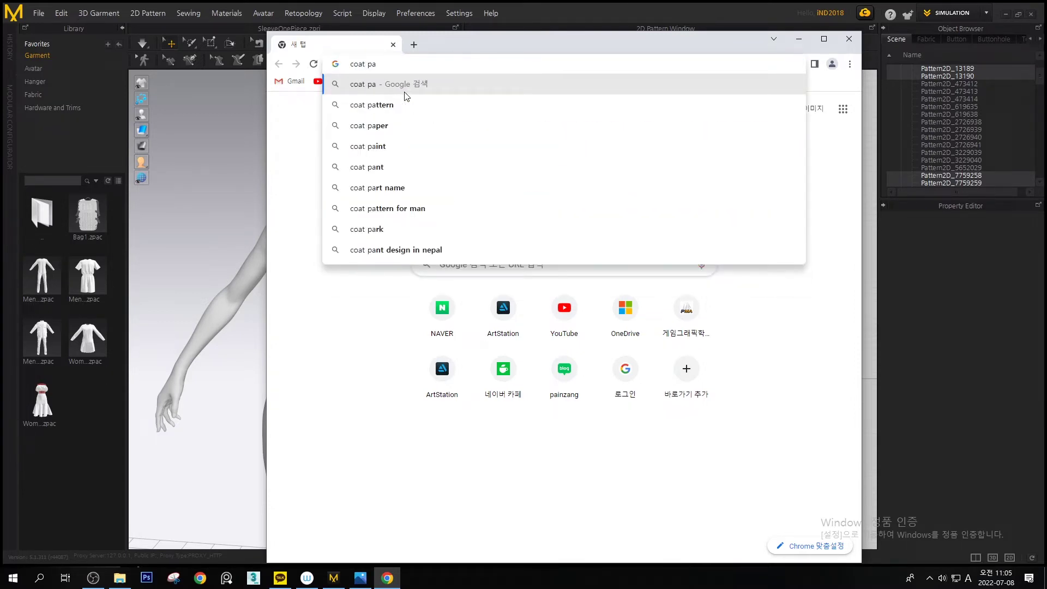
key("Down")
key("Return")
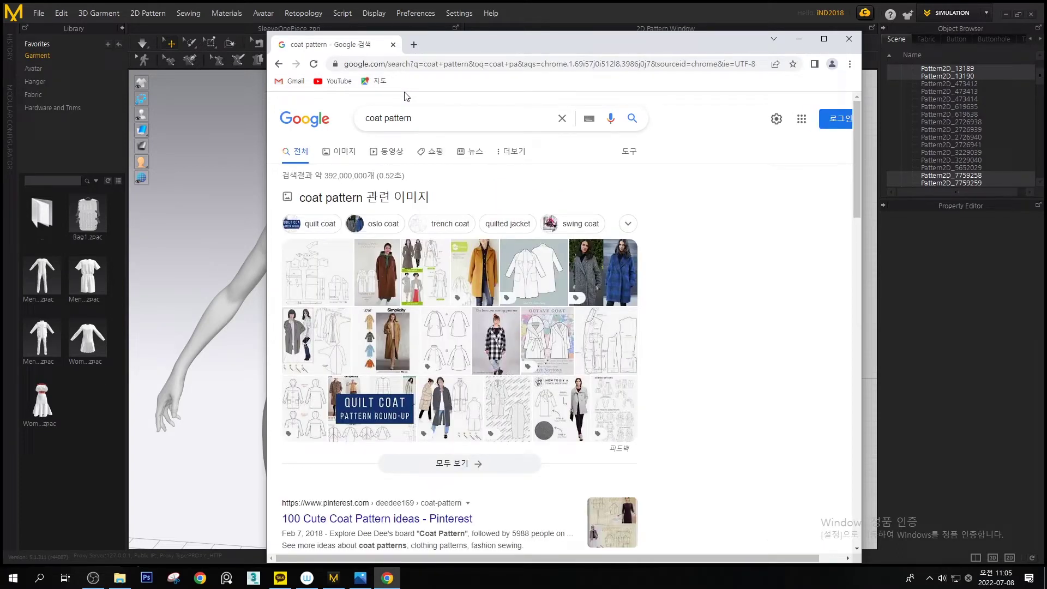
Open the men's trenchcoat pattern image result, examine its pieces, and return to Marvelous Designer
left_click(349, 270)
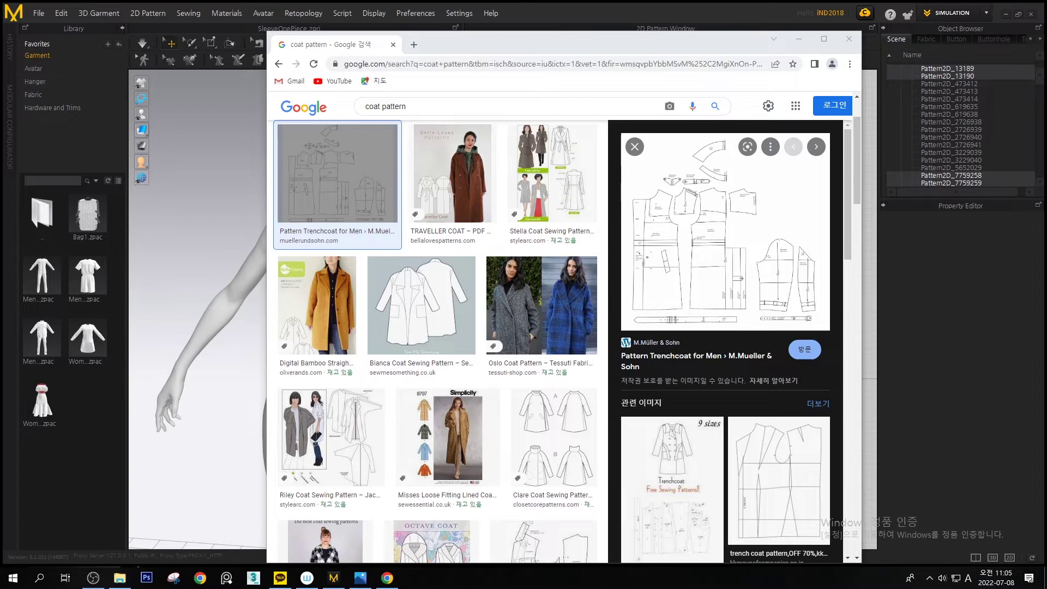
mouse_move(729, 236)
left_mouse_down()
mouse_move(541, 226)
mouse_move(673, 217)
mouse_move(729, 231)
left_mouse_up()
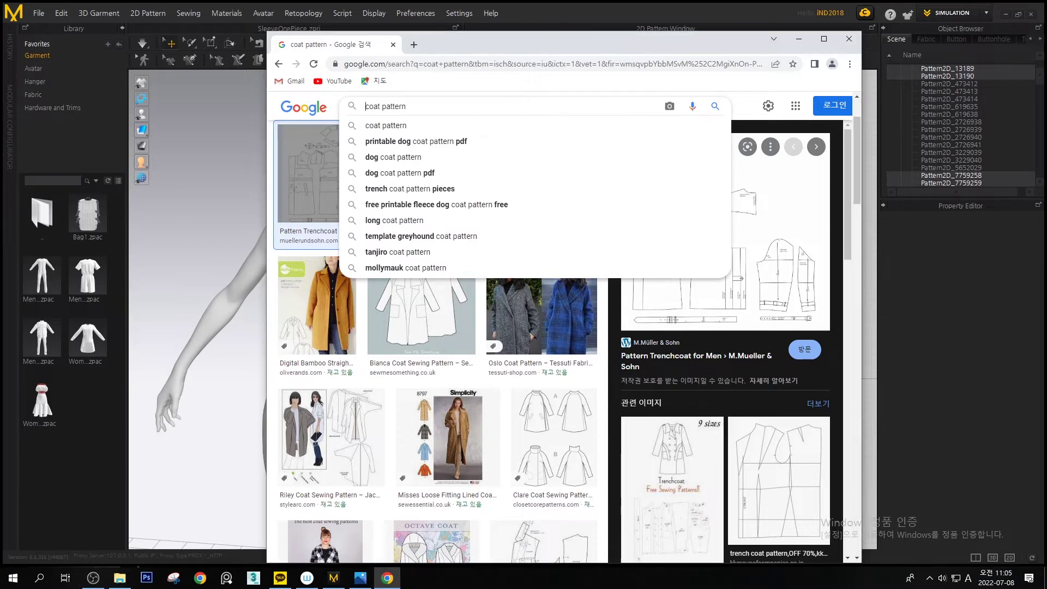
left_click_drag(785, 285, 0, 278)
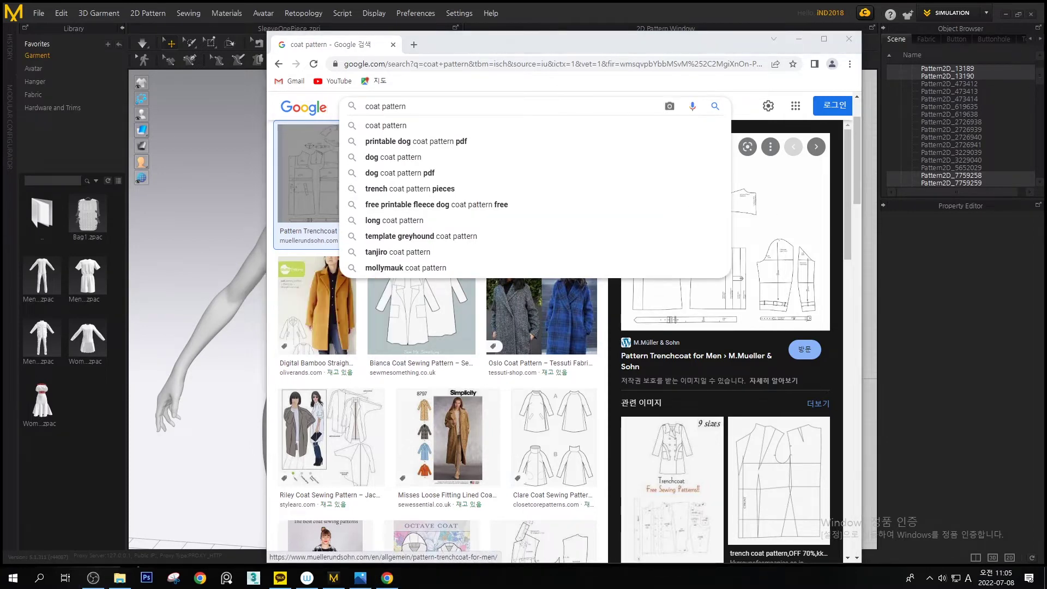
left_click(807, 38)
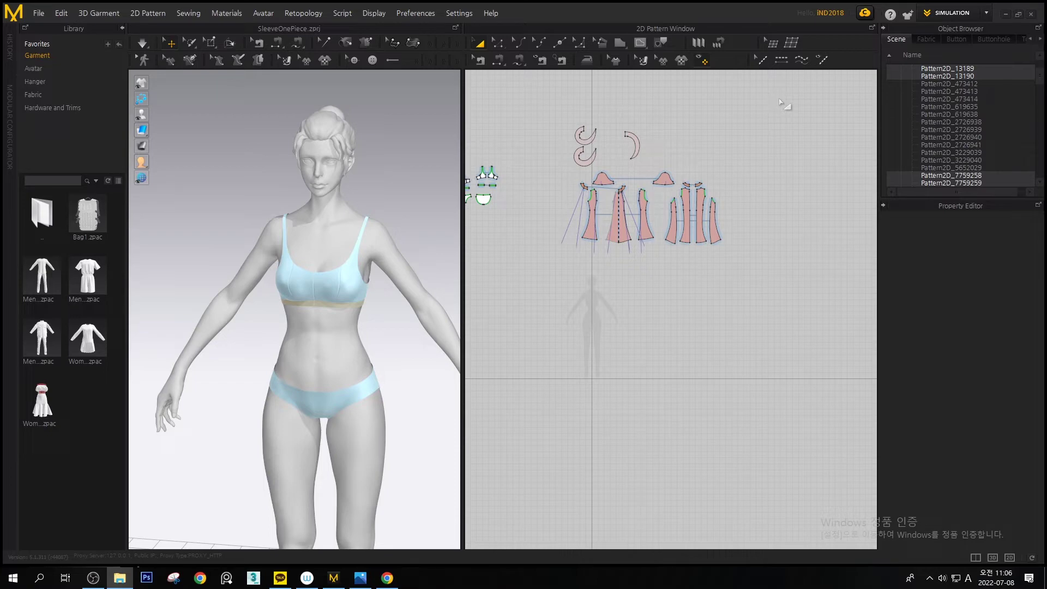
Examine the dress pattern pieces and avatar silhouette in 2D, and compare them with the dress and avatar in 3D
middle_click_drag(660, 278, 719, 226)
scroll(607, 266, "up", 3)
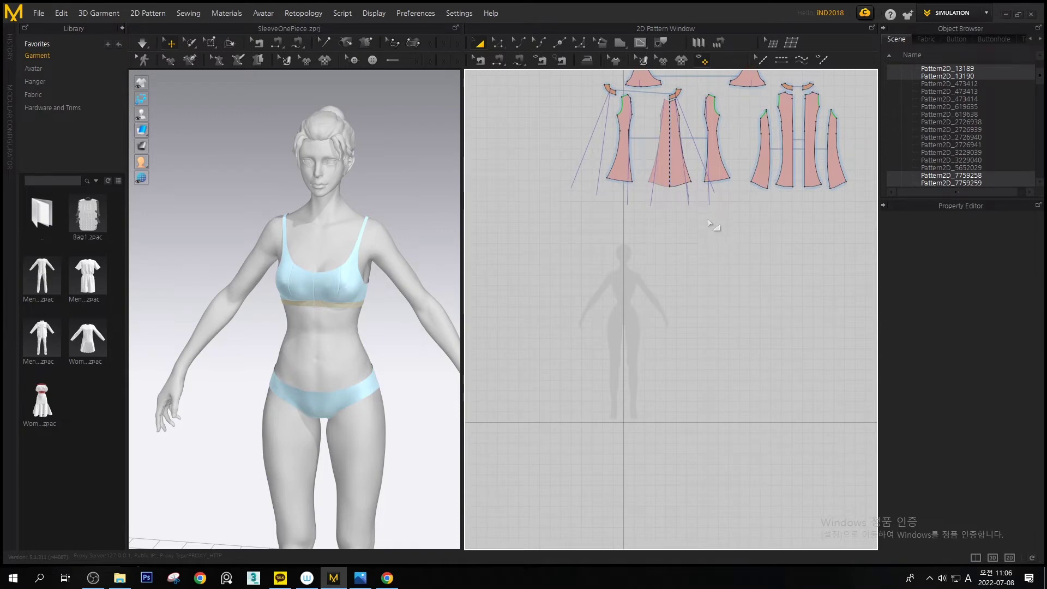
right_click_drag(709, 223, 697, 240)
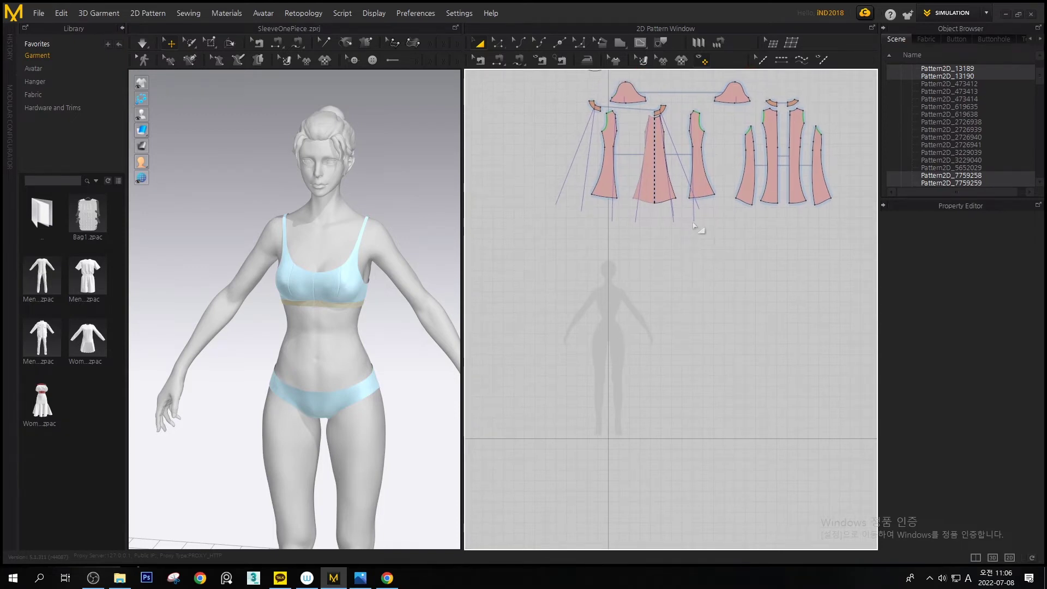
middle_click_drag(676, 230, 616, 300)
middle_click_drag(224, 278, 453, 273)
middle_click_drag(808, 334, 757, 318)
scroll(654, 300, "down", 2)
scroll(594, 322, "up", 3)
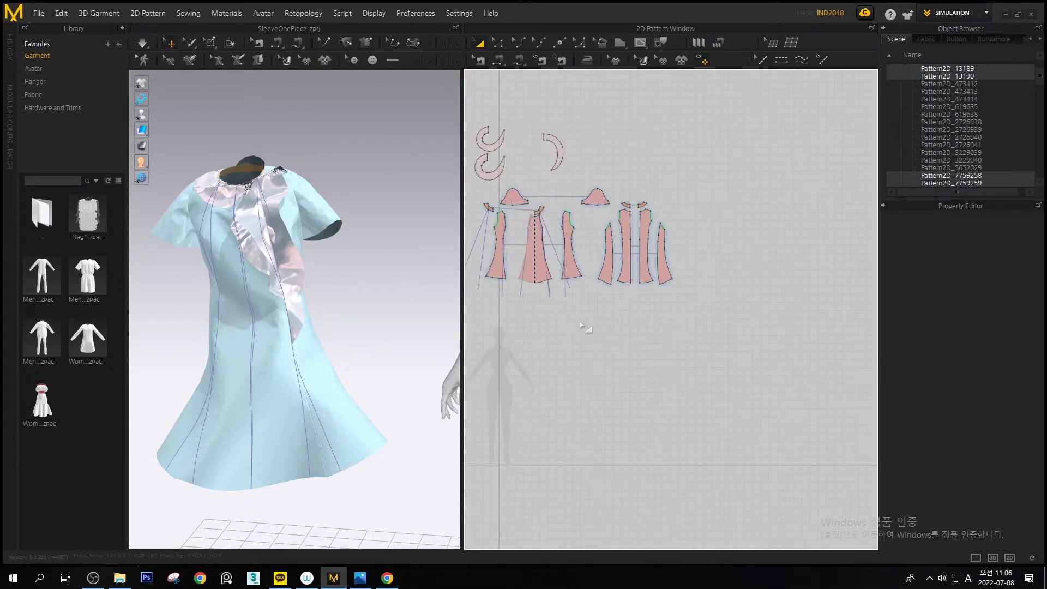
middle_click_drag(587, 328, 670, 257)
middle_click_drag(309, 274, 219, 273)
right_click_drag(641, 301, 686, 291)
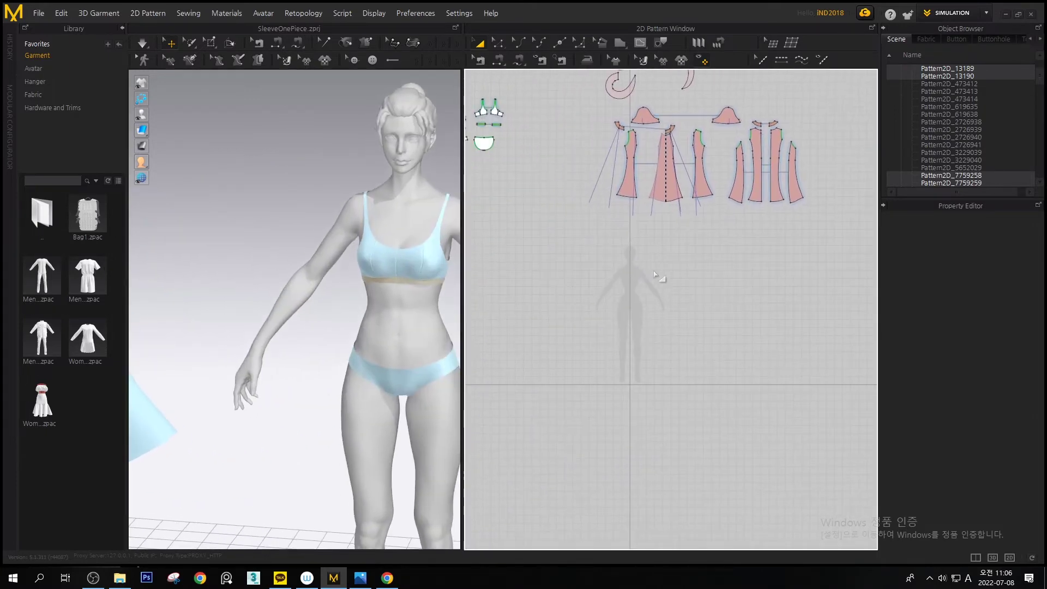
right_click_drag(649, 239, 633, 214)
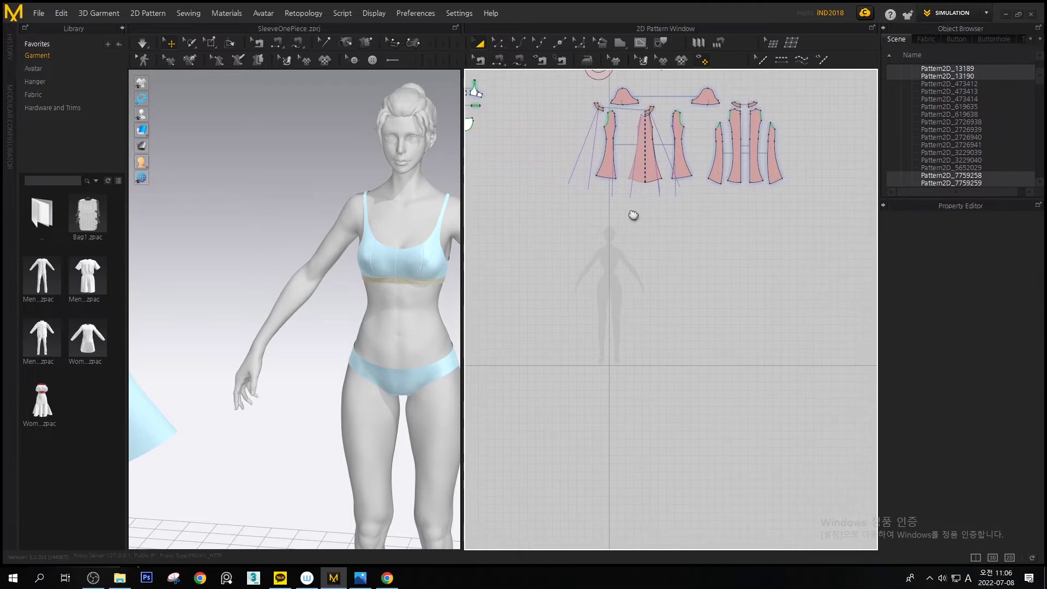
Activate the Polygon tool and look closely at the dress pattern pieces in the 2D pattern view
key("g")
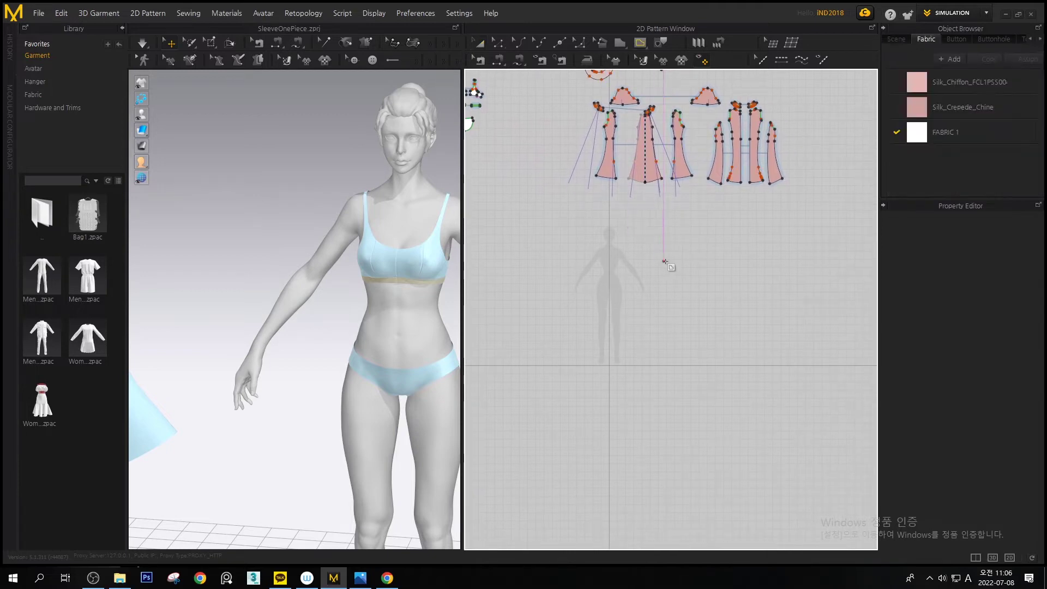
right_click_drag(655, 254, 628, 262)
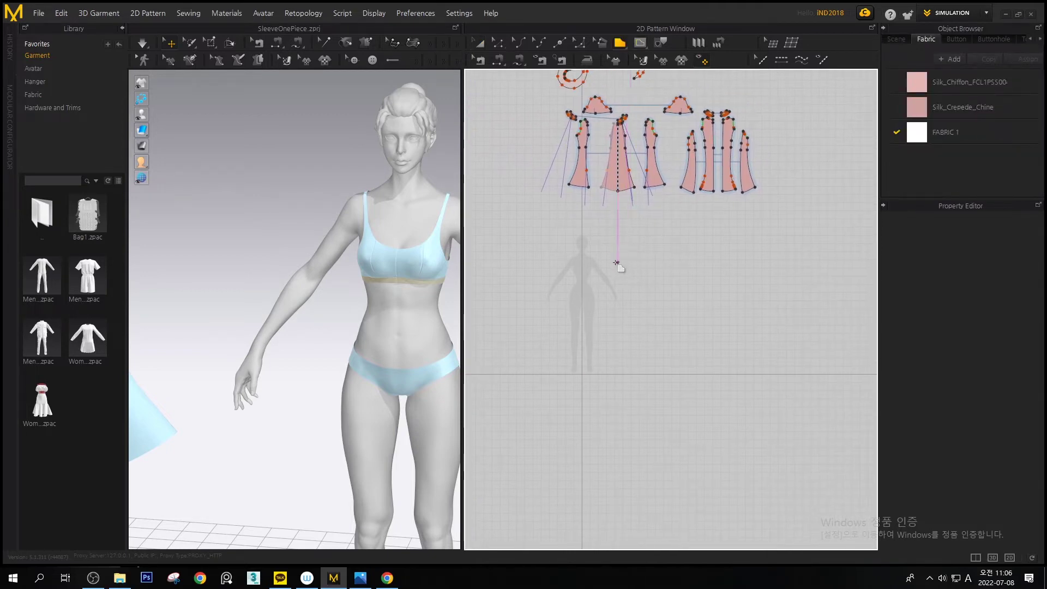
scroll(630, 177, "up", 2)
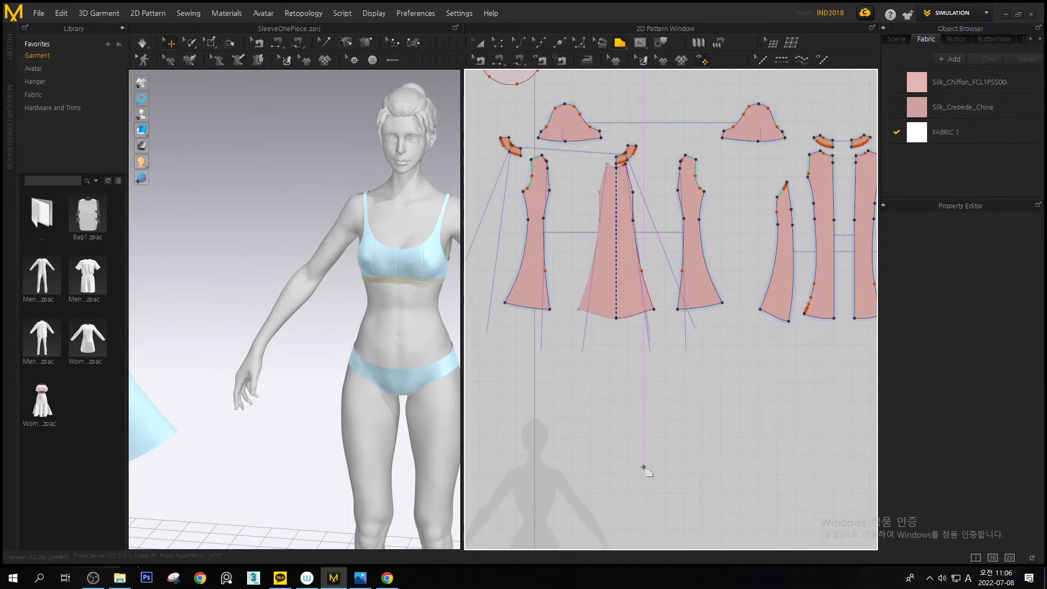
middle_click_drag(731, 349, 666, 395)
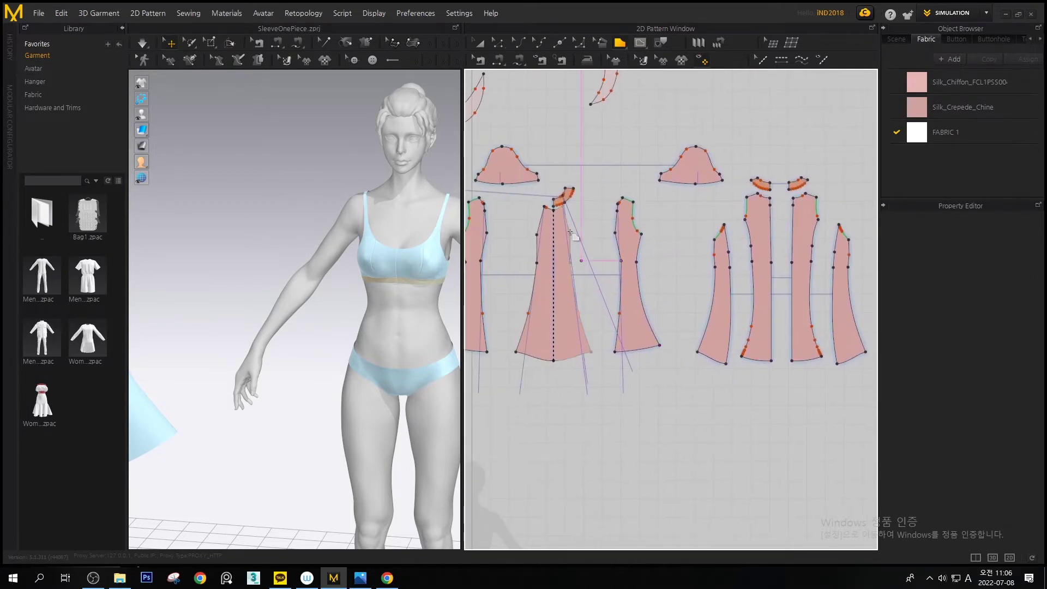
Add the trench coat pattern Schnittmuster_Trenchcoat_Herren.jpg as a background image in an empty area of the 2D pattern view
key("alt+Tab")
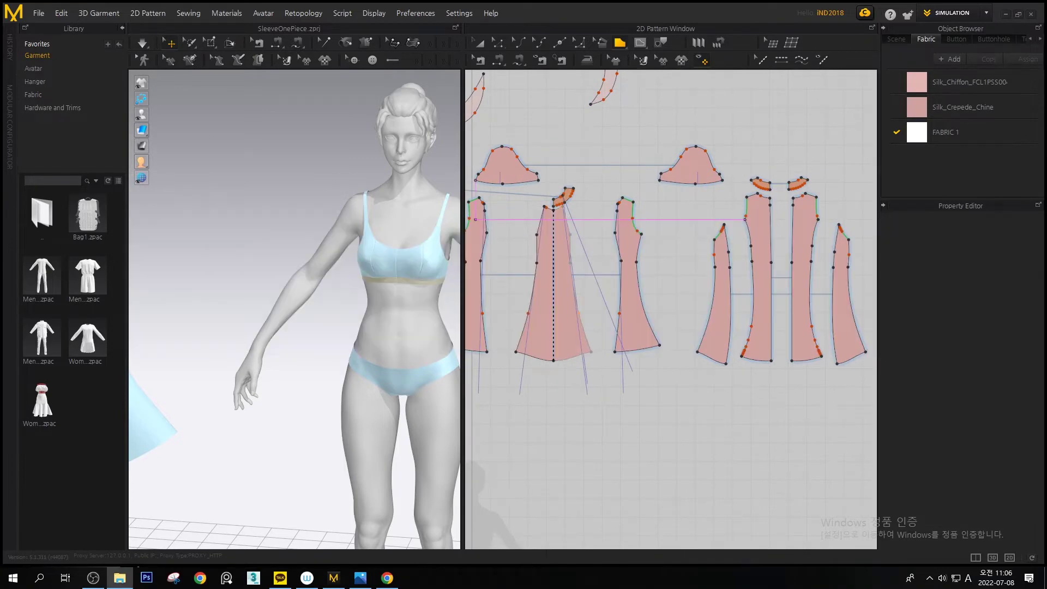
middle_click_drag(649, 405, 607, 285)
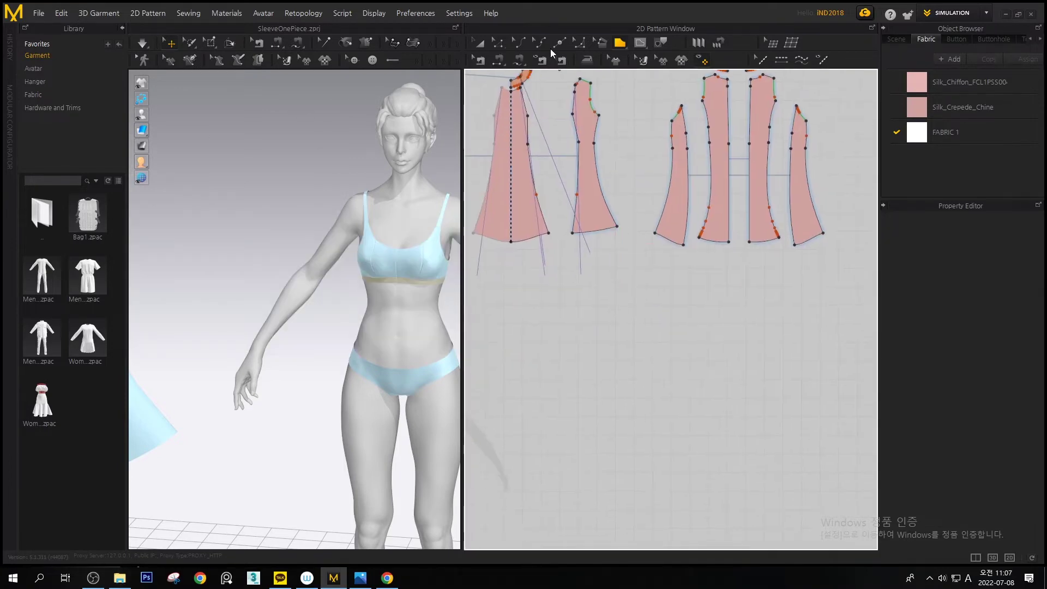
right_click(611, 314)
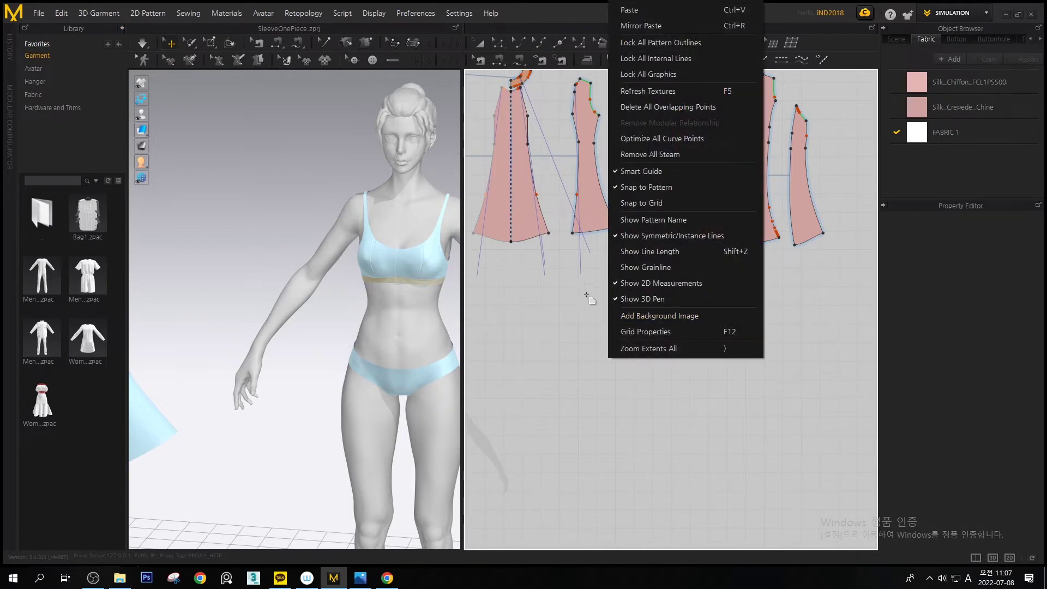
right_click_drag(604, 280, 666, 317)
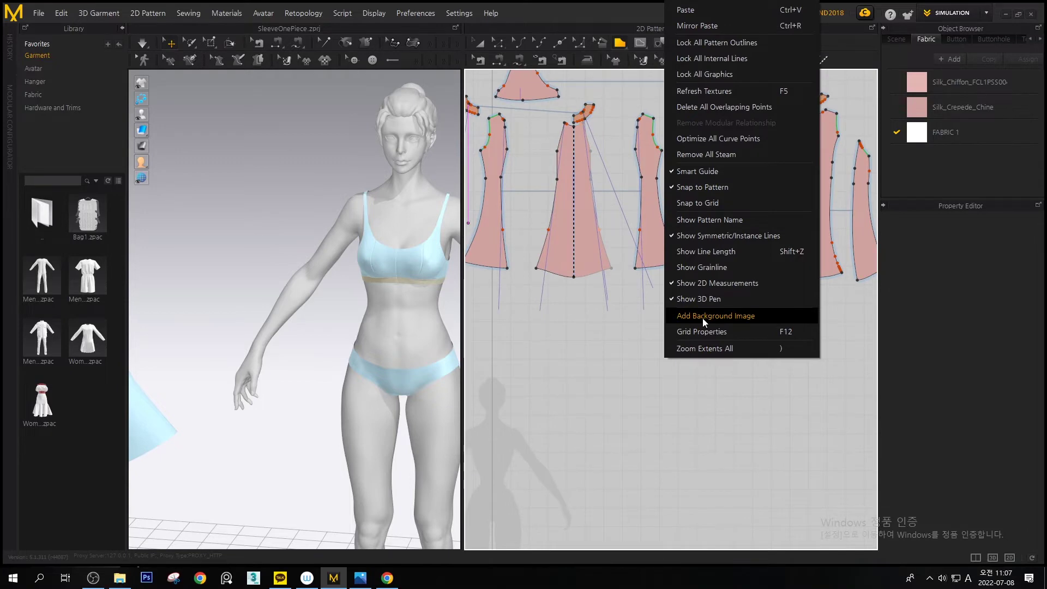
left_click(703, 319)
left_click_drag(526, 74, 664, 159)
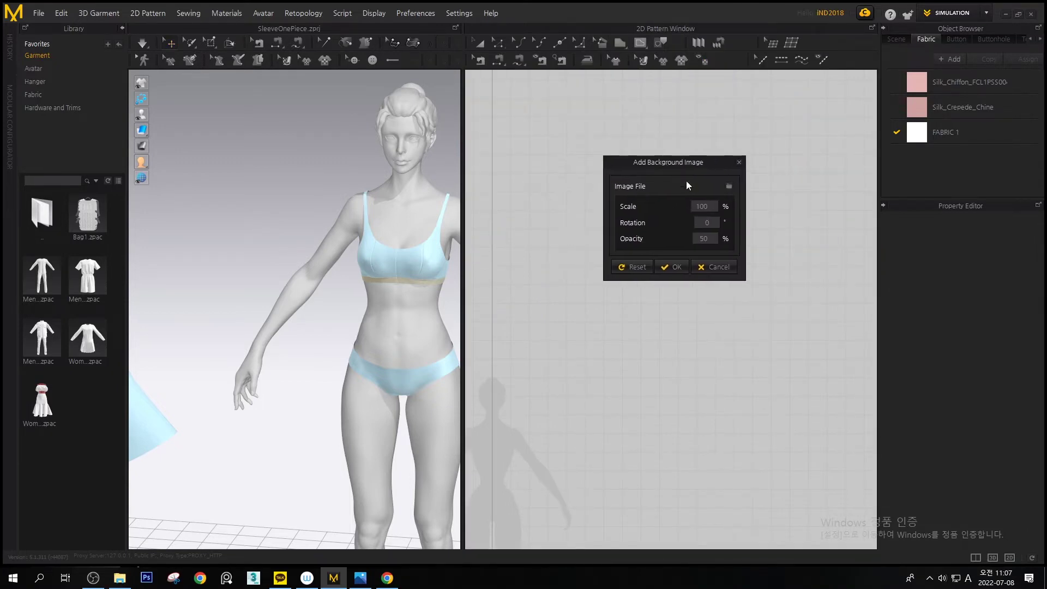
left_click(730, 186)
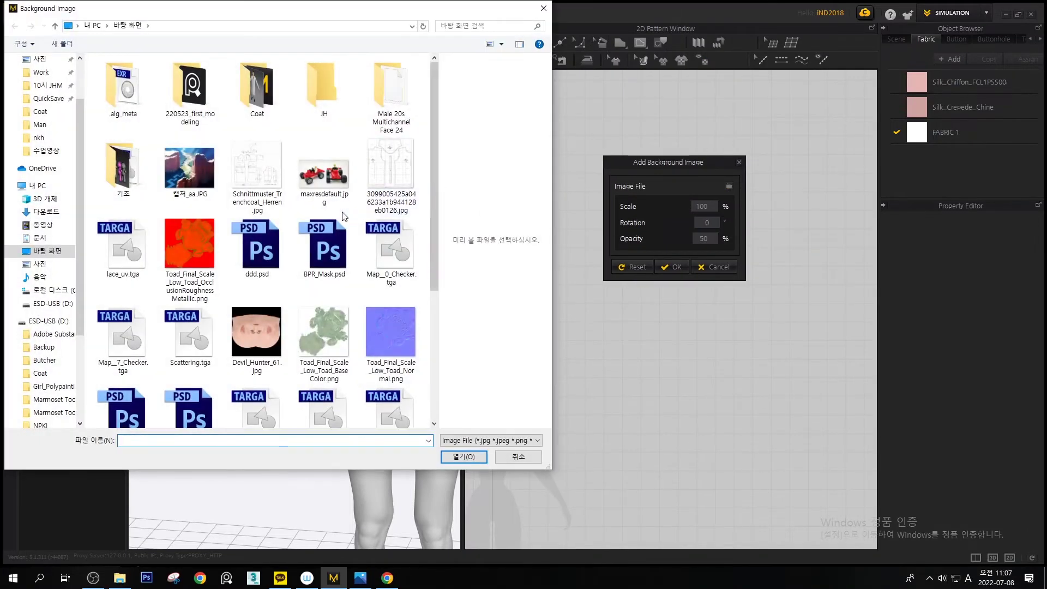
left_click(386, 161)
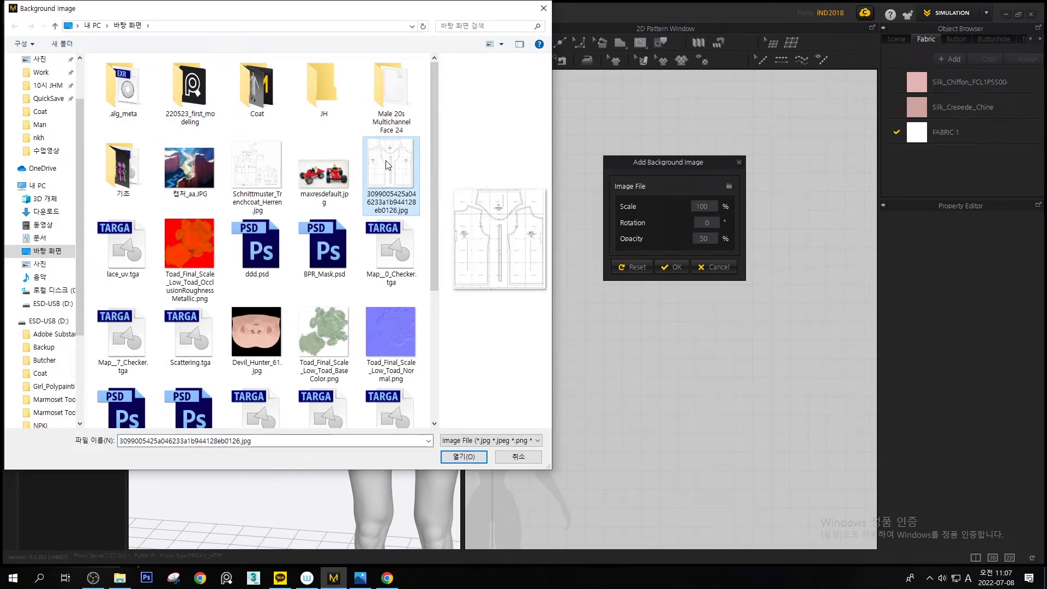
left_click(257, 166)
left_click(384, 164)
double_click(256, 178)
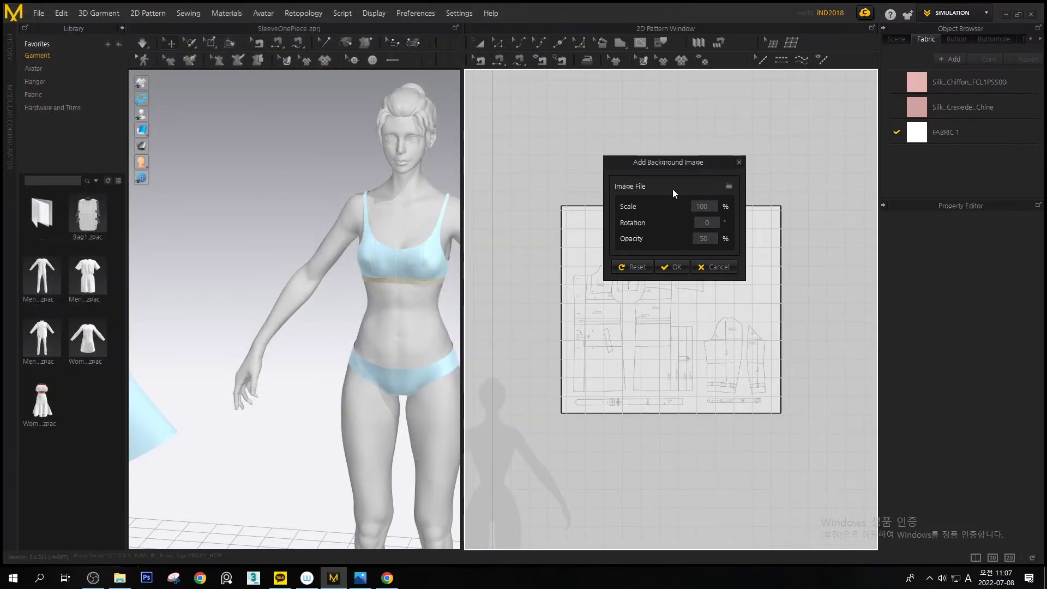
Clear the settings dialog off the coat pattern image and set the background image scale to 200%
left_click_drag(669, 163, 844, 250)
left_click_drag(643, 306, 636, 414)
middle_click_drag(647, 397, 688, 247)
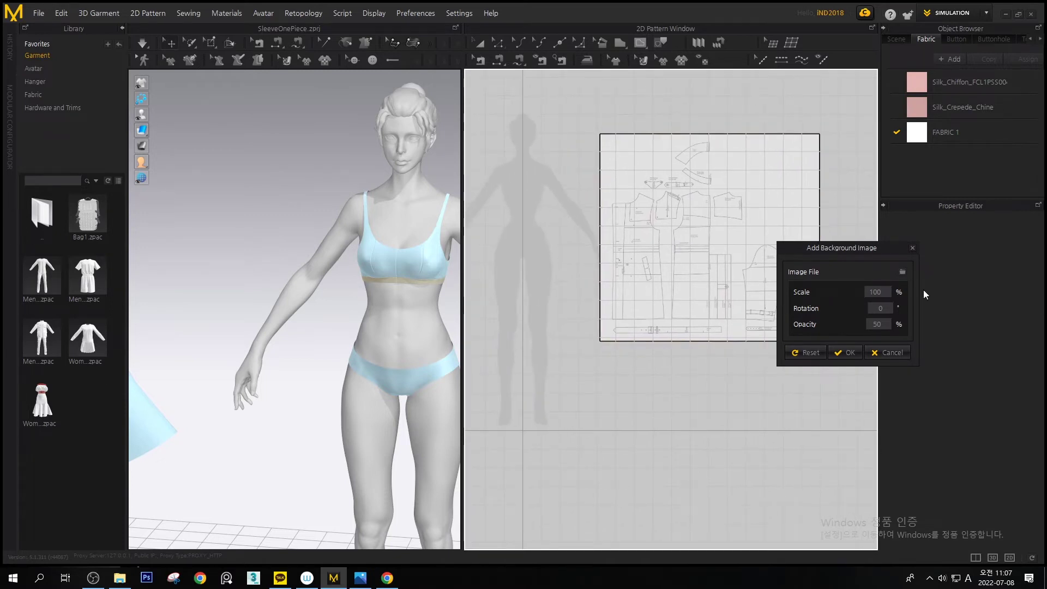
left_click(870, 292)
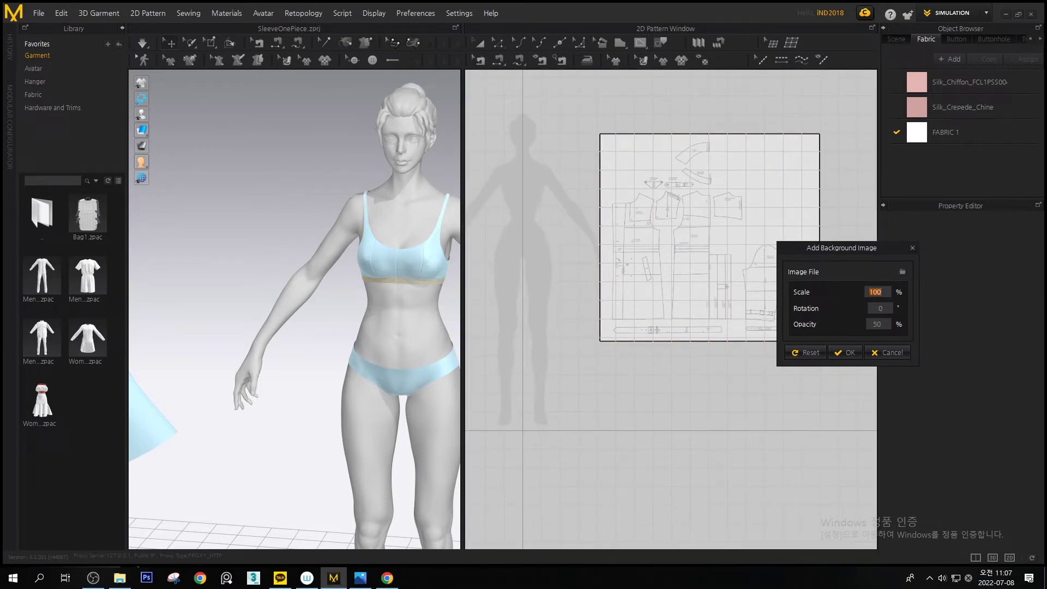
type("200")
key("Return")
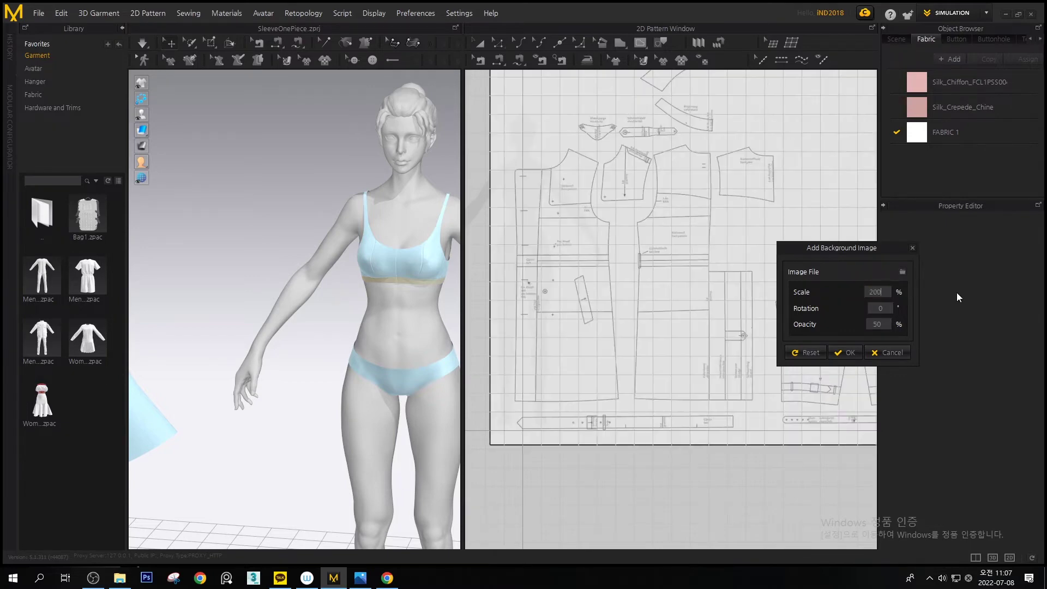
Shift the background image slightly in 2D and set its scale to 150%
left_click_drag(611, 249, 588, 254)
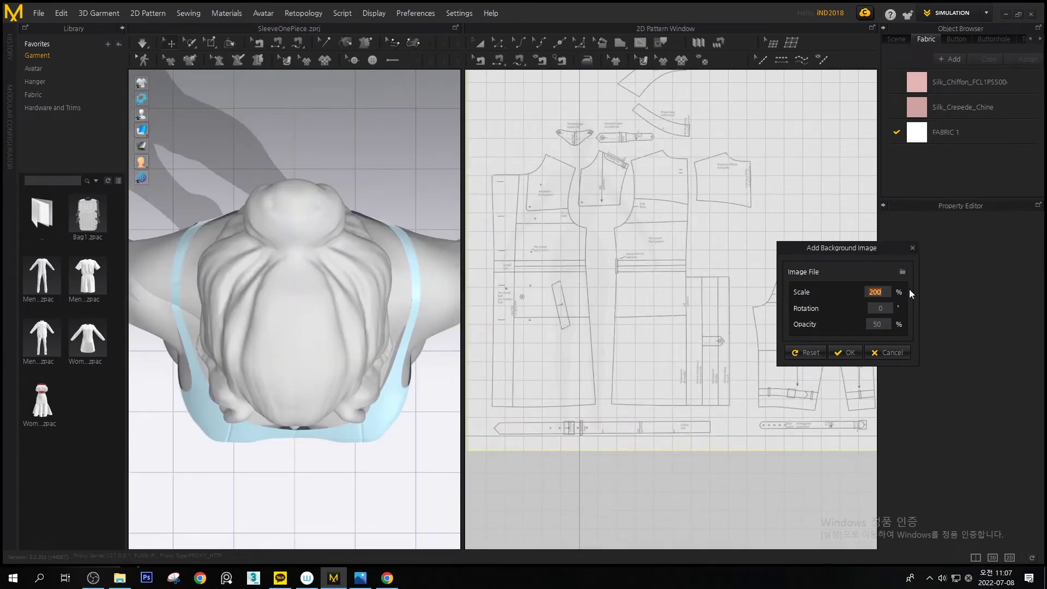
type("150")
key("Return")
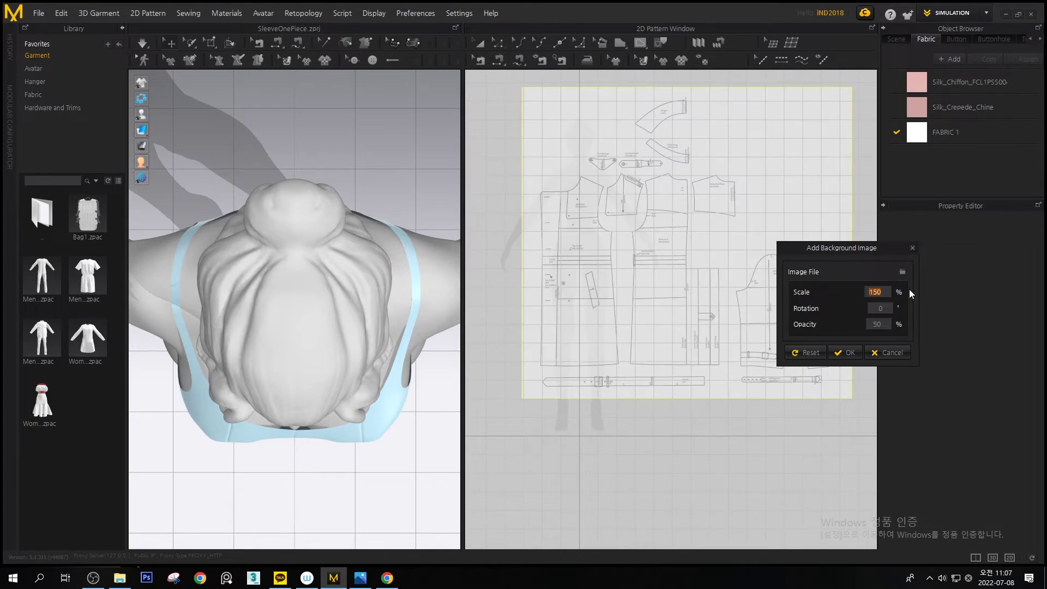
Place the coat pattern image beside the avatar silhouette, clear of its body, and accept the background image settings
middle_click_drag(826, 377, 749, 402)
left_click_drag(636, 331, 834, 323)
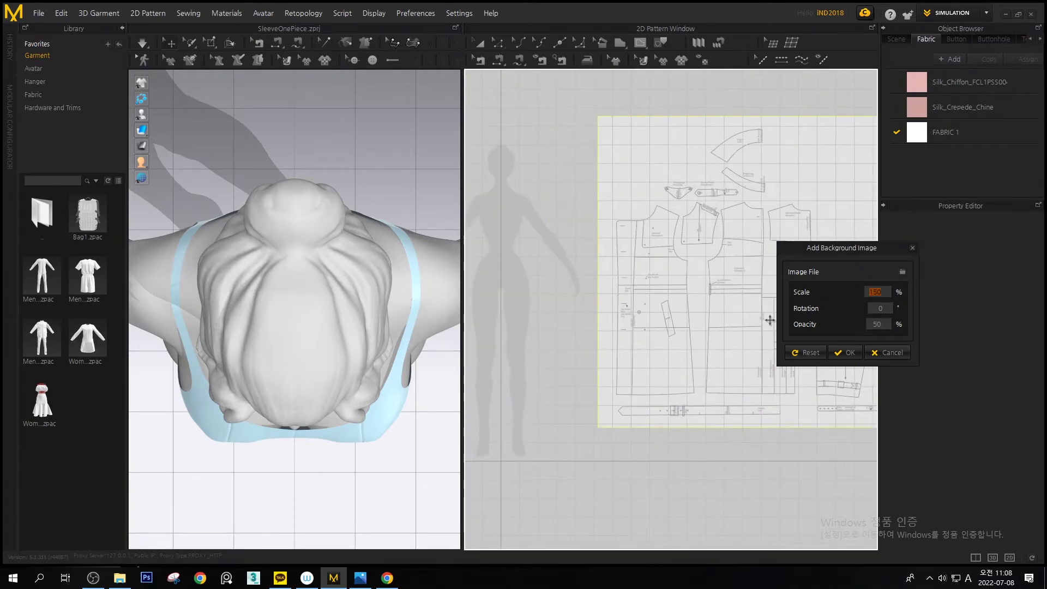
left_click_drag(654, 268, 614, 220)
left_click(853, 354)
middle_click_drag(721, 304, 729, 435)
left_click_drag(610, 299, 720, 318)
key("Escape")
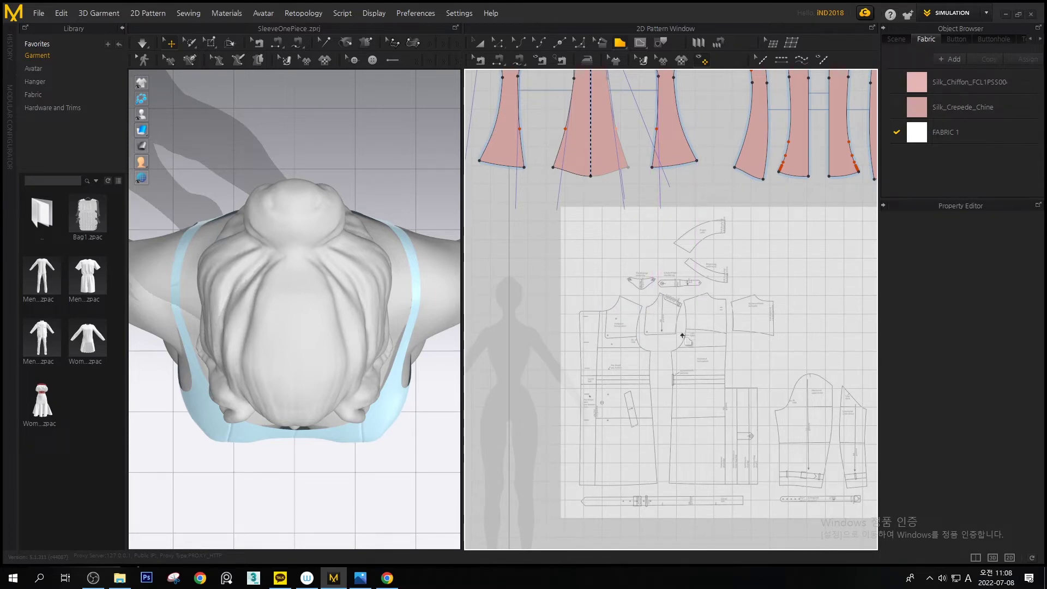
Reopen the background image settings, reposition the coat pattern image relative to the avatar silhouette, and accept the placement
right_click(708, 291)
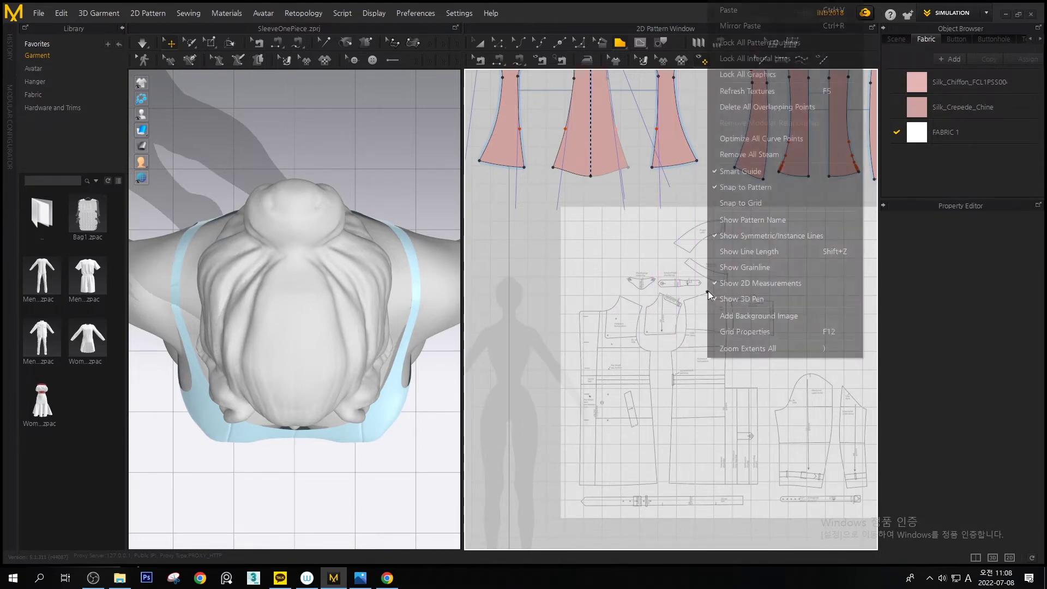
left_click(756, 319)
left_click_drag(755, 312, 747, 353)
middle_click_drag(673, 360, 718, 302)
left_click_drag(706, 272, 653, 294)
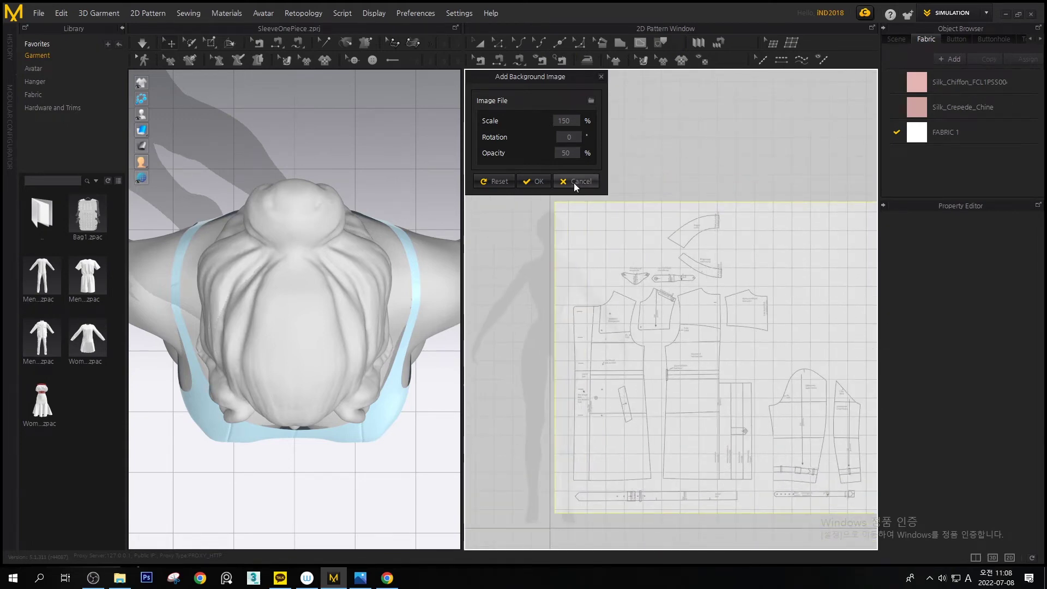
left_click(534, 181)
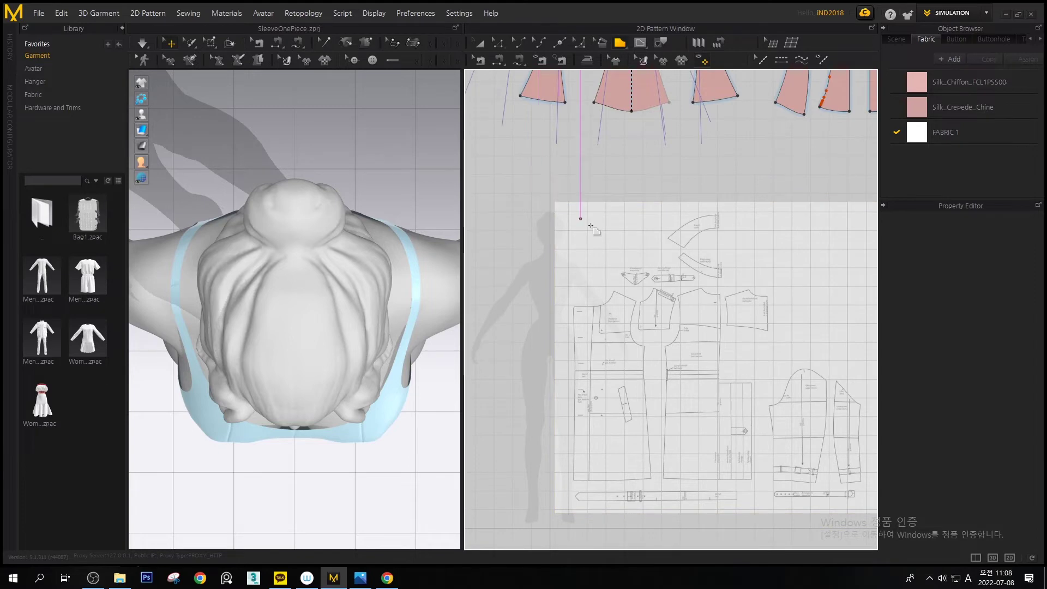
Remove the coat pattern image from the 2D pattern view by resetting the background image settings
right_click(674, 266)
left_click(708, 316)
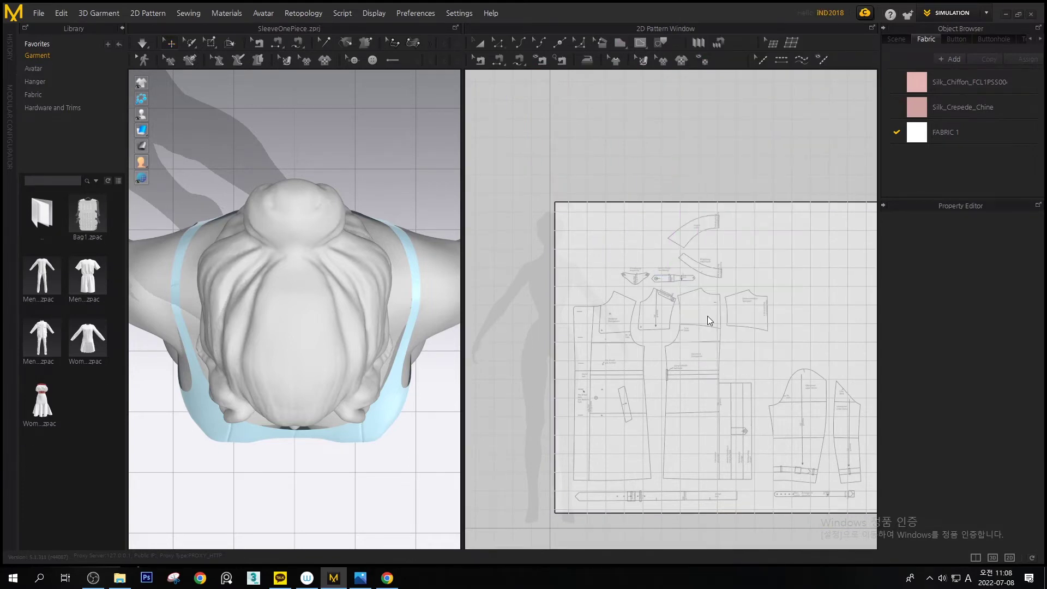
left_click(505, 180)
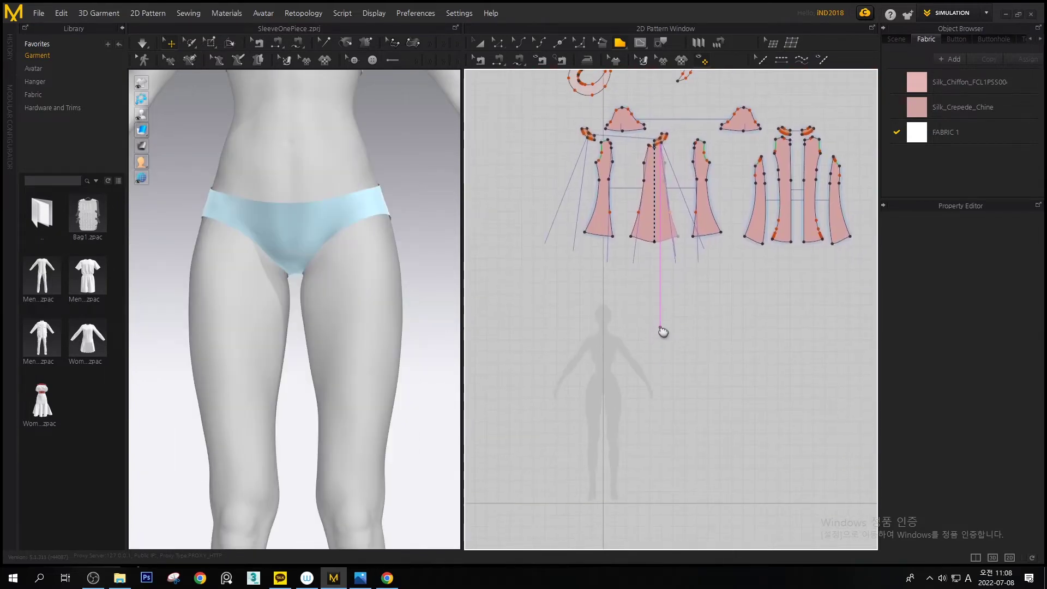
Look closely at the dress's centre panel and its neckline piece in the 2D pattern view
scroll(636, 262, "up", 5)
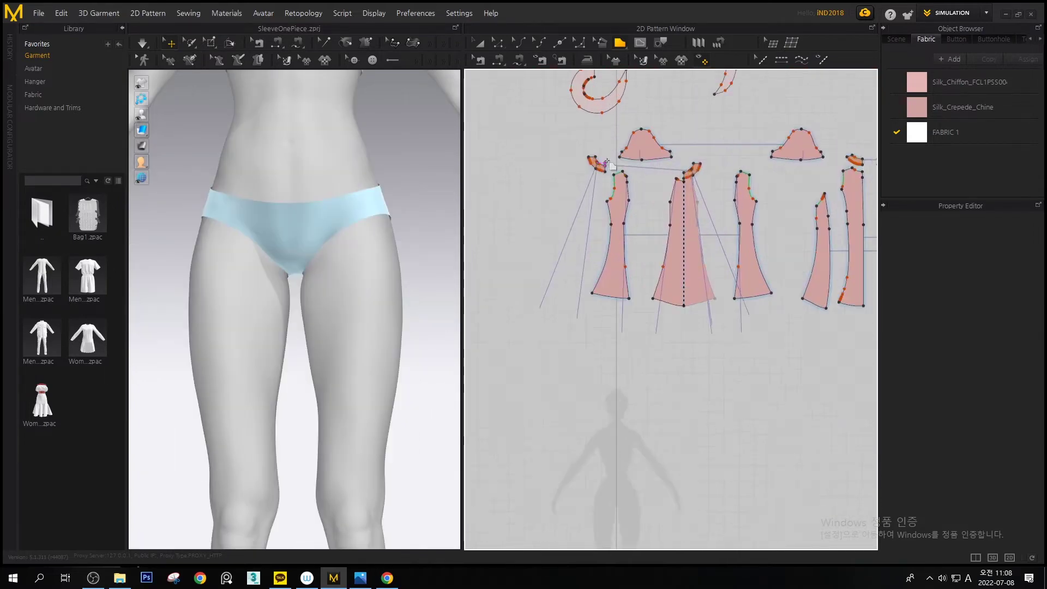
scroll(622, 233, "up", 2)
middle_click_drag(643, 208, 508, 185)
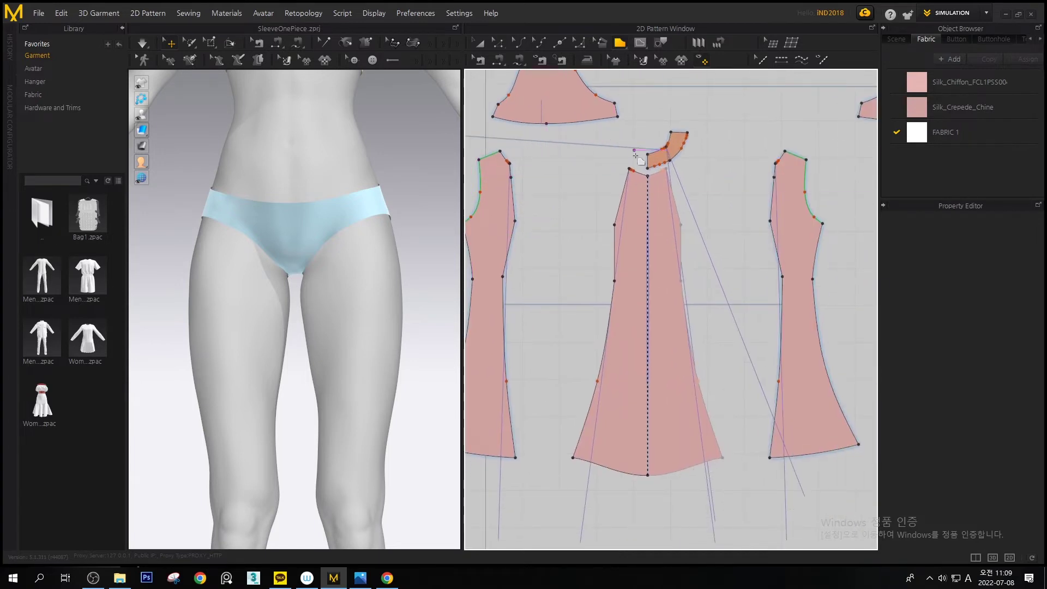
Draw a half dress panel polygon over the avatar silhouette, about 100 cm along the straight edge and about 30 cm across the hem
middle_click_drag(649, 430, 709, 392)
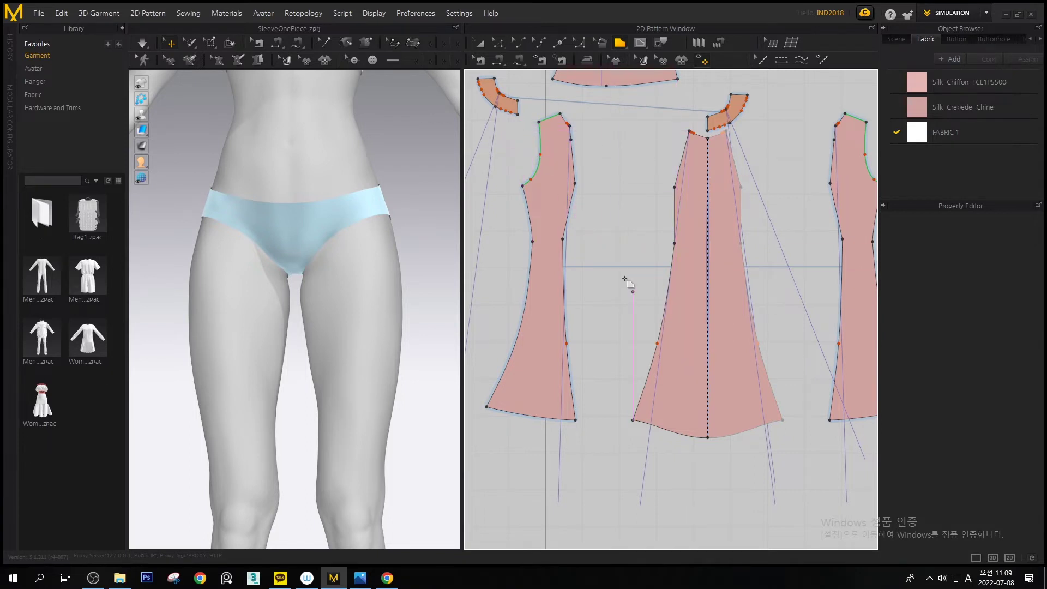
scroll(573, 264, "up", 5)
middle_click_drag(634, 433, 626, 189)
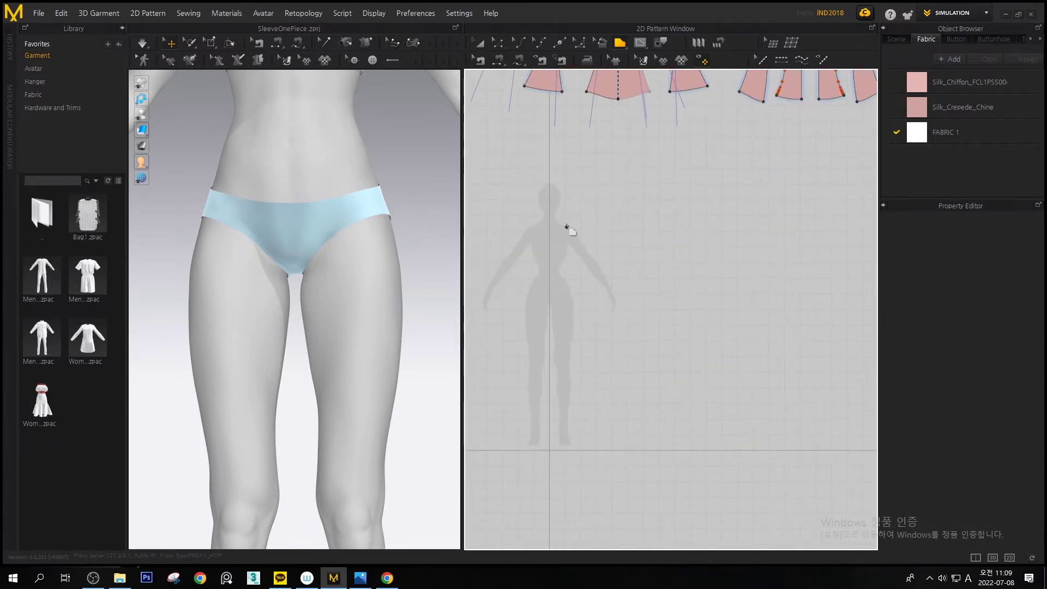
scroll(568, 222, "up", 5)
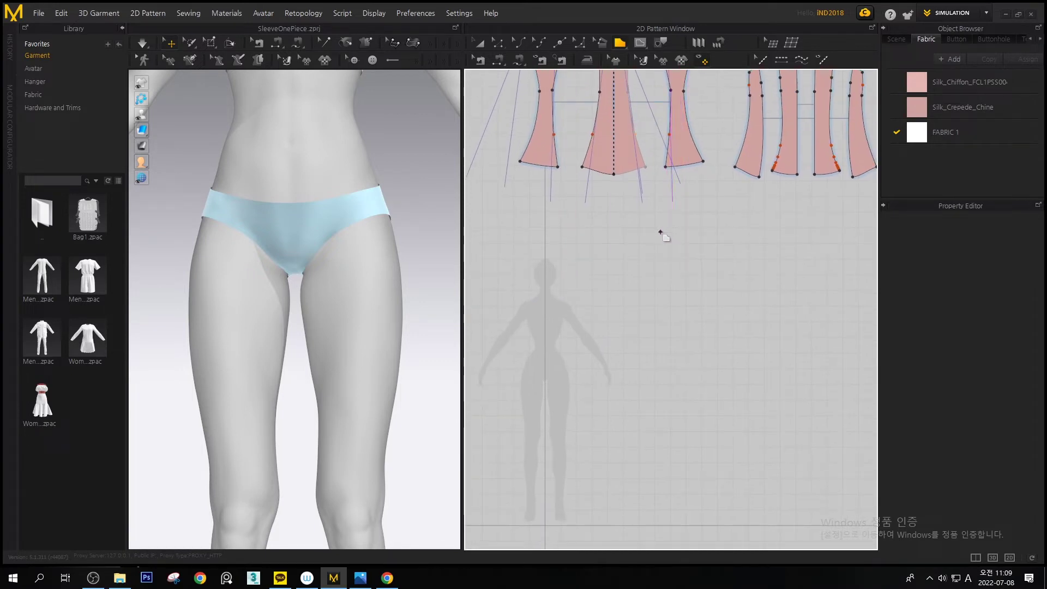
scroll(676, 240, "down", 3)
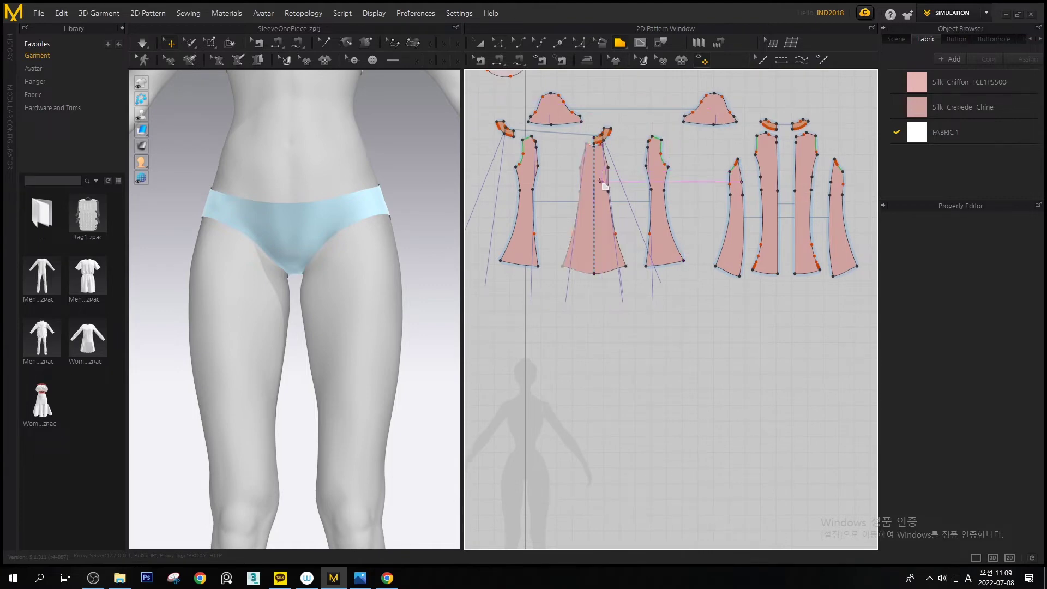
middle_click_drag(590, 305, 591, 213)
middle_click_drag(556, 334, 562, 360)
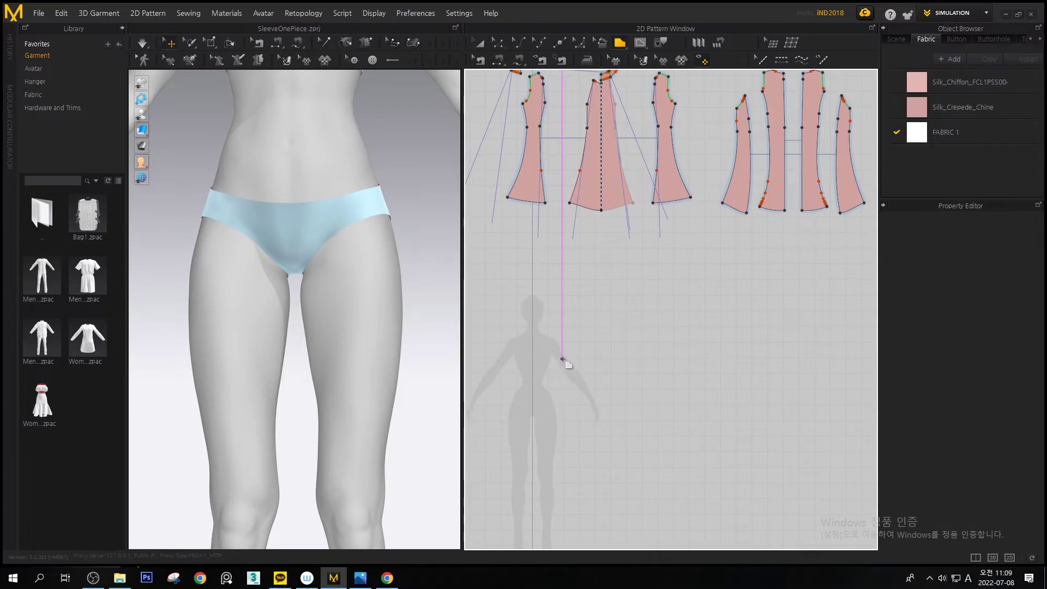
scroll(563, 350, "down", 1)
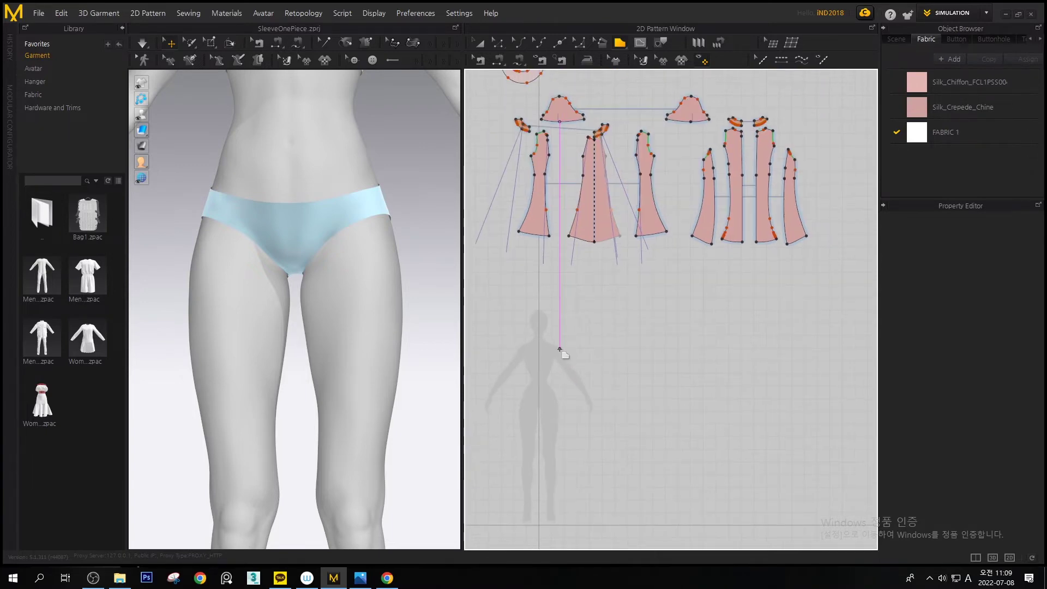
left_click(545, 343)
left_click(545, 469)
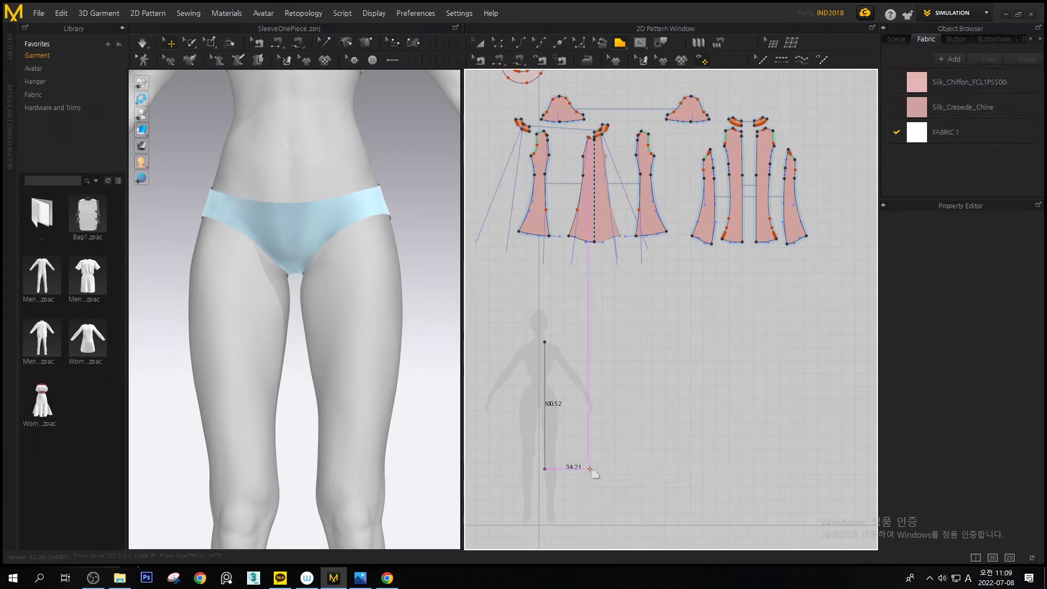
left_click(583, 469)
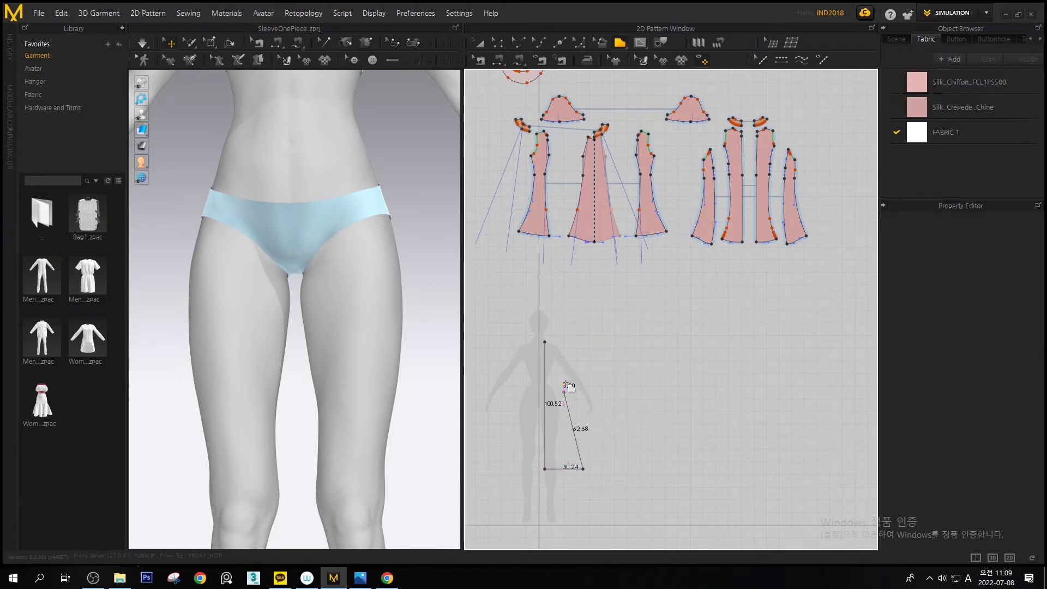
left_click(569, 362)
left_click(550, 358)
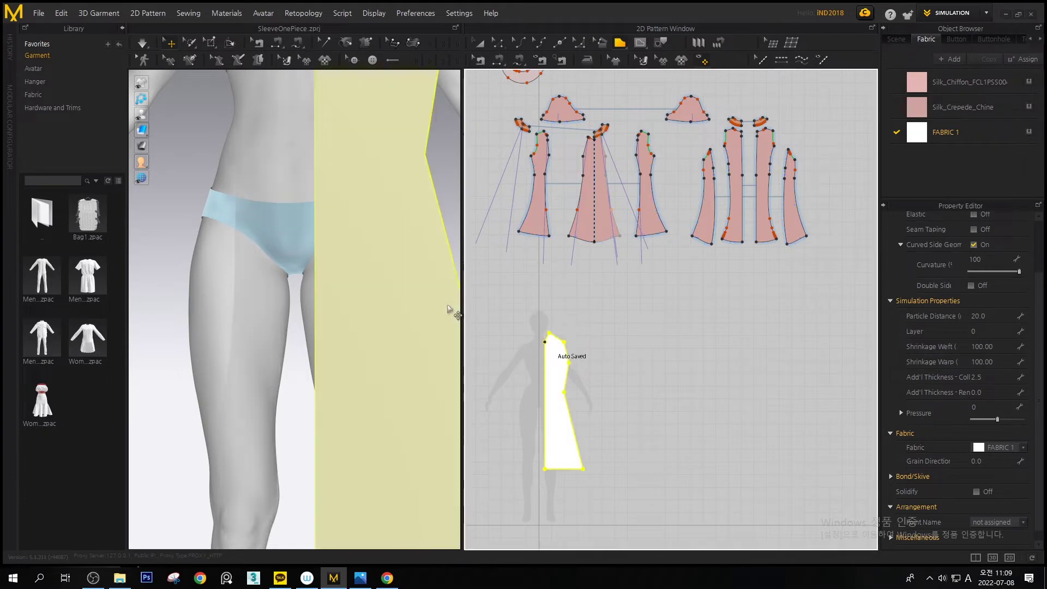
Examine the new panel up close in the 2D pattern view and in front of the avatar in 3D
middle_click_drag(566, 344, 663, 235)
scroll(663, 235, "up", 5)
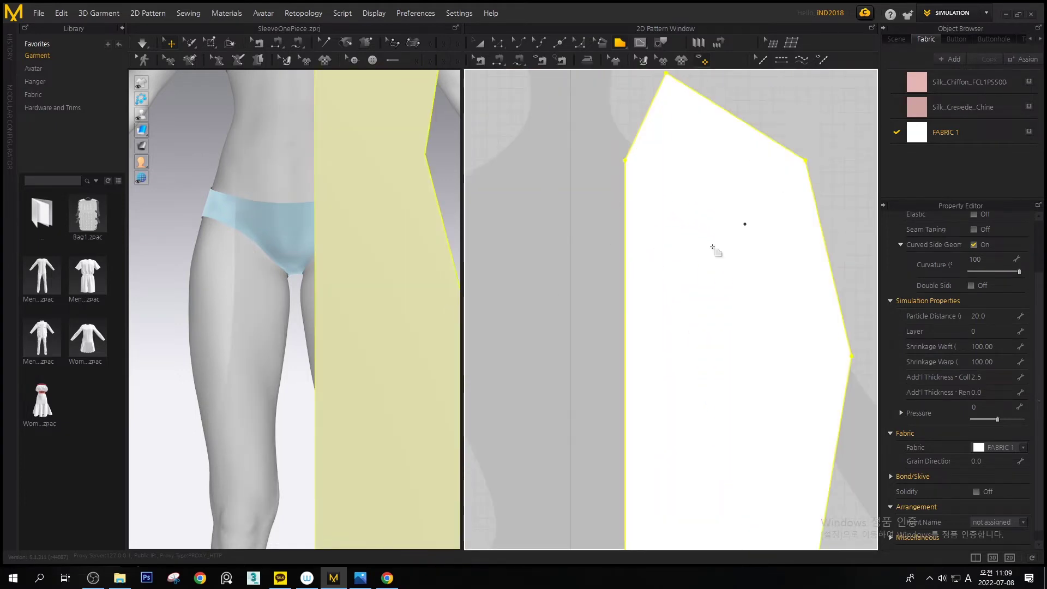
scroll(337, 279, "down", 4)
right_click_drag(348, 279, 364, 283)
middle_click_drag(364, 279, 377, 336)
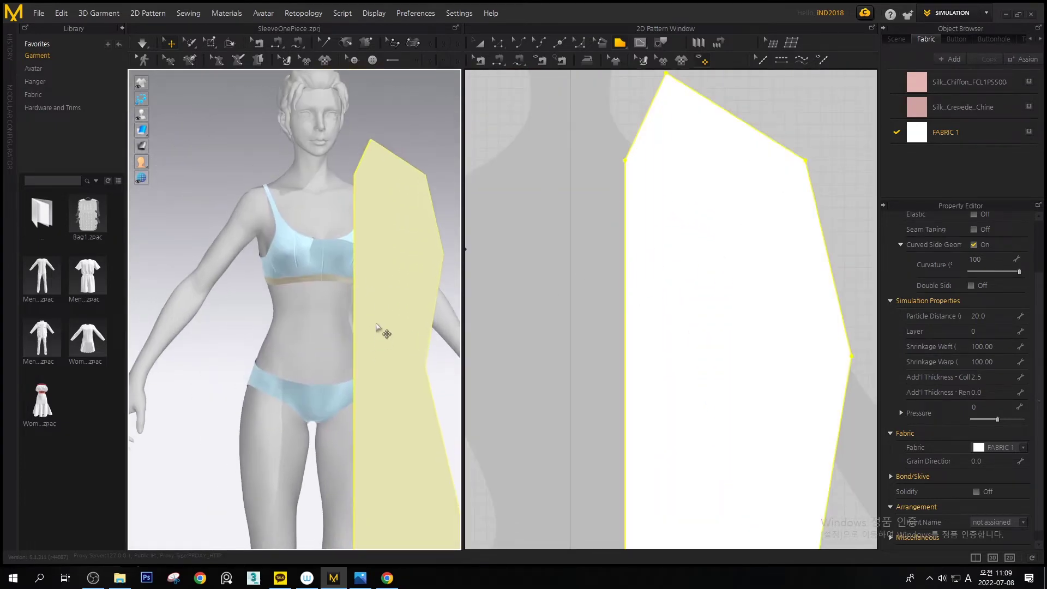
left_click(382, 274)
right_click_drag(397, 312, 393, 222)
left_click_drag(394, 221, 411, 257)
mouse_move(642, 316)
middle_mouse_down()
mouse_move(575, 314)
mouse_move(631, 314)
middle_mouse_up()
key("2")
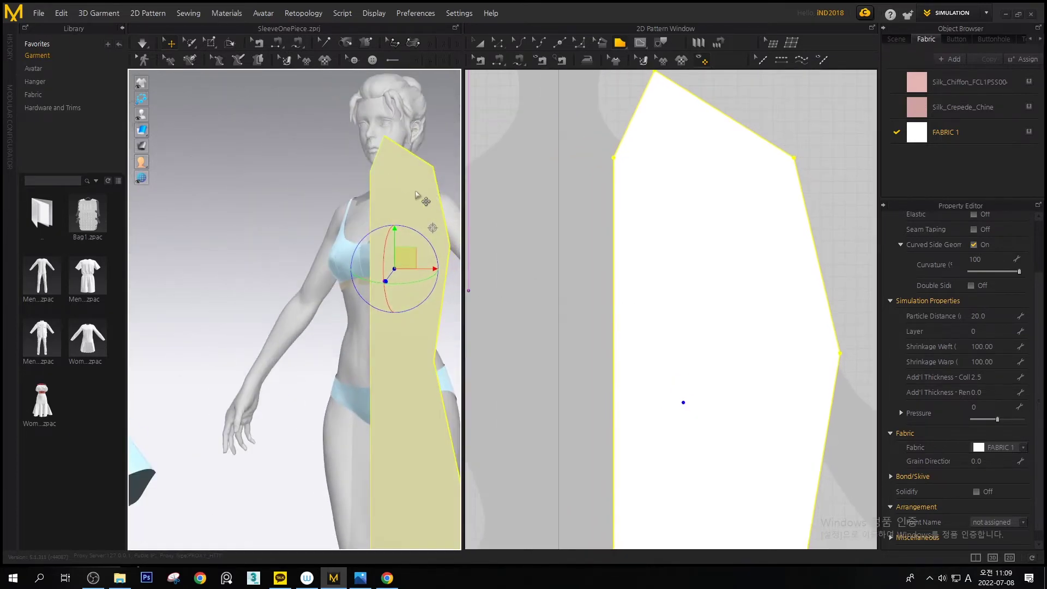
scroll(811, 339, "down", 5)
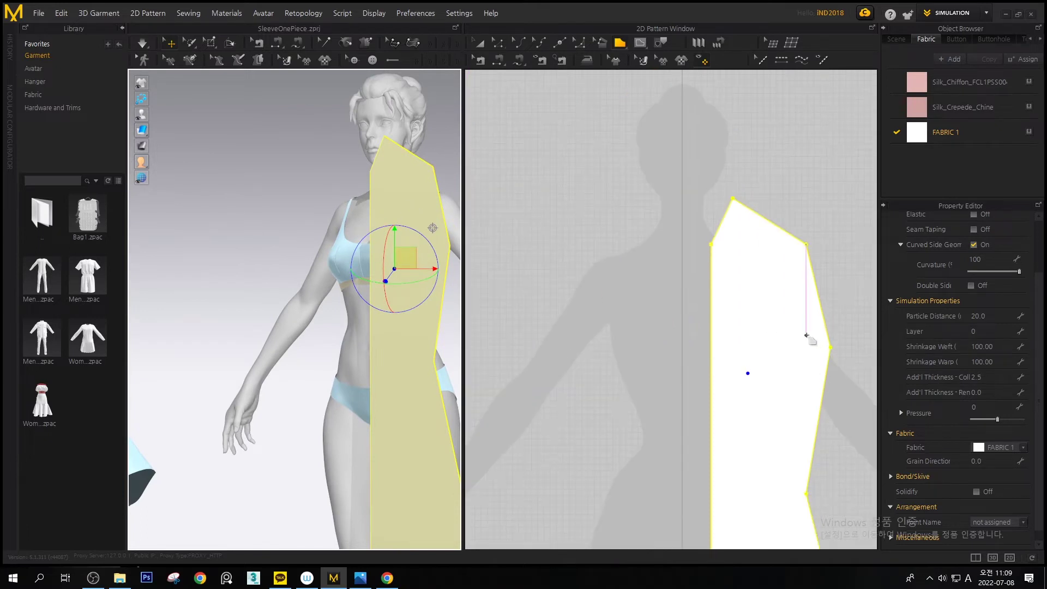
right_click_drag(769, 360, 702, 262)
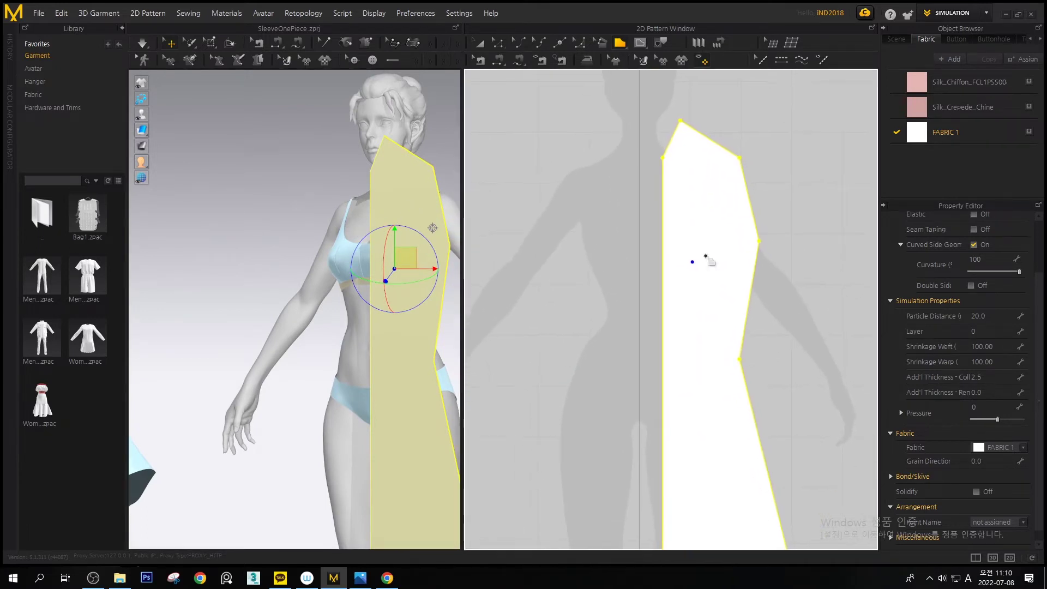
Move the panel clear of the silhouette in the 2D pattern view and beside the avatar in the 3D view
scroll(698, 256, "down", 2)
key("a")
left_click_drag(676, 284, 782, 285)
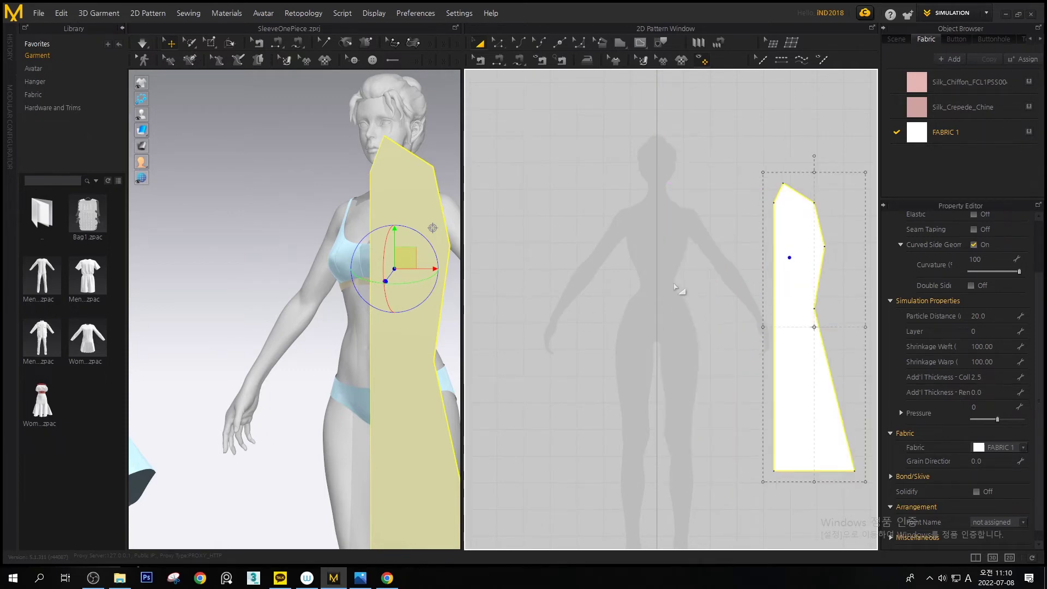
left_click_drag(405, 321, 192, 289)
right_click_drag(381, 320, 414, 316)
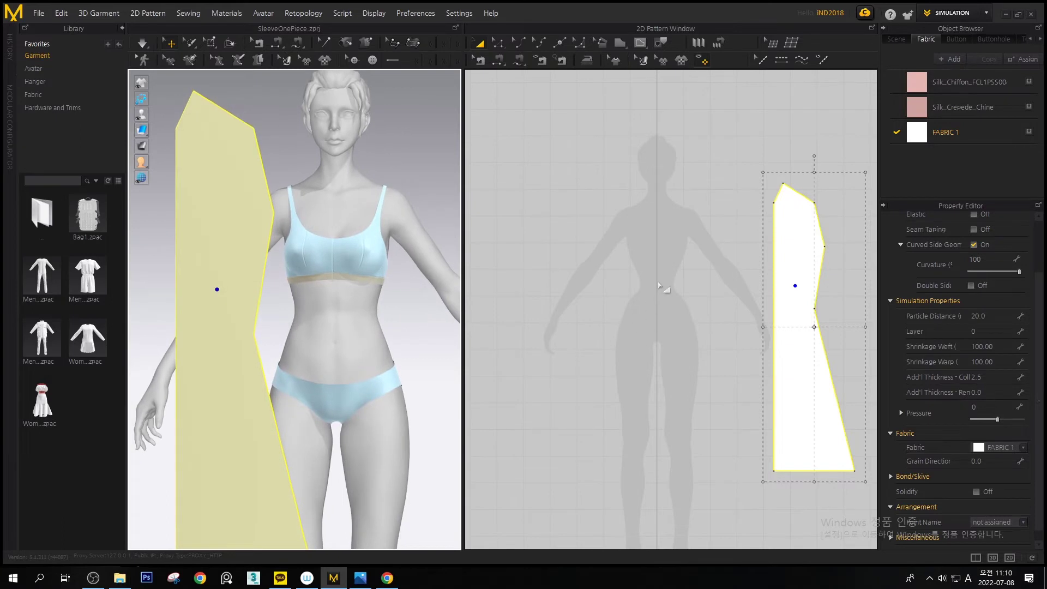
Reshape the top of the panel by moving its peak and outer shoulder points outward in the 2D pattern view
scroll(633, 311, "up", 5)
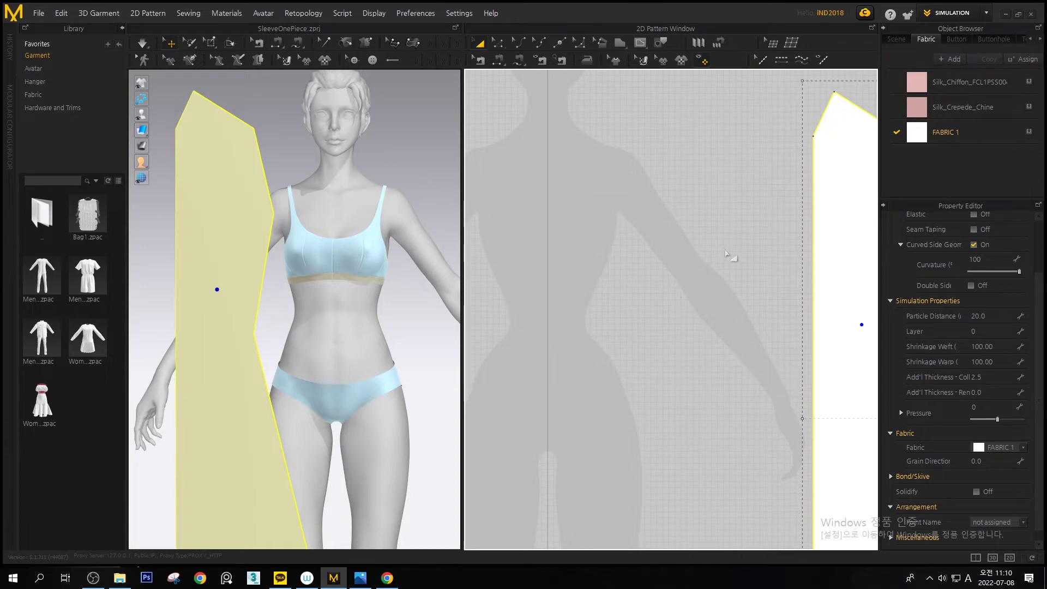
scroll(768, 269, "down", 4)
middle_click_drag(772, 270, 600, 255)
scroll(570, 292, "up", 7)
scroll(600, 263, "up", 6)
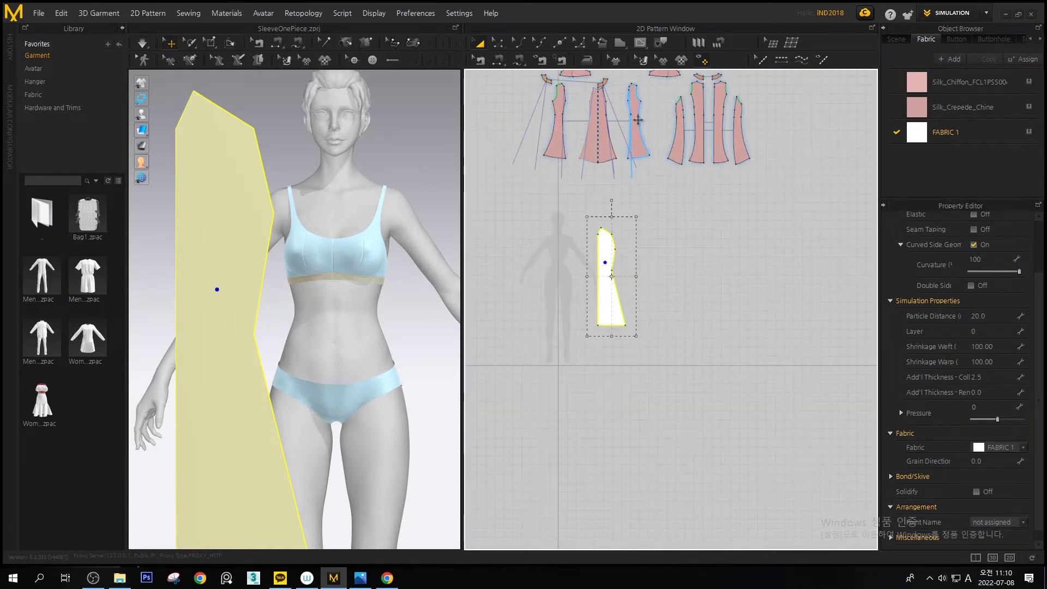
scroll(639, 127, "up", 5)
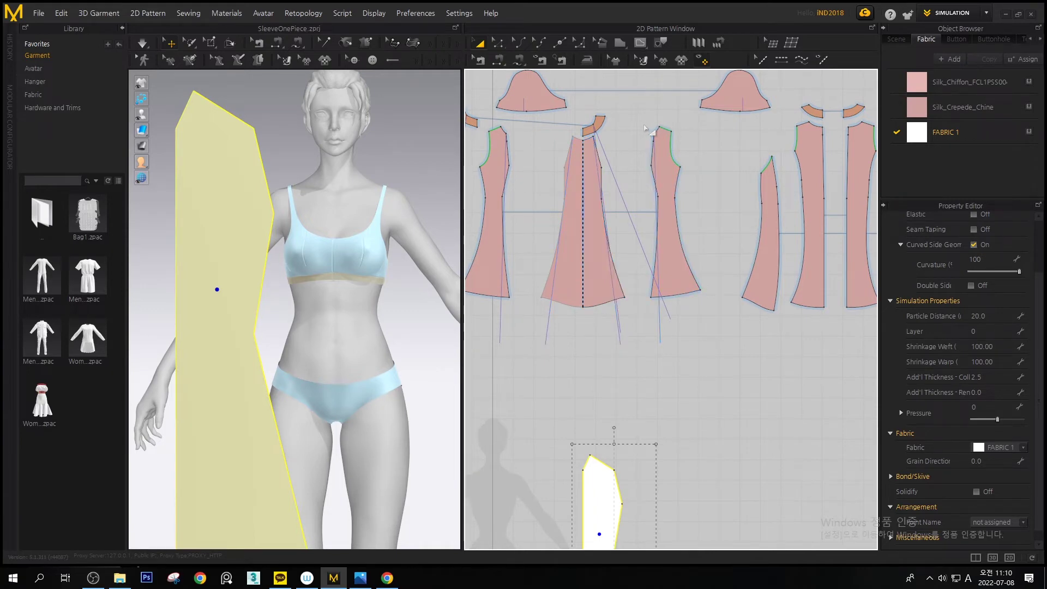
middle_click_drag(664, 337, 656, 244)
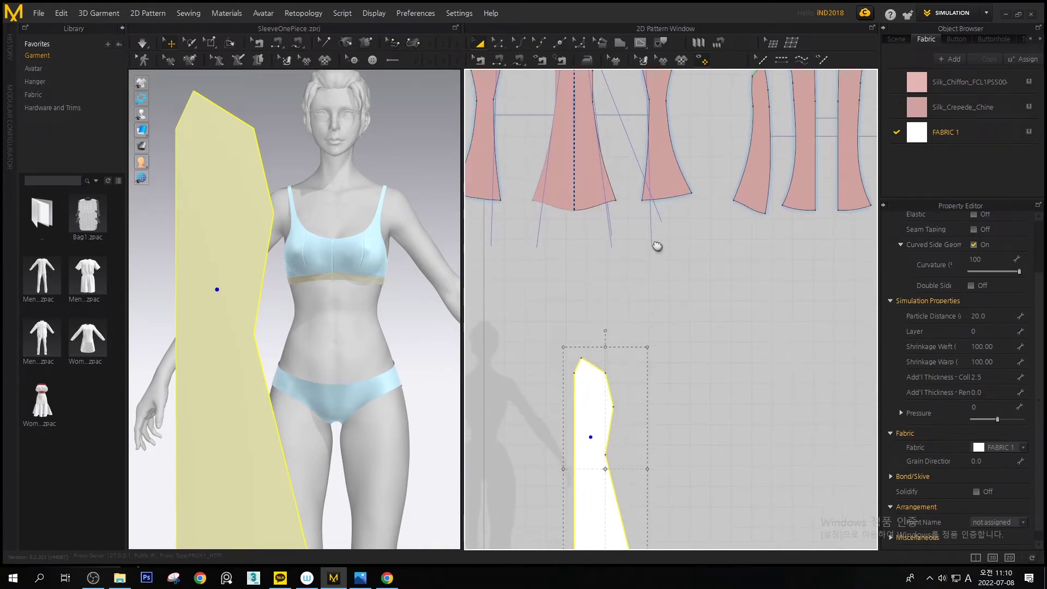
key("z")
right_click_drag(587, 353, 591, 274)
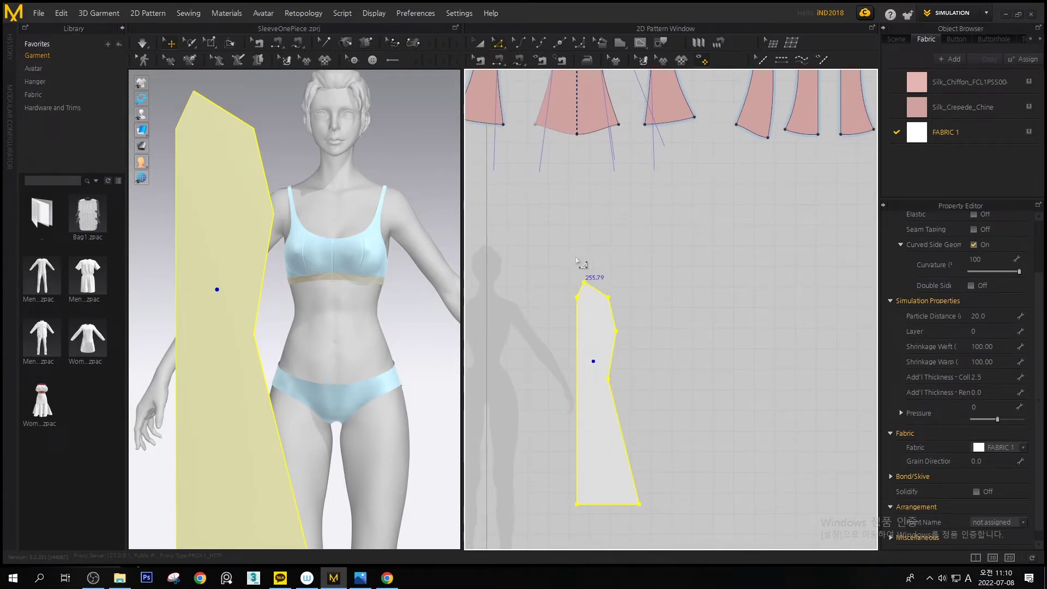
left_click(585, 282)
left_click_drag(584, 283, 622, 292)
scroll(618, 330, "down", 4)
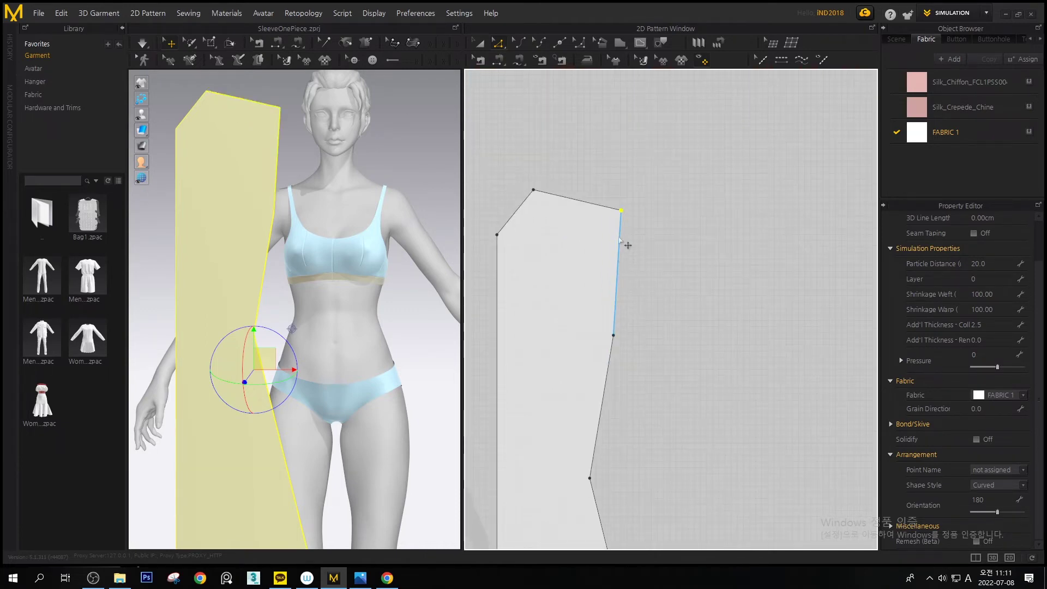
Move the panel's underarm and waist points outward to widen its shaped side edge
scroll(620, 221, "up", 3)
scroll(619, 233, "down", 2)
scroll(619, 235, "up", 4)
scroll(618, 237, "down", 3)
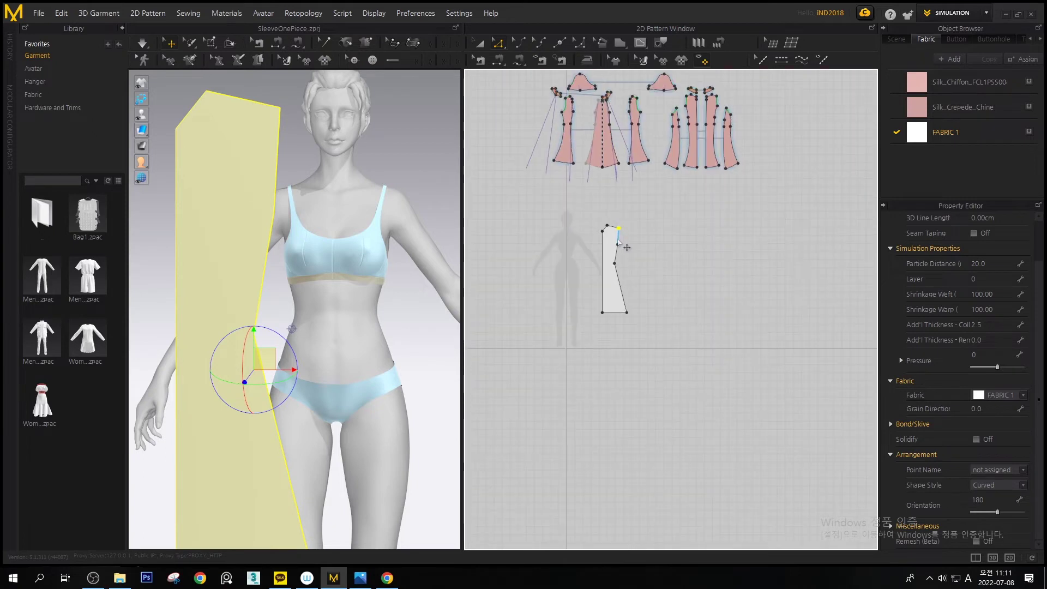
scroll(621, 238, "up", 4)
middle_click_drag(622, 221, 620, 297)
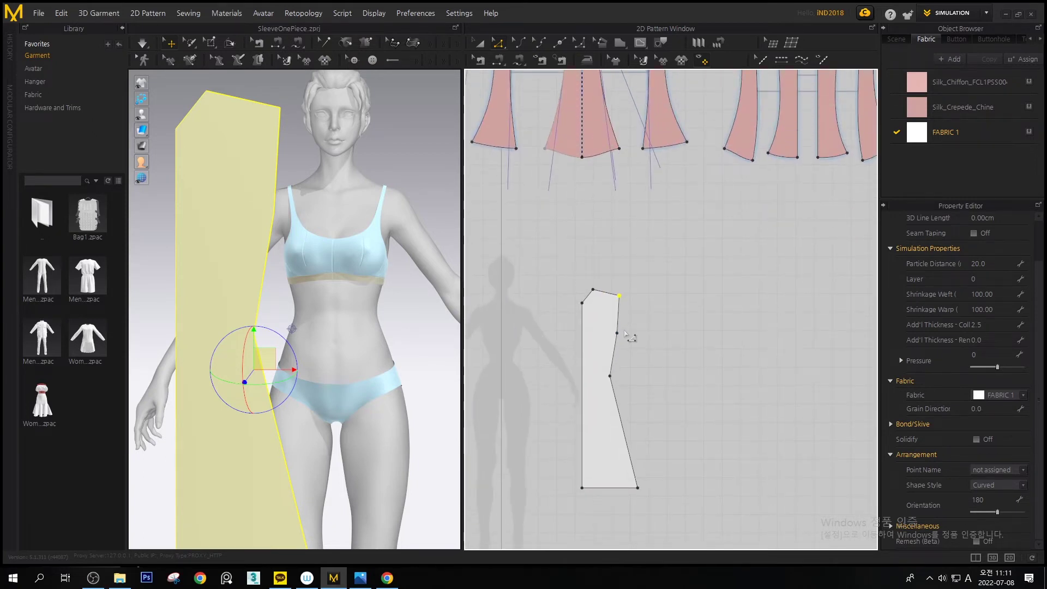
mouse_move(617, 334)
left_mouse_down()
mouse_move(630, 349)
mouse_move(635, 335)
mouse_move(633, 360)
mouse_move(631, 332)
left_mouse_up()
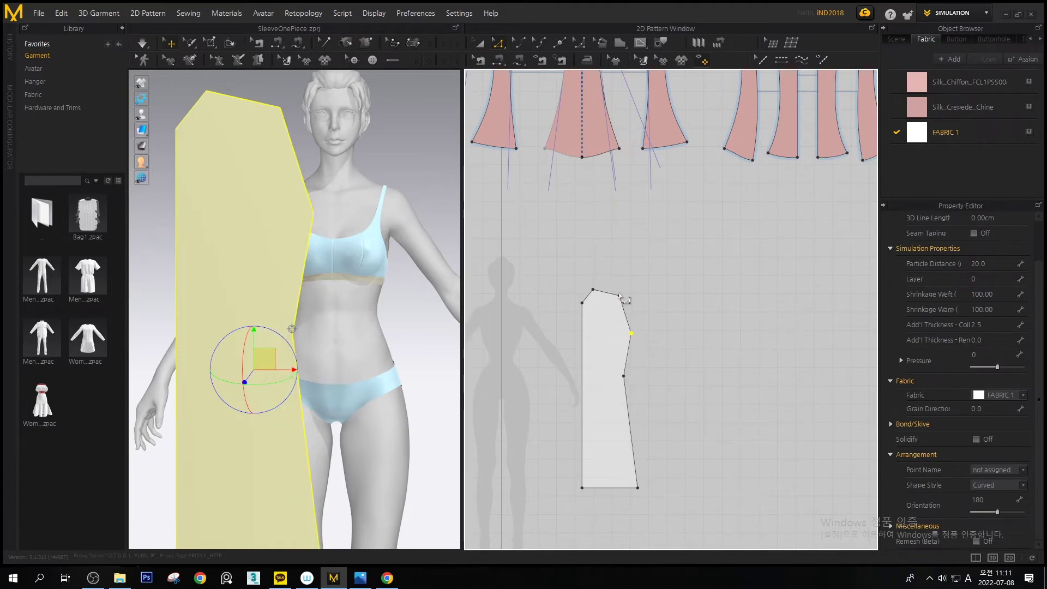
left_click(620, 294)
Lower the hem corner on the panel's straight edge so the hem slants up toward the side
middle_click_drag(618, 375, 514, 261)
middle_click_drag(512, 367, 587, 426)
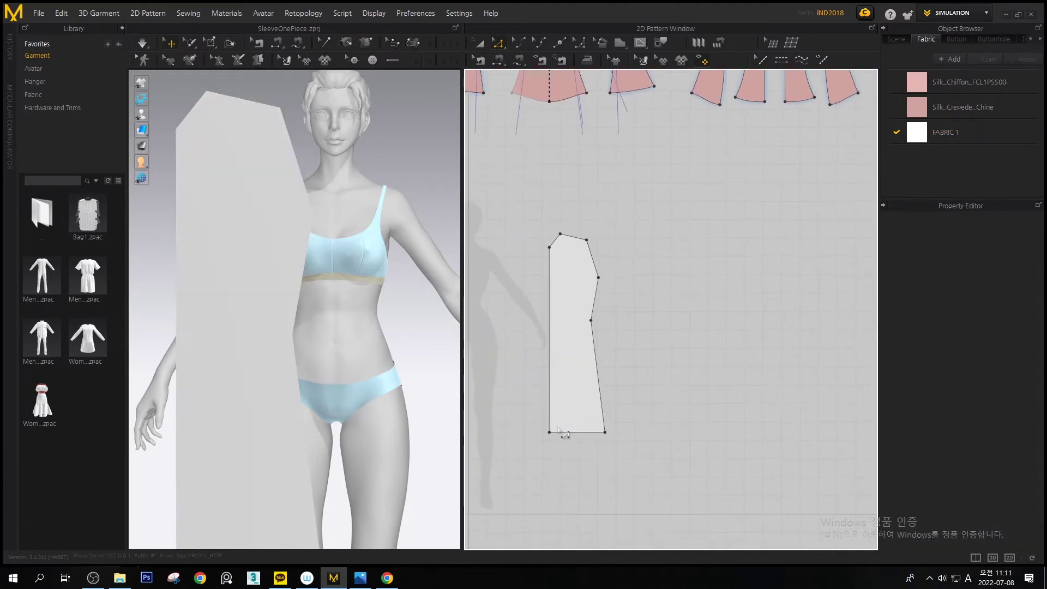
left_click_drag(550, 434, 549, 458)
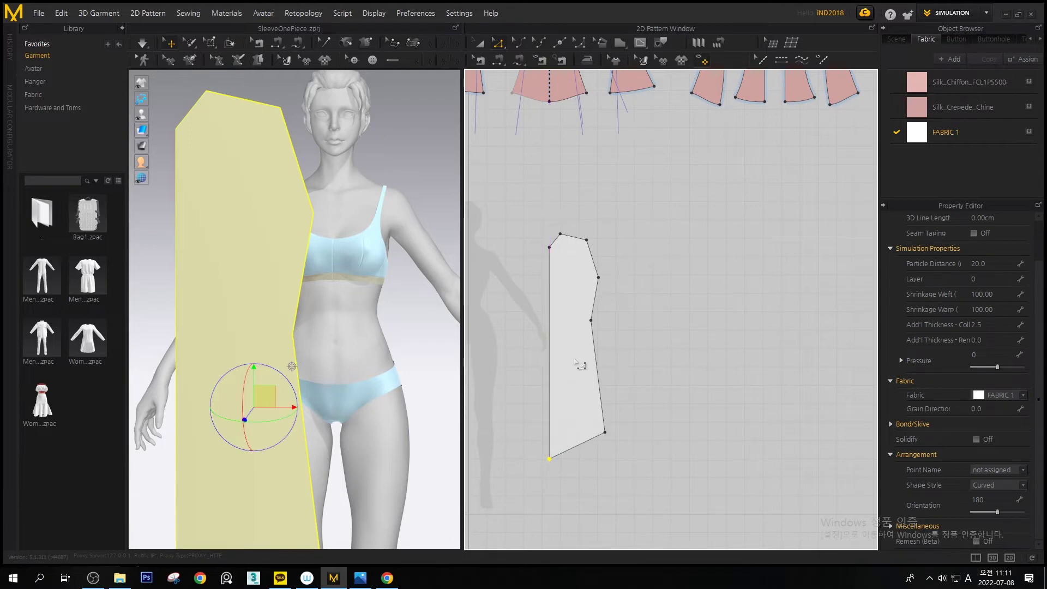
Move the reshaped panel onto half of the avatar silhouette in 2D and reposition it in the 3D view
scroll(546, 267, "up", 3)
middle_click_drag(548, 277, 583, 281)
middle_click_drag(346, 277, 380, 263)
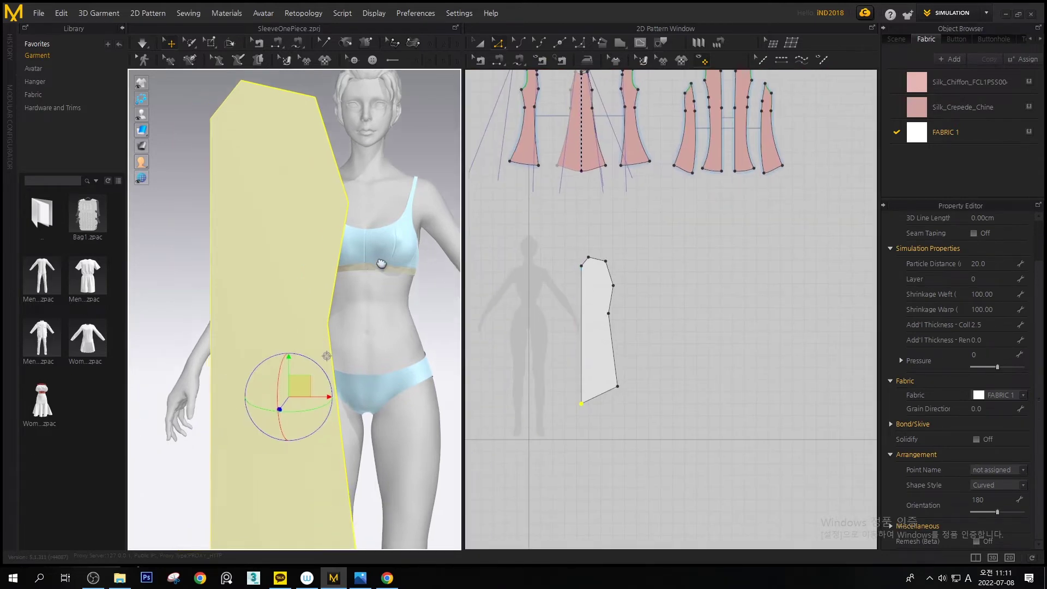
scroll(379, 264, "up", 2)
key("a")
left_click_drag(603, 302, 551, 309)
left_click_drag(314, 279, 405, 305)
Select the panel in 3D and set the gizmo to Screen Coordinate
right_click_drag(370, 314, 388, 354)
left_click(382, 348)
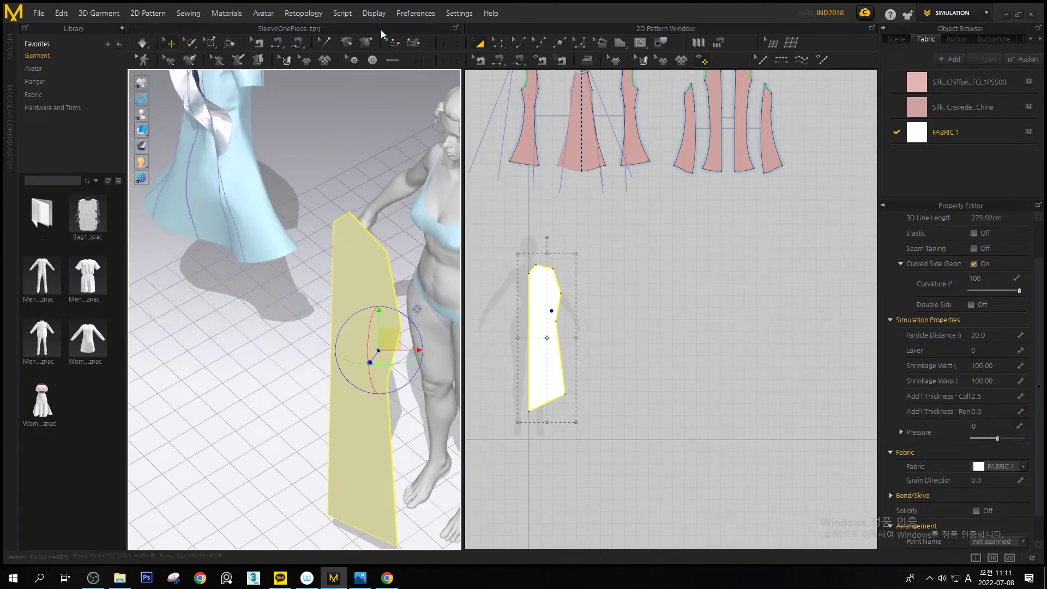
left_click(377, 14)
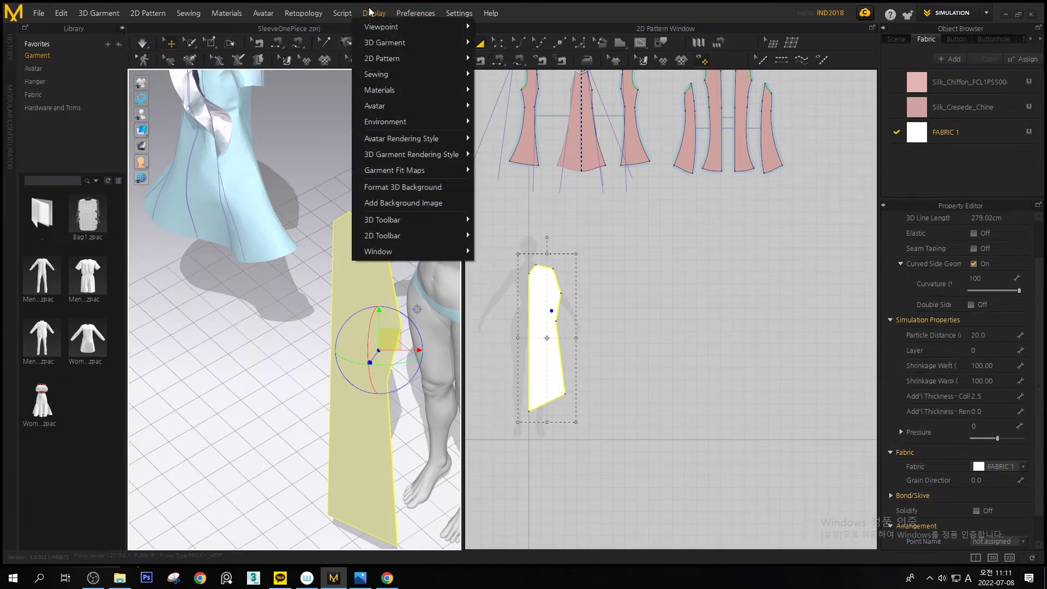
left_click(362, 13)
left_click(416, 13)
mouse_move(489, 28)
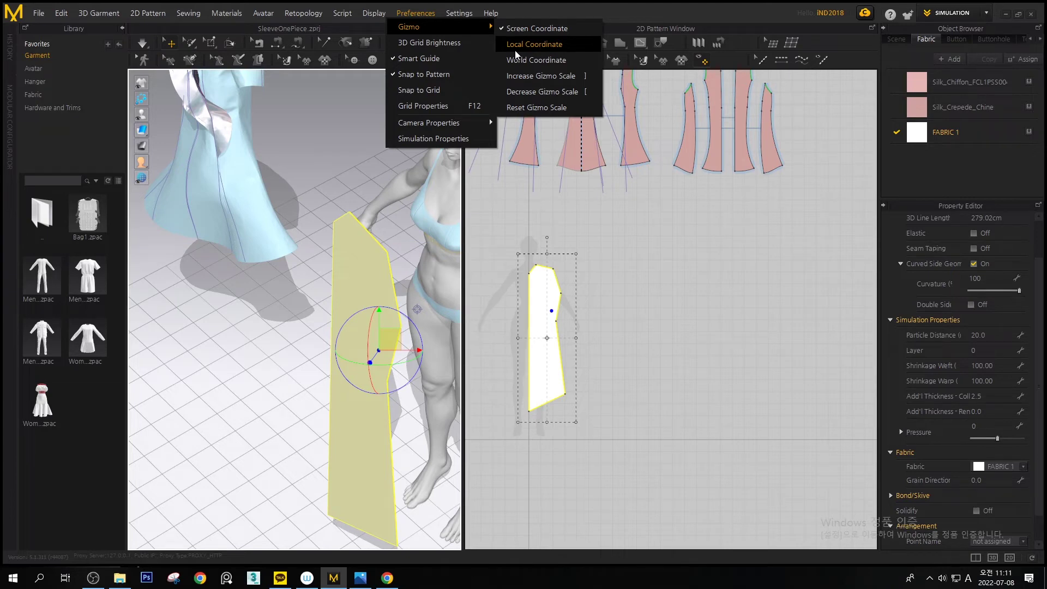
left_click(518, 30)
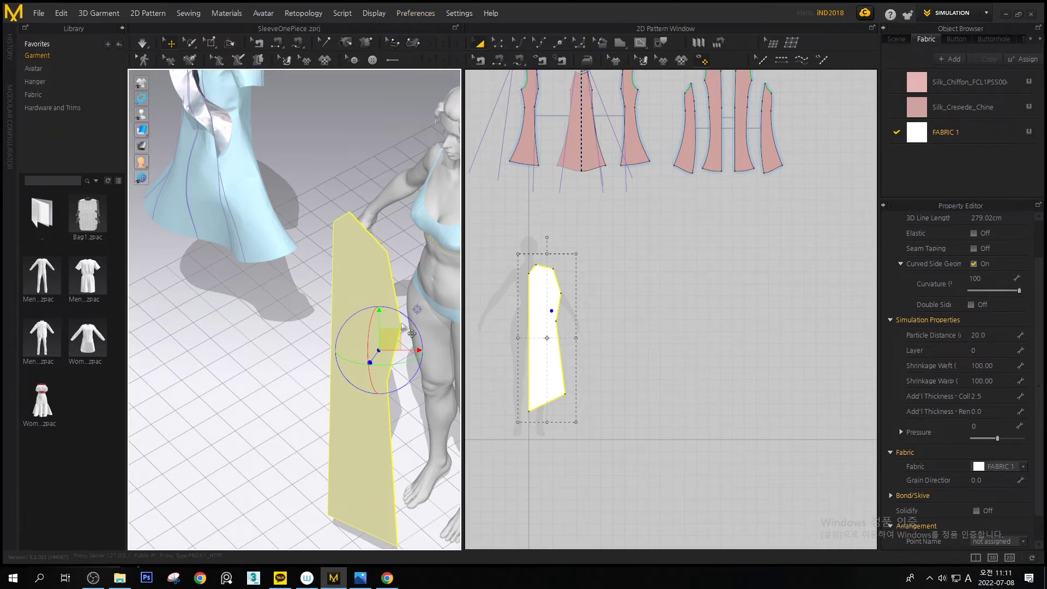
Shift the panel slightly with the gizmo in the front 3D view
middle_click_drag(402, 319, 319, 235)
right_click_drag(321, 238, 82, 266)
key("2")
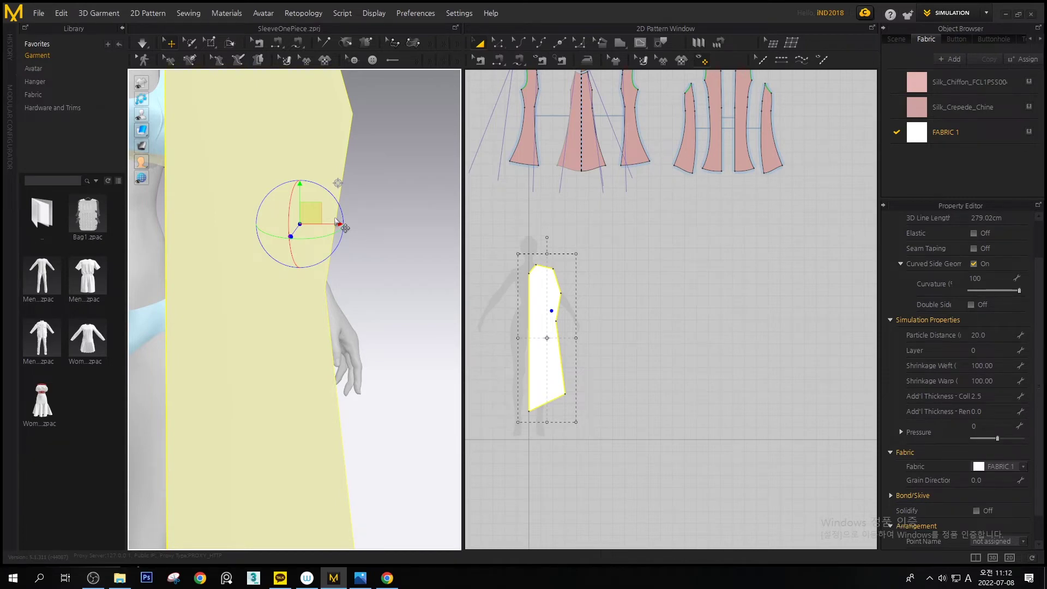
left_click_drag(315, 208, 333, 230)
right_click_drag(378, 147, 311, 240)
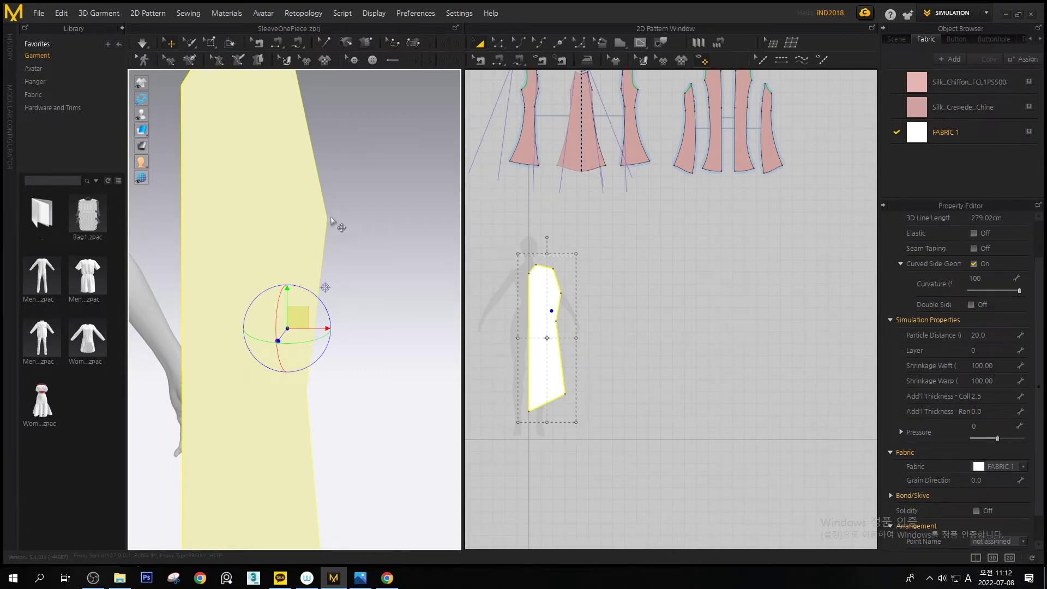
Set the gizmo to Local Coordinate and tilt the panel in the 3D view with it
left_click(381, 15)
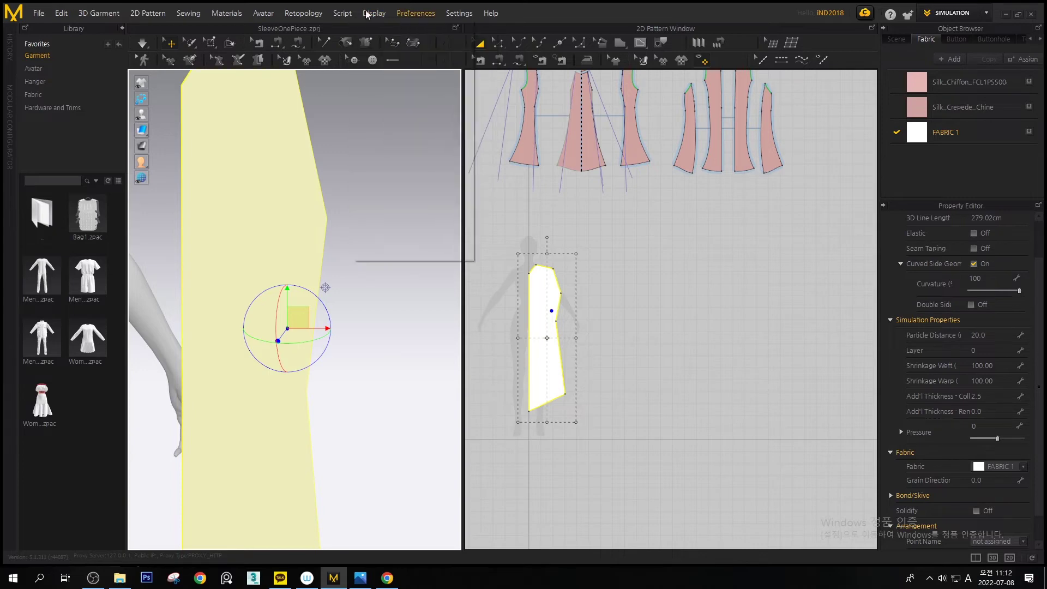
mouse_move(396, 24)
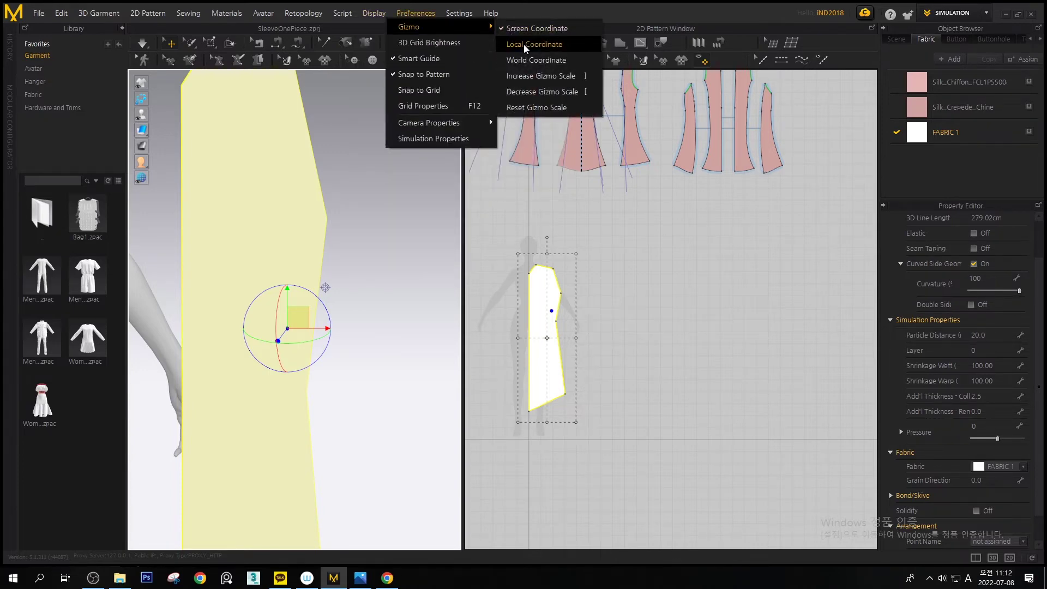
left_click(533, 44)
right_click_drag(358, 309, 401, 327)
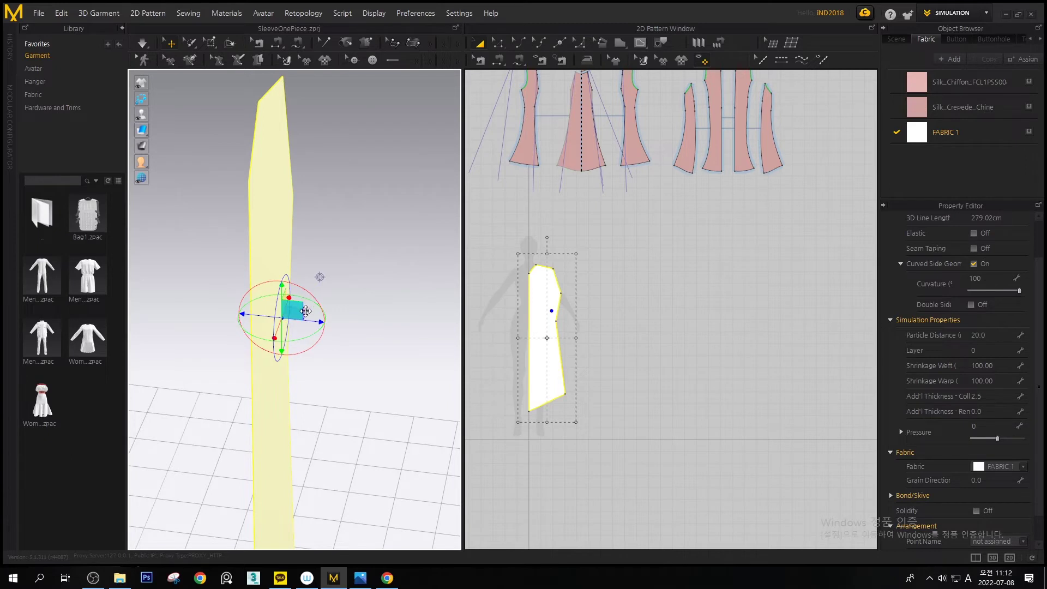
left_click_drag(319, 306, 305, 286)
right_click_drag(340, 292, 310, 282)
mouse_move(301, 297)
left_mouse_down()
mouse_move(325, 305)
mouse_move(281, 294)
left_mouse_up()
right_click_drag(281, 294, 311, 306)
Try dragging the tilted panel with the gizmo in side views and undo each attempt
left_click_drag(299, 296, 311, 316)
key("ctrl+z")
left_click(269, 325)
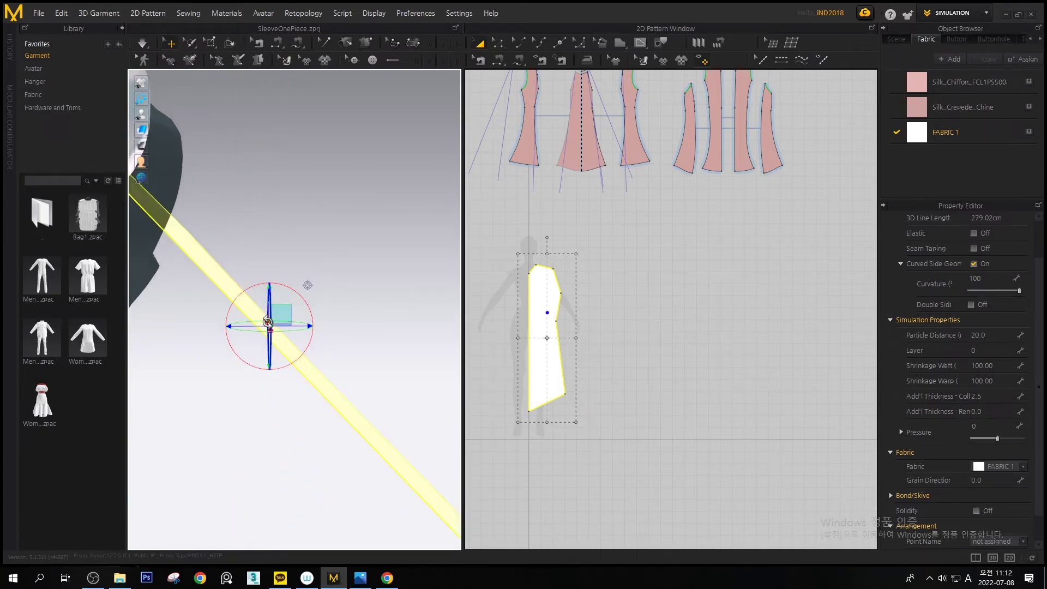
right_click_drag(304, 383, 254, 306)
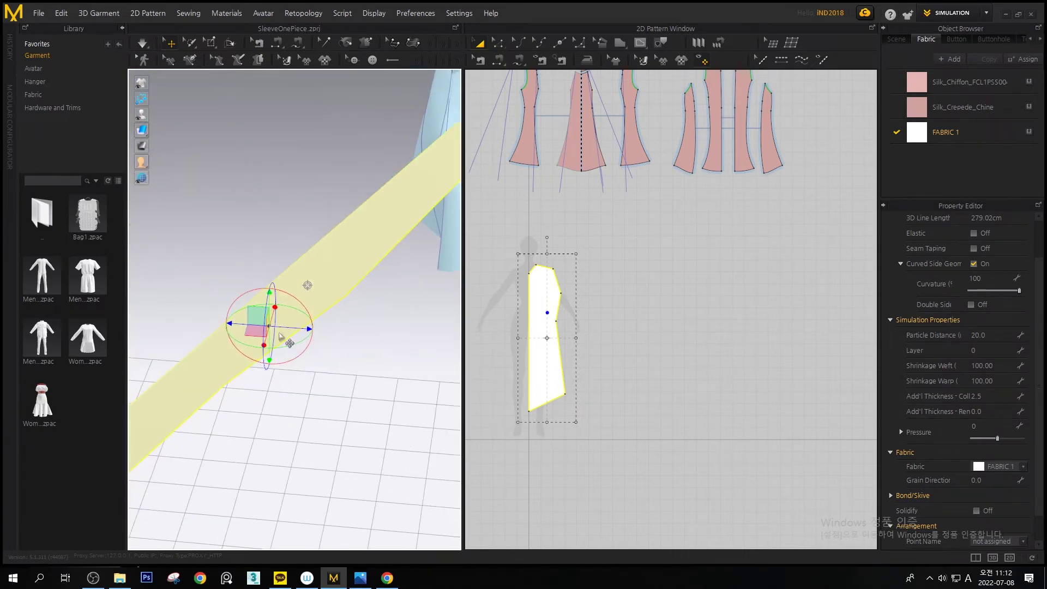
left_click_drag(236, 312, 252, 266)
key("ctrl+z")
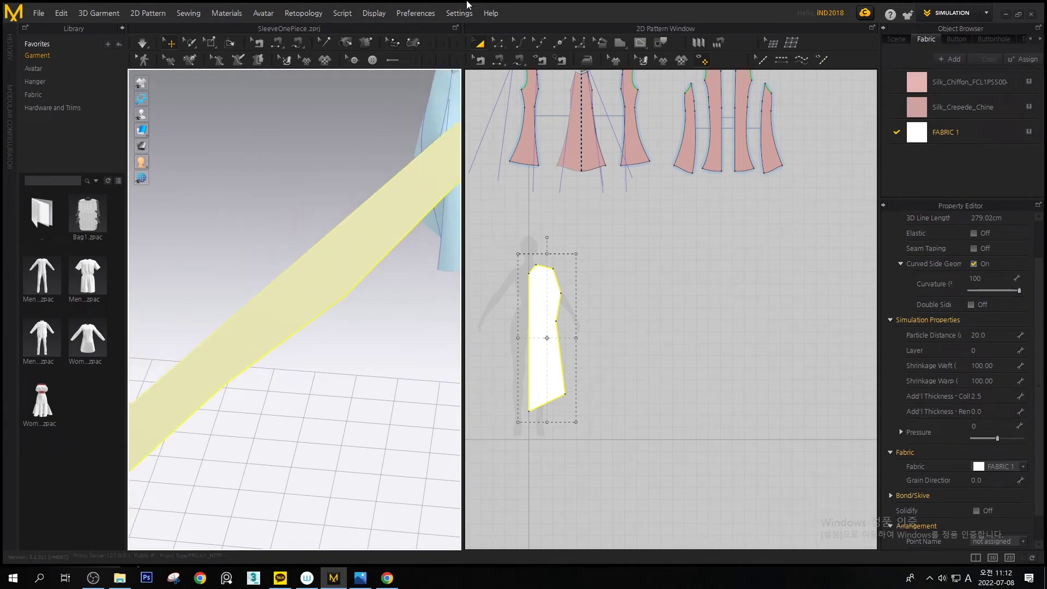
Set the gizmo to World Coordinate and rotate the tilted panel around the red axis in 3D
left_click(382, 16)
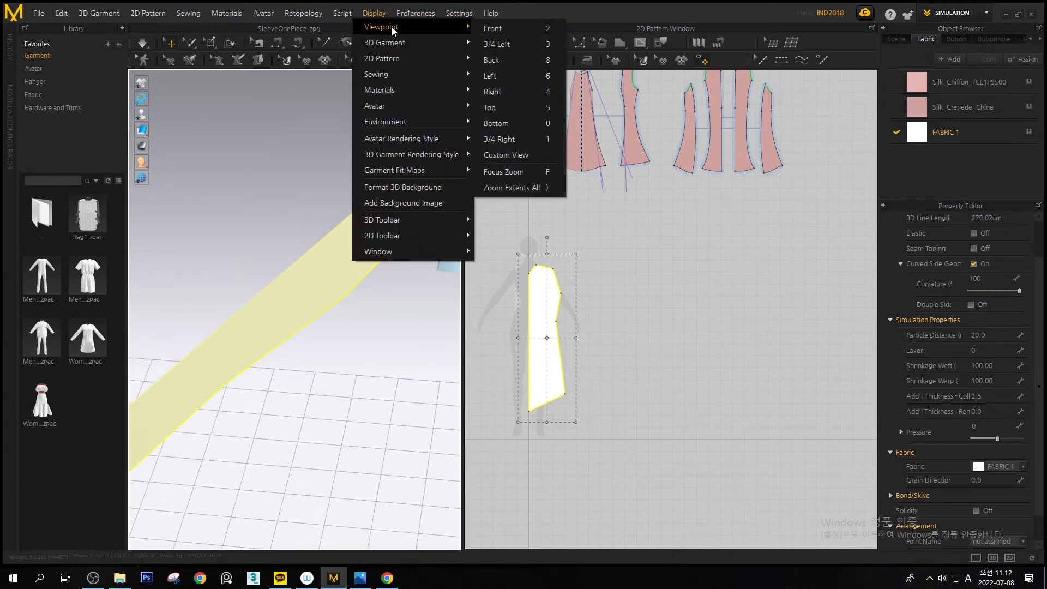
mouse_move(425, 28)
left_click(536, 60)
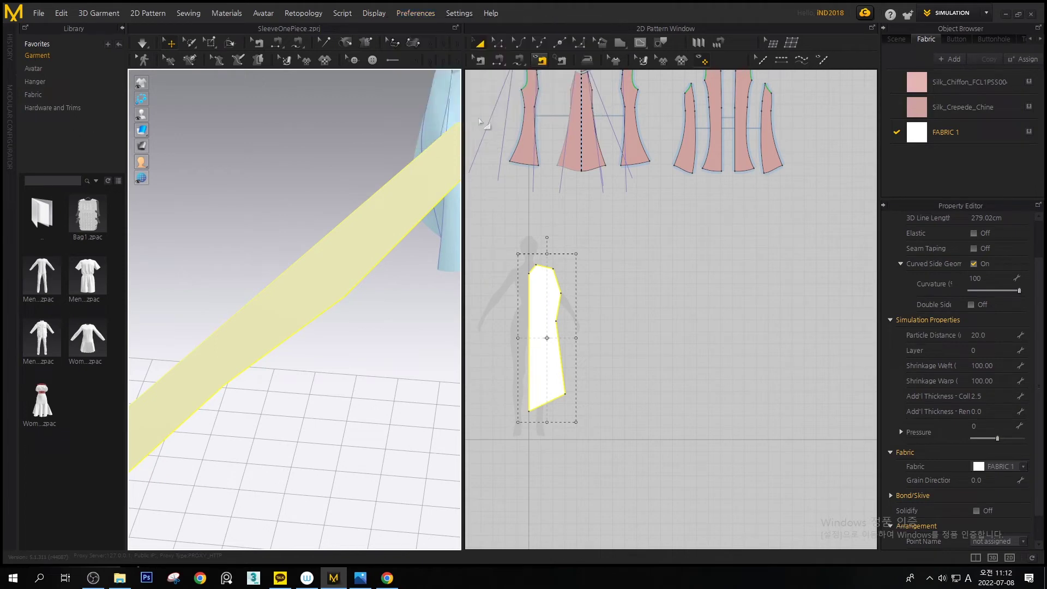
scroll(337, 257, "down", 1)
left_click(339, 257)
right_click_drag(367, 246, 317, 174)
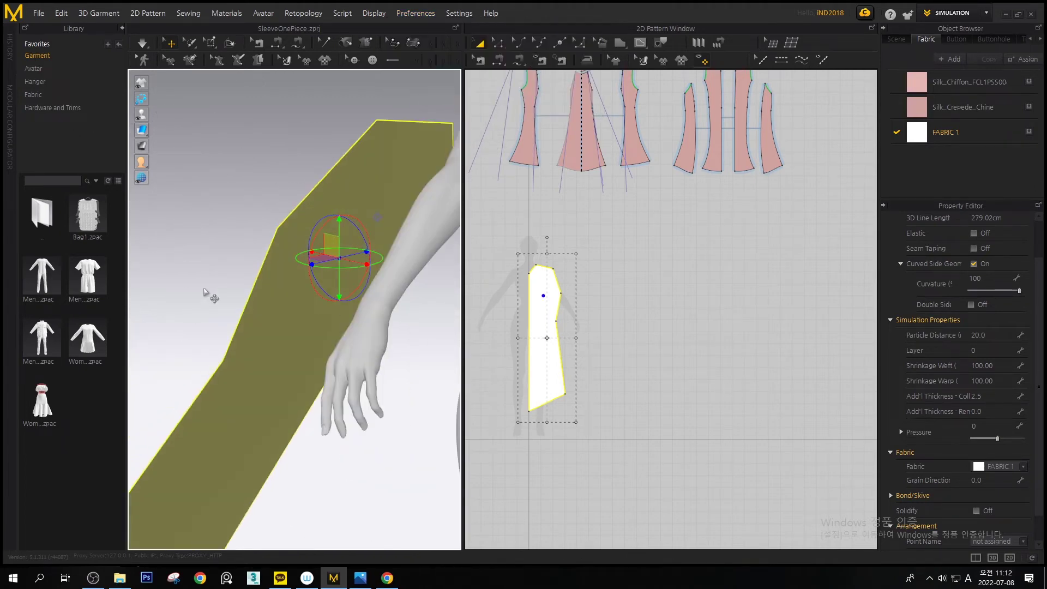
right_click_drag(337, 234, 200, 204)
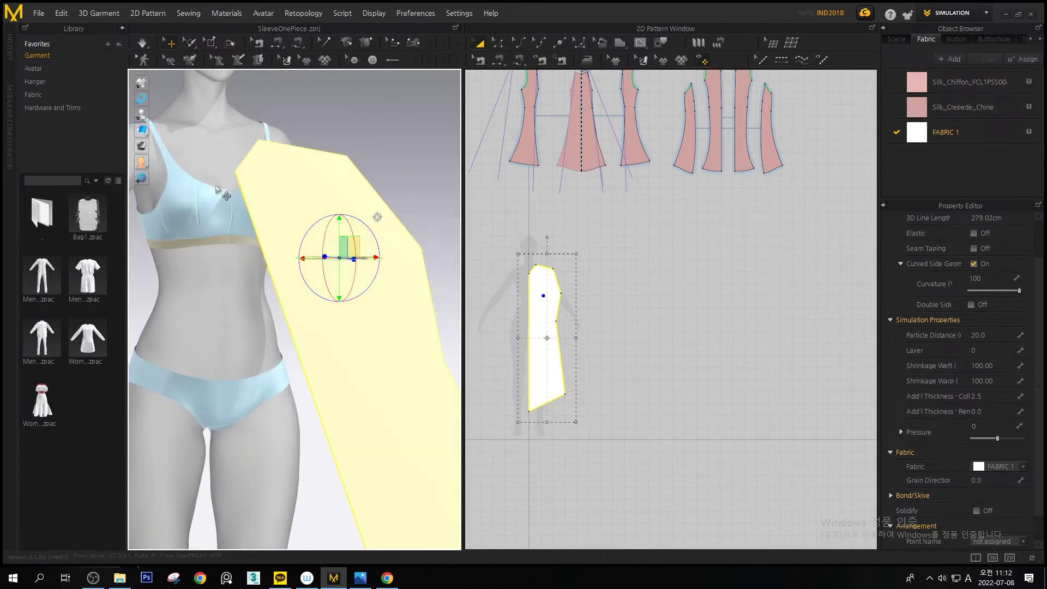
middle_click_drag(371, 234, 318, 184)
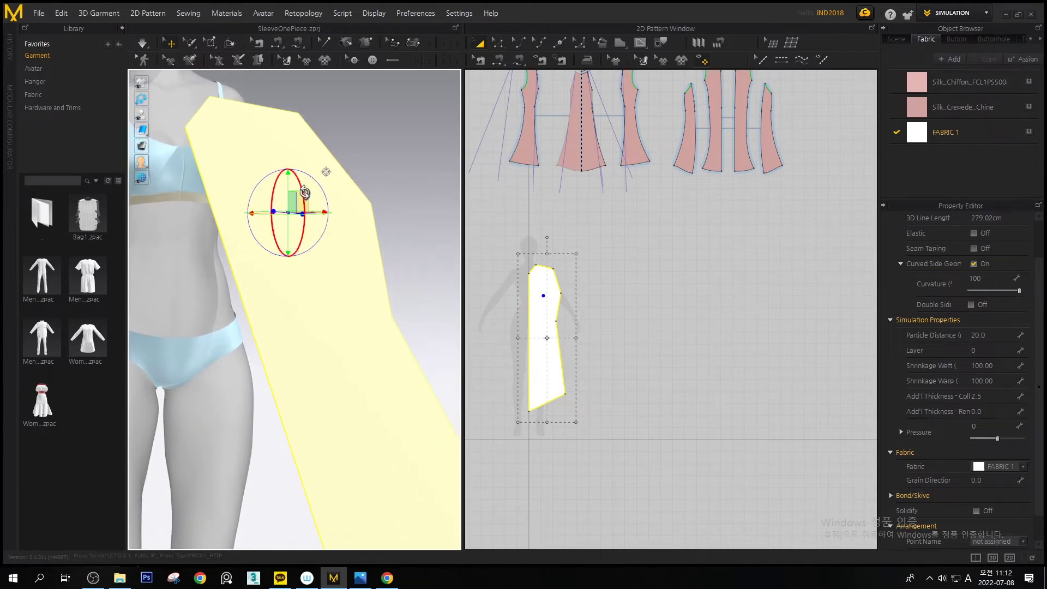
left_click_drag(304, 192, 314, 229)
right_click_drag(314, 226, 248, 233)
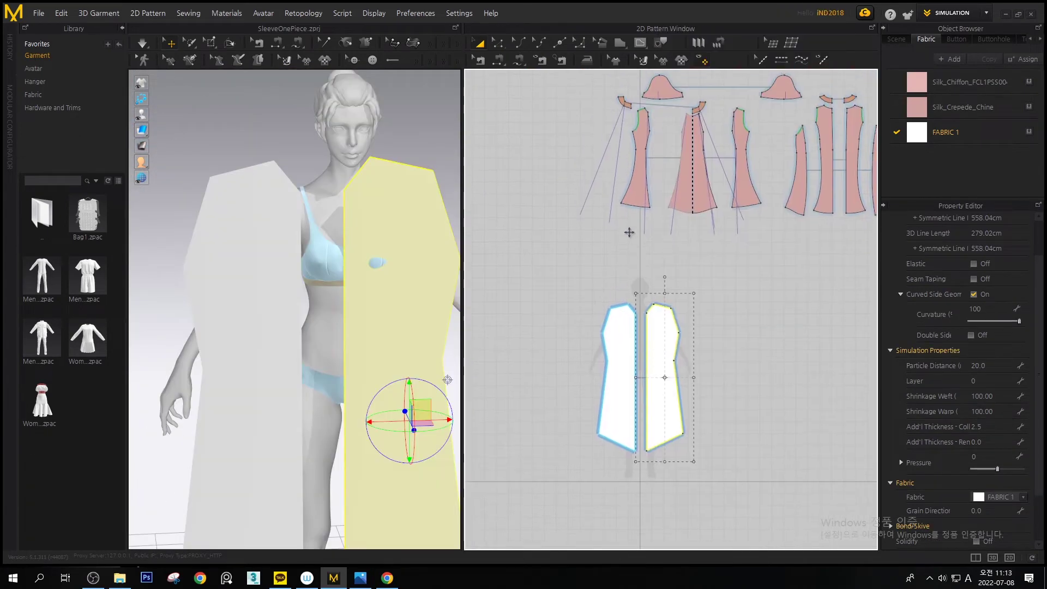
Draw a trial rectangle pattern beside the dress halves and open its context menu to show the symmetric clone options
right_click(639, 440)
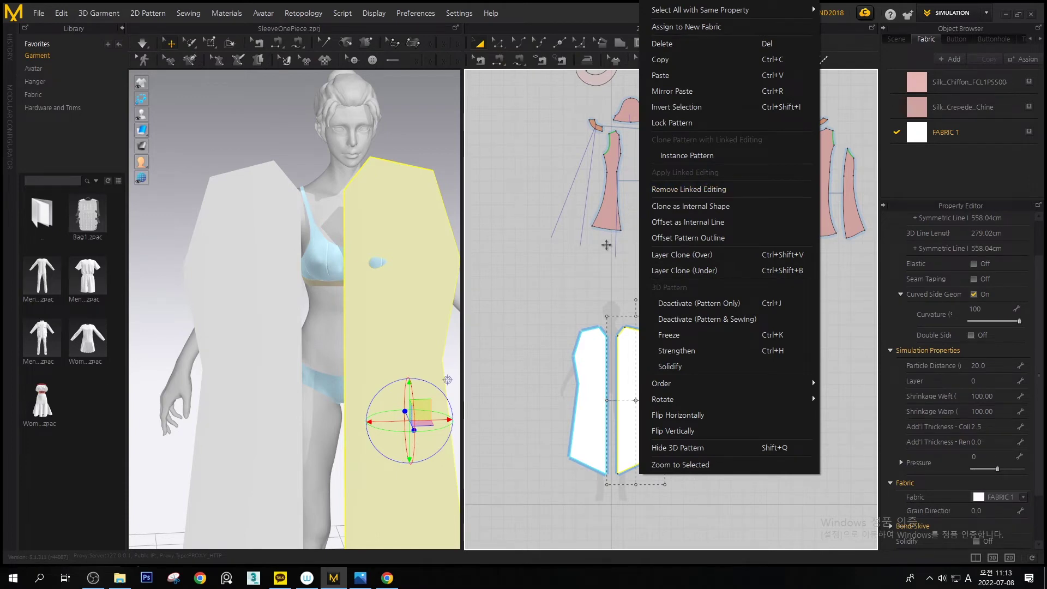
middle_click_drag(595, 191, 573, 229)
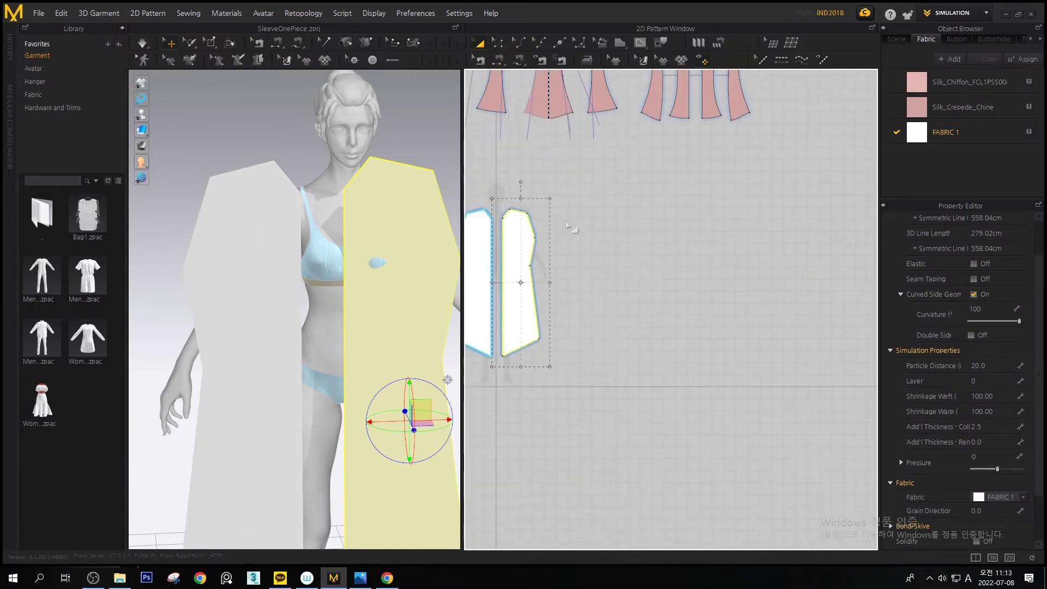
key("s")
left_click_drag(612, 256, 720, 350)
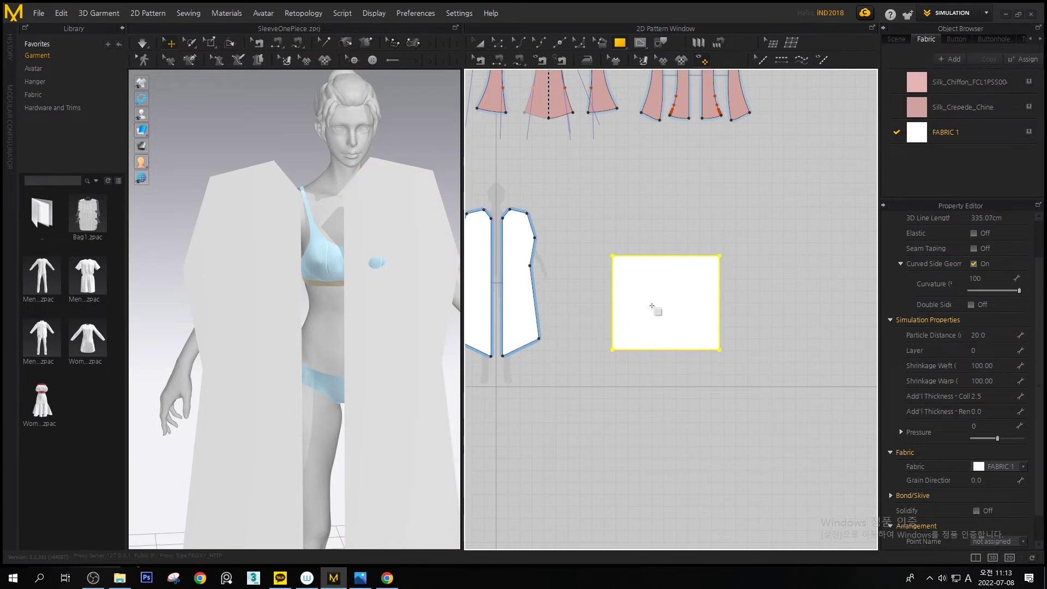
right_click(654, 309)
middle_click_drag(604, 256, 580, 297)
key("a")
left_click(637, 326)
right_click(637, 326)
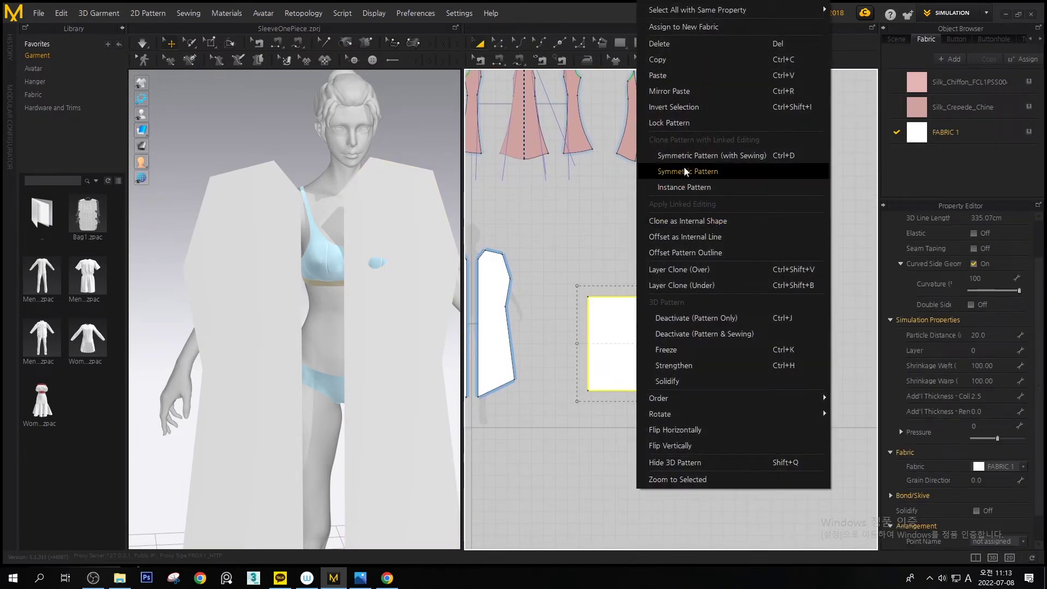
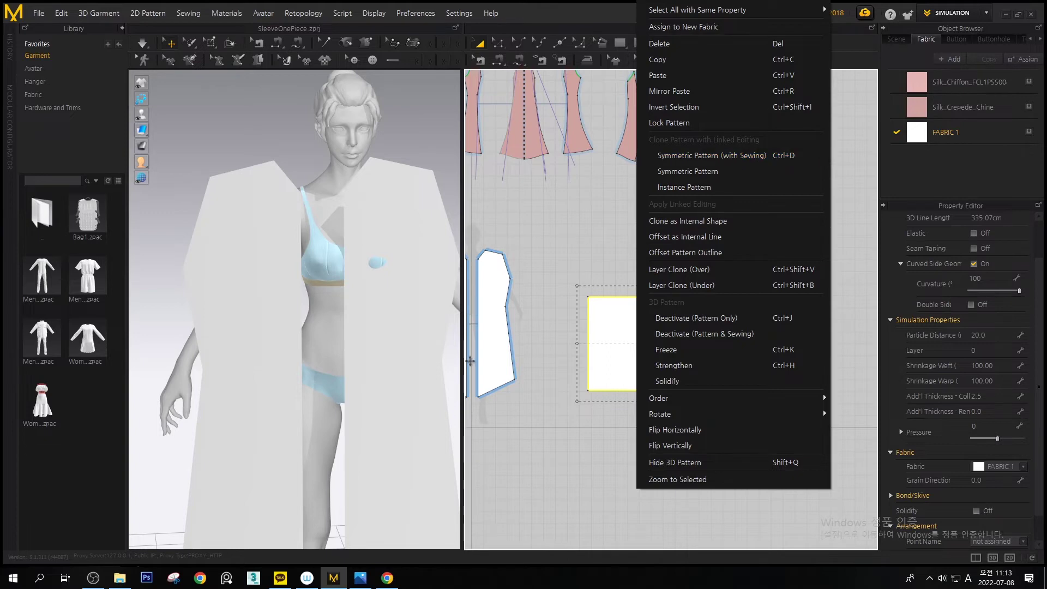
Reposition the two mirrored halves in 3D so their gap is centred in front of the avatar
middle_click_drag(505, 339, 489, 331)
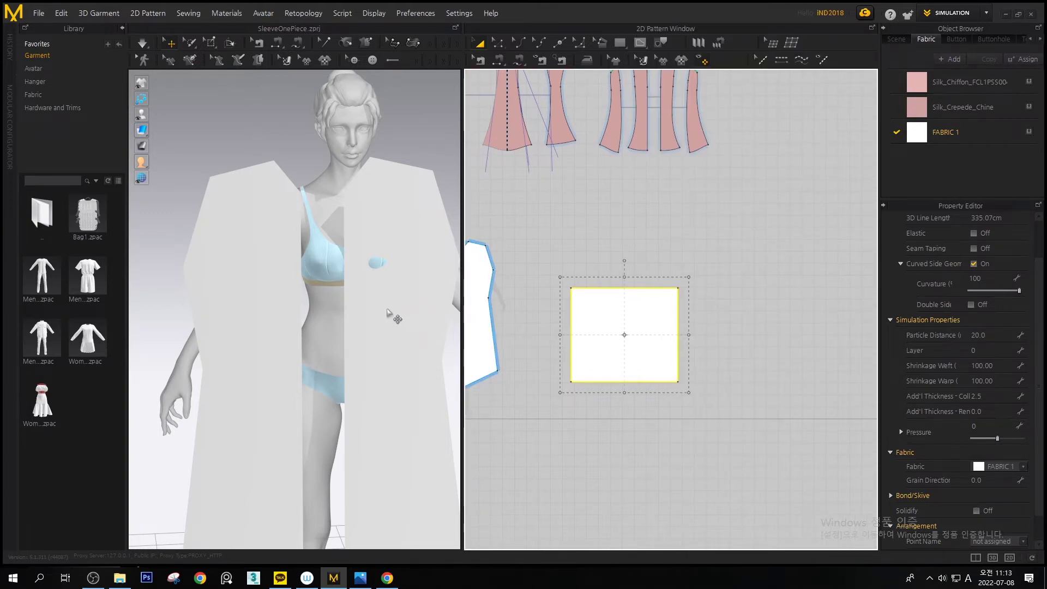
left_click(424, 327)
left_click_drag(427, 315, 314, 352)
middle_click_drag(474, 277, 661, 229)
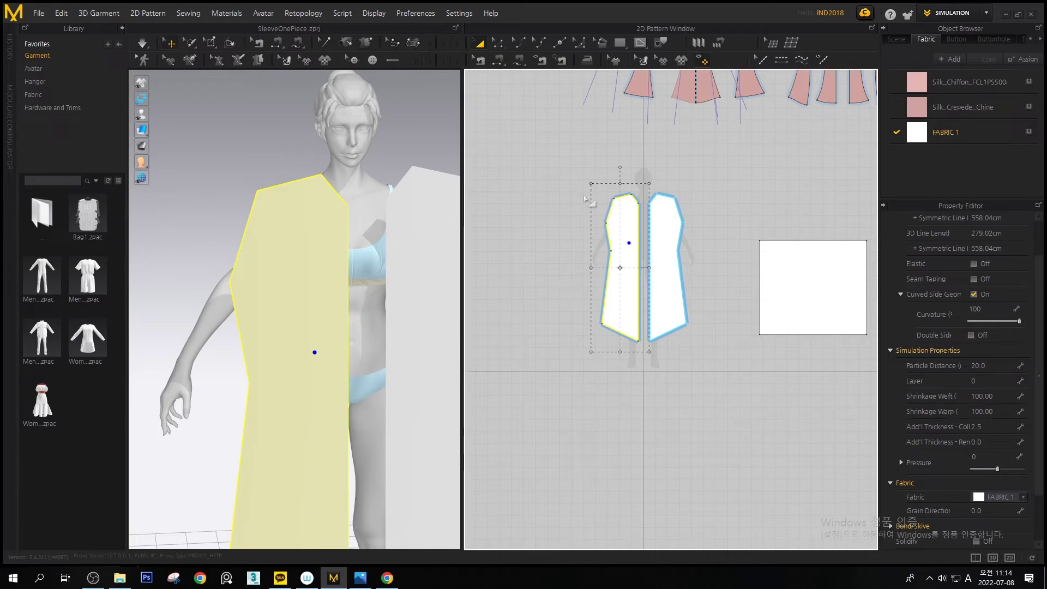
Delete the trial rectangle from the 2D layout and select one of the dress halves
left_click(800, 262)
key("Delete")
left_click(630, 244)
middle_click_drag(374, 299, 276, 272)
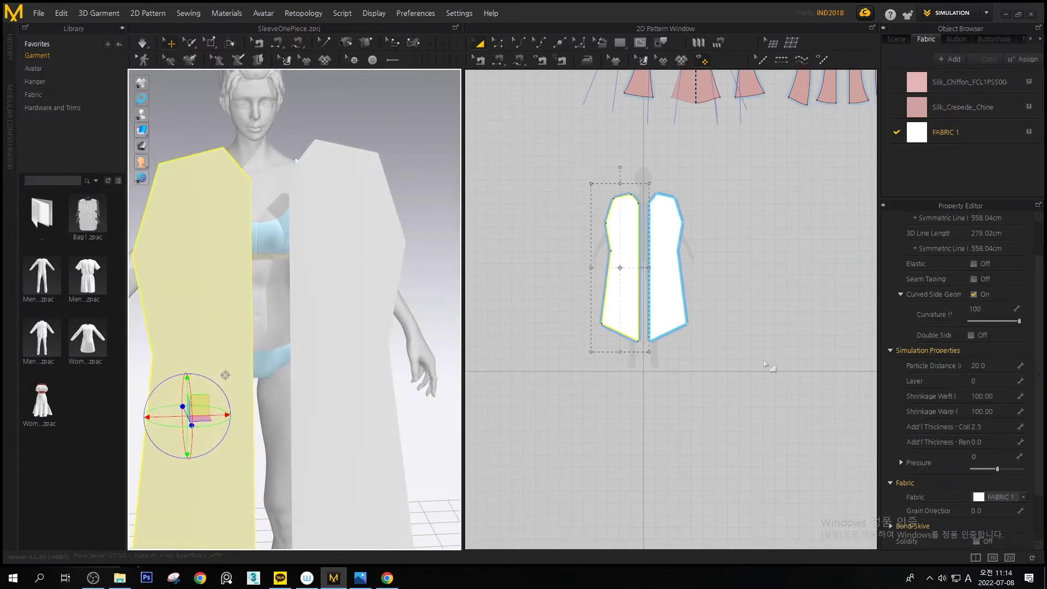
Select both dress halves and paste a copy of the pair about 99 cm to their right in 2D
left_click_drag(736, 370, 424, 107)
middle_click_drag(649, 262, 619, 427)
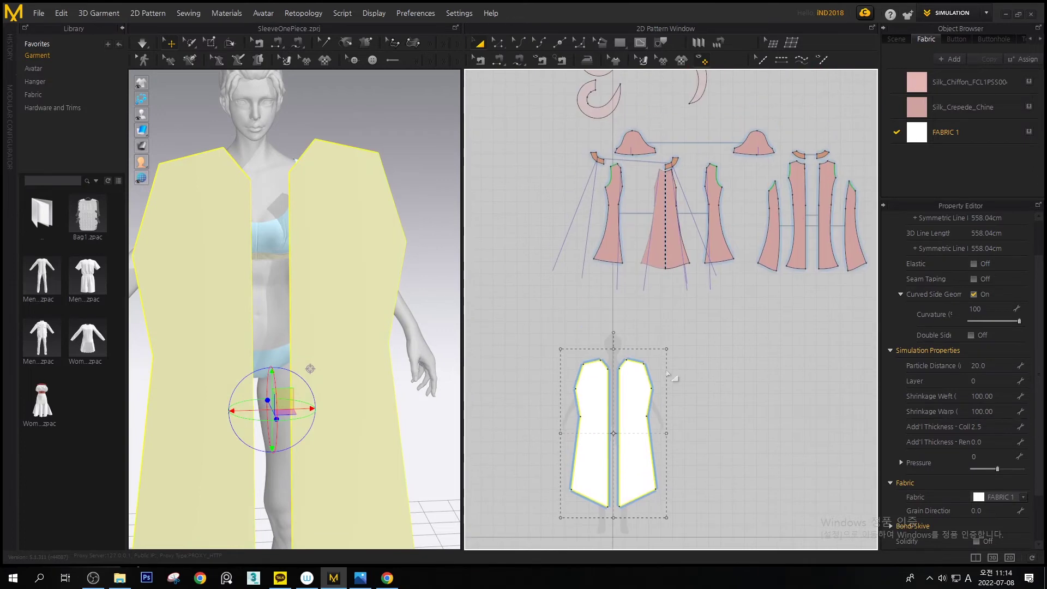
middle_click_drag(676, 369, 692, 307)
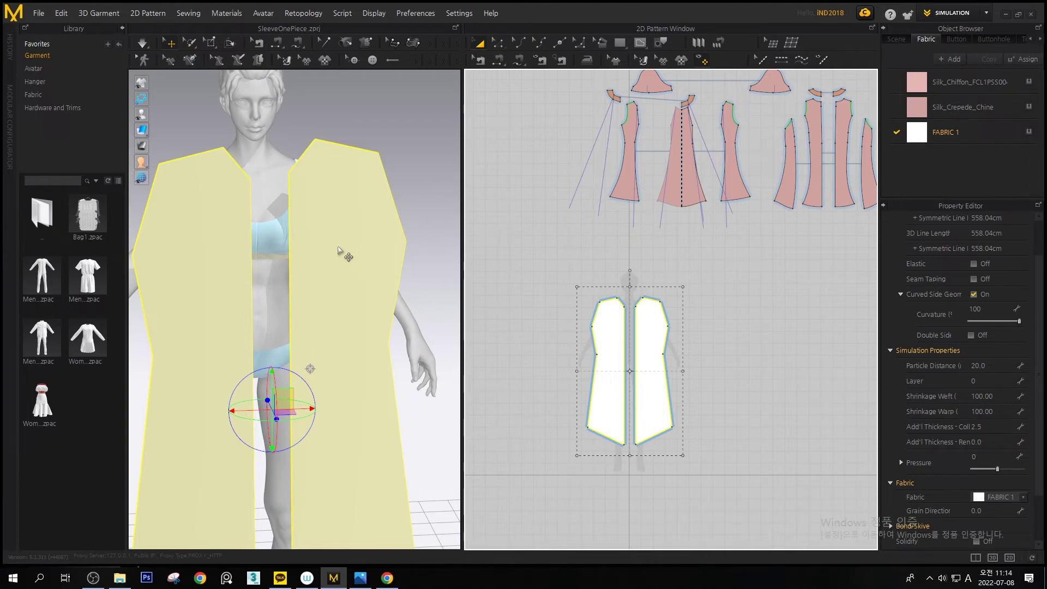
middle_click_drag(646, 373, 621, 349)
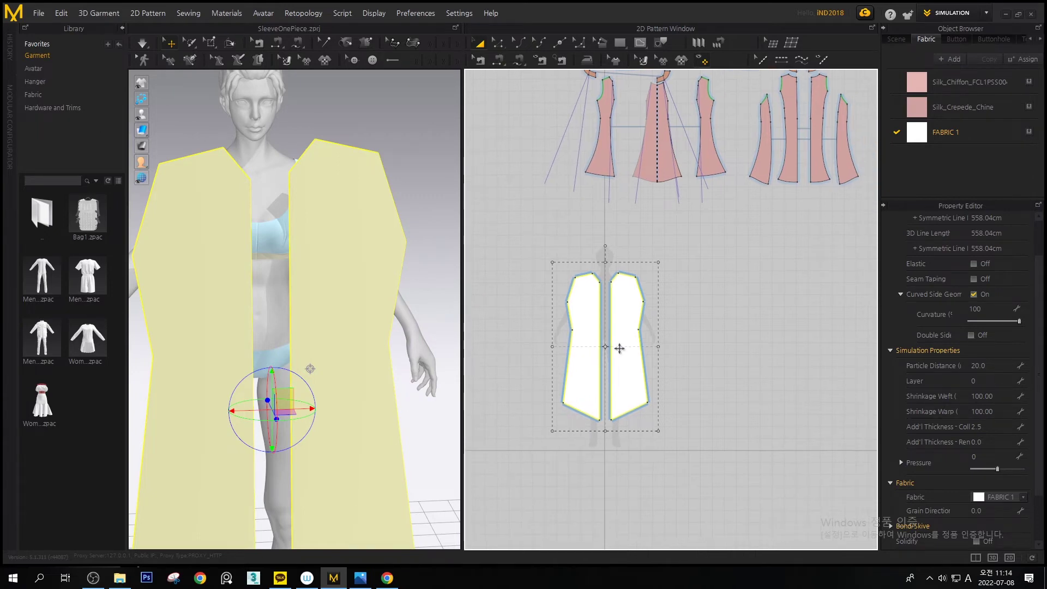
key("ctrl+v")
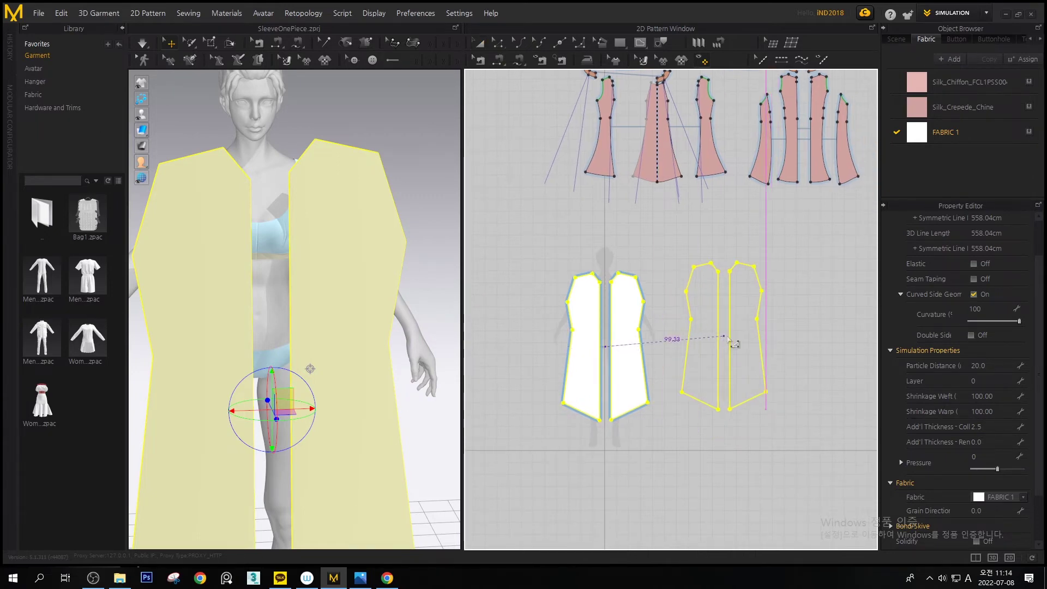
left_click(724, 336)
Move the pasted pair of panels behind the avatar in the 3D view
middle_click_drag(405, 325, 133, 280)
scroll(283, 283, "down", 6)
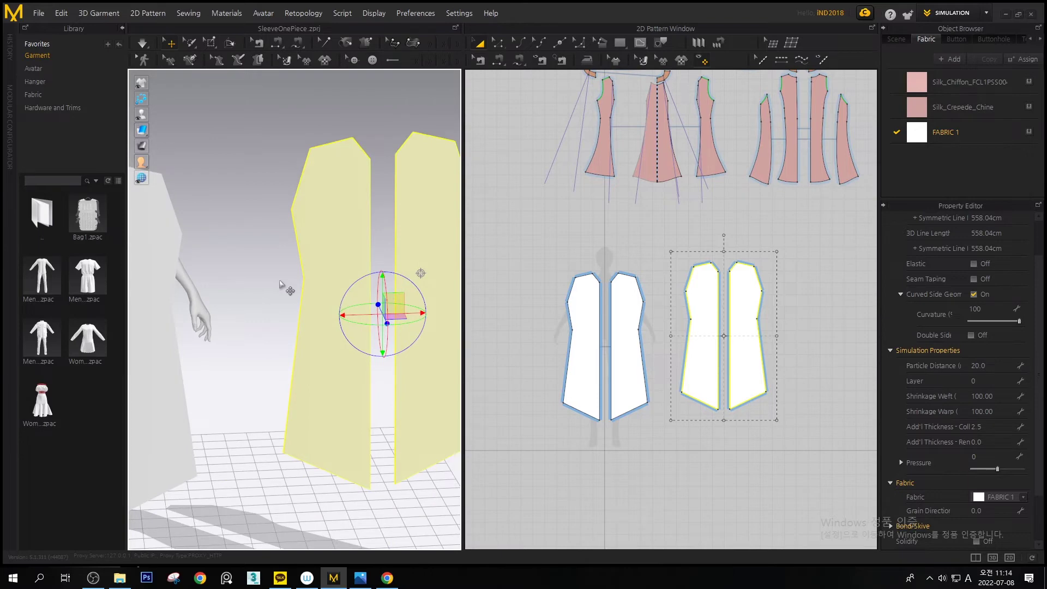
right_click_drag(293, 280, 392, 300)
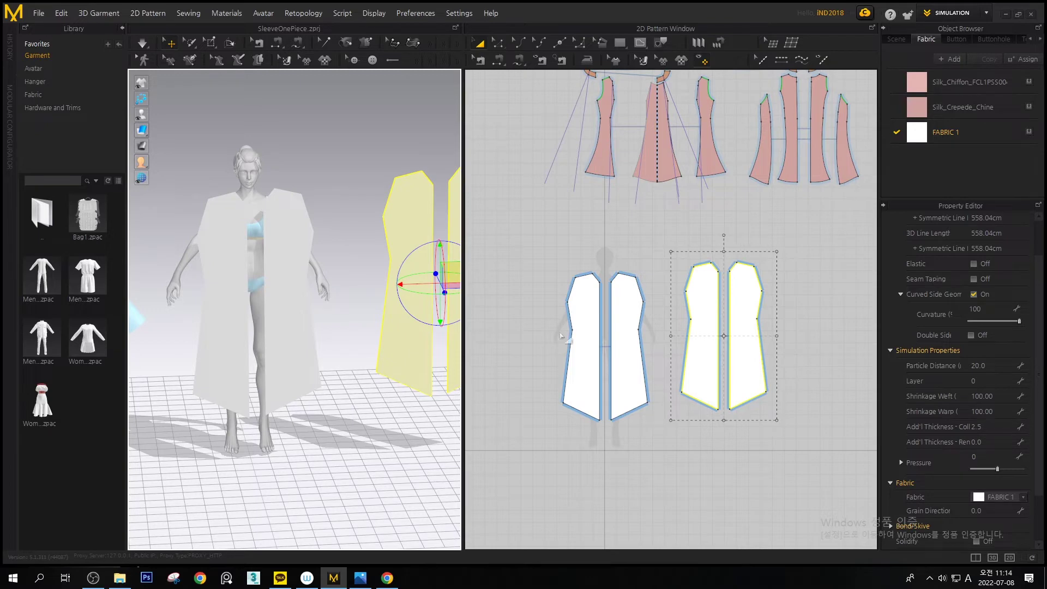
middle_click_drag(385, 287, 311, 272)
right_click_drag(311, 272, 320, 303)
left_click_drag(333, 289, 135, 161)
middle_click_drag(249, 240, 448, 279)
Try to rotate the pasted pair around the vertical axis with the gizmo, and undo it
right_click_drag(210, 232, 256, 234)
left_click_drag(313, 241, 443, 34)
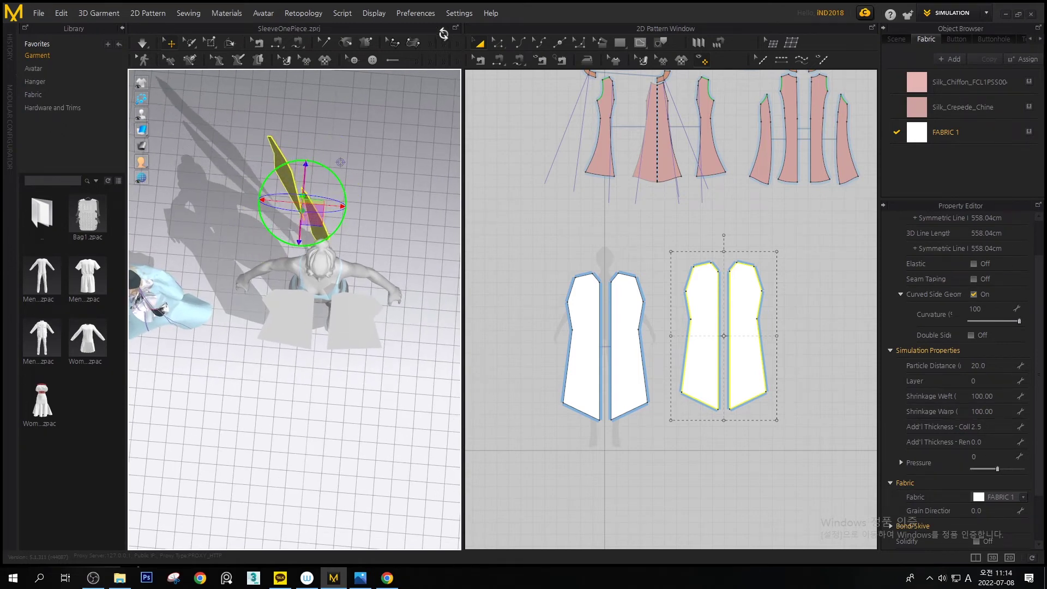
key("ctrl+z")
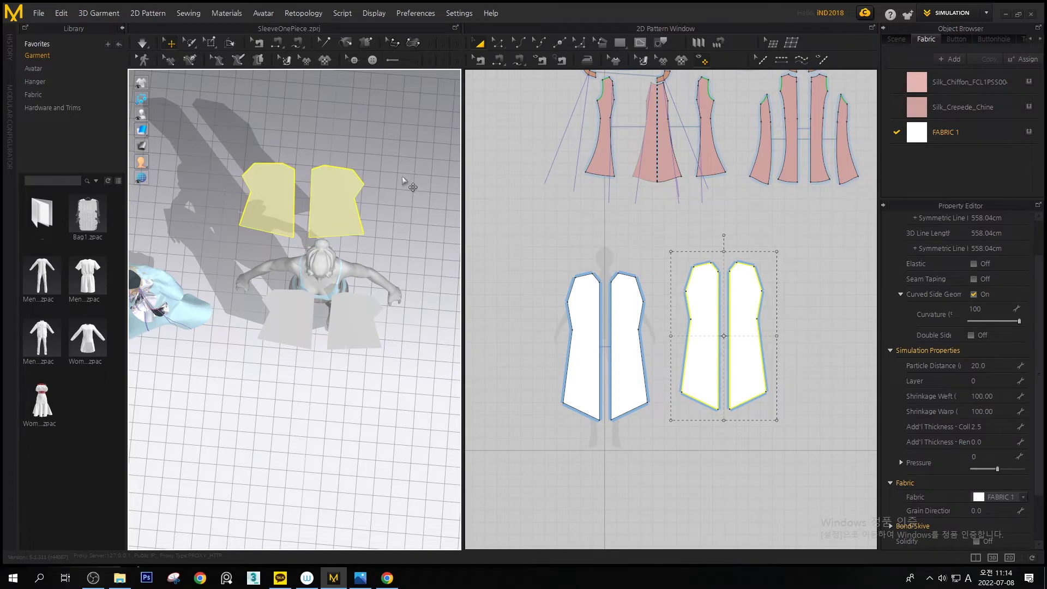
right_click_drag(364, 209, 347, 229)
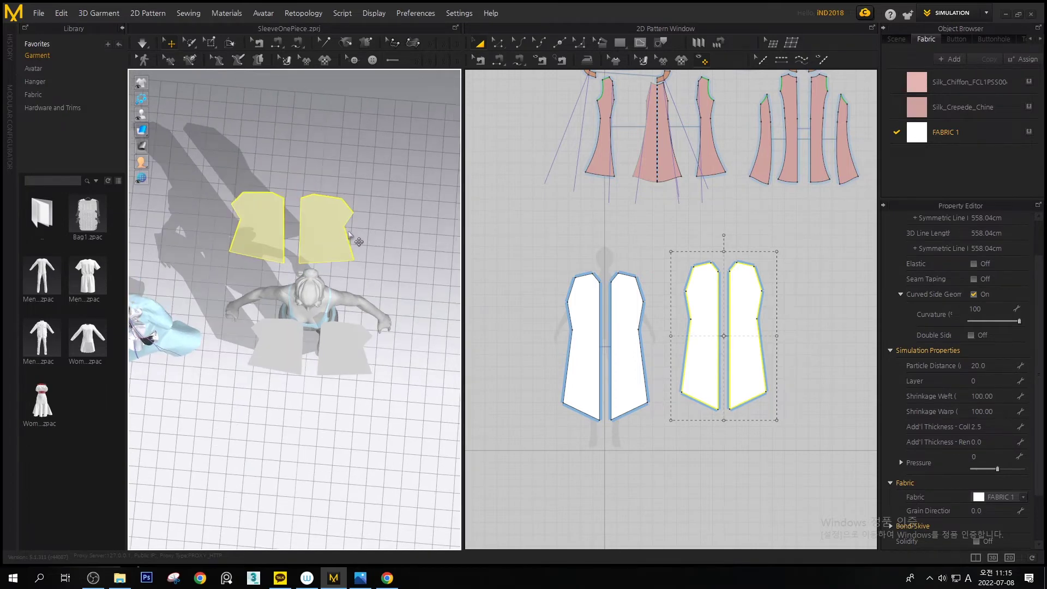
Flip the two back panels horizontally in 3D and open their context menu to show the Flip Horizontally command
left_click(320, 238)
key("ctrl+g")
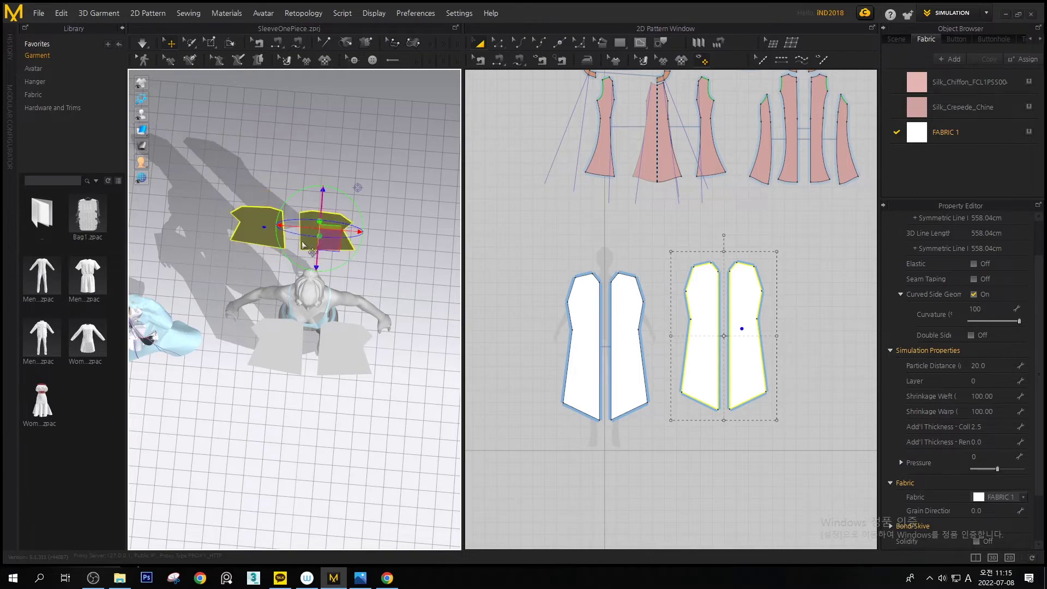
right_click_drag(353, 221, 295, 224)
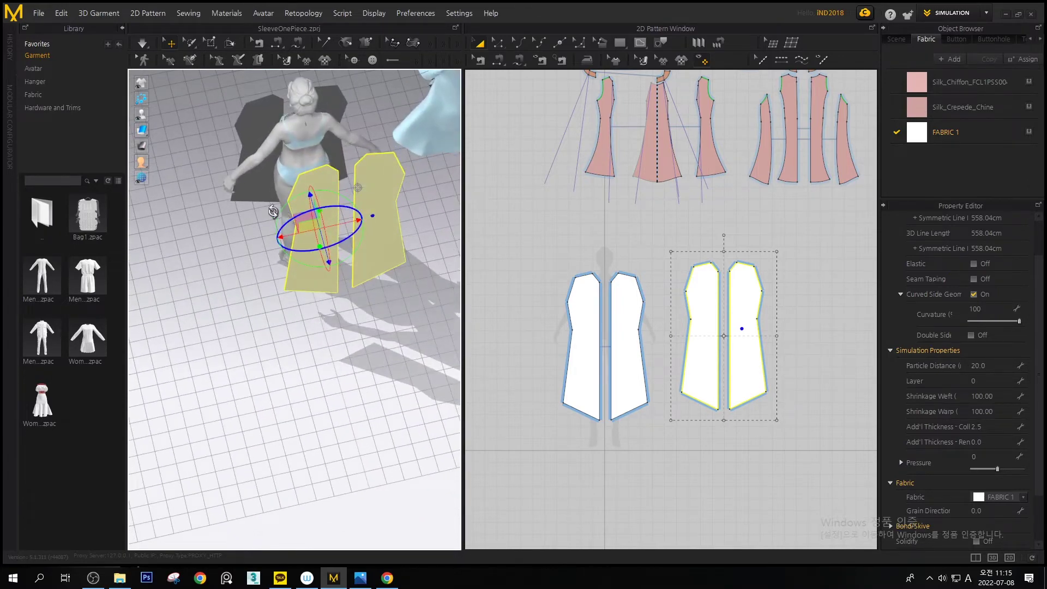
left_click(306, 219)
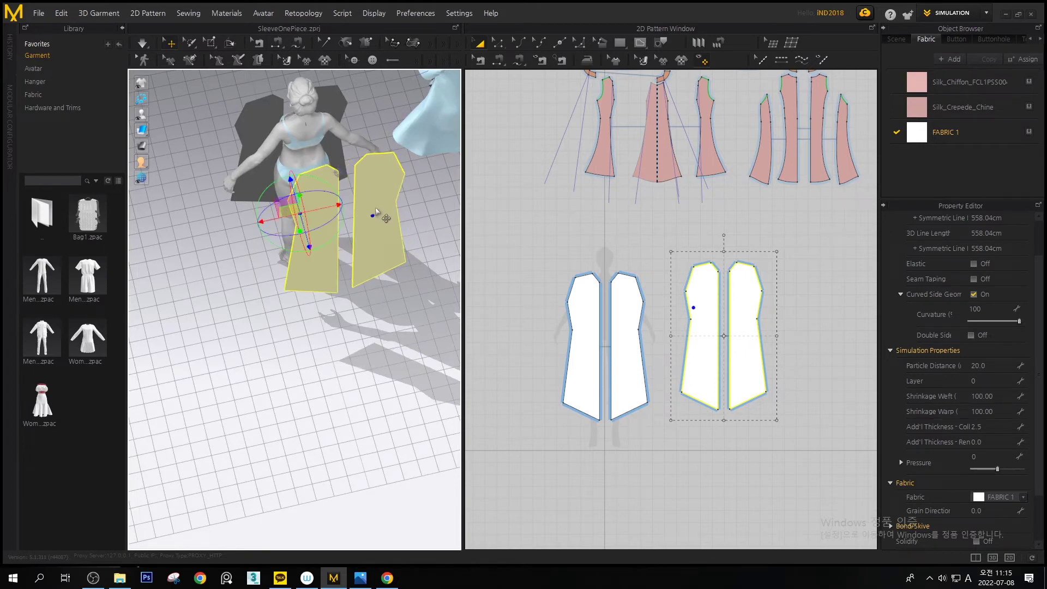
right_click(376, 219)
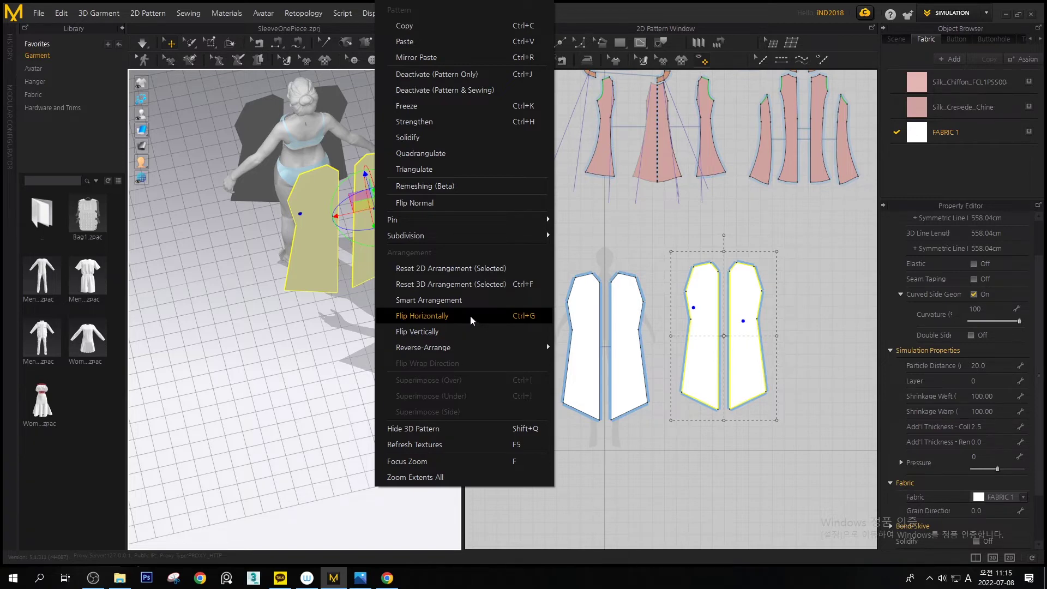
left_click(339, 278)
Move the flipped back panels into place behind the avatar's back and check their placement from the side
right_click_drag(320, 278, 296, 180)
left_click_drag(269, 197, 266, 232)
right_click_drag(276, 238, 351, 210)
left_click(364, 179)
left_click_drag(348, 168, 301, 186)
left_click(344, 161)
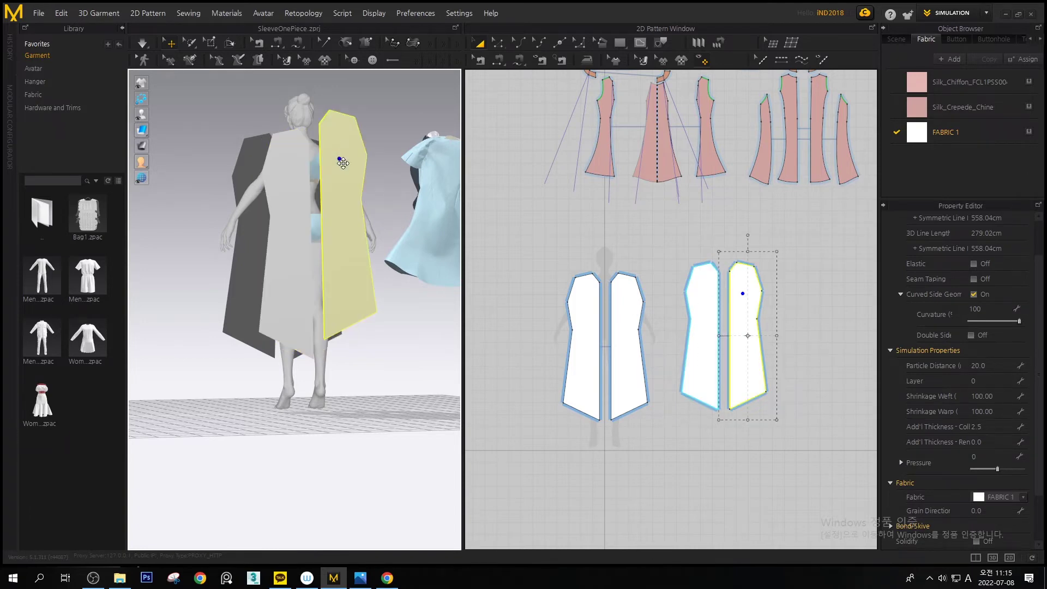
right_click_drag(344, 169, 343, 220)
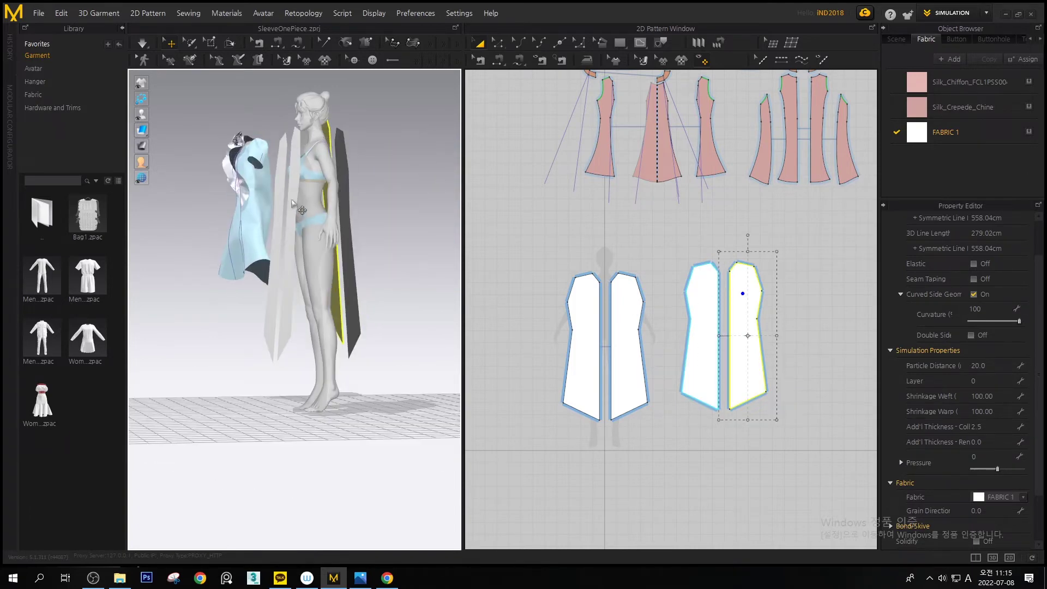
Examine how the front and back panels are placed around the avatar from the front, selecting individual panels to tell them apart
right_click_drag(316, 180, 387, 162)
middle_click_drag(386, 162, 269, 176)
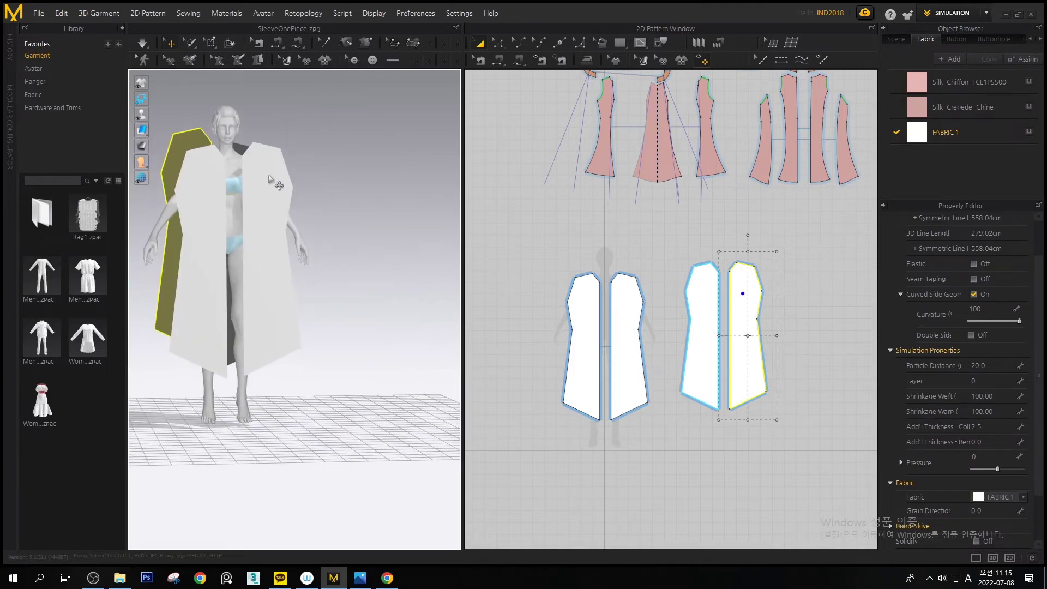
left_click(212, 130)
left_click(192, 133)
right_click_drag(249, 161, 226, 178)
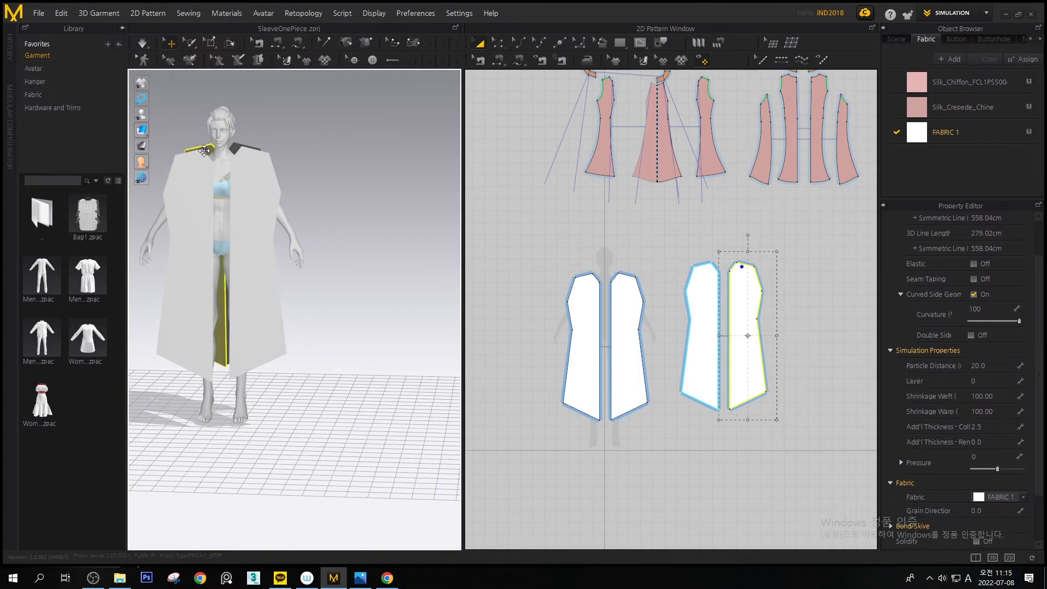
left_click(197, 185)
left_click(256, 178)
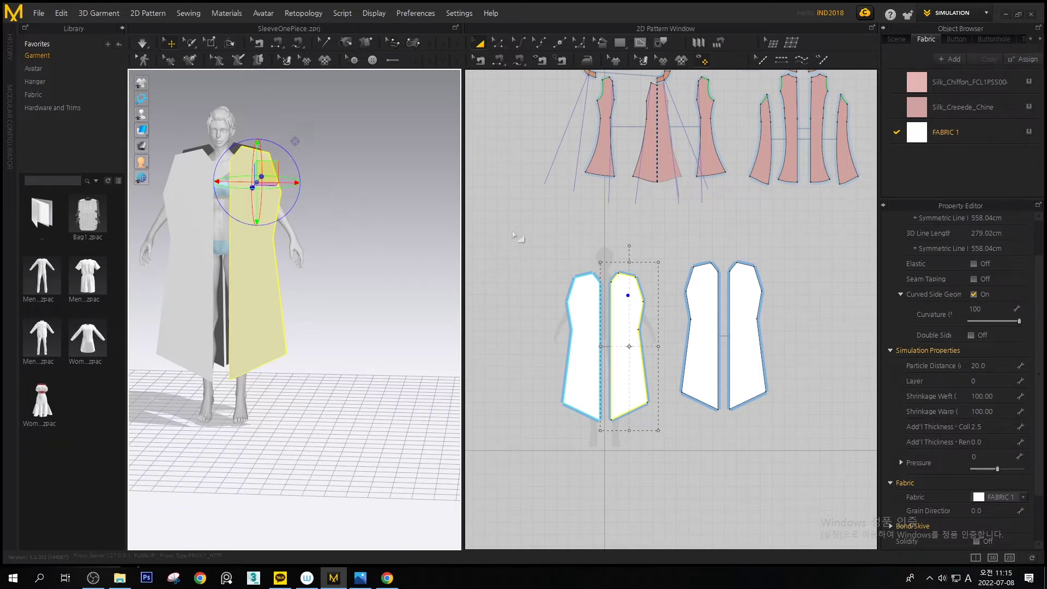
Select all four new panels in the 2D pattern, make them slightly narrower, and scale them down overall to fit the avatar better
left_click_drag(523, 233, 872, 491)
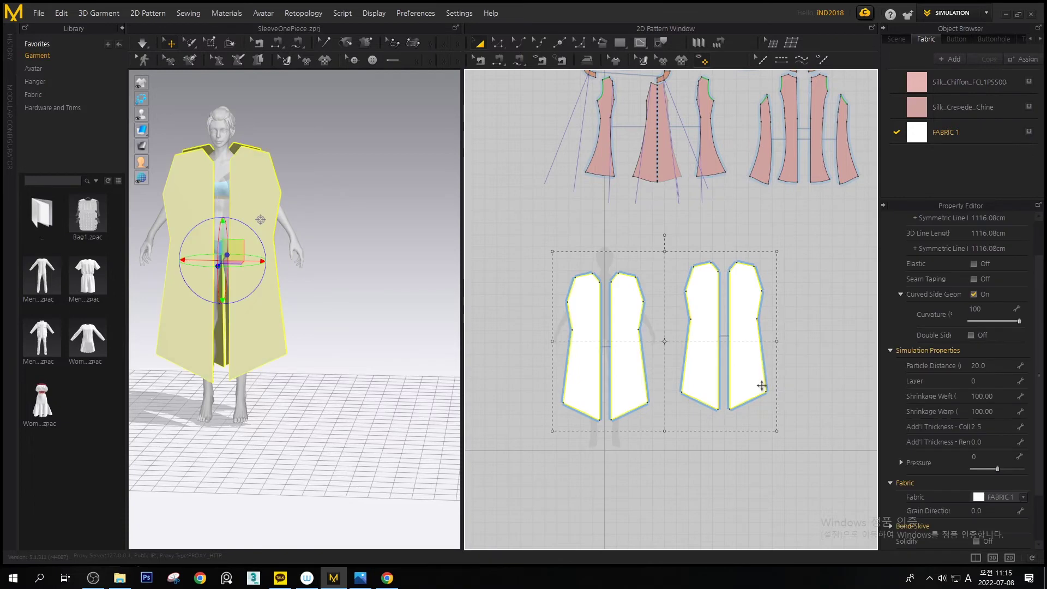
left_click_drag(774, 341, 765, 341)
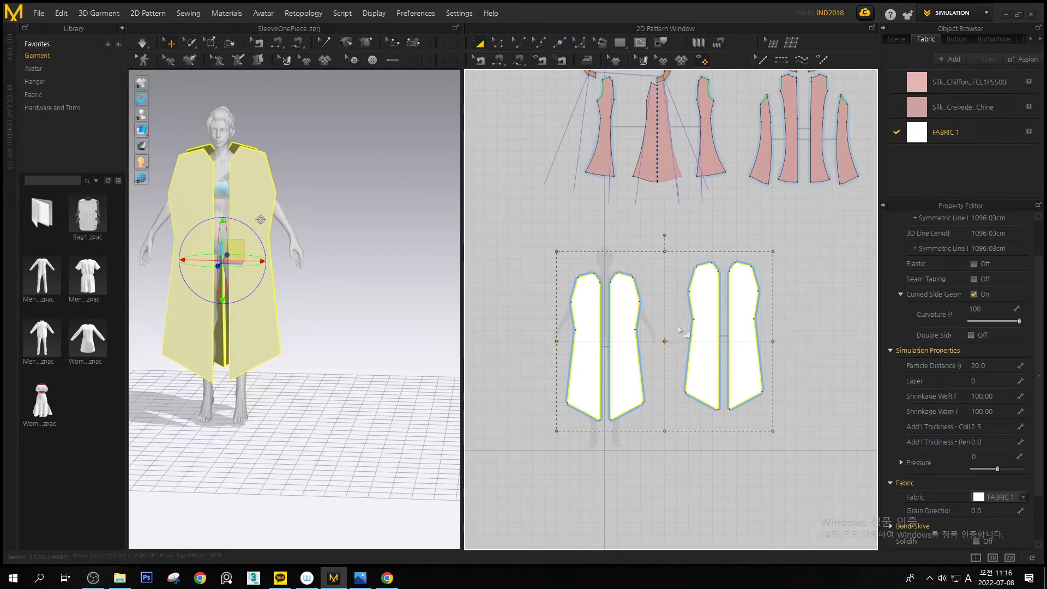
left_click_drag(775, 249, 751, 275)
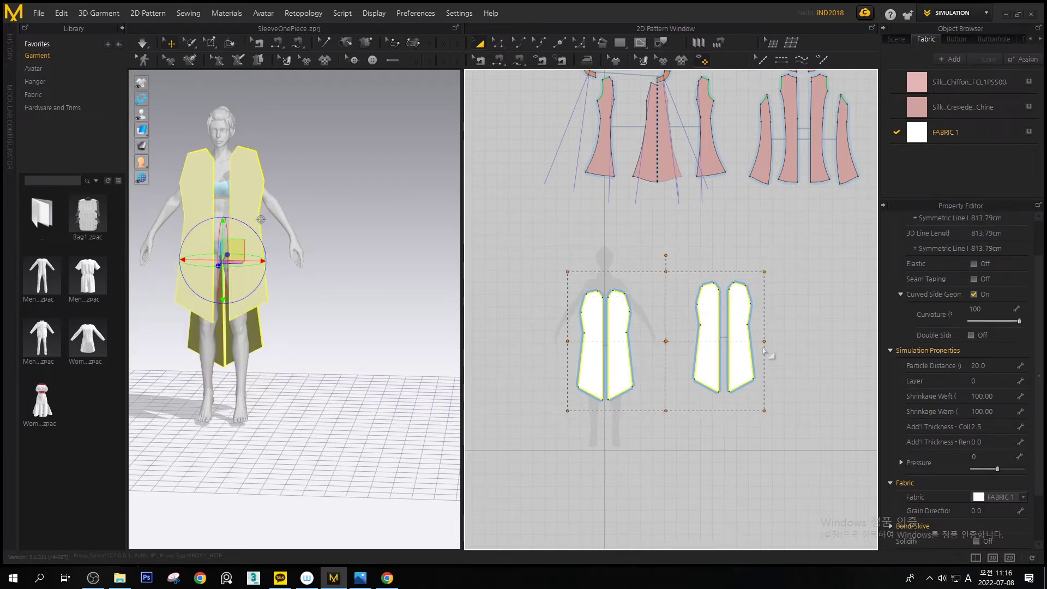
Try rotating the four panels, and also one front and one back panel together, in the 2D pattern and undo the rotation
left_click_drag(668, 256, 704, 303)
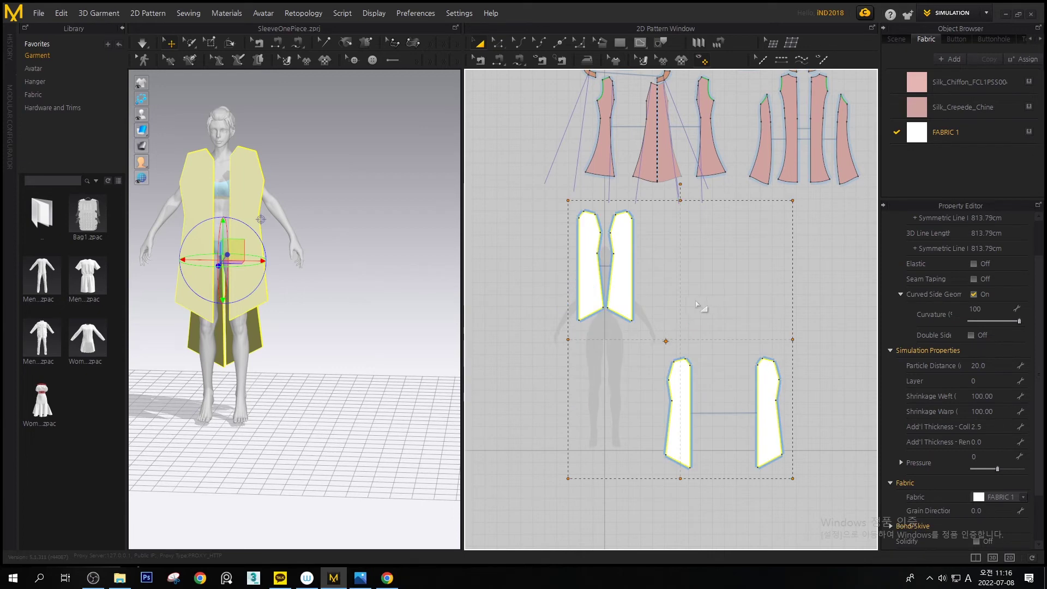
key("ctrl+z")
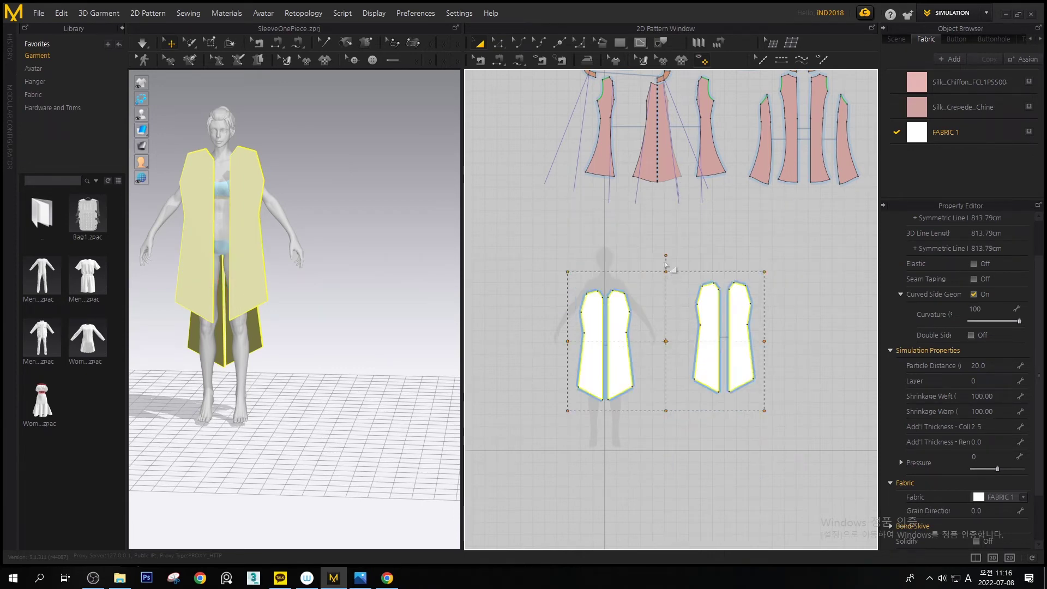
left_click_drag(667, 253, 670, 312)
left_click(658, 300)
left_click(617, 293)
left_click(700, 306, "shift")
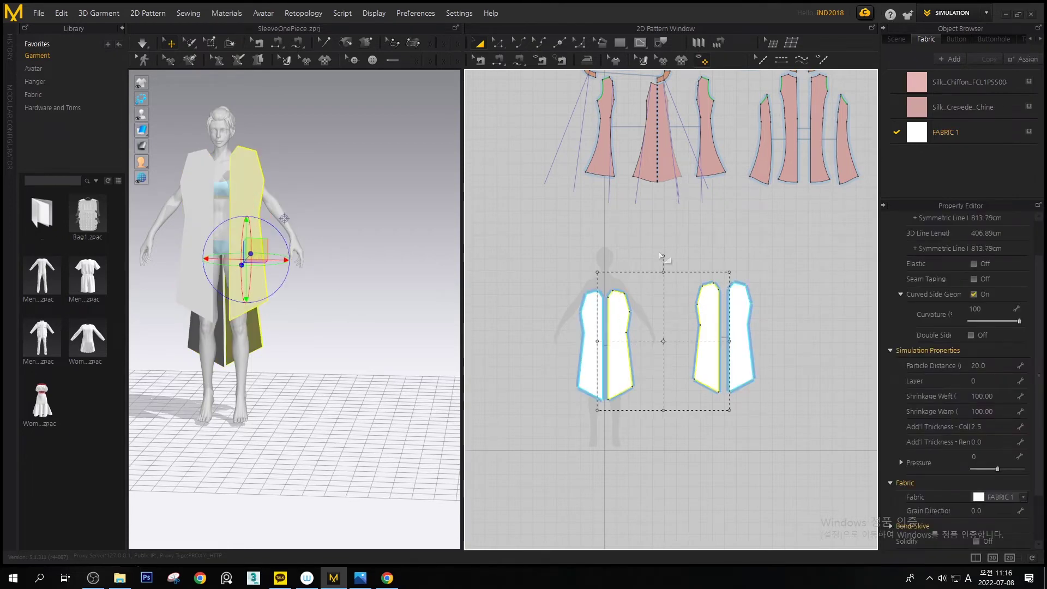
left_click_drag(663, 256, 676, 310)
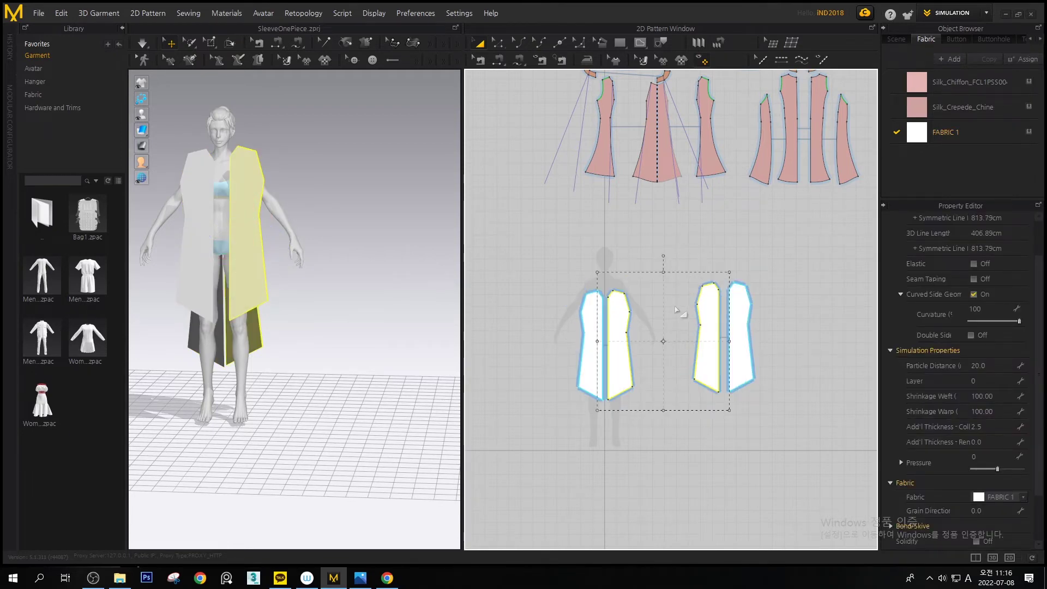
left_click(813, 312)
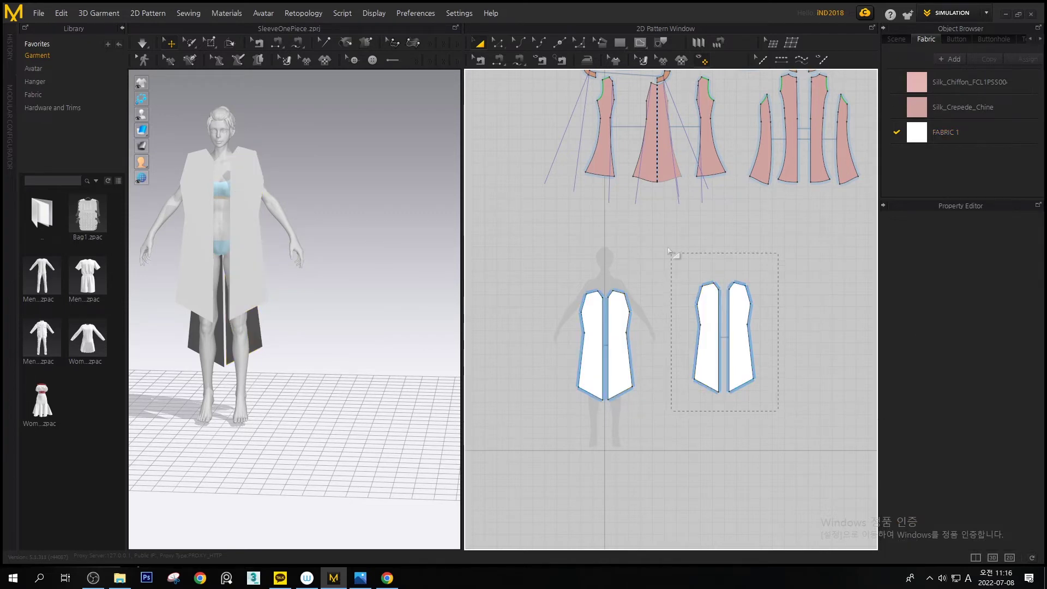
Move the back pair closer to the front pair in the 2D pattern and shift the front pair up slightly
left_click_drag(669, 249, 670, 251)
left_click_drag(719, 339, 681, 338)
left_click_drag(552, 261, 636, 417)
left_click_drag(614, 357, 617, 343)
Select both back panels in the 3D view and raise them to shoulder height behind the avatar
right_click_drag(323, 323, 276, 284)
left_click(327, 264)
left_click(286, 301, "shift")
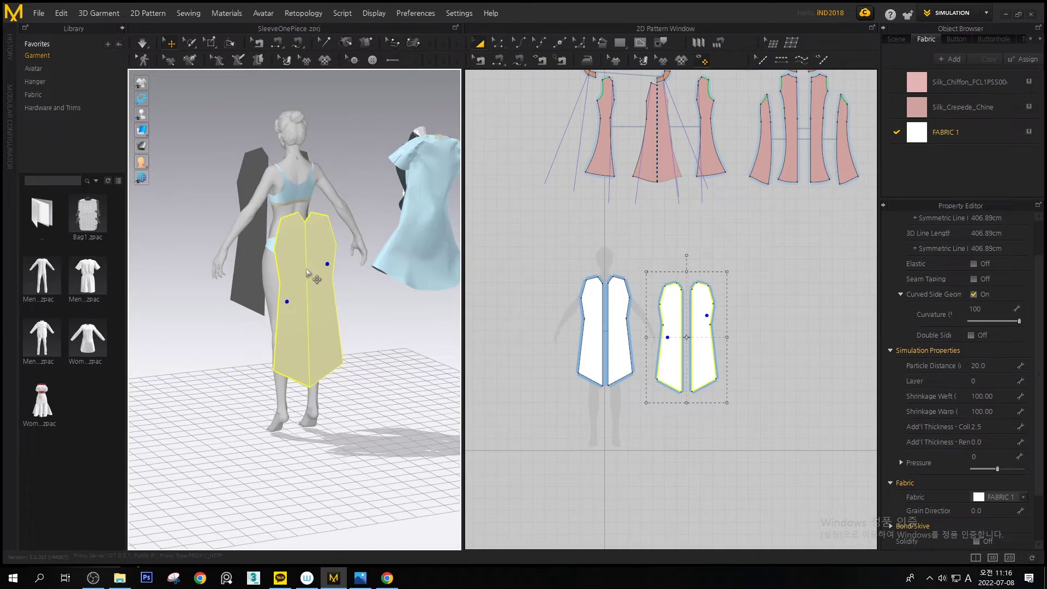
left_click_drag(315, 245, 315, 181)
left_click(373, 182)
Shift one back panel outward in the 3D view to leave a gap between the two back panels
left_click(286, 232)
right_click_drag(297, 216, 280, 235)
left_click(281, 237)
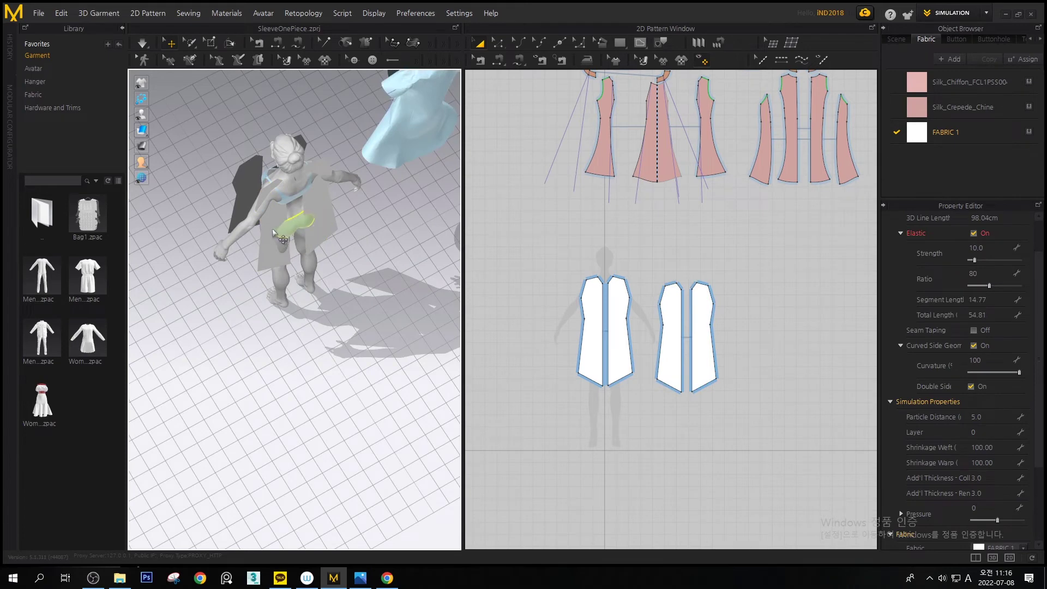
left_click(279, 234)
left_click_drag(281, 234, 326, 221)
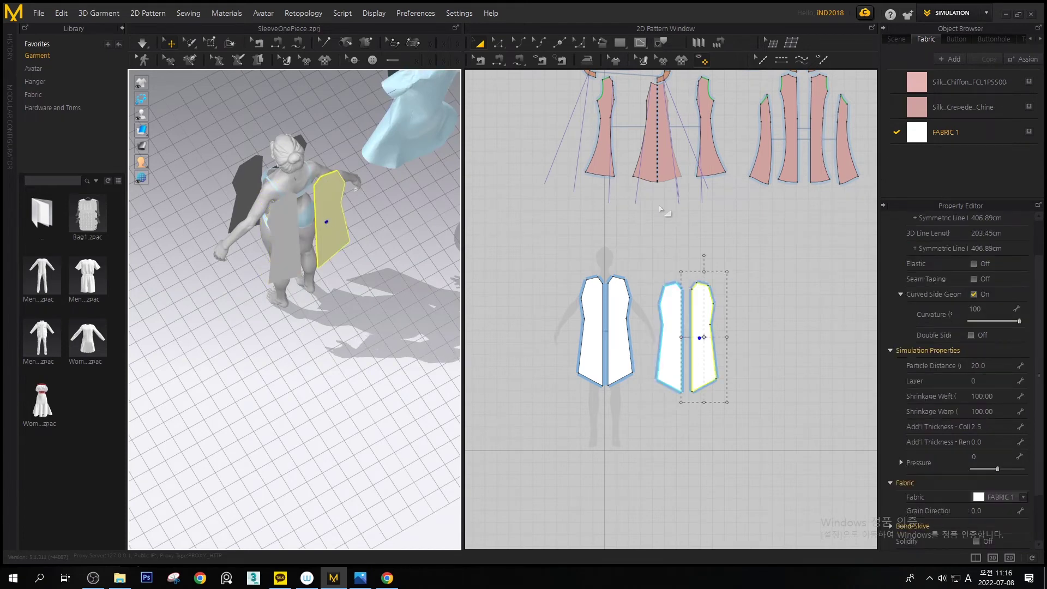
Examine the existing dress's pattern pieces in 2D and the new panels from the front of the avatar
scroll(582, 244, "up", 2)
scroll(583, 245, "down", 3)
scroll(600, 229, "up", 5)
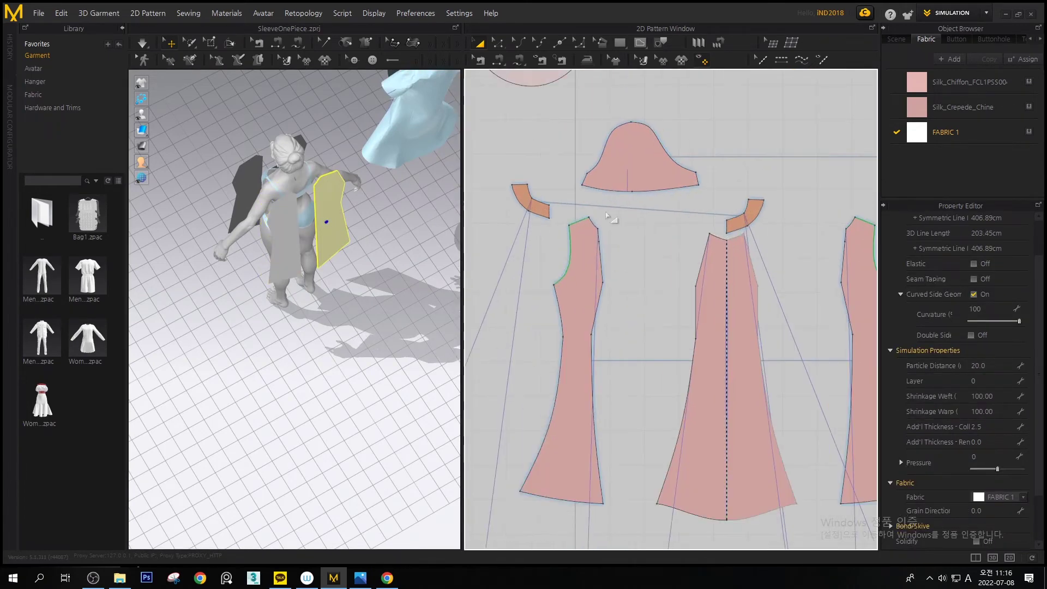
right_click_drag(374, 238, 592, 175)
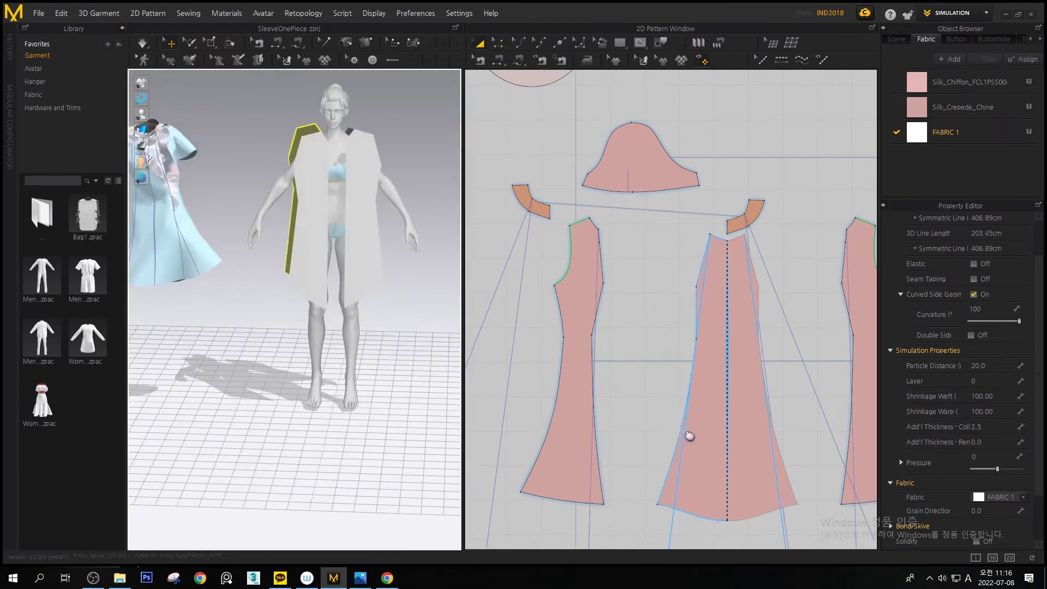
scroll(702, 292, "down", 6)
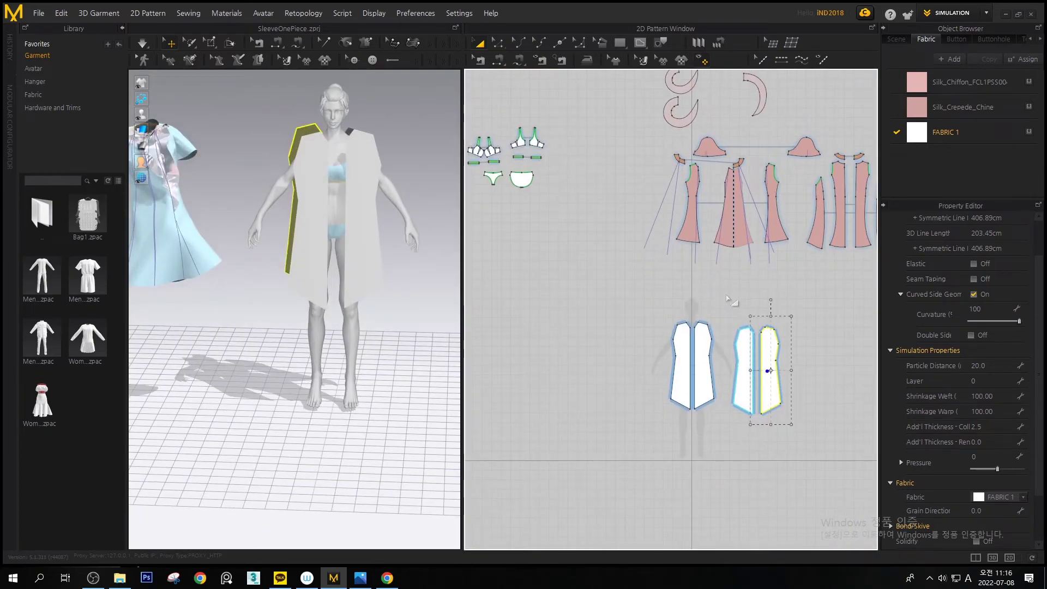
Activate Segment Sewing and examine the seam lines on the finished dress as a reference for sewing the new panels
key("n")
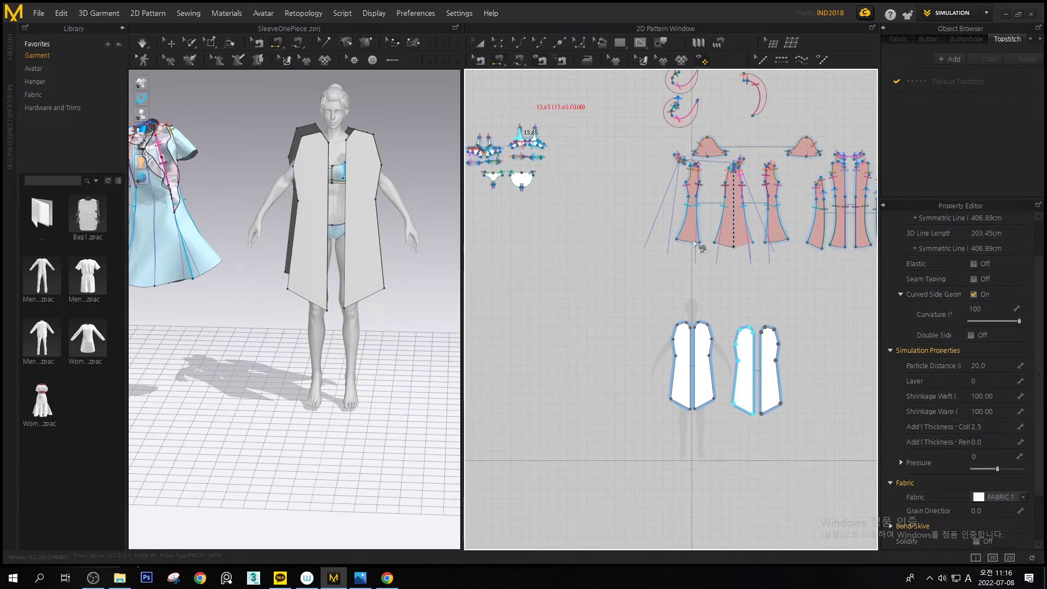
middle_click_drag(709, 347, 662, 285)
scroll(653, 278, "down", 2)
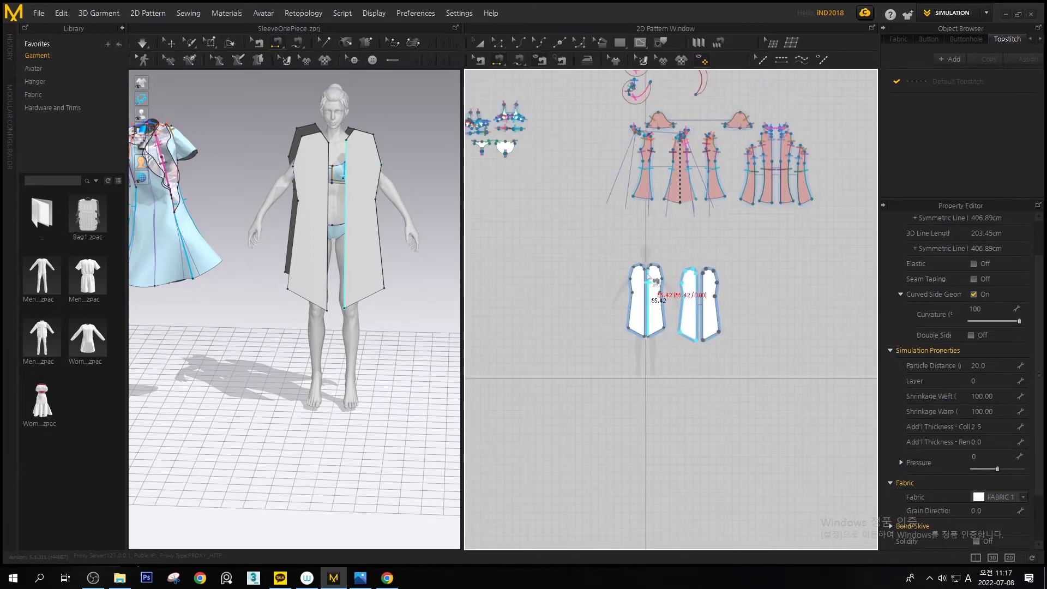
scroll(652, 277, "up", 3)
middle_click_drag(643, 269, 631, 267)
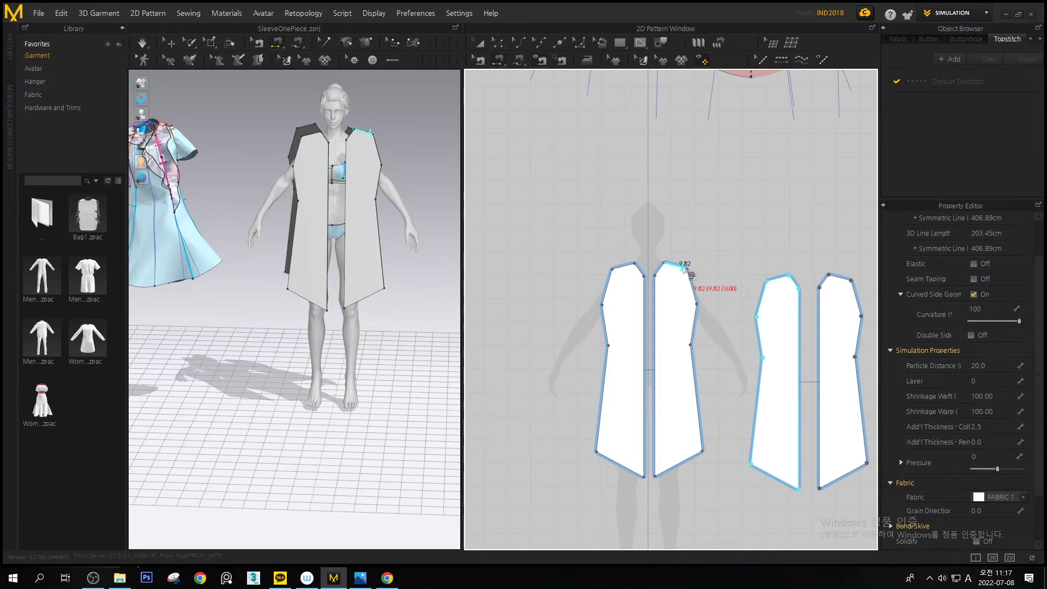
middle_click_drag(445, 285, 620, 345)
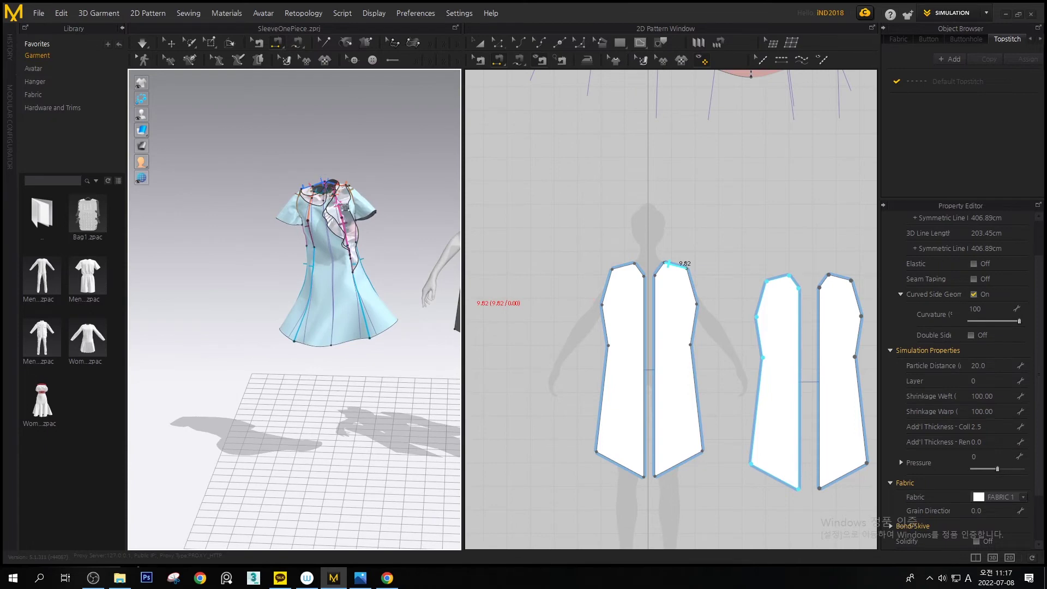
scroll(344, 219, "up", 3)
scroll(343, 218, "down", 1)
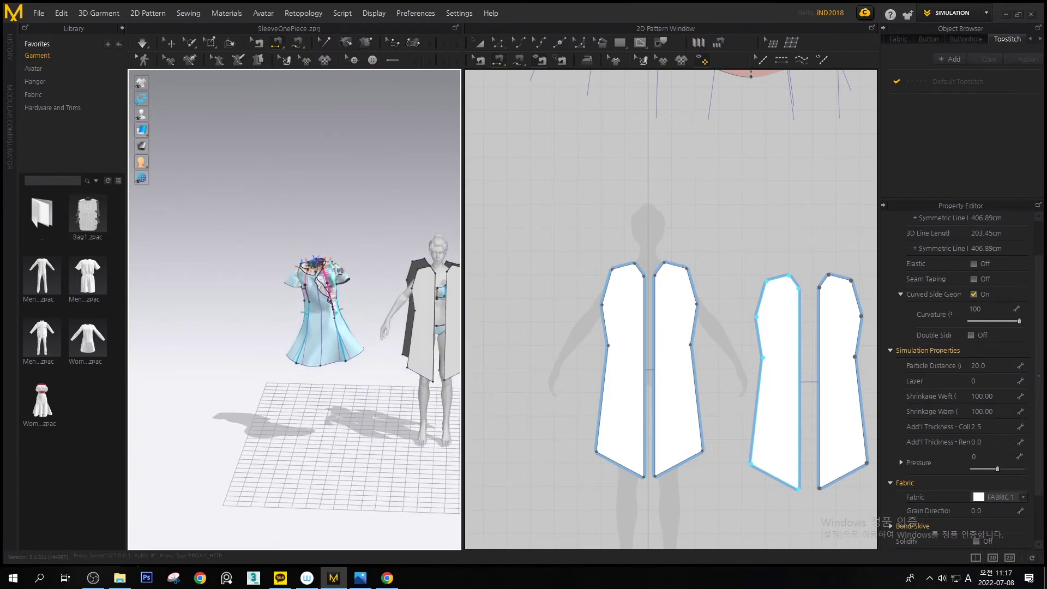
scroll(380, 195, "down", 4)
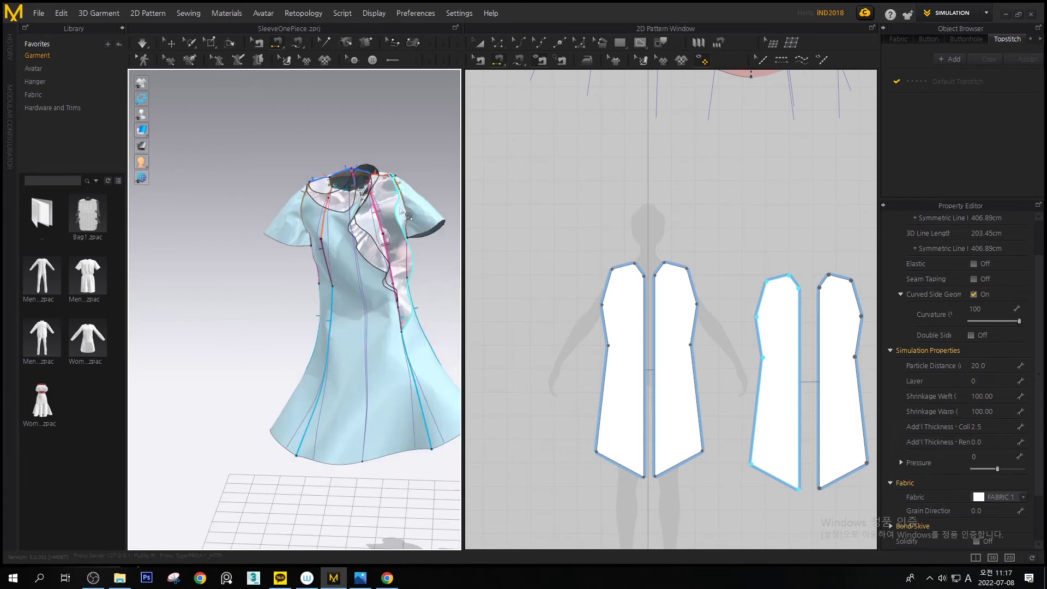
Sew the armhole-to-waist side segment of one front panel to the matching outer side segment of the corresponding back panel
middle_click_drag(661, 296, 636, 277)
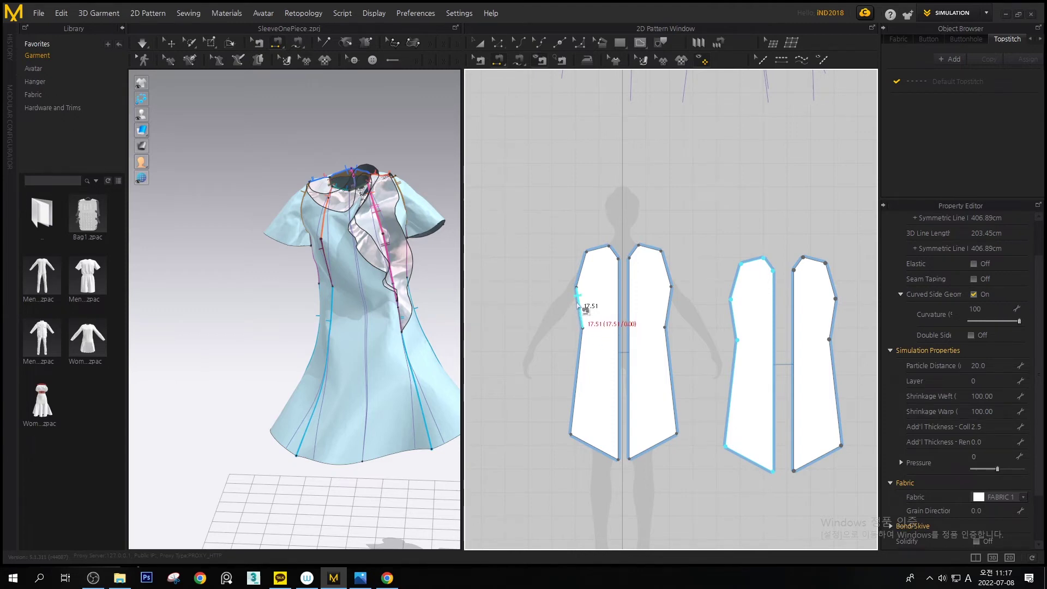
middle_click_drag(430, 316, 136, 298)
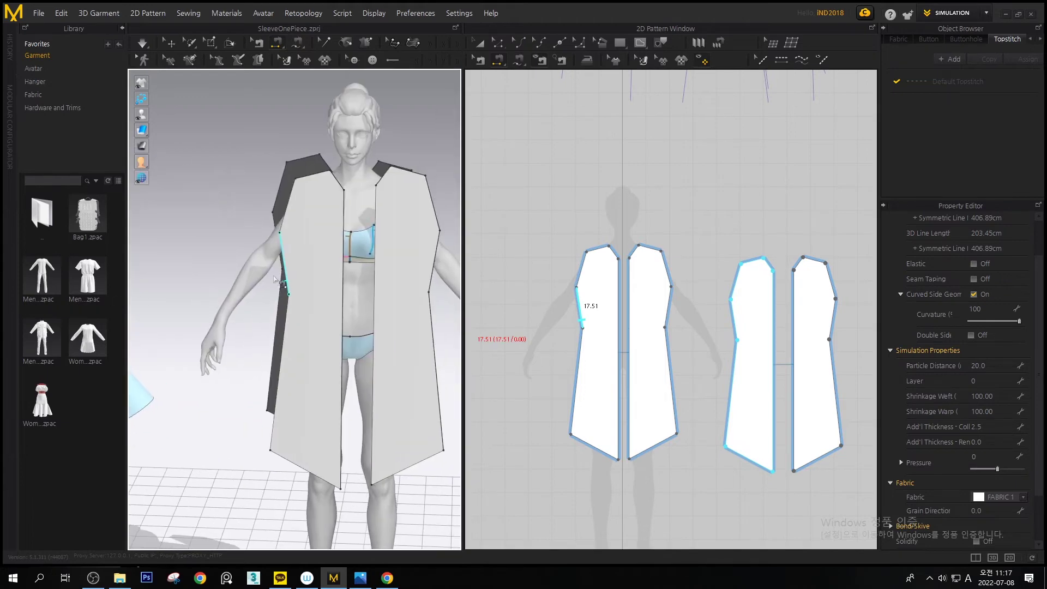
right_click_drag(292, 266, 338, 272)
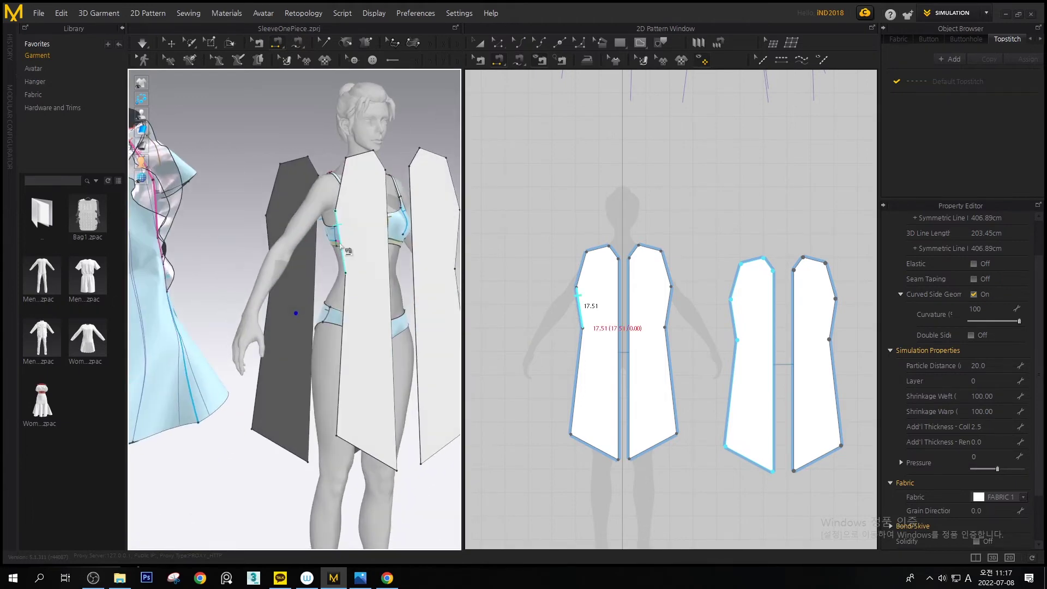
left_click(585, 305)
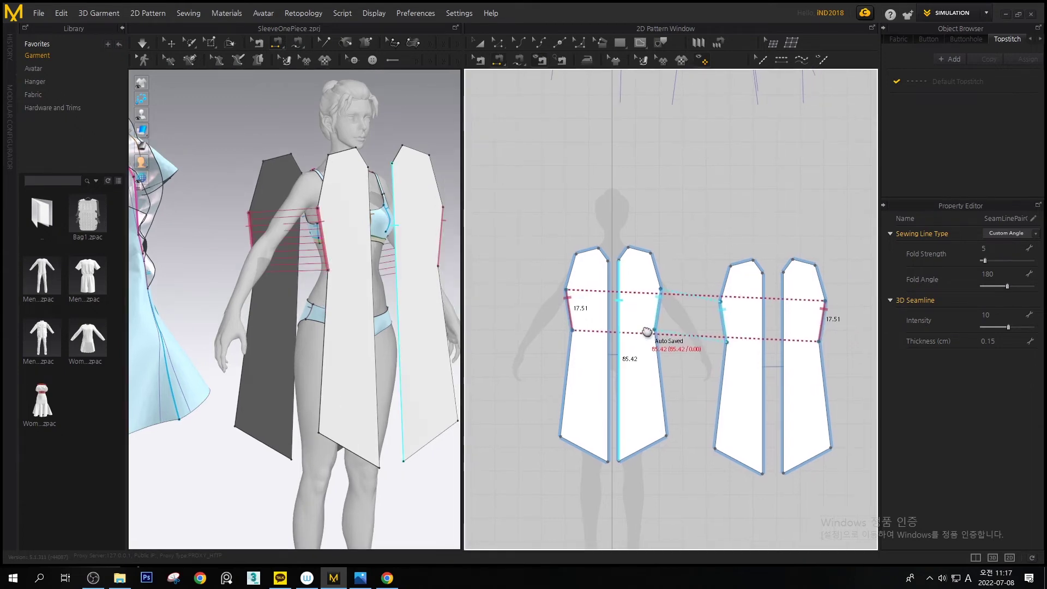
Inspect the side seams between the front and back panels from several angles in the 3D view
key("a")
left_click(596, 285)
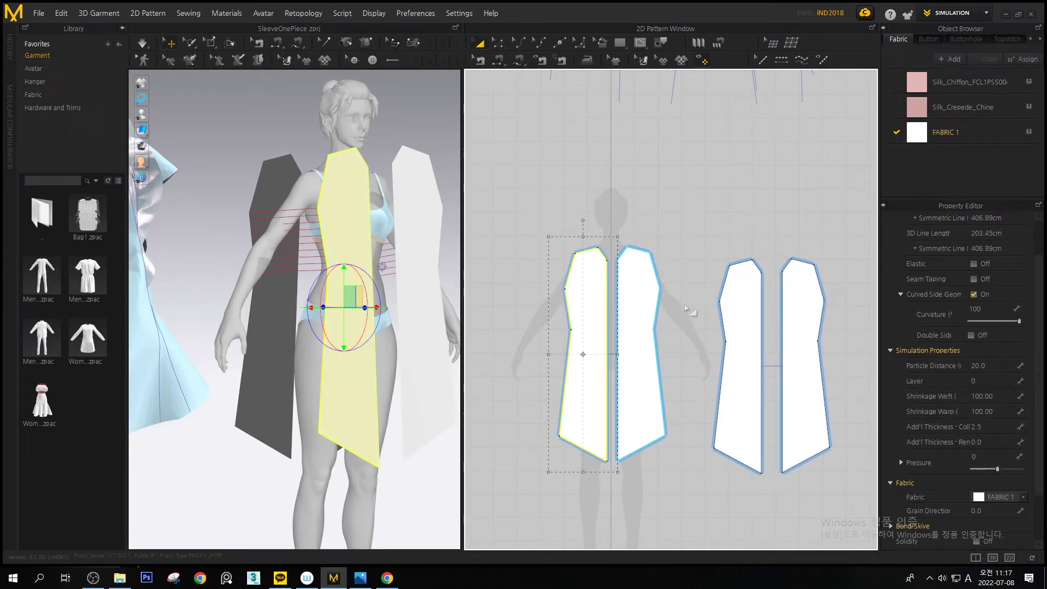
left_click(686, 309)
right_click_drag(286, 284, 280, 283)
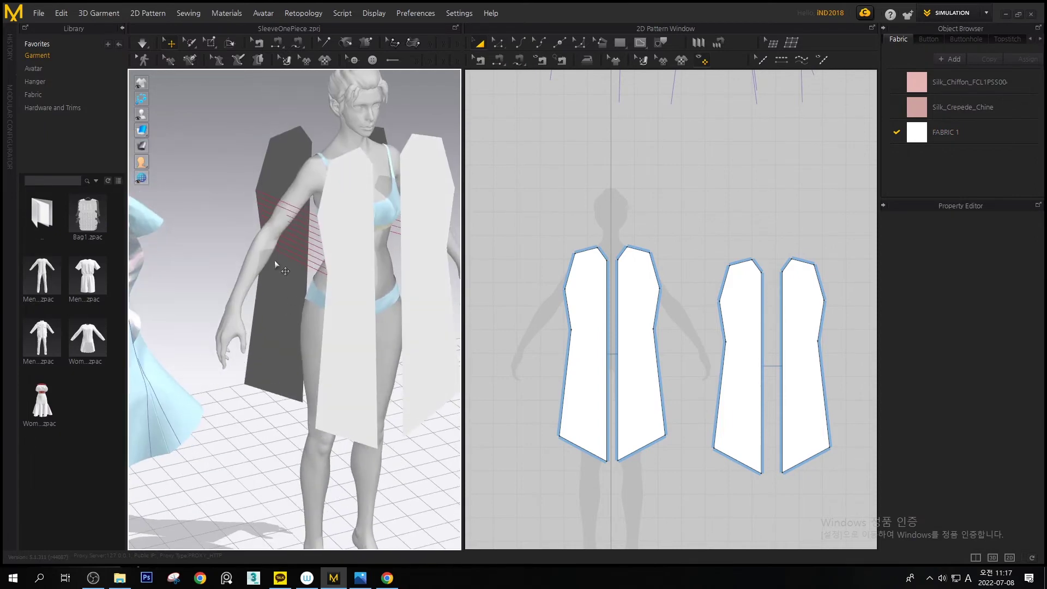
left_click(302, 214)
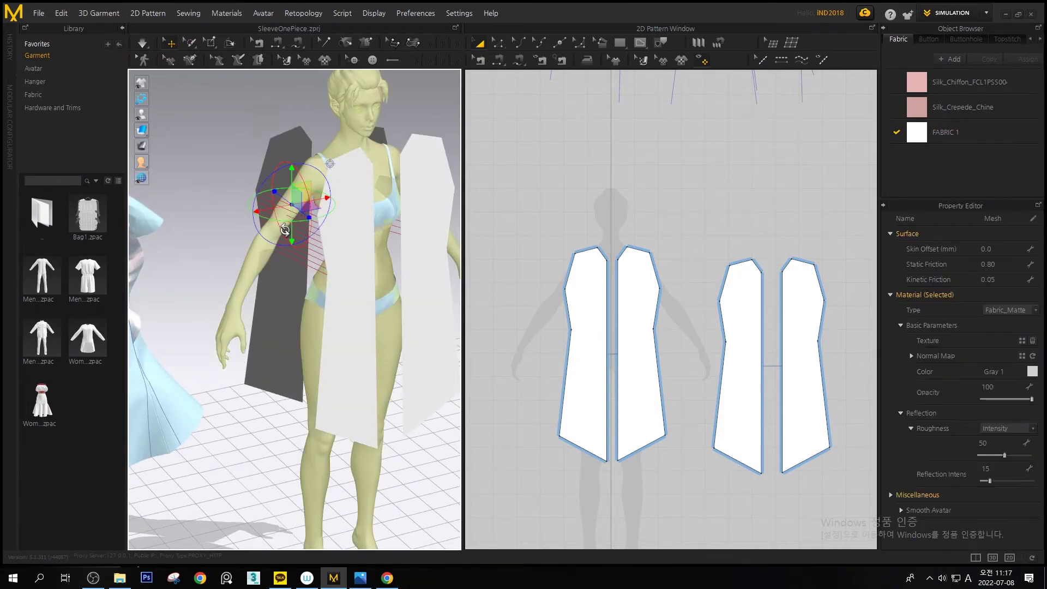
scroll(289, 241, "up", 2)
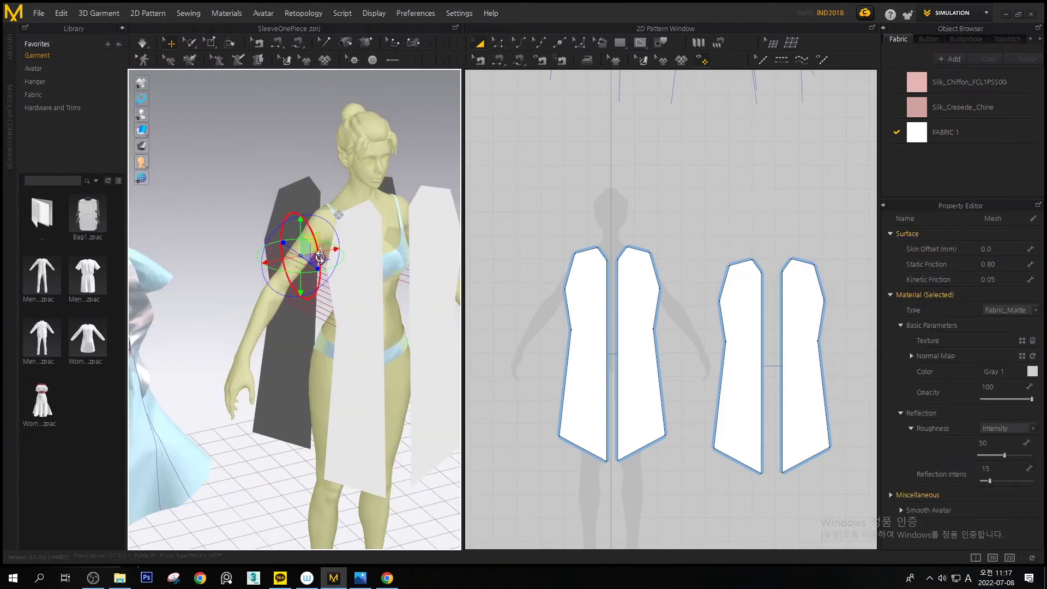
Sew the shoulder segment of the same front panel to the matching shoulder segment of its back panel with Segment Sewing
key("n")
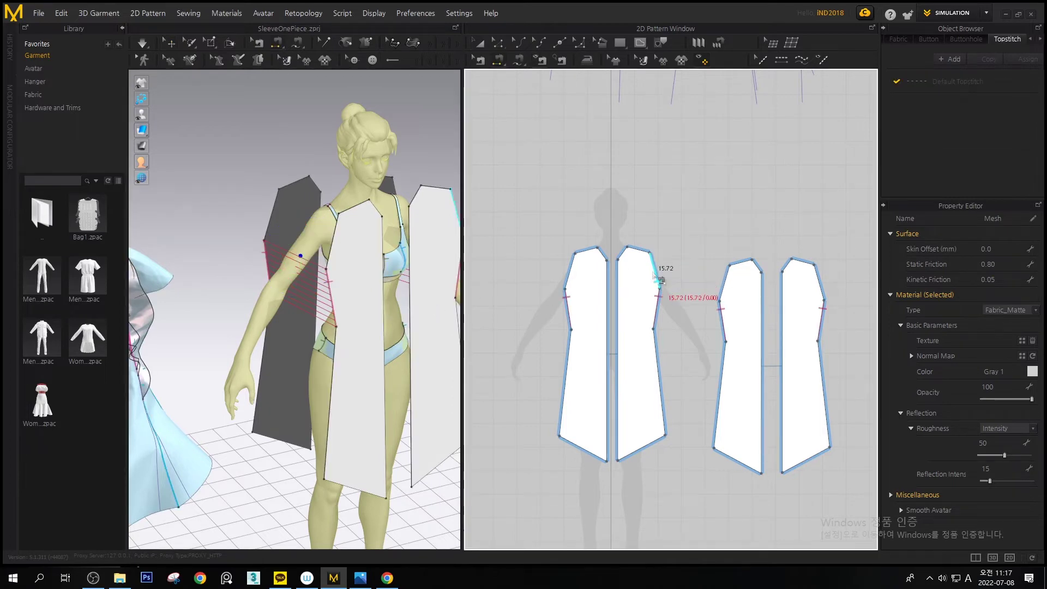
left_click(594, 250)
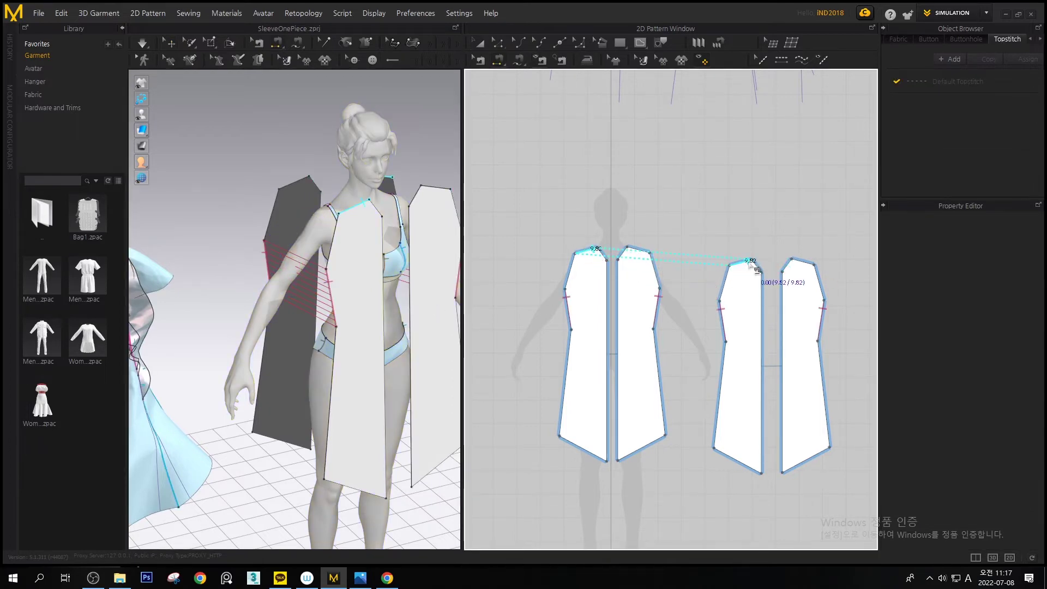
left_click(752, 263)
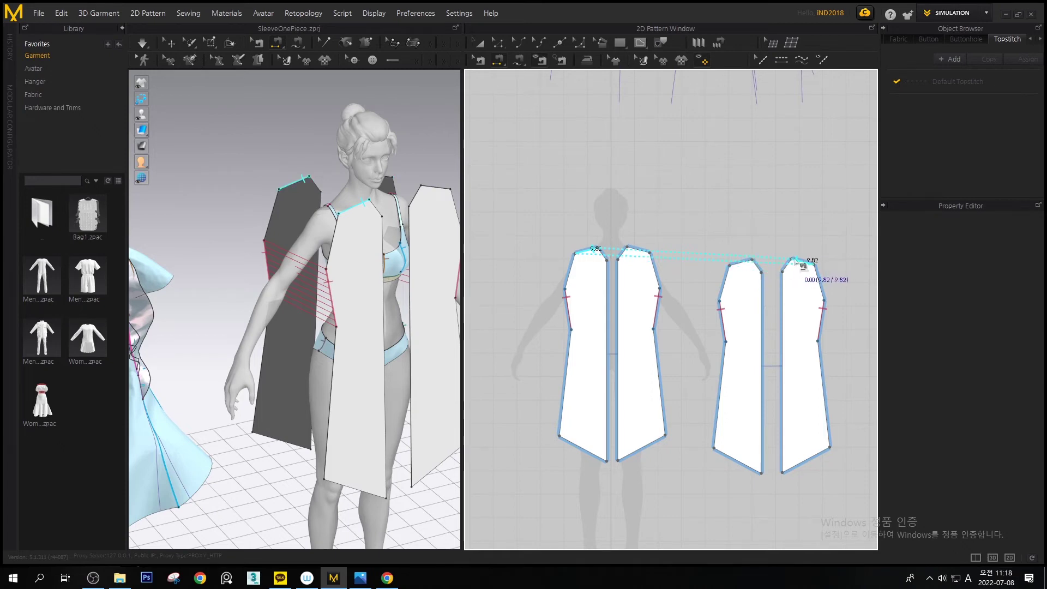
left_click(796, 259)
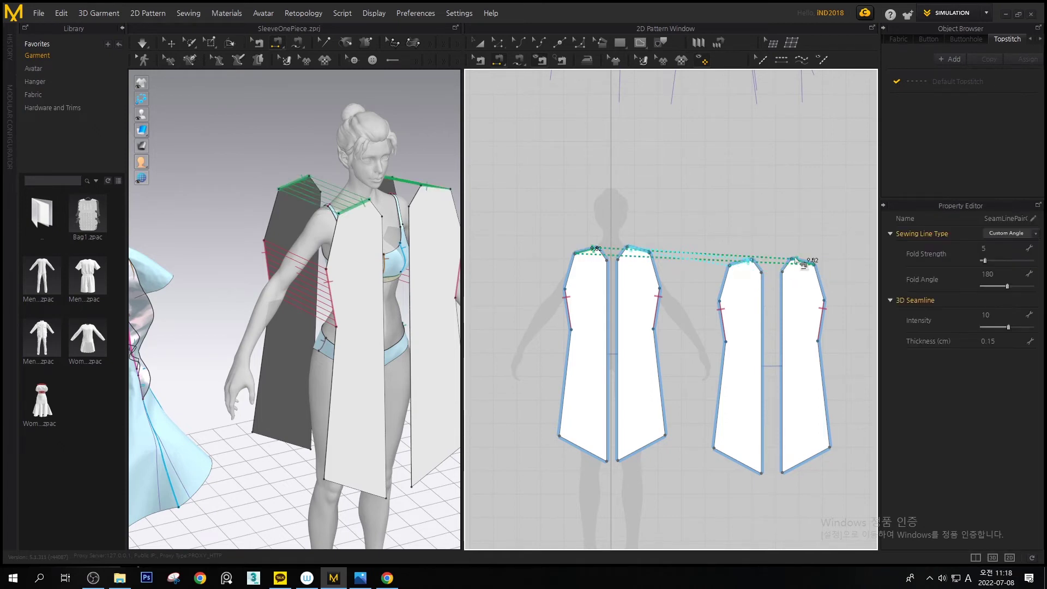
Examine the shoulder seams around the avatar in 3D and open the linked editing options of the outer back panel
right_click_drag(345, 191, 358, 246)
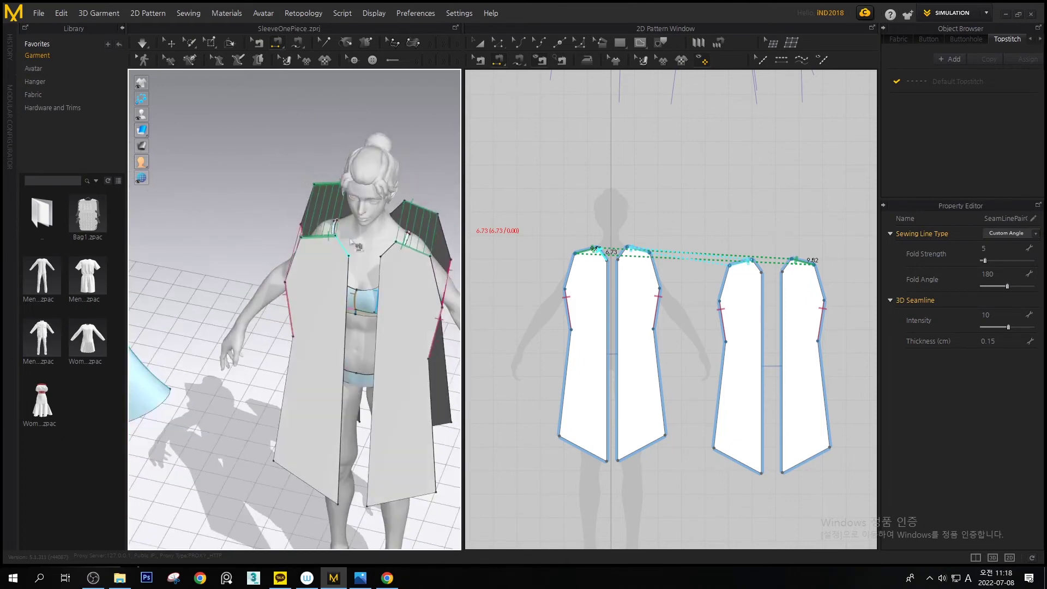
right_click_drag(377, 203, 481, 214)
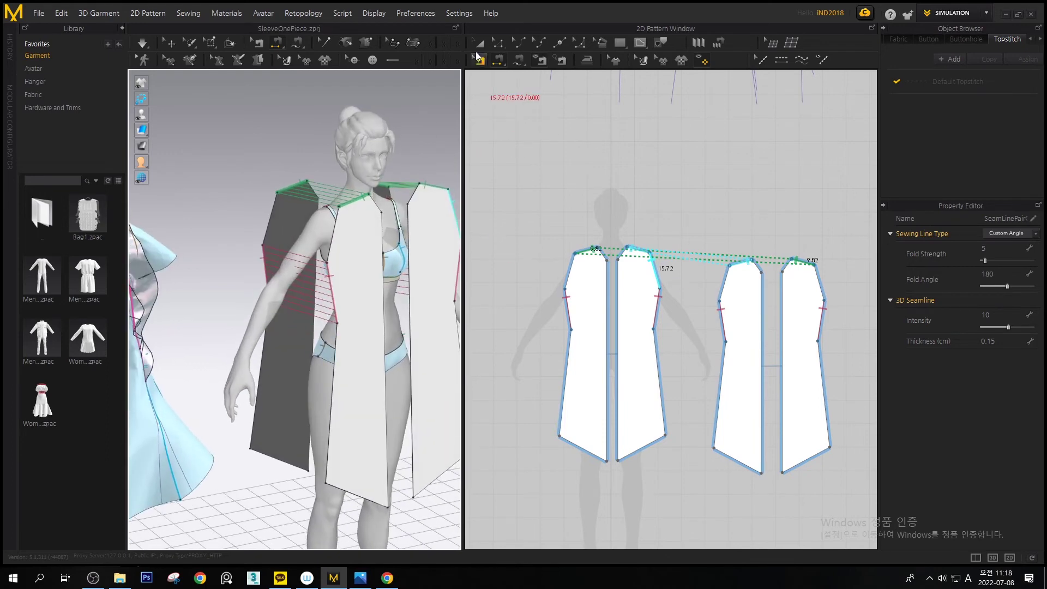
left_click(479, 44)
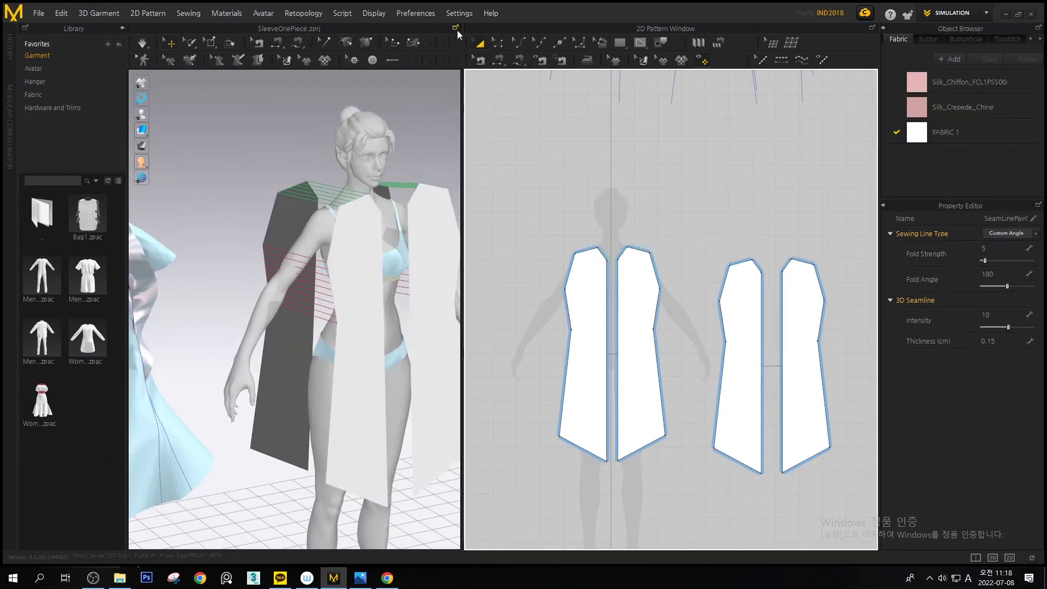
left_click(796, 349)
right_click(805, 303)
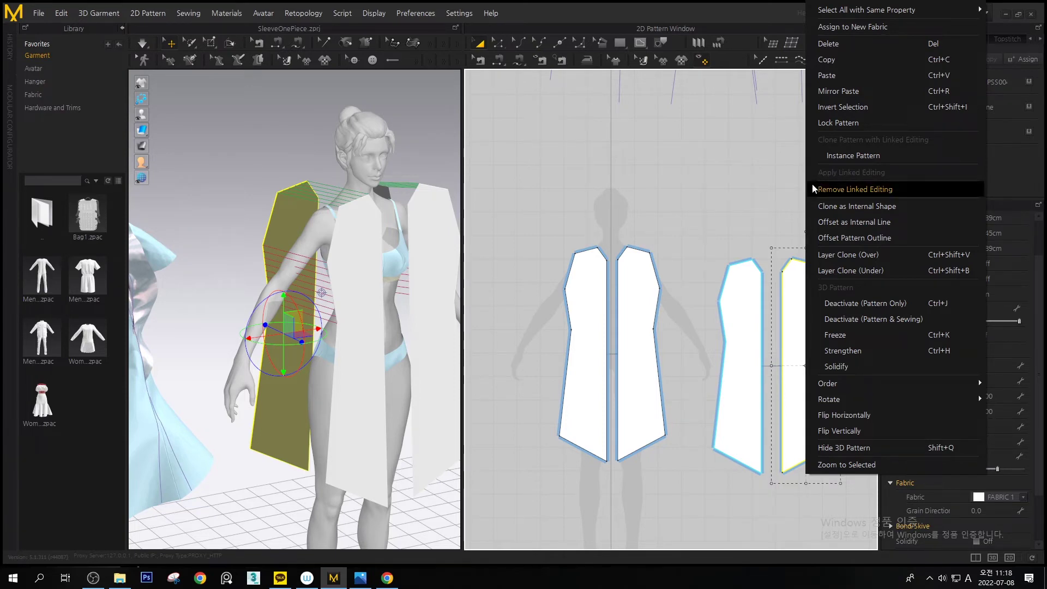
Sew the waist-to-hem side segment of one front panel to the matching outer side segment of its back panel
middle_click_drag(692, 292, 678, 281)
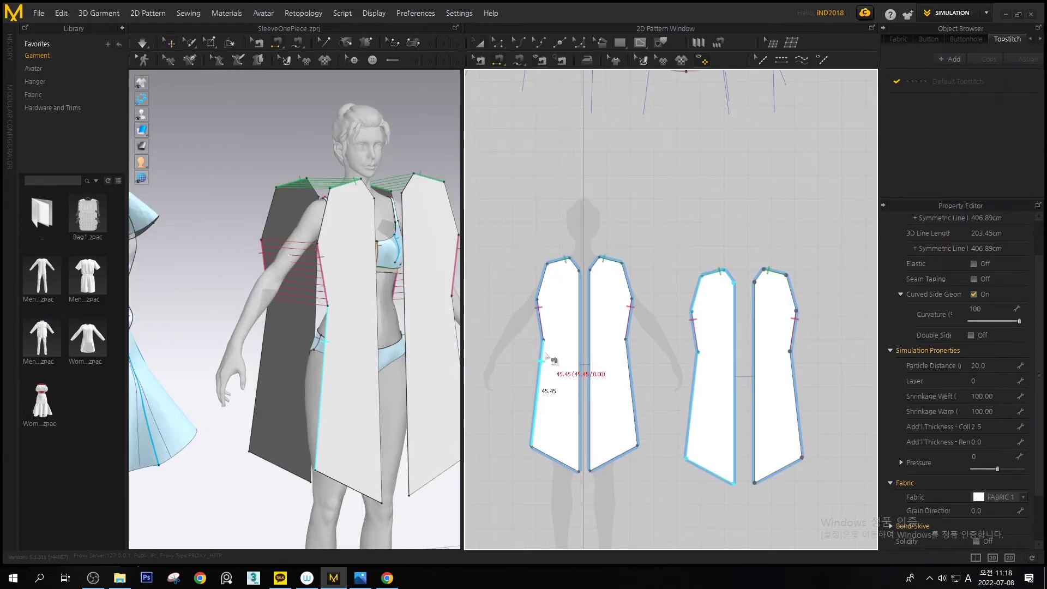
left_click(541, 361)
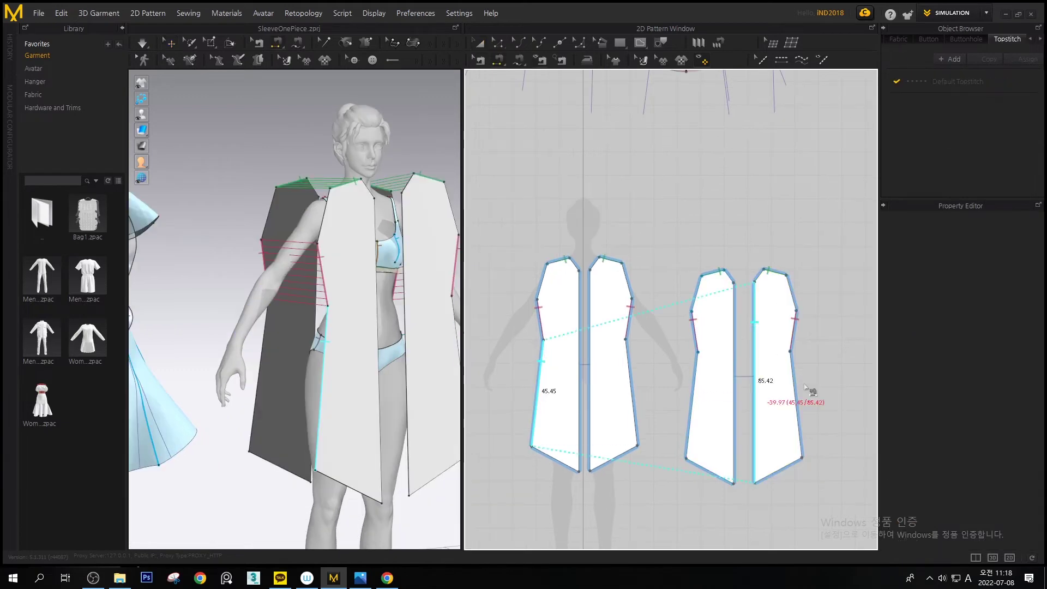
left_click(795, 373)
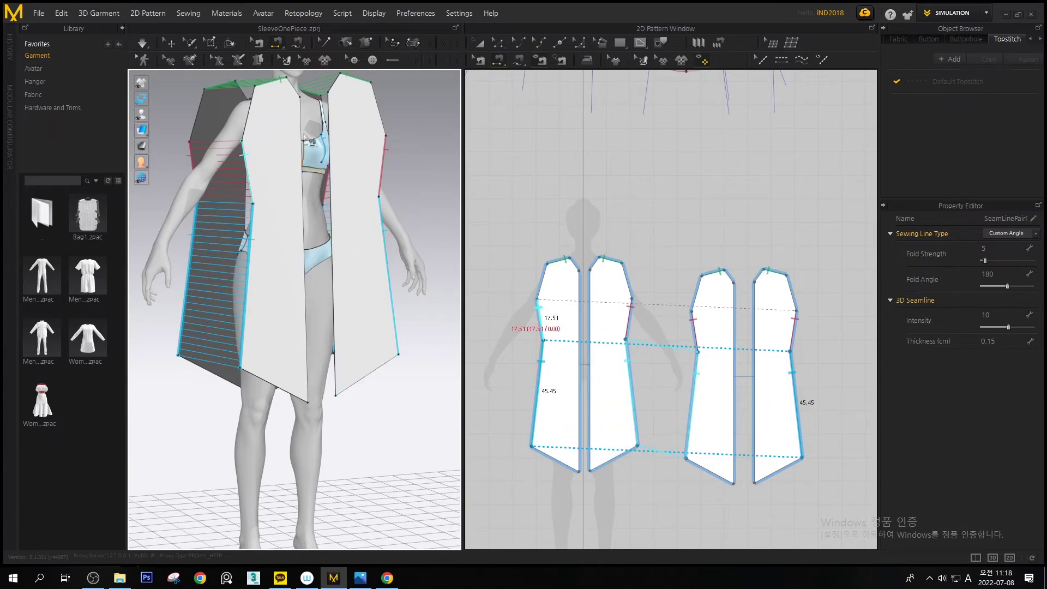
Sew the centre edges of the two front panels together in opposite directions and inspect the crossed seam in 3D
left_click(579, 312)
left_click(588, 428)
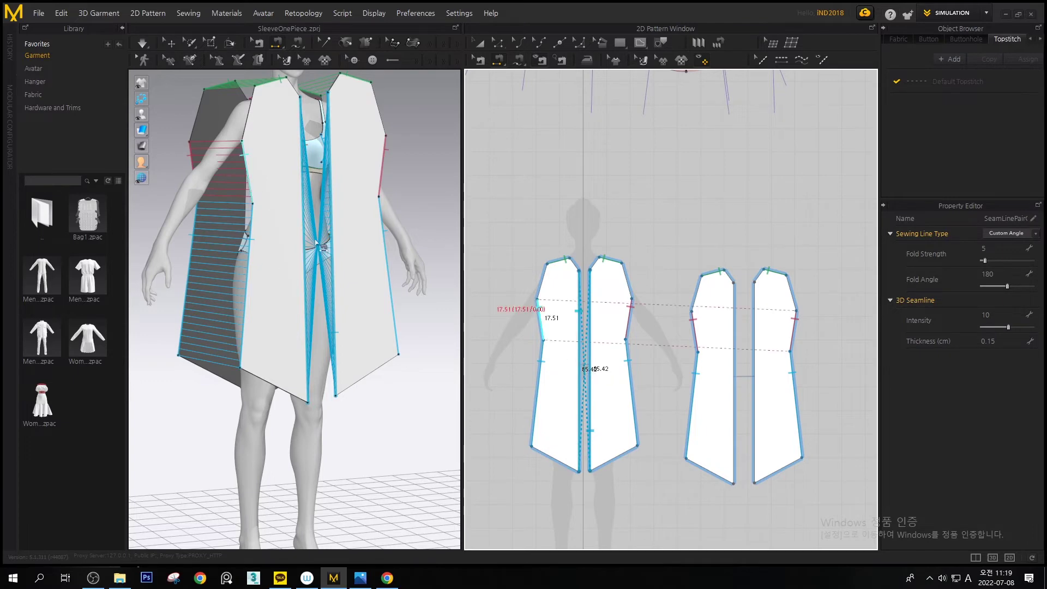
scroll(316, 244, "up", 4)
middle_click_drag(266, 149, 284, 257)
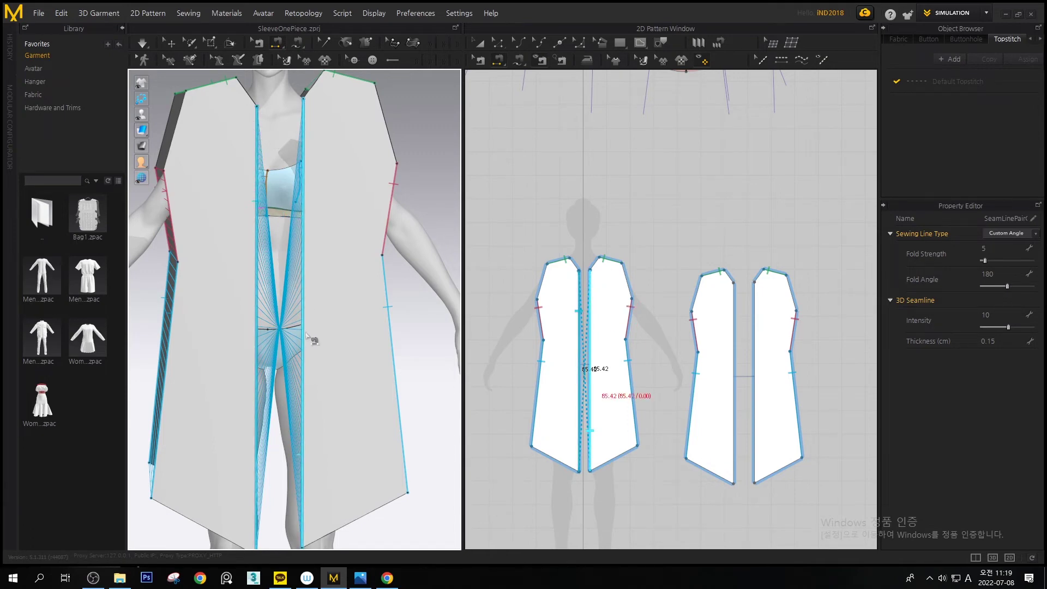
Simulate the garment with the crossed centre front seam, then reset the panels to their 3D arrangement around the avatar
key("space")
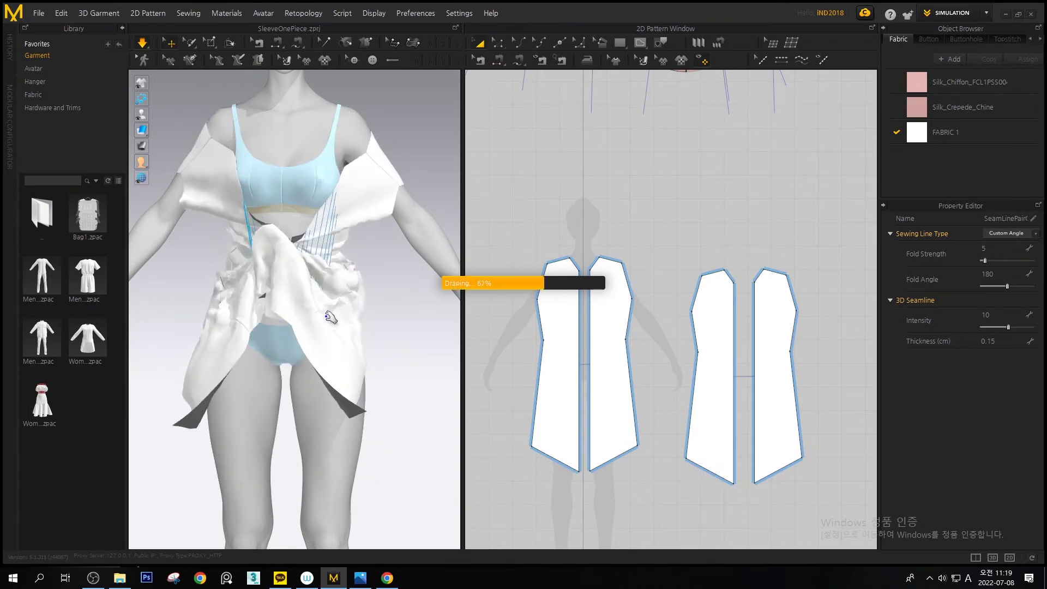
key("n")
middle_click_drag(332, 307, 340, 273)
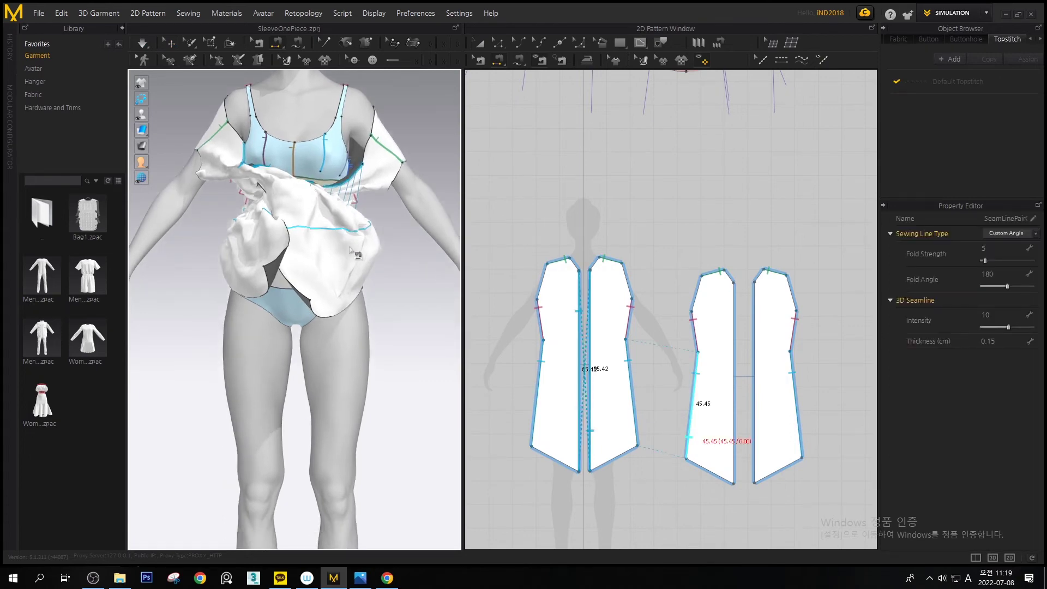
middle_click_drag(615, 263, 645, 184)
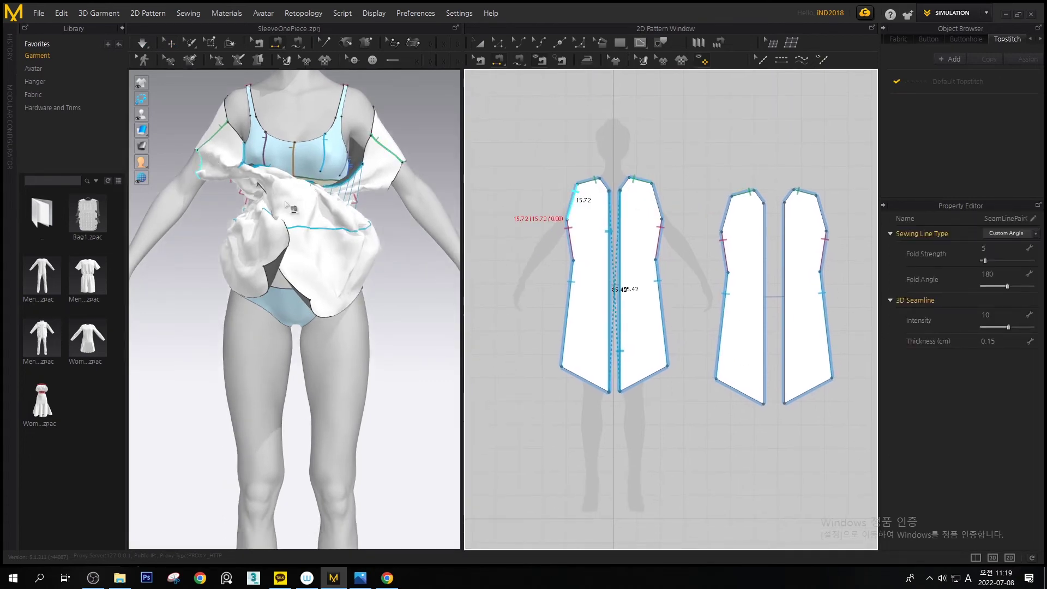
key("ctrl+f")
middle_click_drag(286, 202, 314, 182)
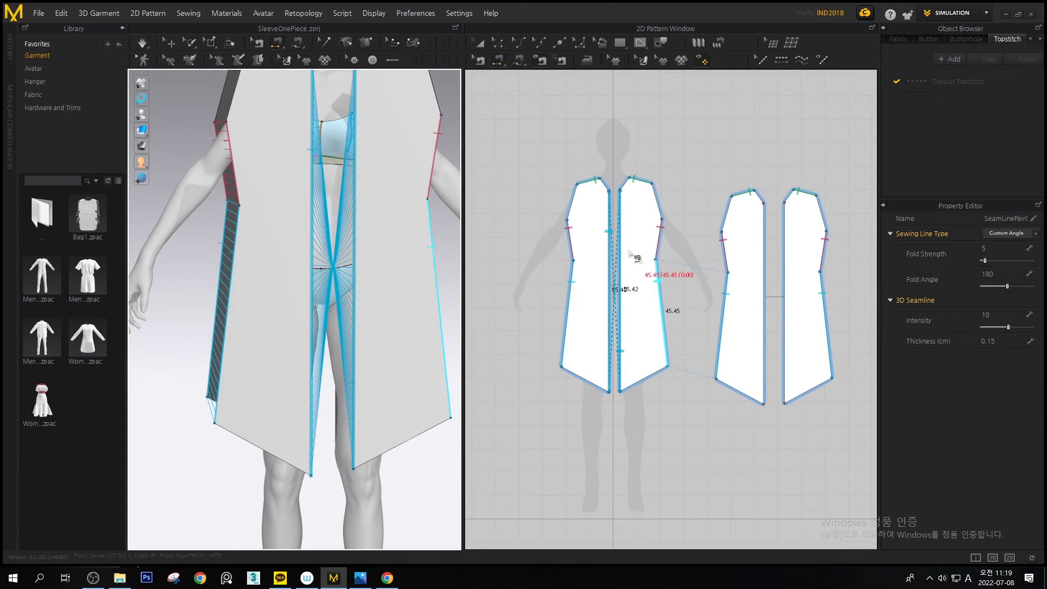
Select the crossed centre front seam with Edit Sewing, reverse its direction, and reverse it back to the crossed state
left_click(477, 61)
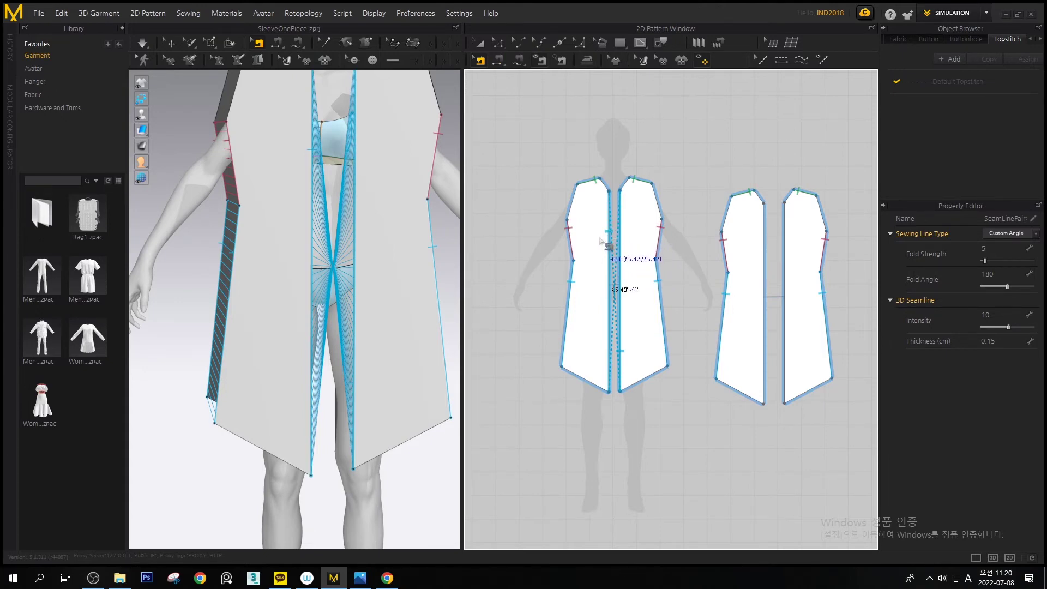
scroll(345, 292, "up", 3)
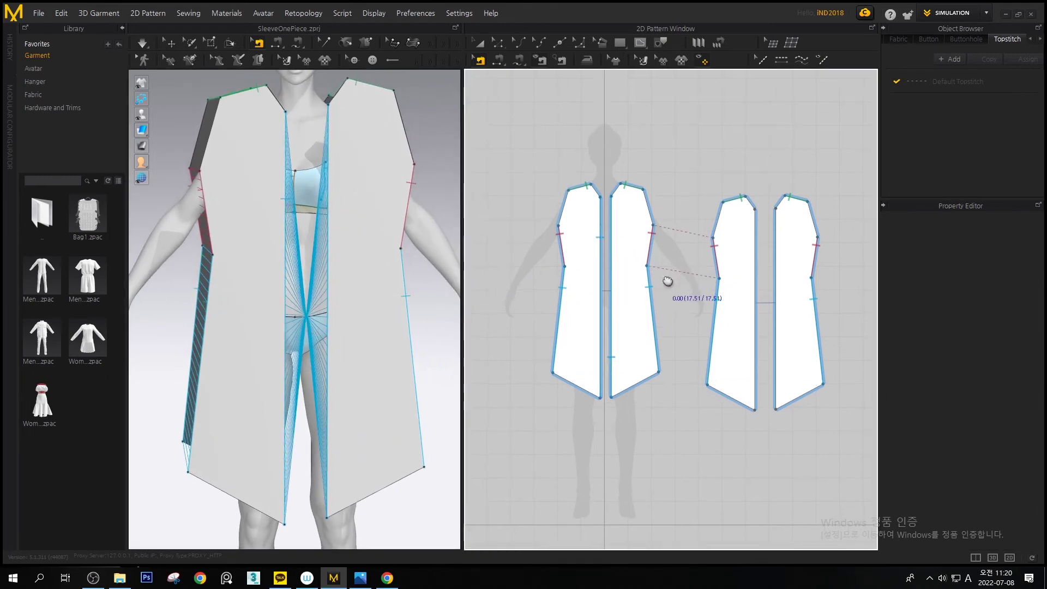
scroll(671, 283, "up", 2)
left_click(631, 218)
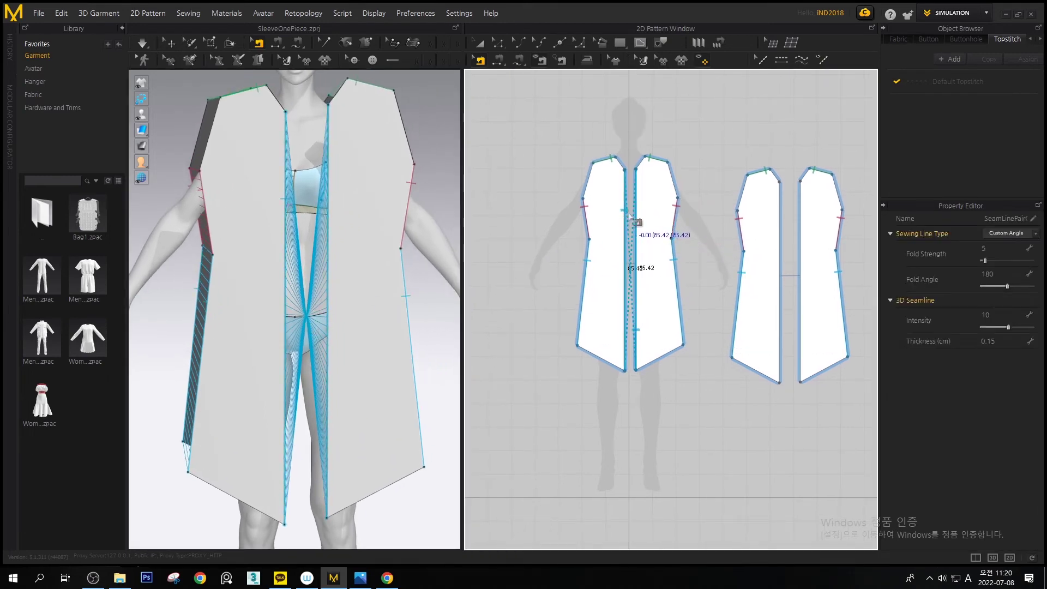
middle_click_drag(577, 258, 596, 273)
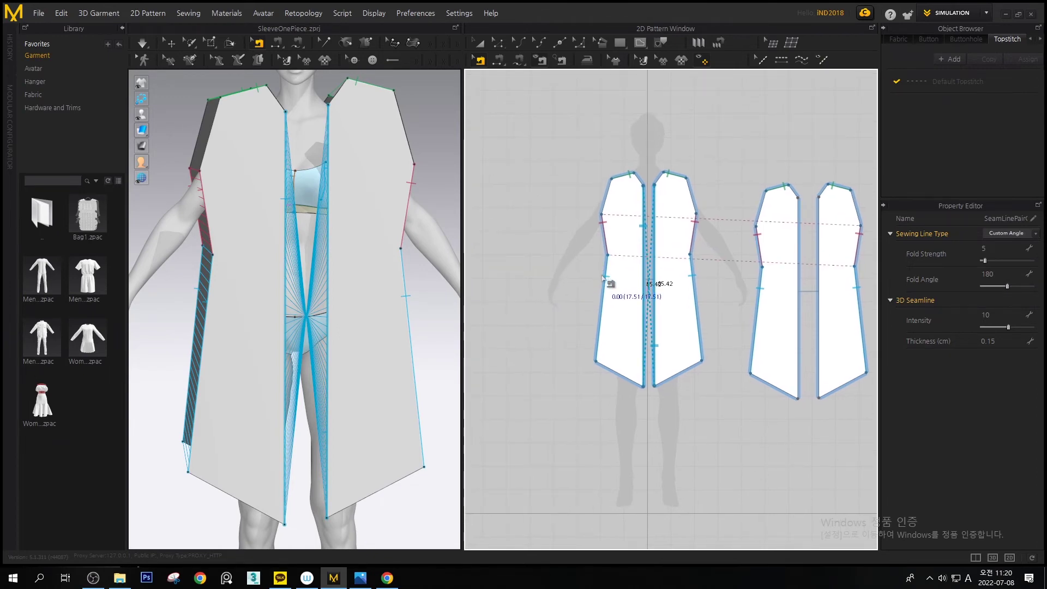
key("ctrl+b")
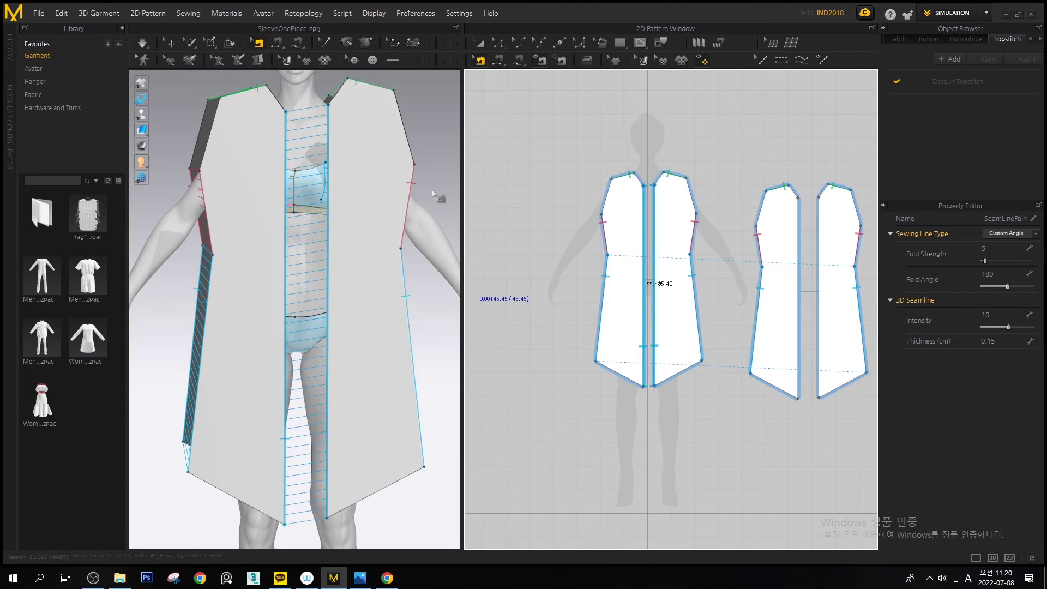
middle_click_drag(499, 211, 536, 253)
key("ctrl+b")
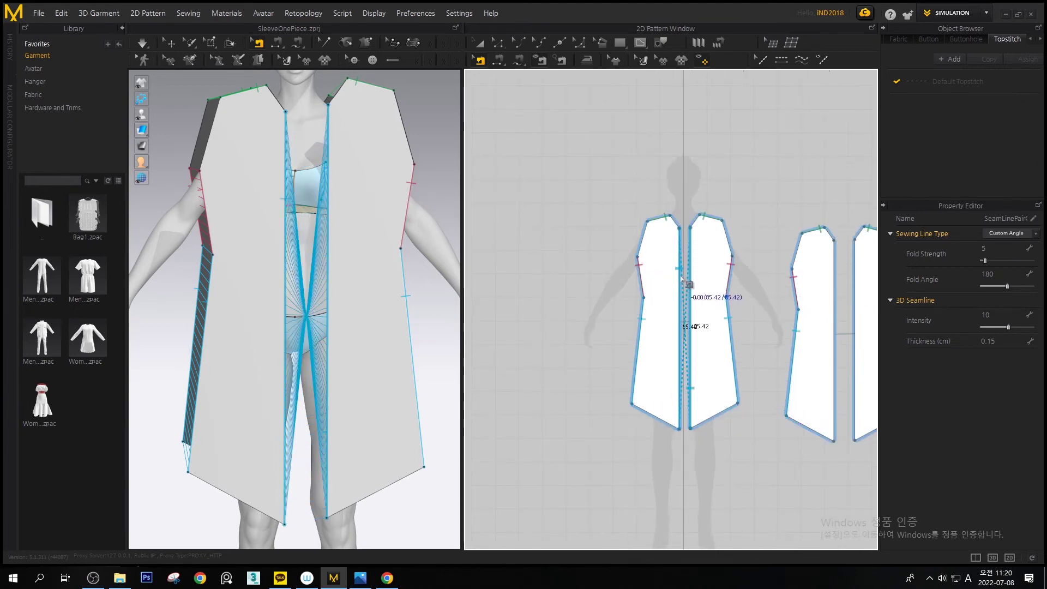
Delete the crossed centre front seam and re-sew the two front panels' centre edges in matching directions
key("Delete")
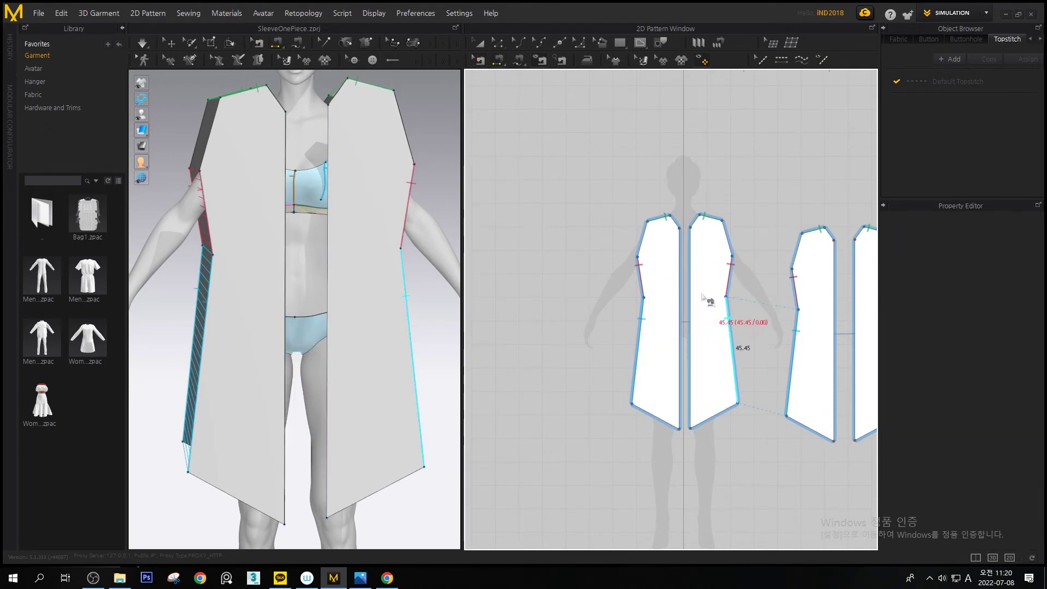
left_click(685, 274)
left_click(693, 274)
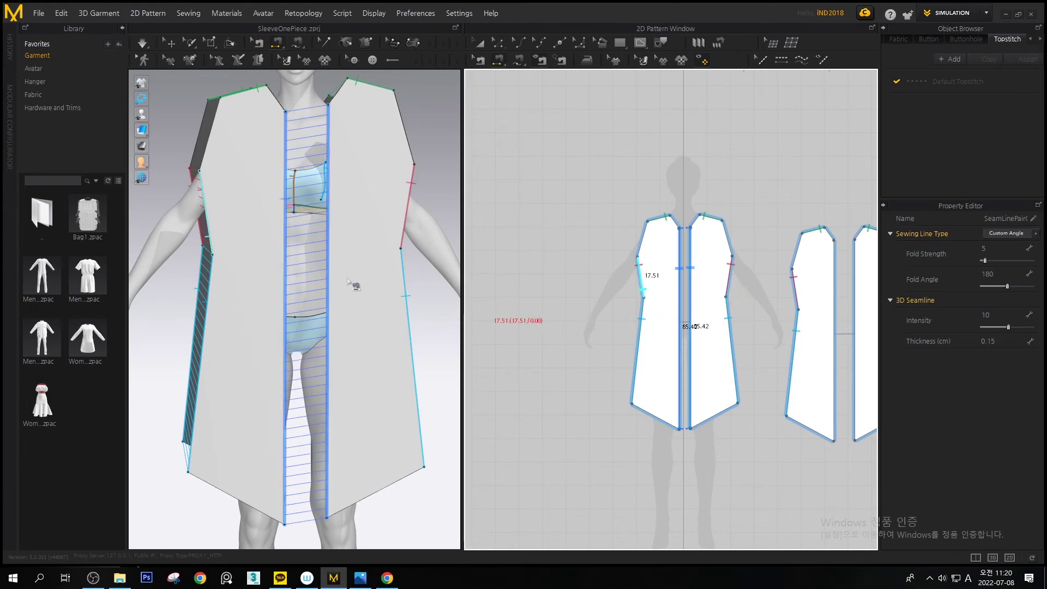
Sew the centre edges of the two back panels together in matching directions
middle_click_drag(385, 260, 346, 288)
middle_click_drag(851, 294, 806, 300)
left_click(790, 294)
left_click(810, 304)
Simulate the sewn panels so they drape on the avatar, checking the dress from the side and back
mouse_move(276, 241)
right_mouse_down()
mouse_move(516, 202)
mouse_move(385, 242)
mouse_move(289, 250)
mouse_move(178, 240)
right_mouse_up()
key("space")
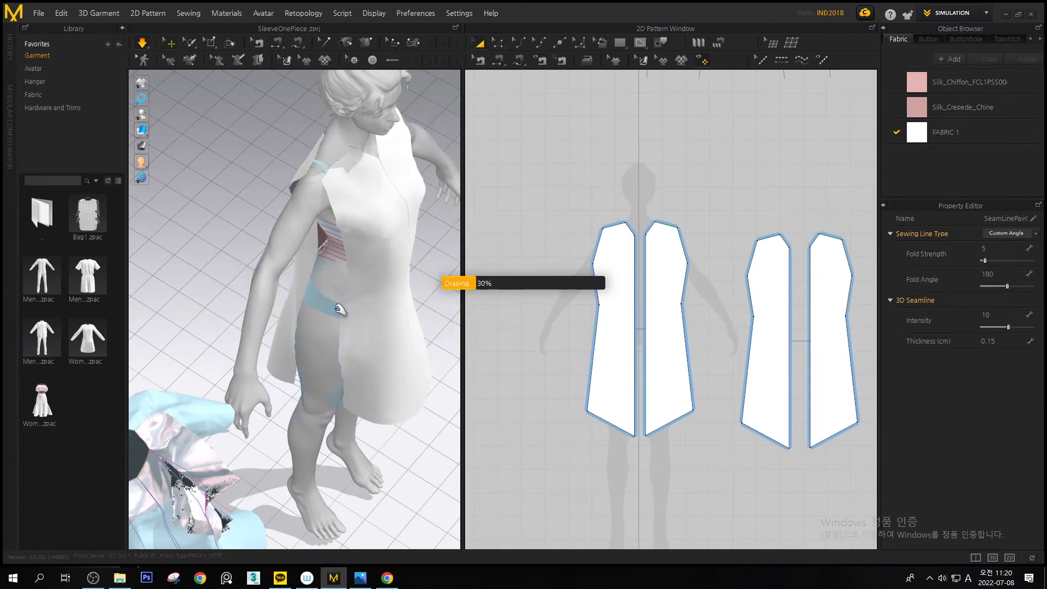
right_click_drag(340, 309, 256, 247)
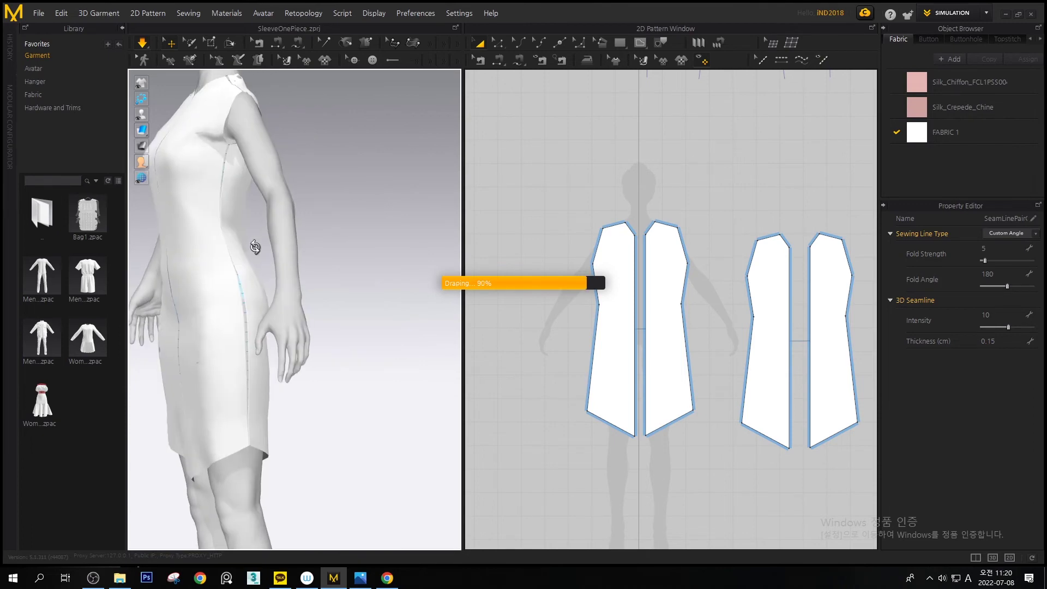
right_click_drag(334, 245, 637, 302)
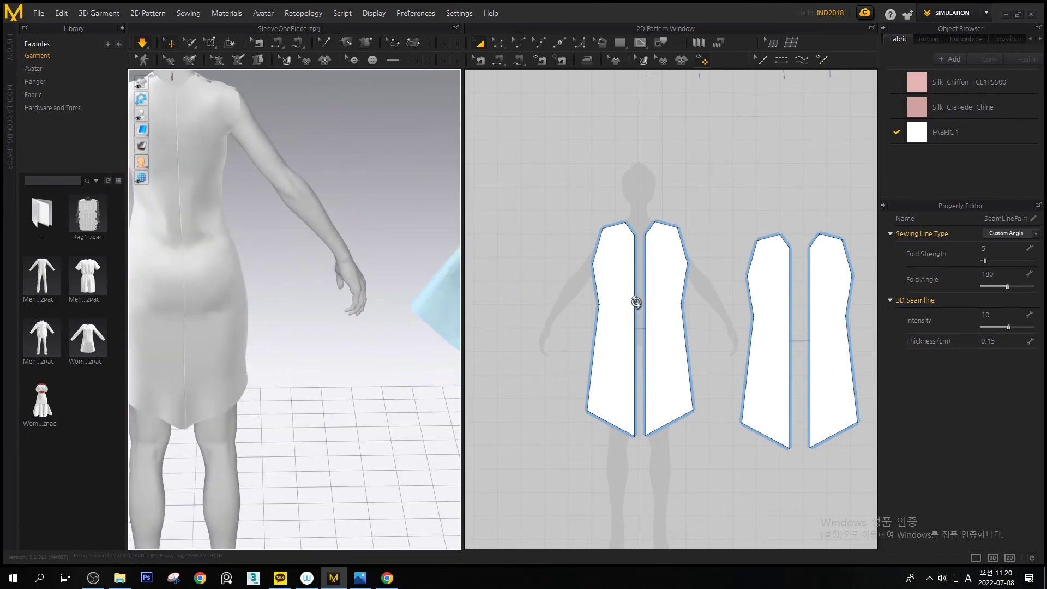
right_click_drag(424, 270, 550, 284)
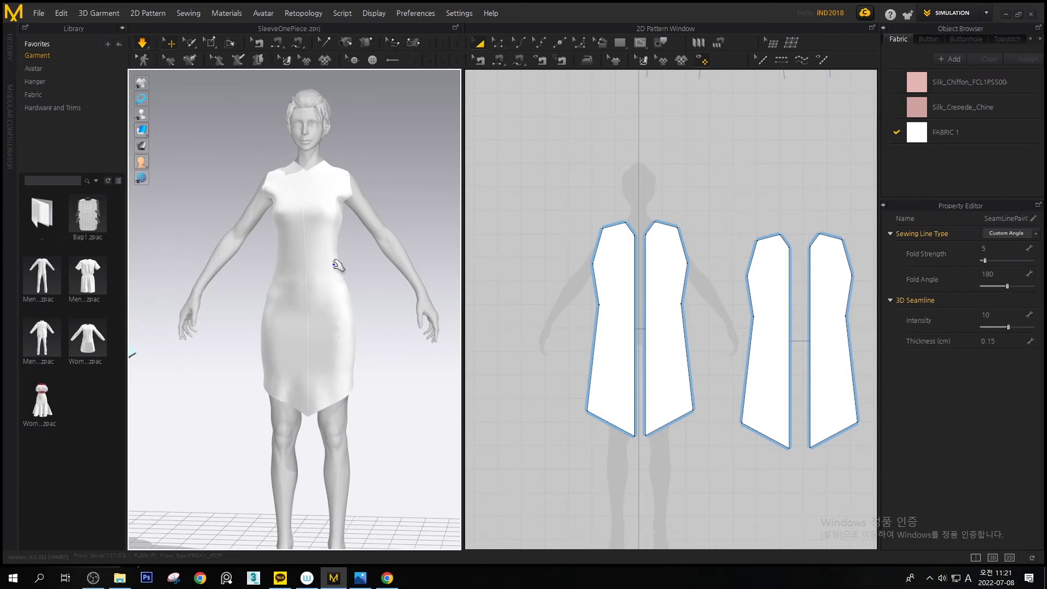
Examine the fit of the draped dress and its centre front seam from the front and at an angle
right_click_drag(614, 349, 586, 280)
right_click_drag(331, 178, 370, 203)
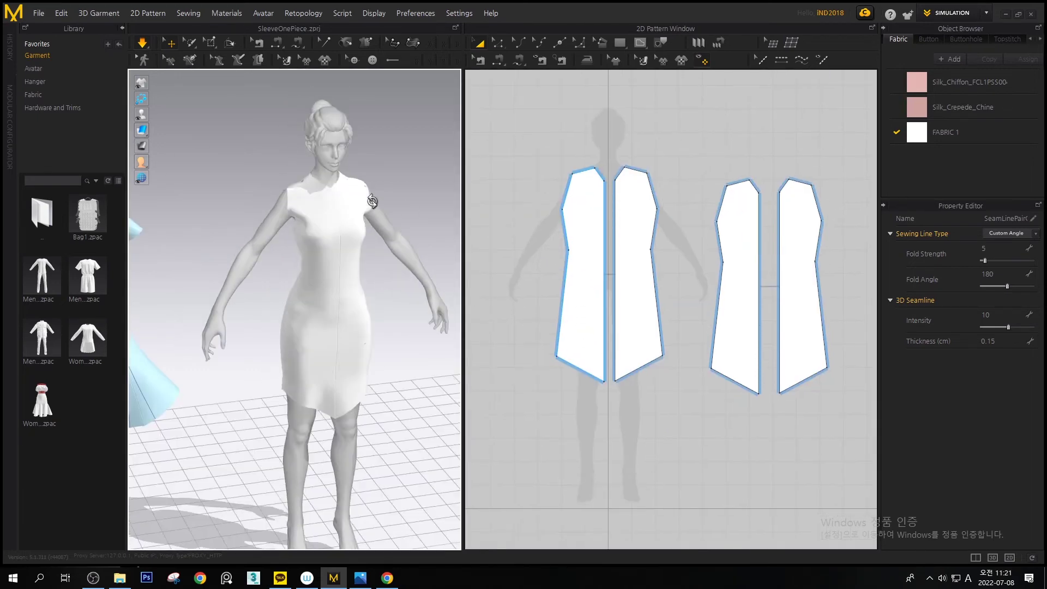
scroll(304, 197, "down", 2)
right_click_drag(304, 198, 280, 142)
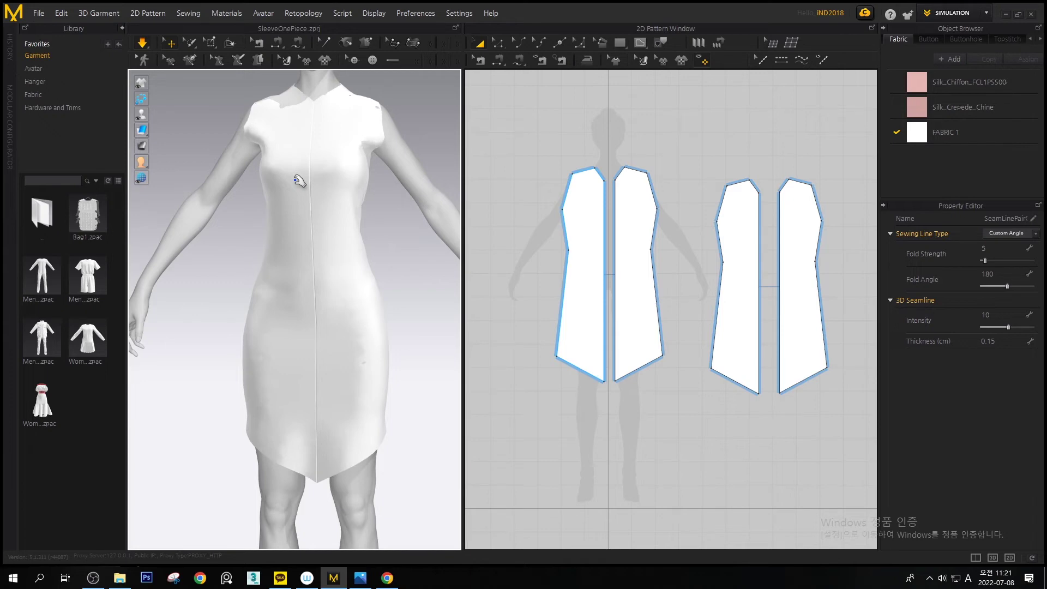
scroll(337, 201, "down", 5)
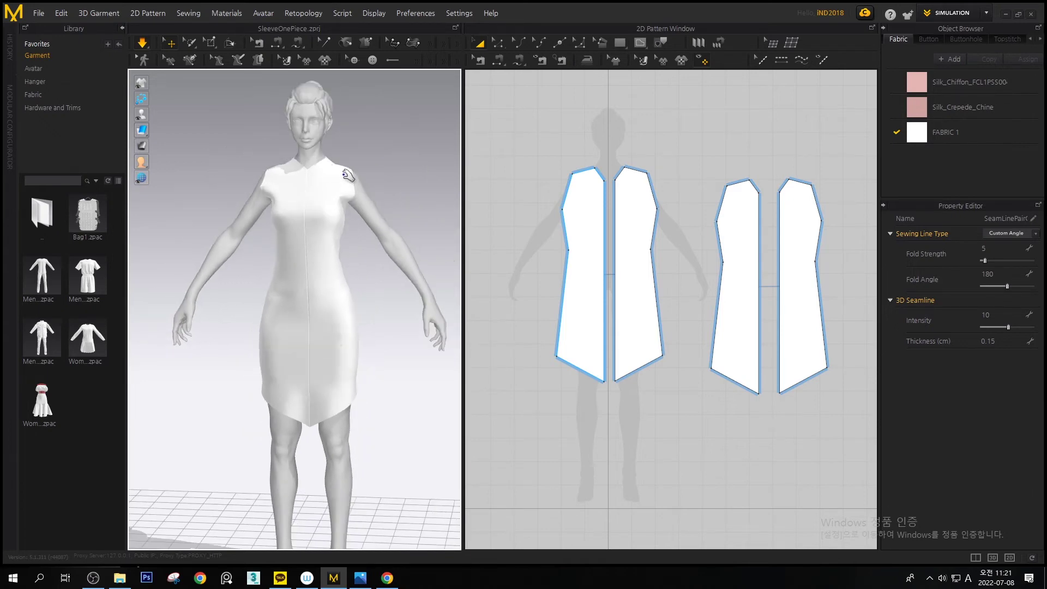
middle_click_drag(355, 207, 356, 234)
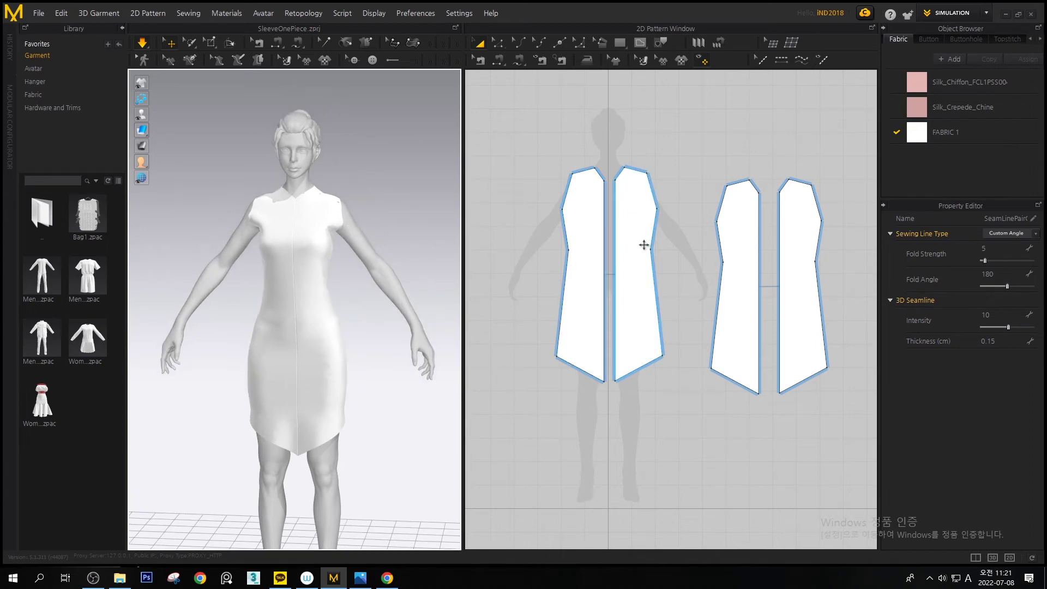
Reset the dress panels to their 3D arrangement around the avatar and simulate the garment again
key("ctrl+f")
middle_click_drag(420, 217, 455, 196)
mouse_move(363, 216)
left_mouse_down()
mouse_move(367, 250)
mouse_move(363, 223)
left_mouse_up()
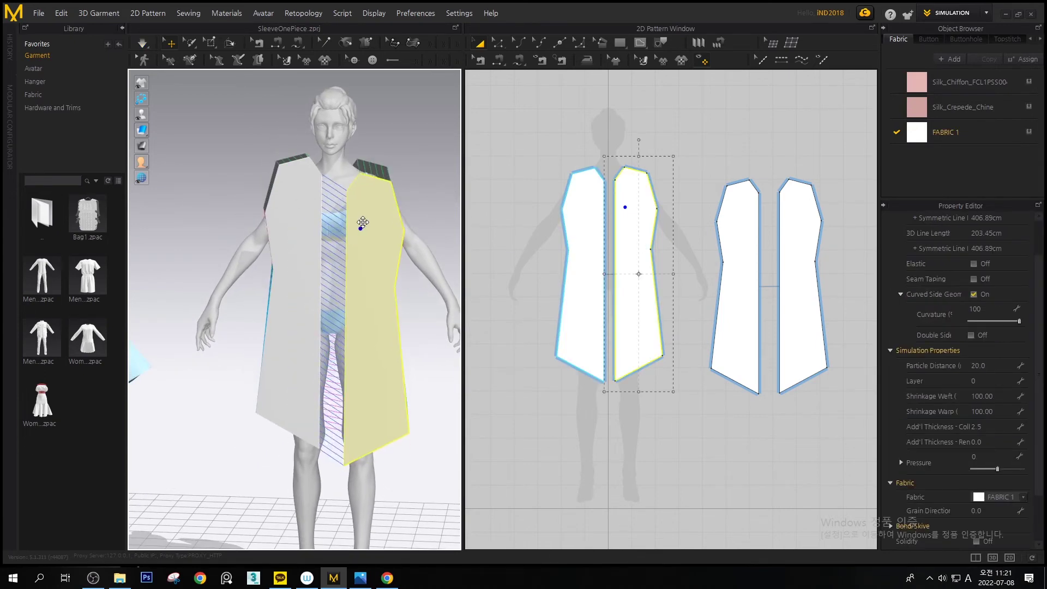
left_click(348, 223)
key("space")
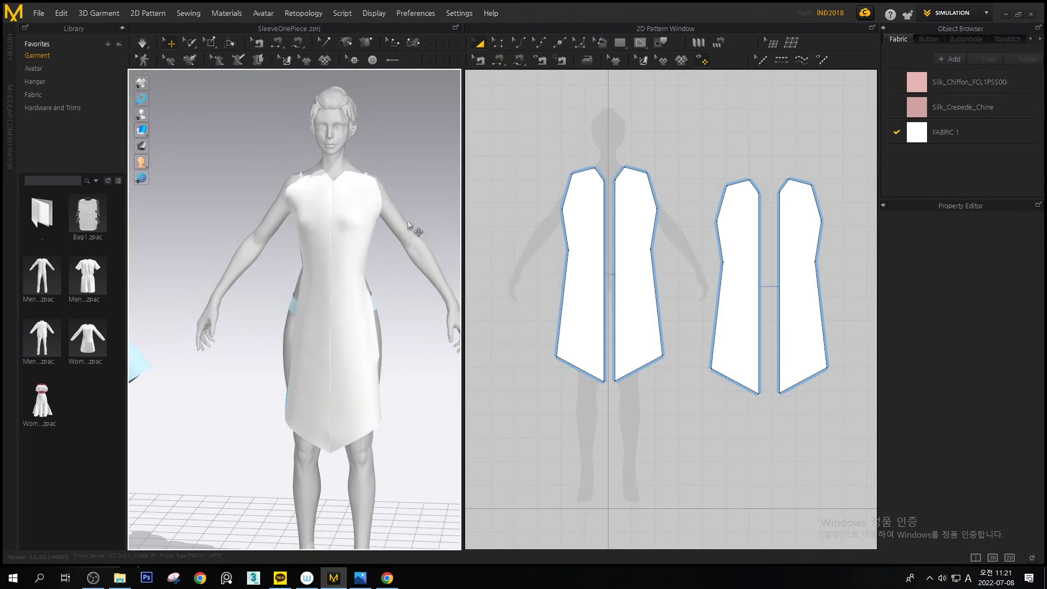
Select all four dress panels, apply Reset 3D Arrangement (Selected), and simulate them onto the avatar again
right_click_drag(309, 221, 502, 236)
left_click_drag(532, 156, 834, 406)
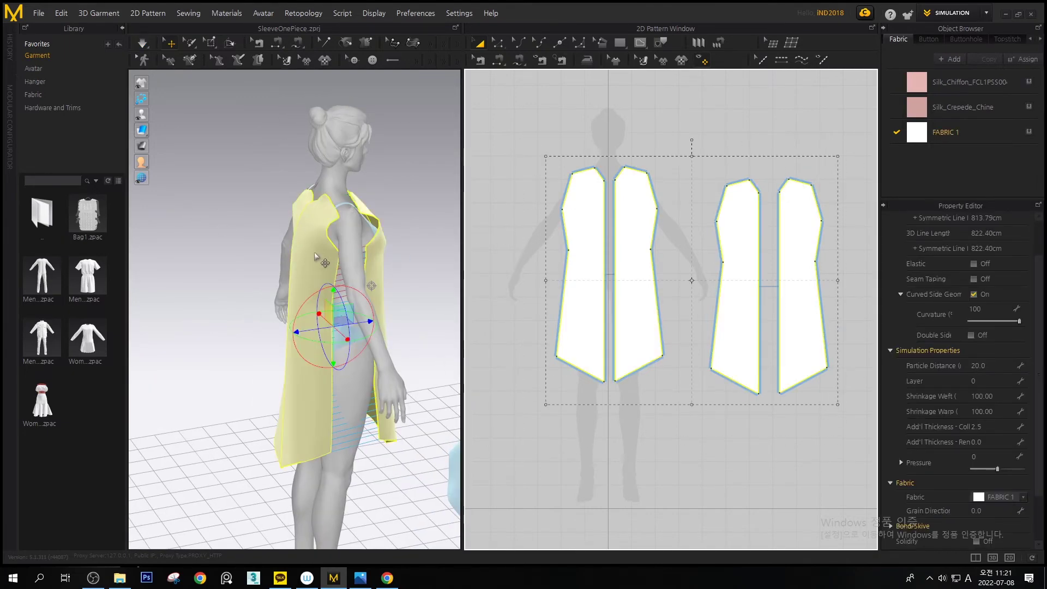
right_click(315, 255)
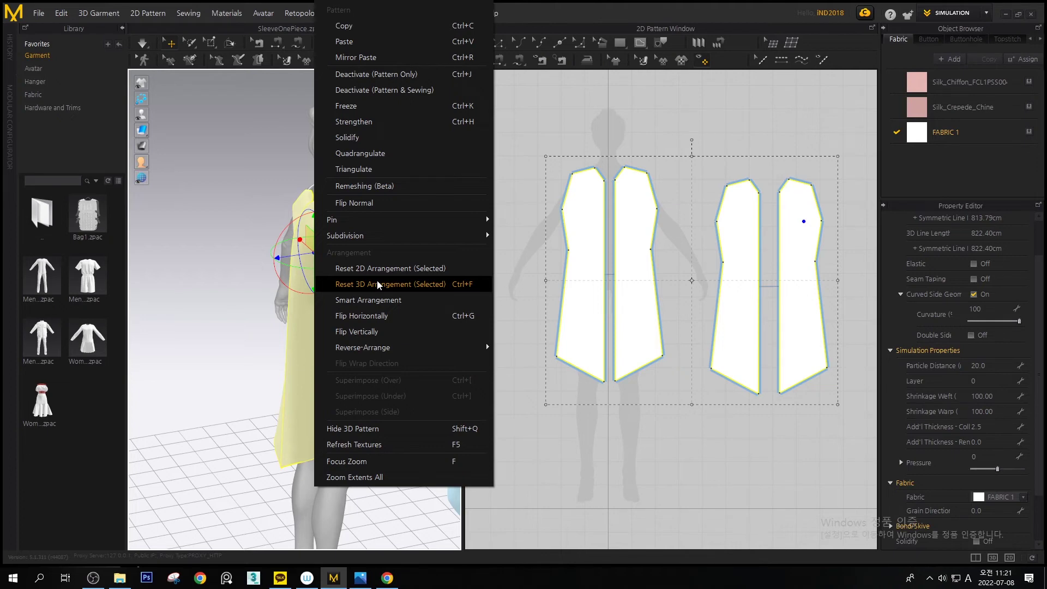
left_click(378, 284)
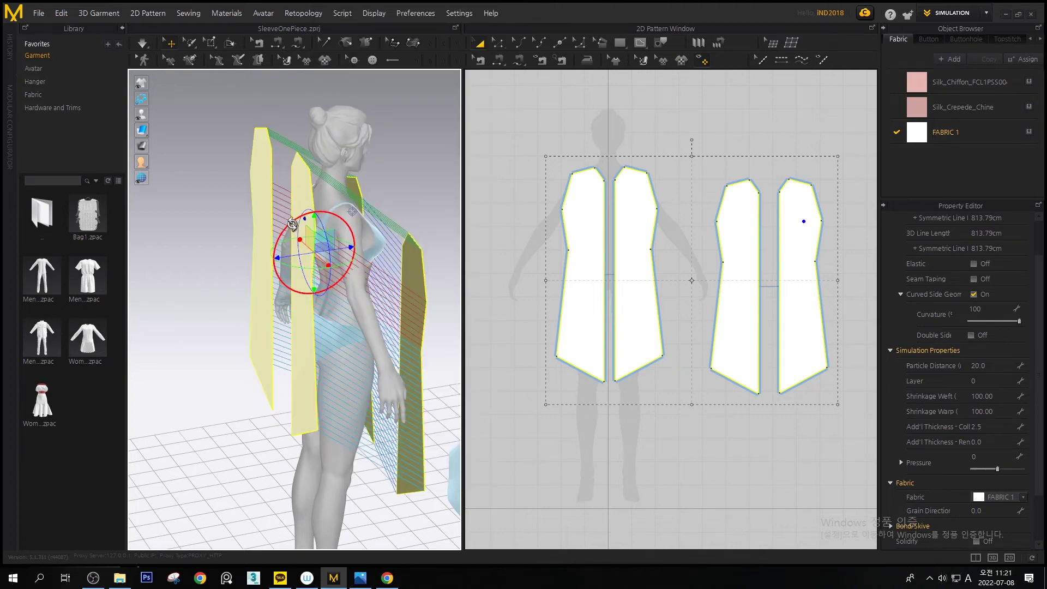
right_click_drag(339, 242, 163, 217)
key("space")
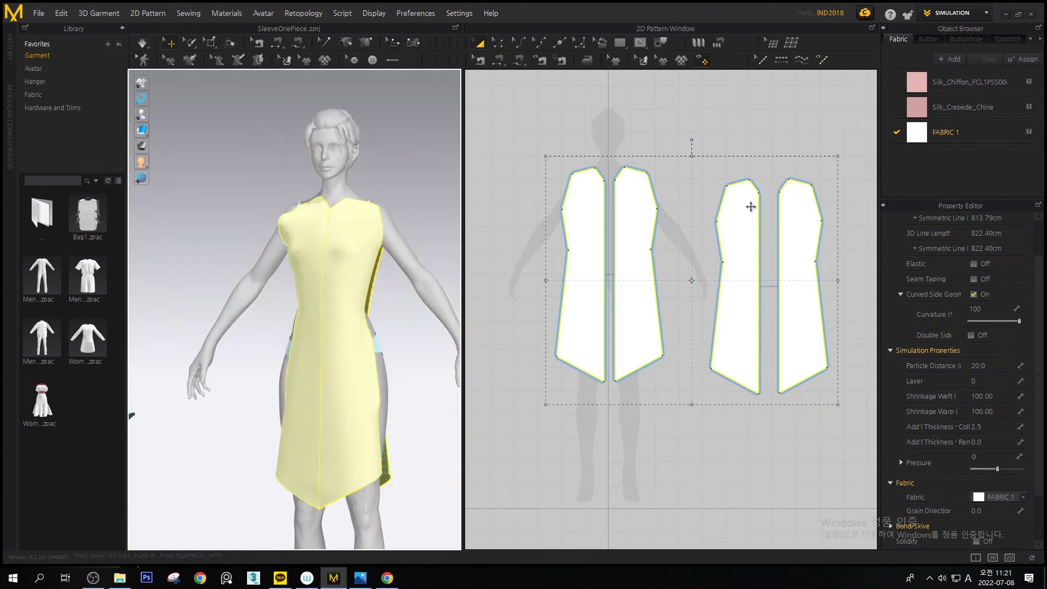
Apply Reset 2D Arrangement (Selected) to the four dress panels and place the two back panels behind the avatar
scroll(257, 287, "down", 5)
right_click(280, 240)
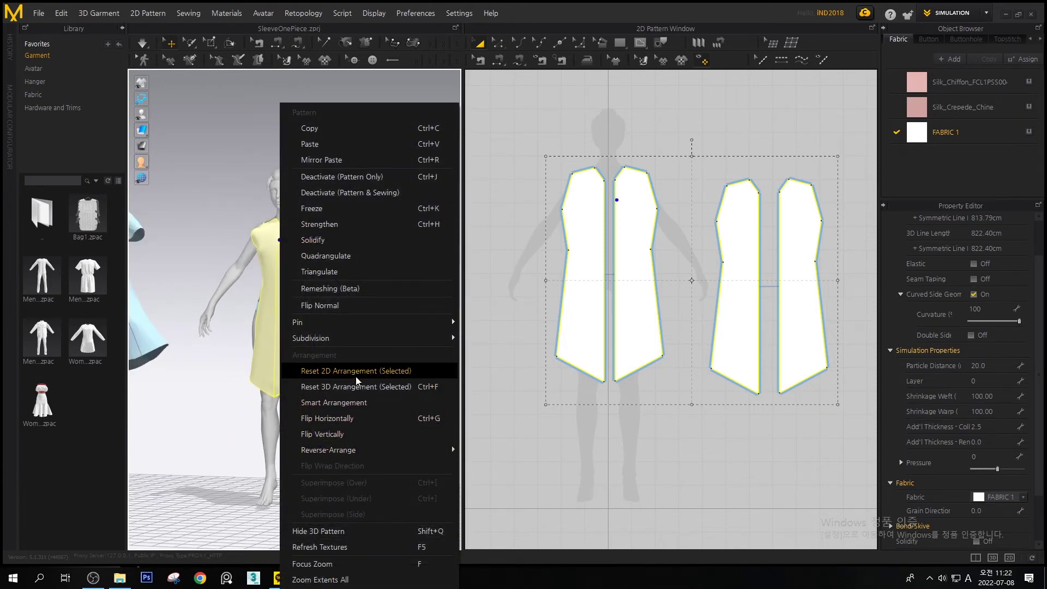
left_click(356, 376)
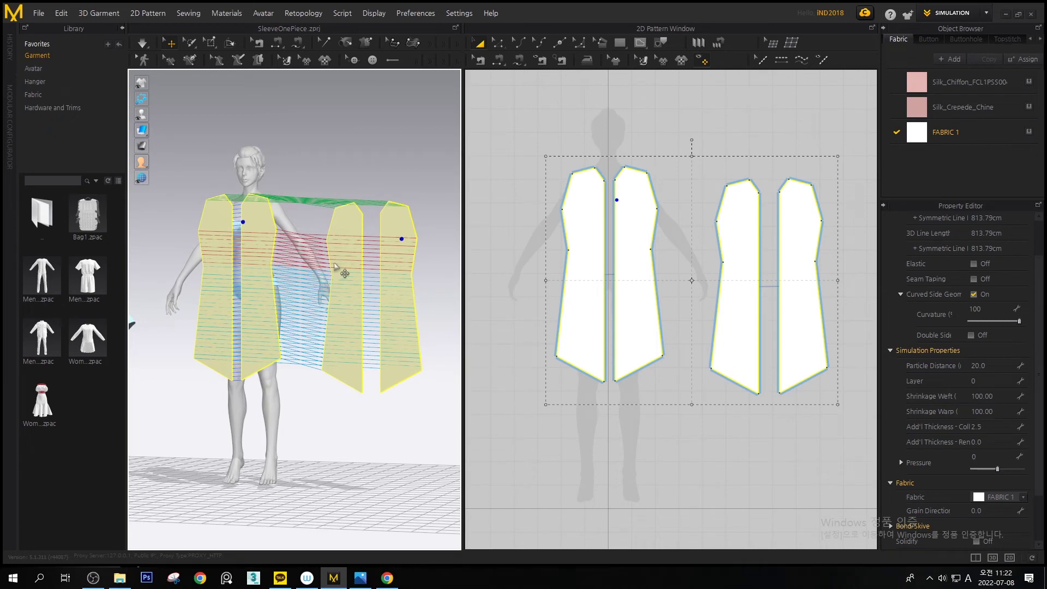
right_click_drag(334, 266, 337, 327)
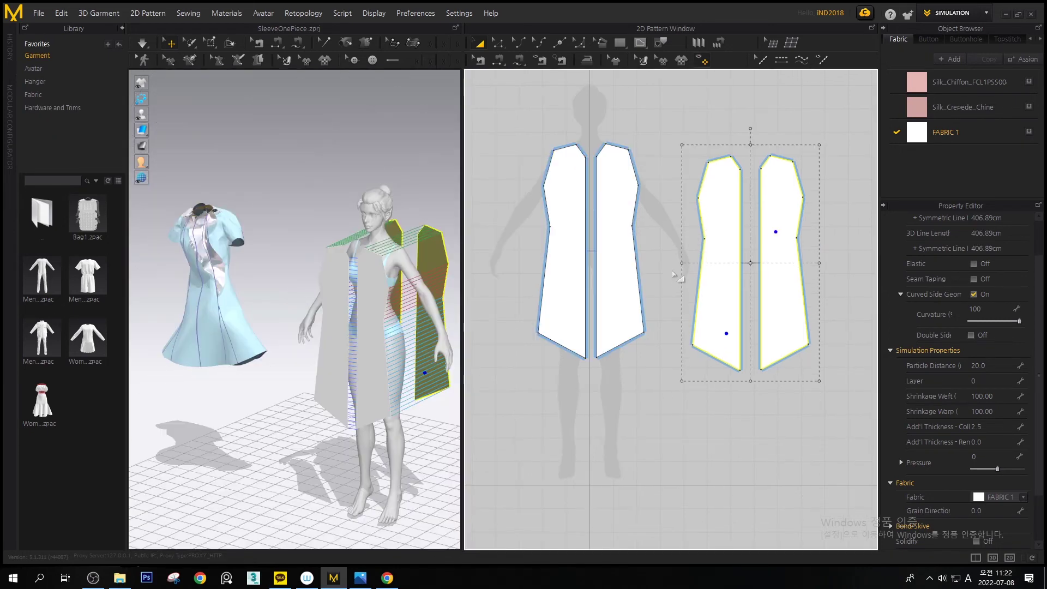
Select all the seams joining the four white dress panels with Edit Sewing and delete them
key("b")
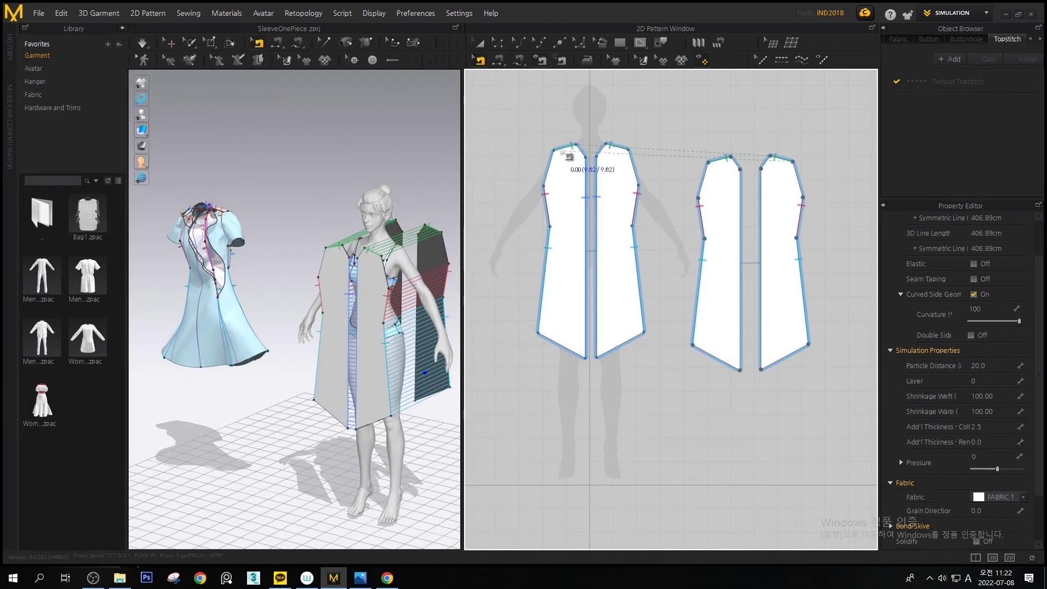
key("ctrl+a")
scroll(666, 182, "up", 3)
scroll(703, 206, "down", 6)
key("a")
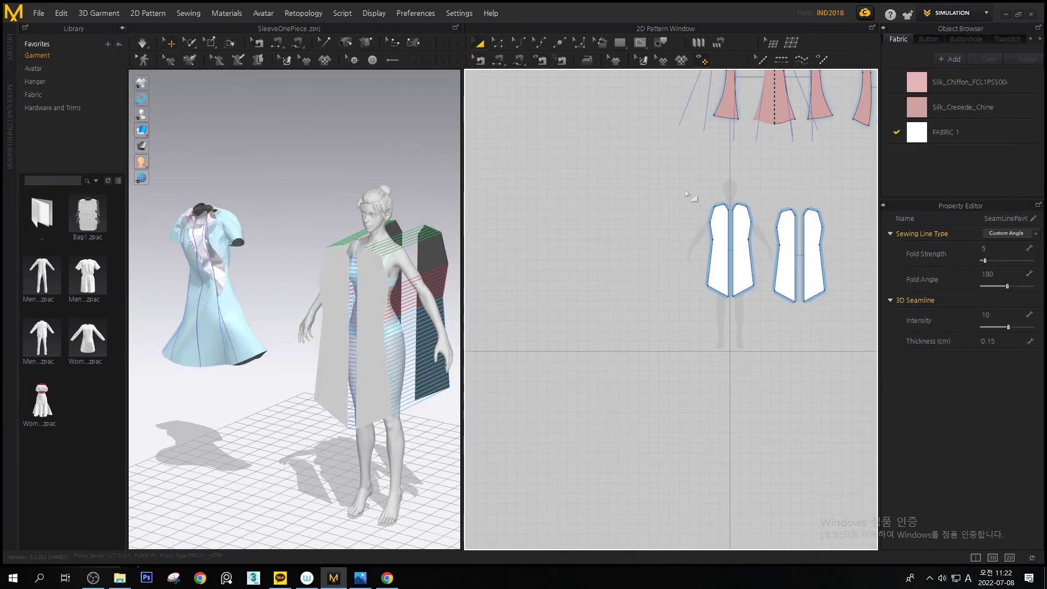
key("b")
left_click_drag(686, 186, 915, 385)
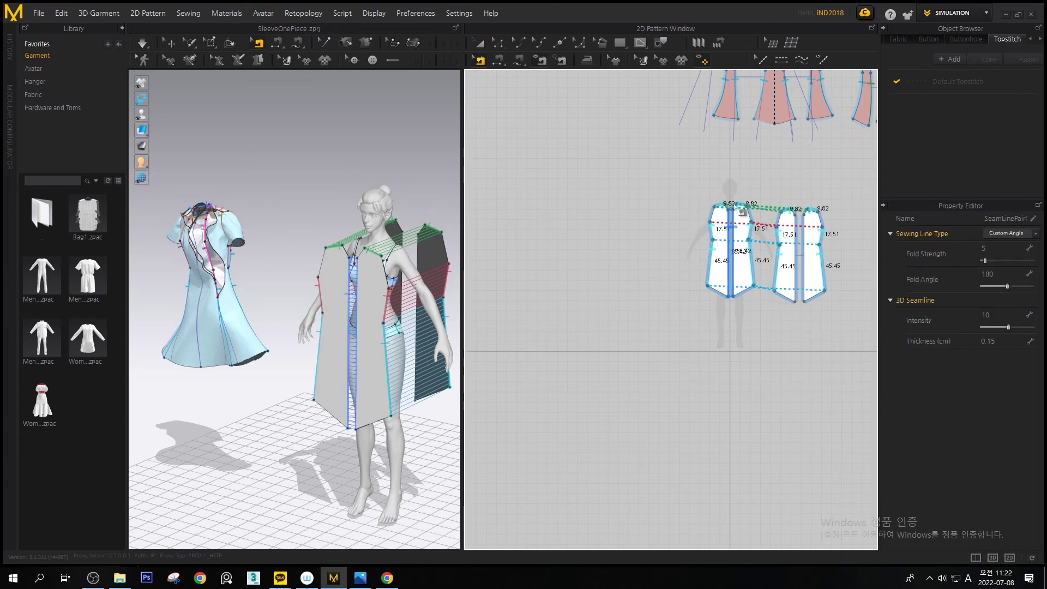
left_click(745, 200)
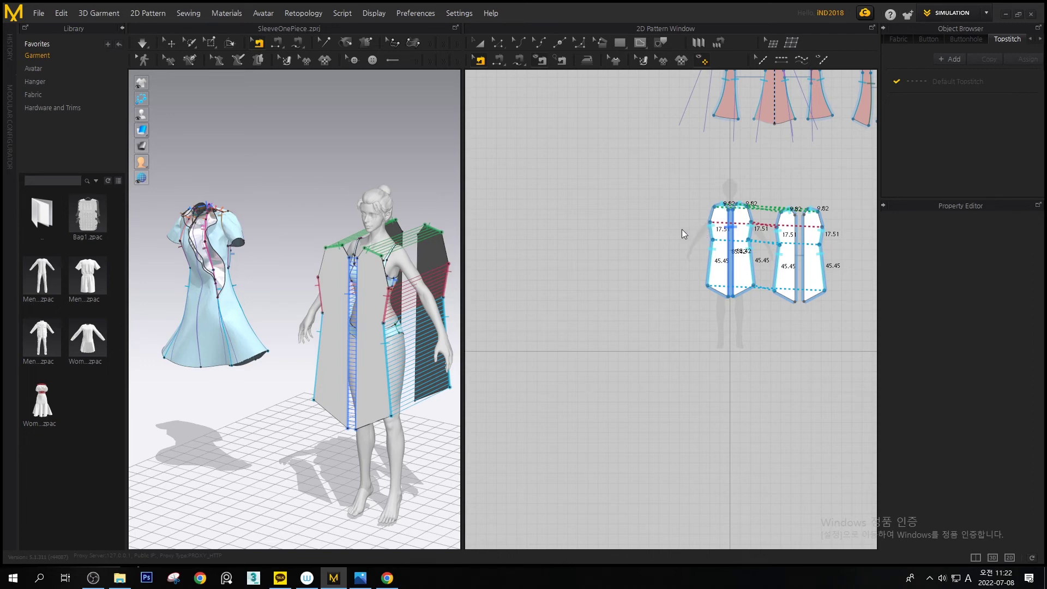
middle_click_drag(709, 238, 629, 215)
scroll(638, 212, "down", 3)
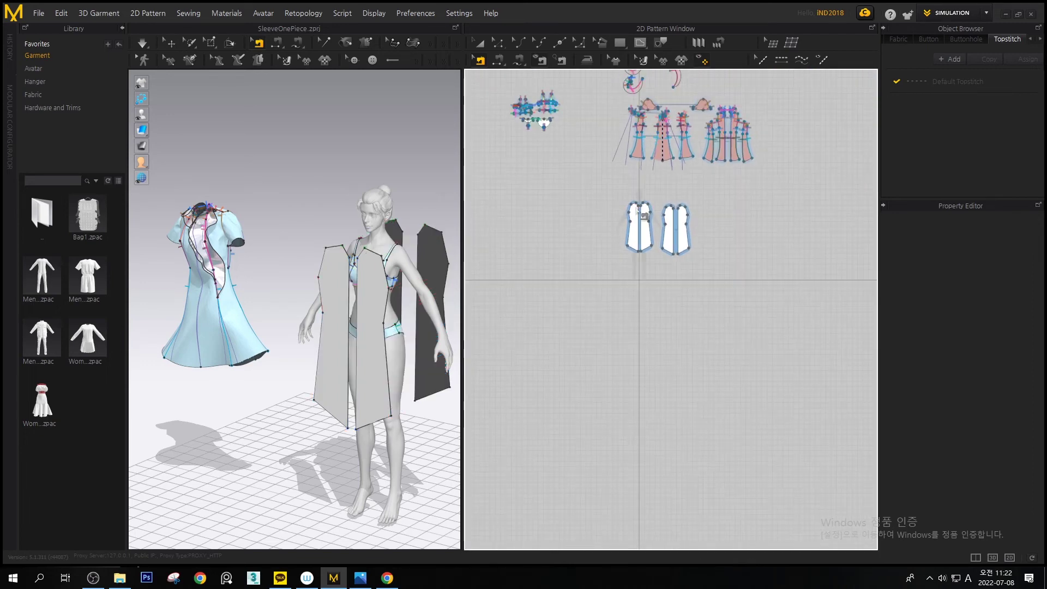
Bend the front panel's side edge between waist and hem into an inward curve with Edit Curvature
scroll(639, 213, "up", 4)
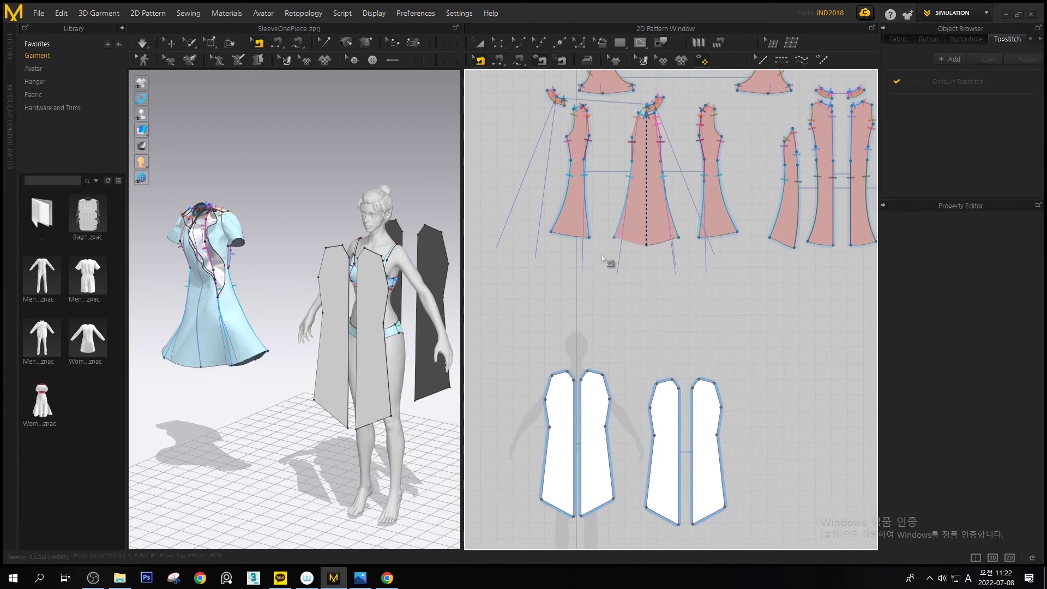
middle_click_drag(598, 400, 592, 284)
middle_click_drag(548, 337, 540, 405)
key("c")
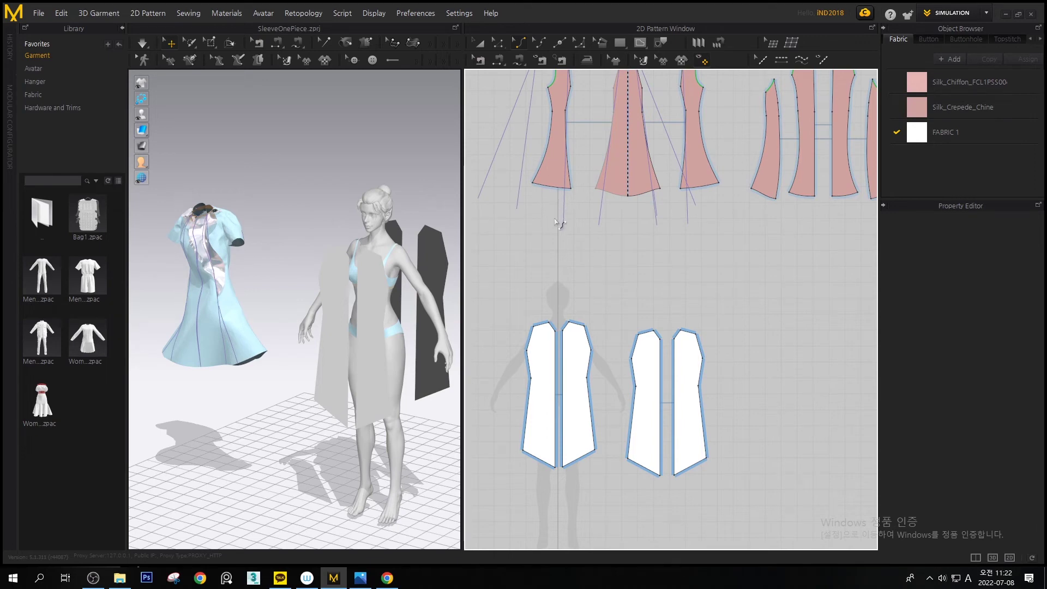
left_click(519, 47)
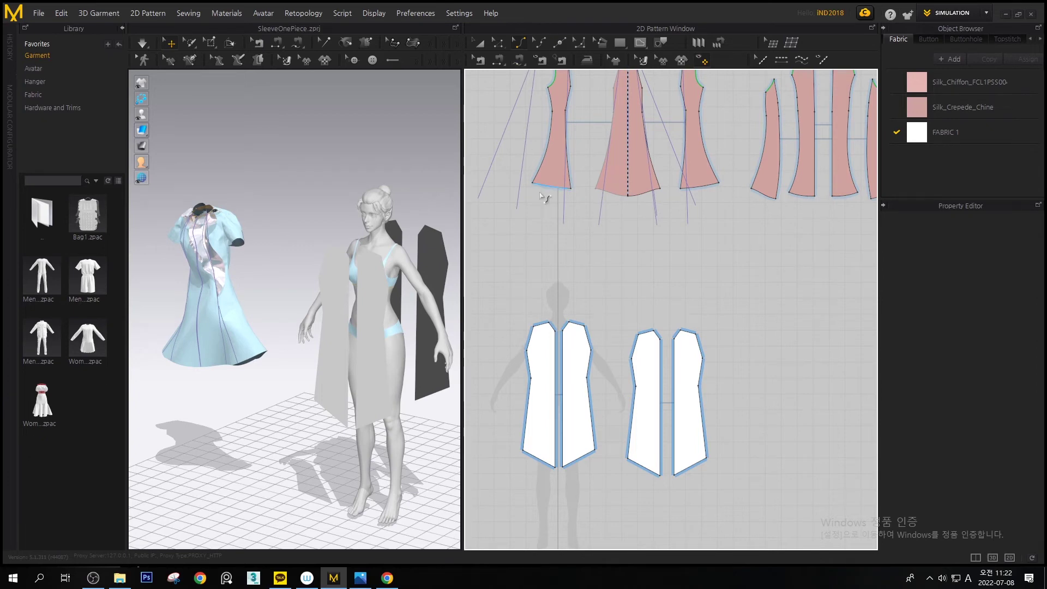
left_click(540, 418)
mouse_move(540, 418)
left_mouse_down()
mouse_move(548, 428)
mouse_move(532, 431)
mouse_move(540, 426)
mouse_move(498, 414)
mouse_move(534, 418)
left_mouse_up()
middle_click_drag(539, 424, 562, 308)
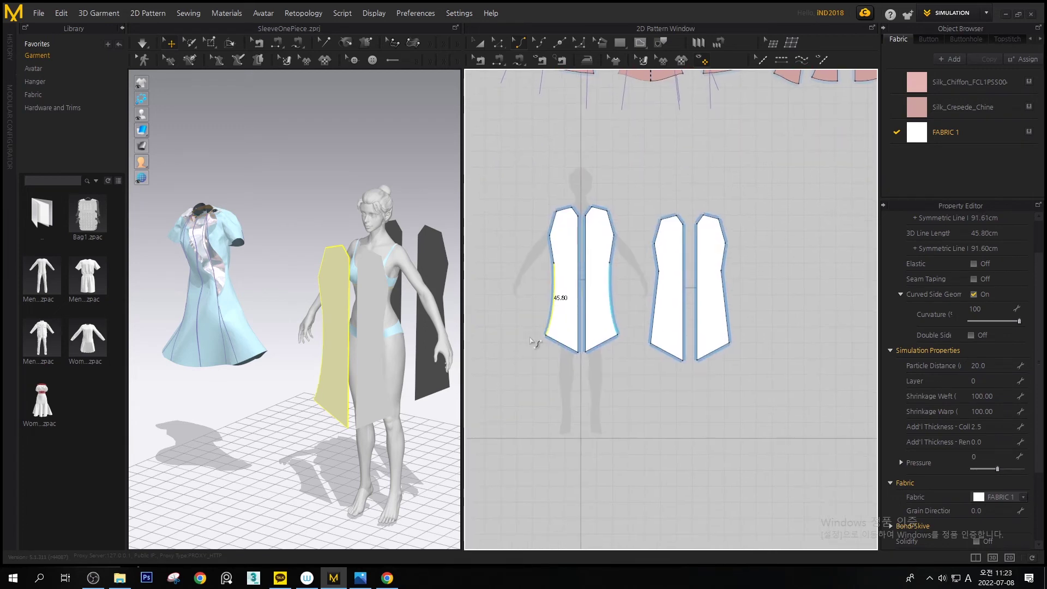
Move the outer hem corner of the left front panel slightly outward to widen the hem
scroll(542, 364, "up", 4)
scroll(552, 339, "down", 10)
scroll(555, 337, "up", 2)
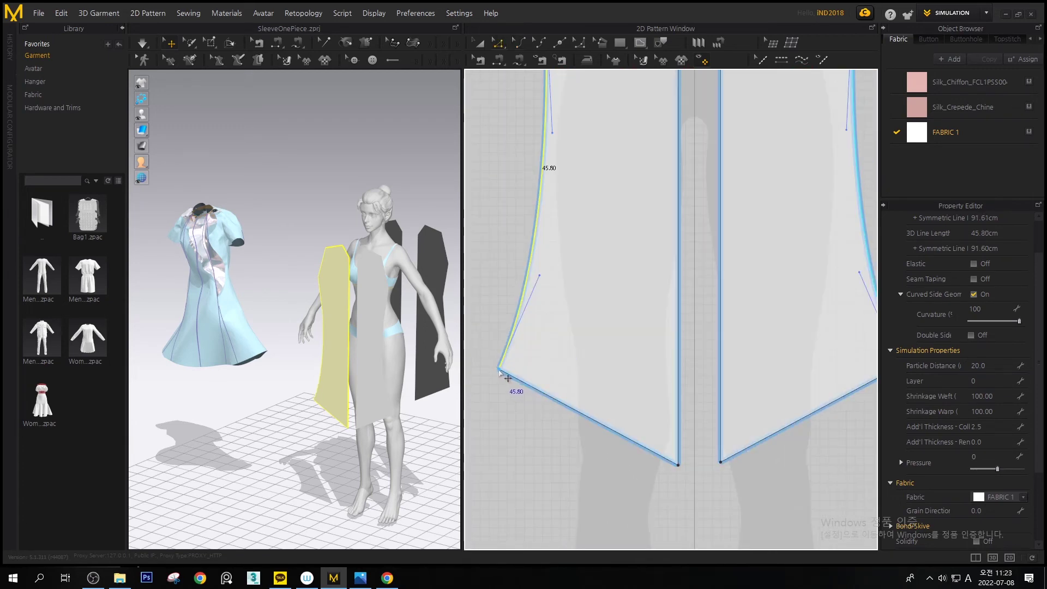
left_click(519, 42)
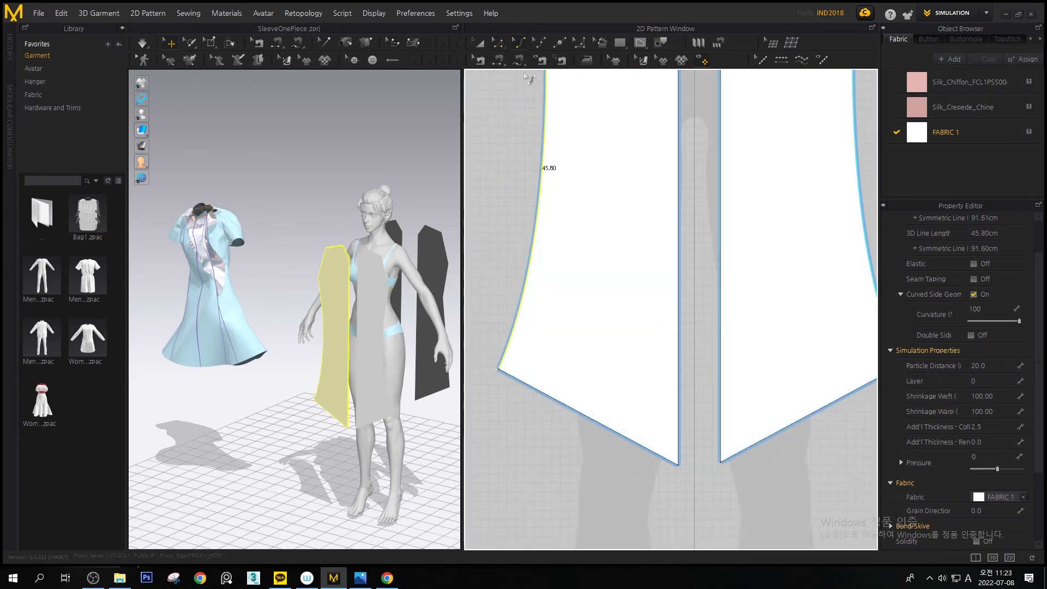
left_click(499, 371)
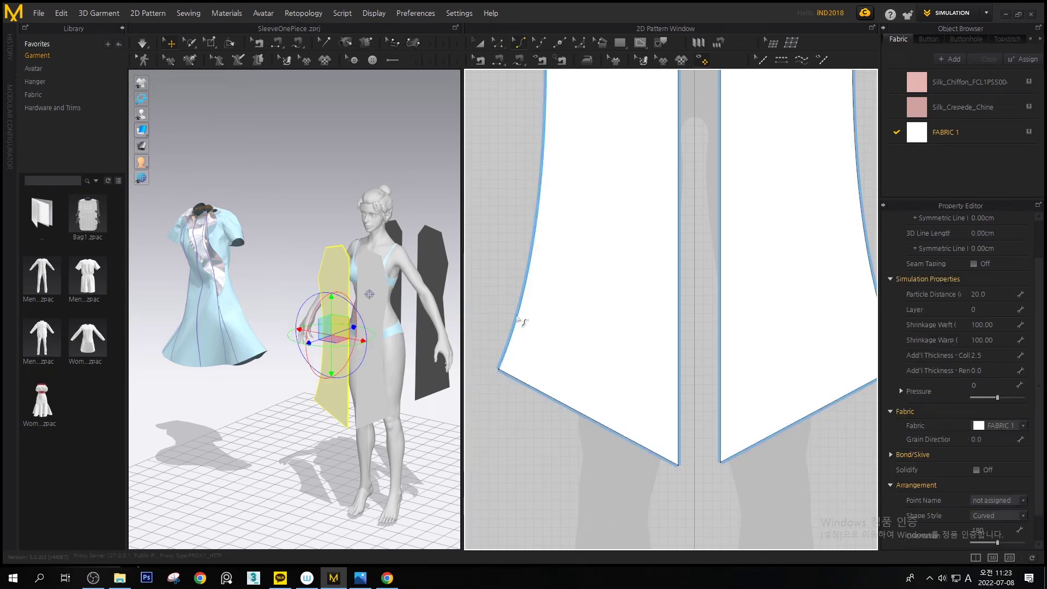
key("z")
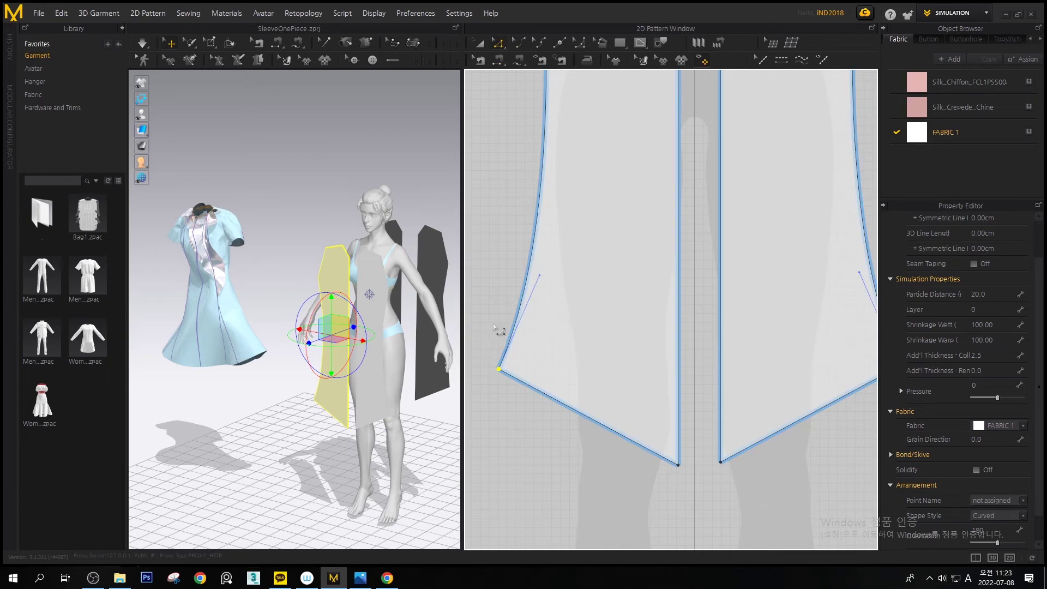
left_click_drag(499, 371, 486, 366)
Adjust both curve handles of the front panel's lower side edge to hollow it deeper toward the centre
left_click_drag(526, 273, 550, 302)
middle_click_drag(551, 262, 599, 364)
left_click_drag(600, 237, 648, 231)
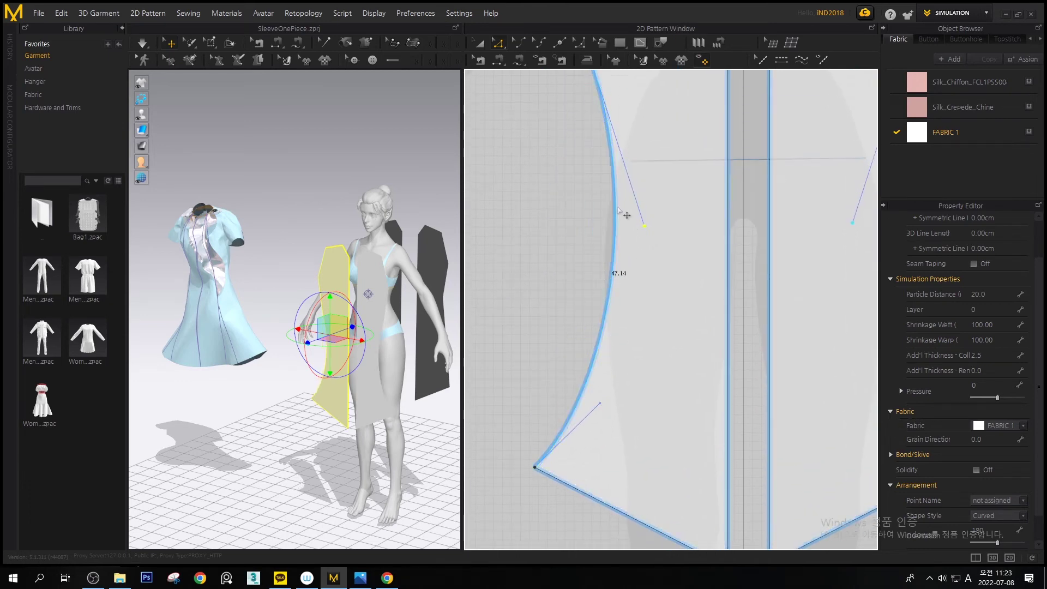
right_click_drag(629, 203, 627, 273)
scroll(628, 277, "down", 3)
left_click(630, 281)
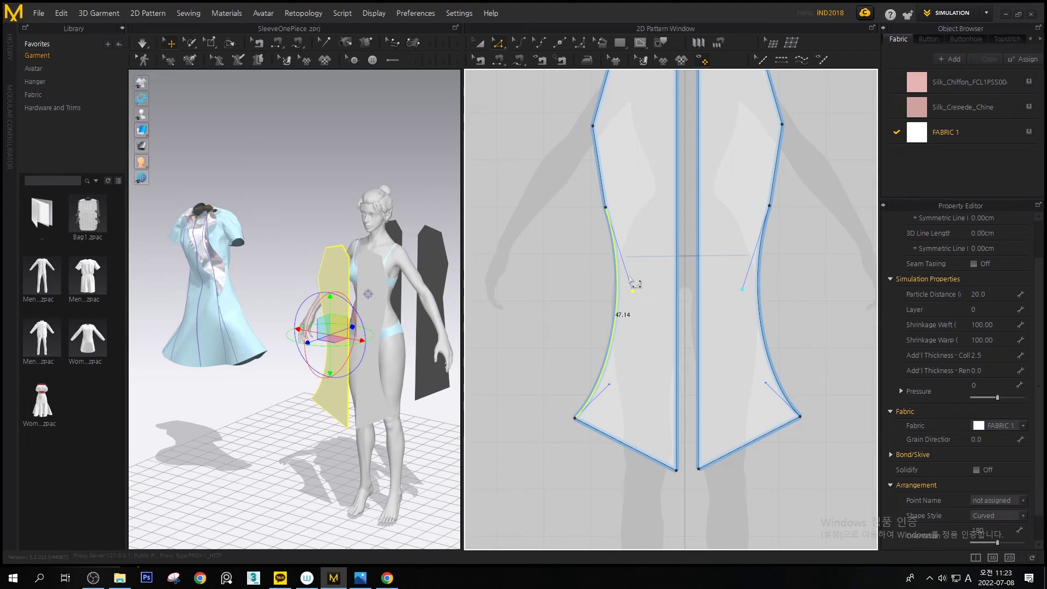
Curve the front panel's side edge between underarm and waist inward and reshape it with its handle
middle_click_drag(627, 277, 625, 349)
middle_click_drag(632, 313, 611, 359)
scroll(594, 368, "down", 5)
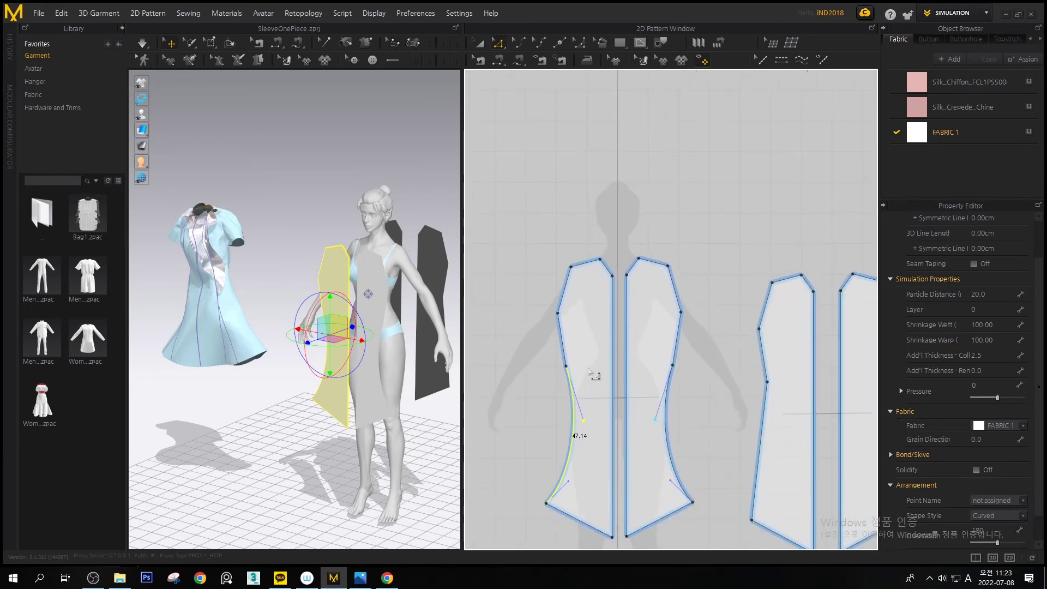
scroll(570, 358, "up", 5)
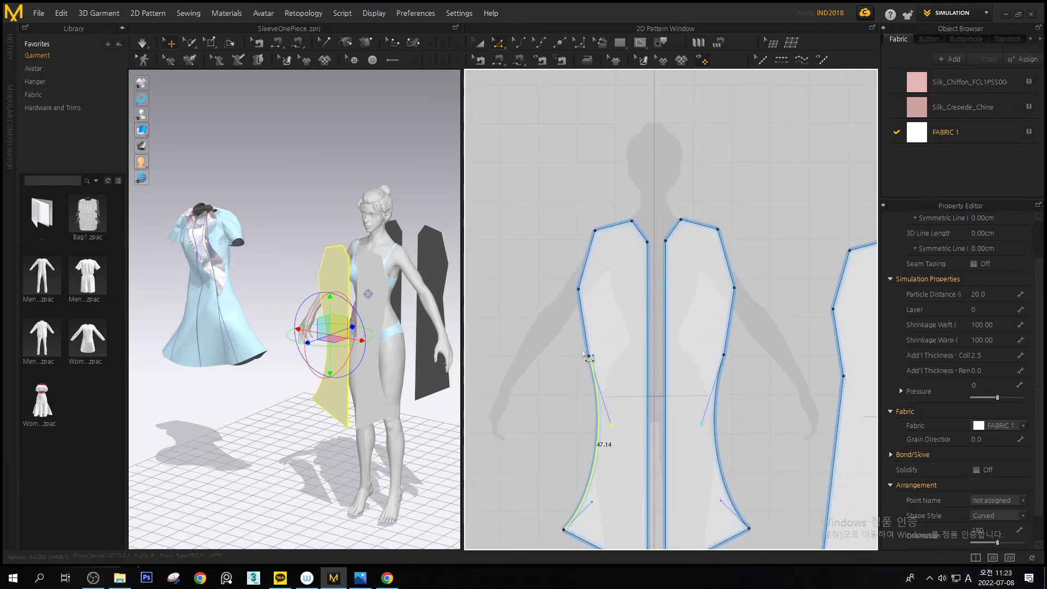
left_click(582, 320)
key("z")
left_click_drag(590, 356, 593, 330)
middle_click_drag(637, 368, 581, 331)
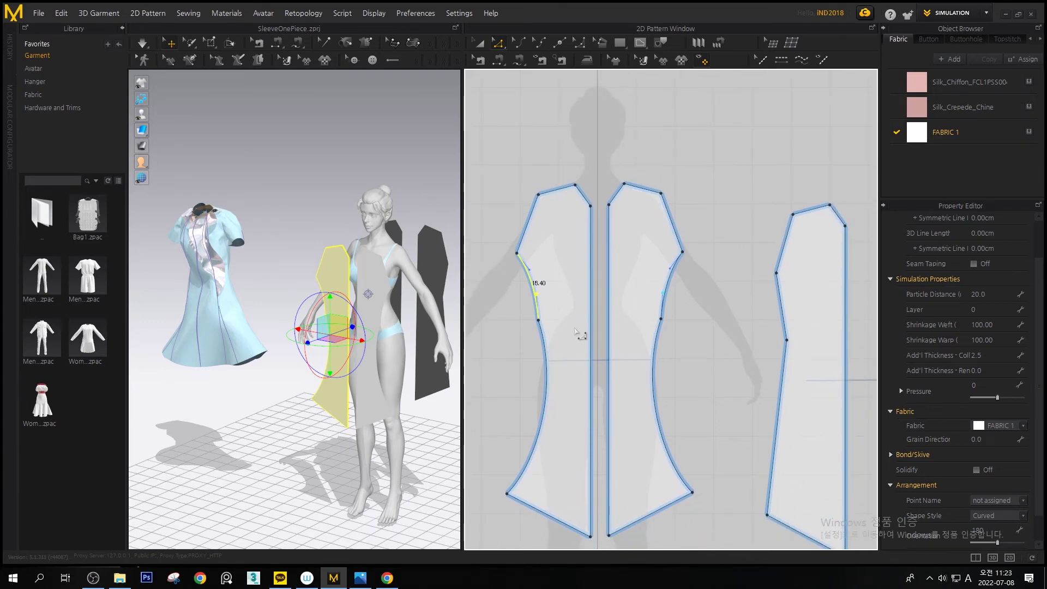
Reshape the front panel's waist-to-hem side edge into a gentler flare, about 46 cm long, using its curve handles
scroll(577, 332, "down", 6)
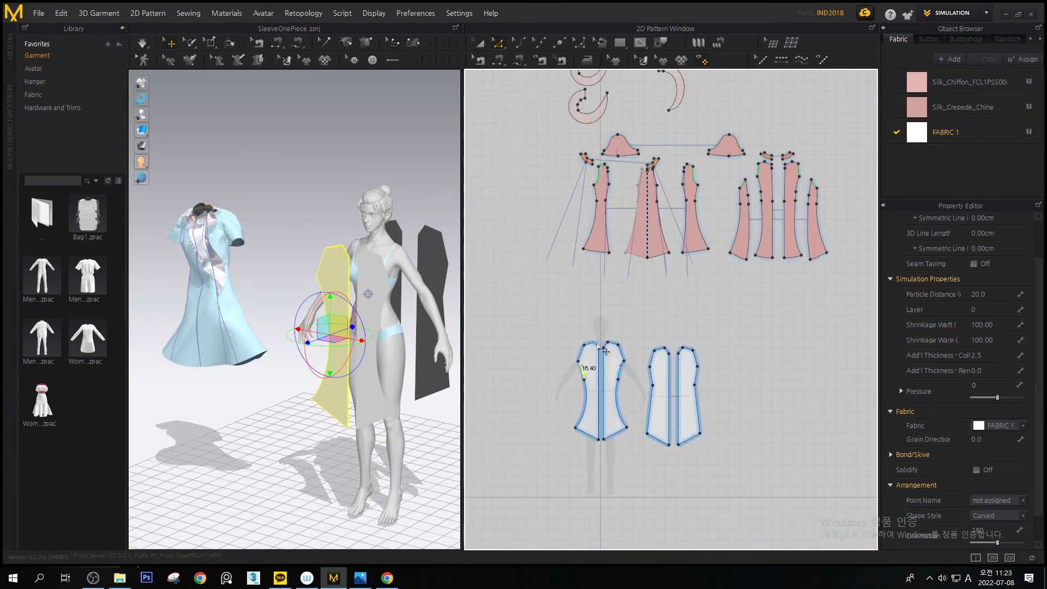
scroll(600, 360, "up", 5)
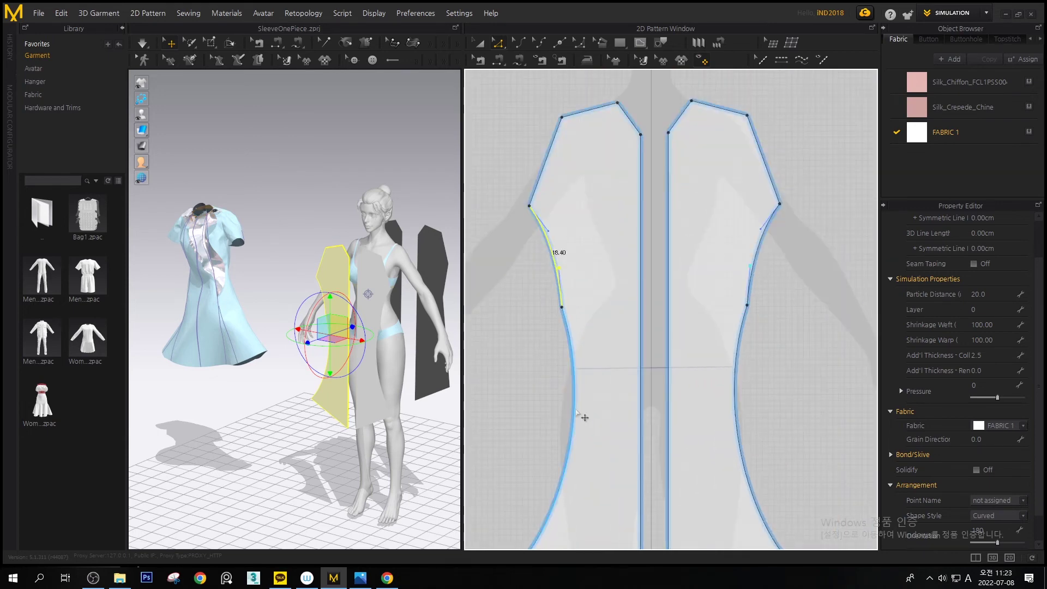
left_click(576, 412)
left_click_drag(596, 411, 570, 399)
middle_click_drag(569, 399, 599, 292)
left_click_drag(585, 418, 571, 412)
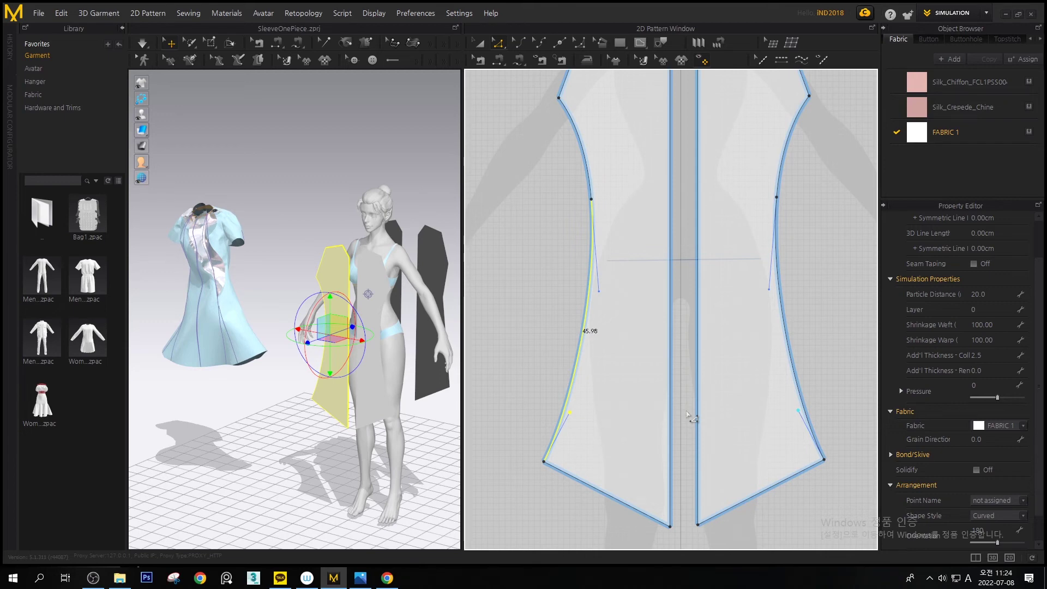
middle_click_drag(713, 337, 725, 397)
left_click(600, 402)
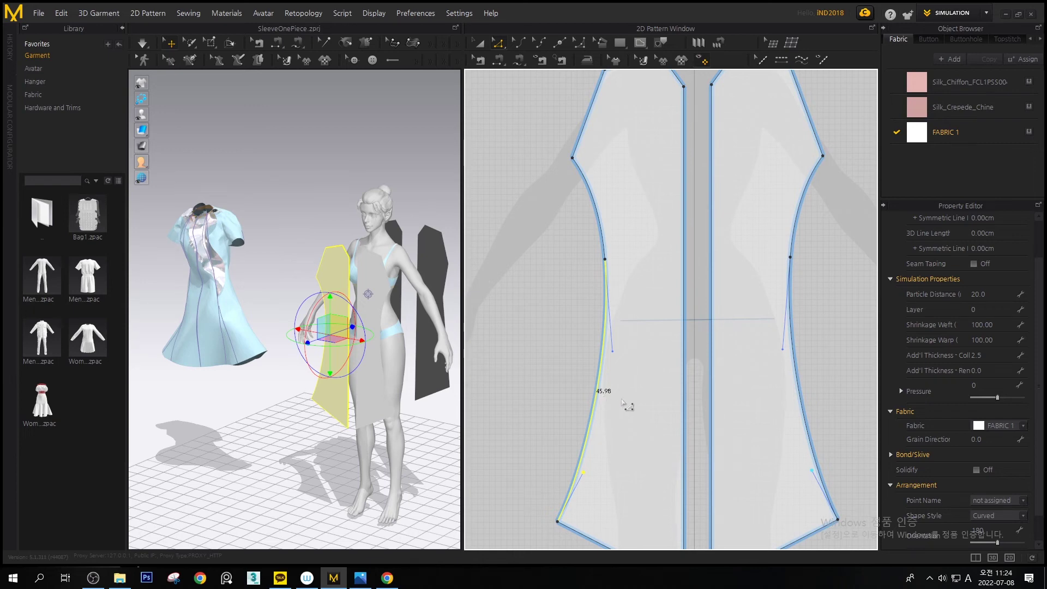
Examine the reshaped front panels around the avatar and check their edge lengths and side curve in the 2D pattern
middle_click_drag(524, 382, 409, 347)
right_click_drag(366, 334, 326, 203)
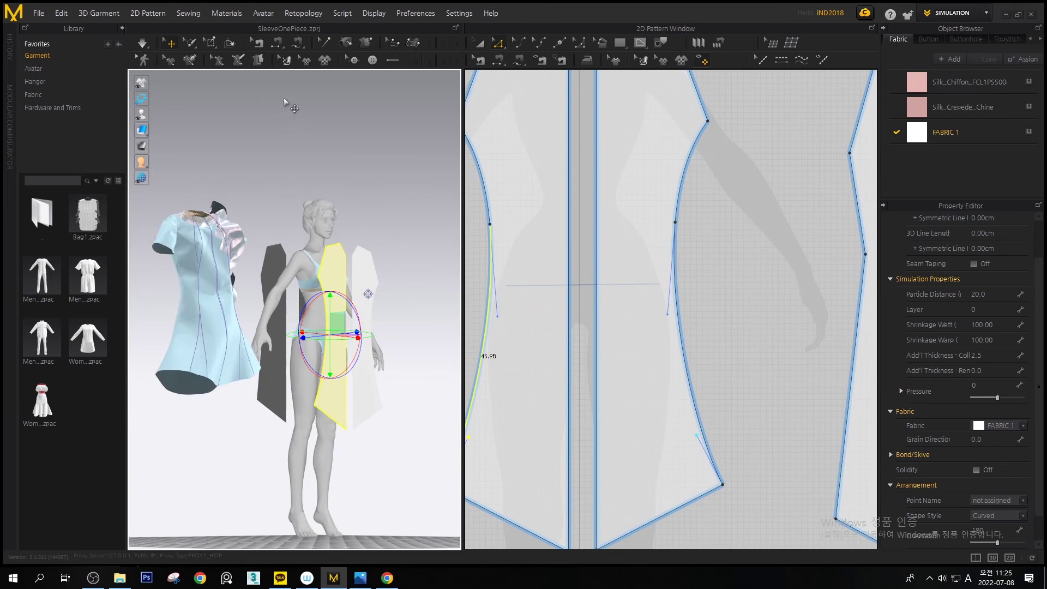
right_click_drag(523, 286, 579, 273)
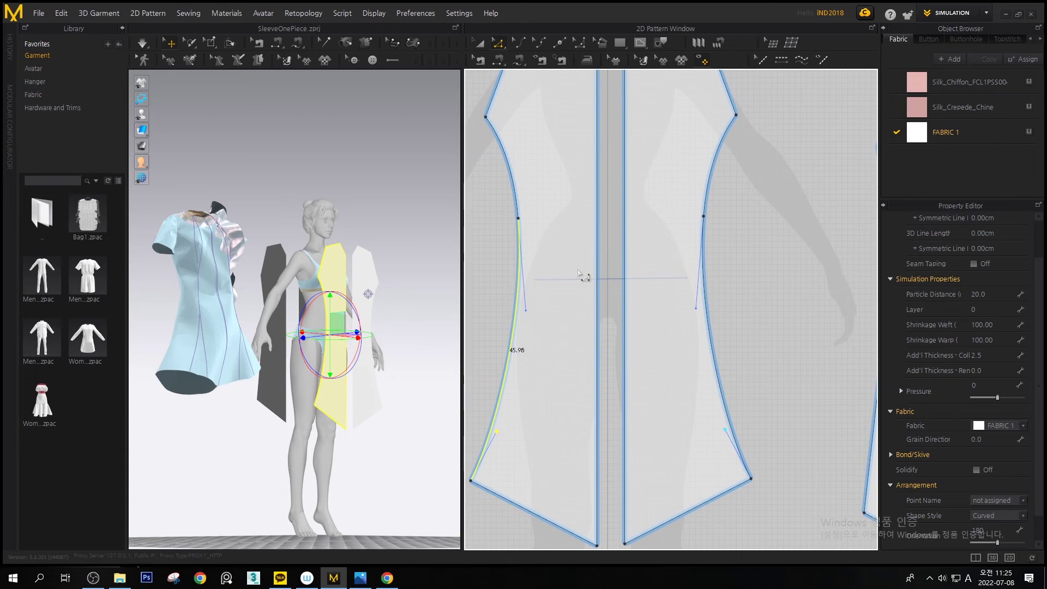
right_click_drag(436, 290, 371, 322)
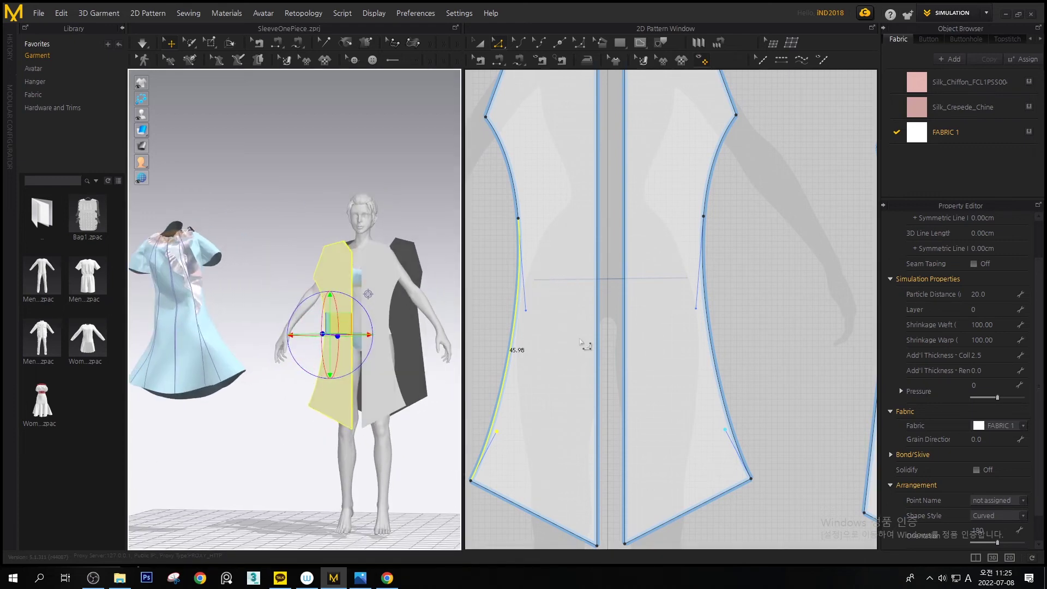
middle_click_drag(580, 343, 620, 443)
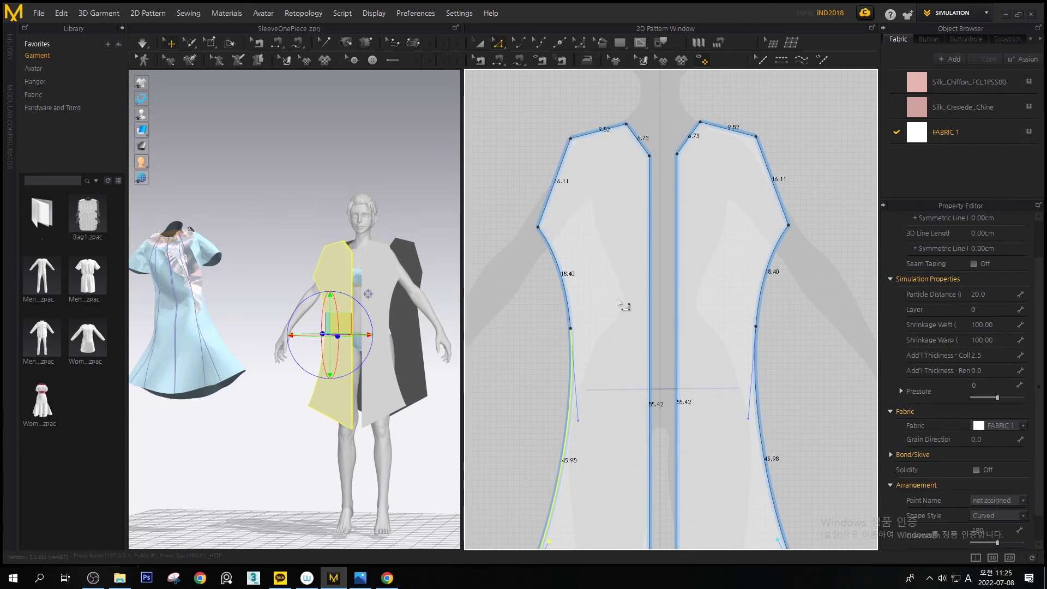
scroll(608, 274, "down", 1)
scroll(606, 266, "up", 1)
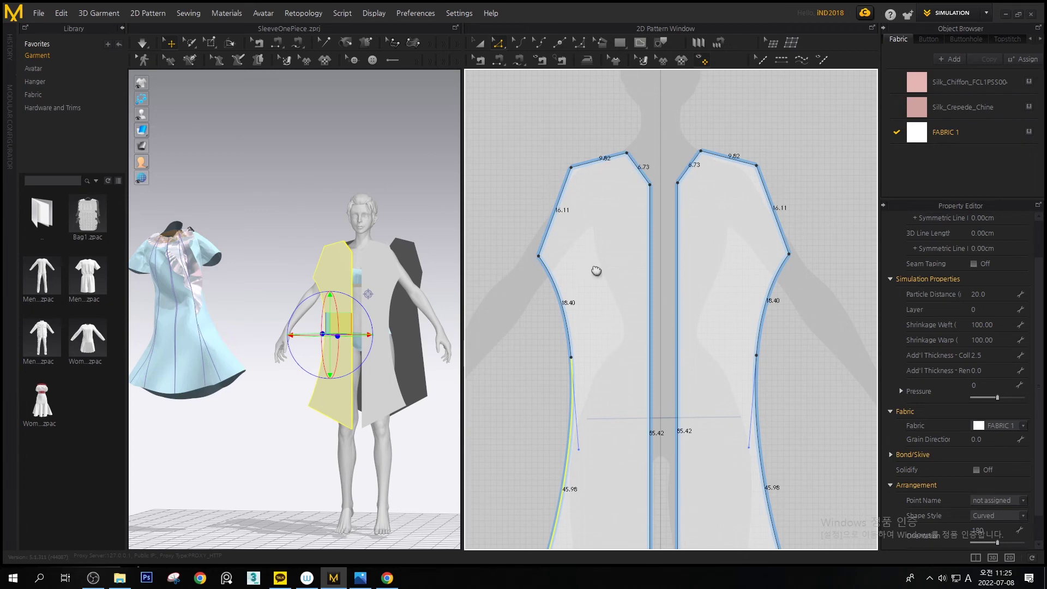
right_click_drag(594, 272, 644, 158)
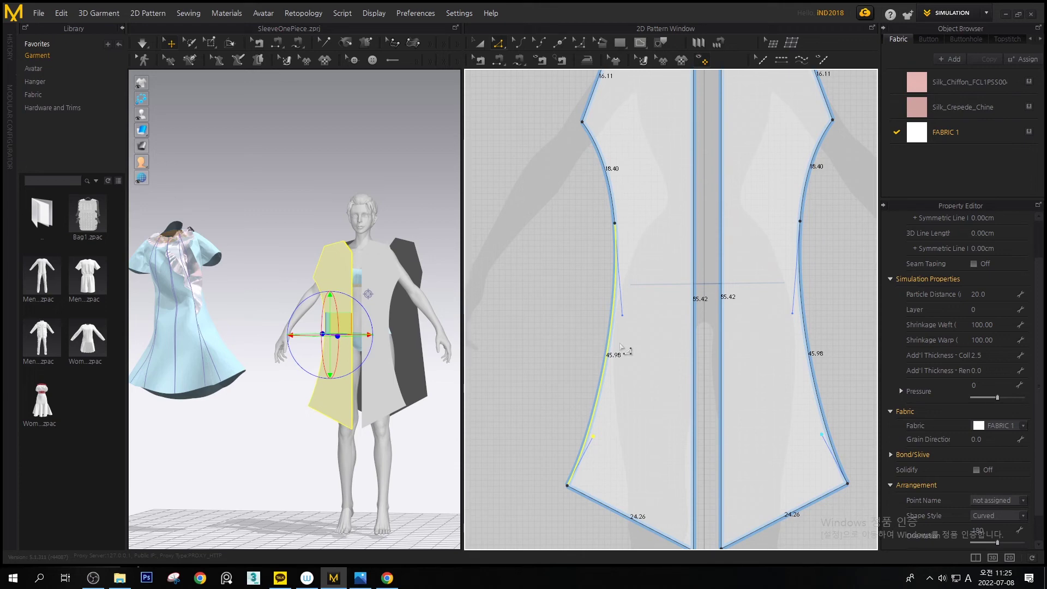
scroll(646, 388, "up", 5)
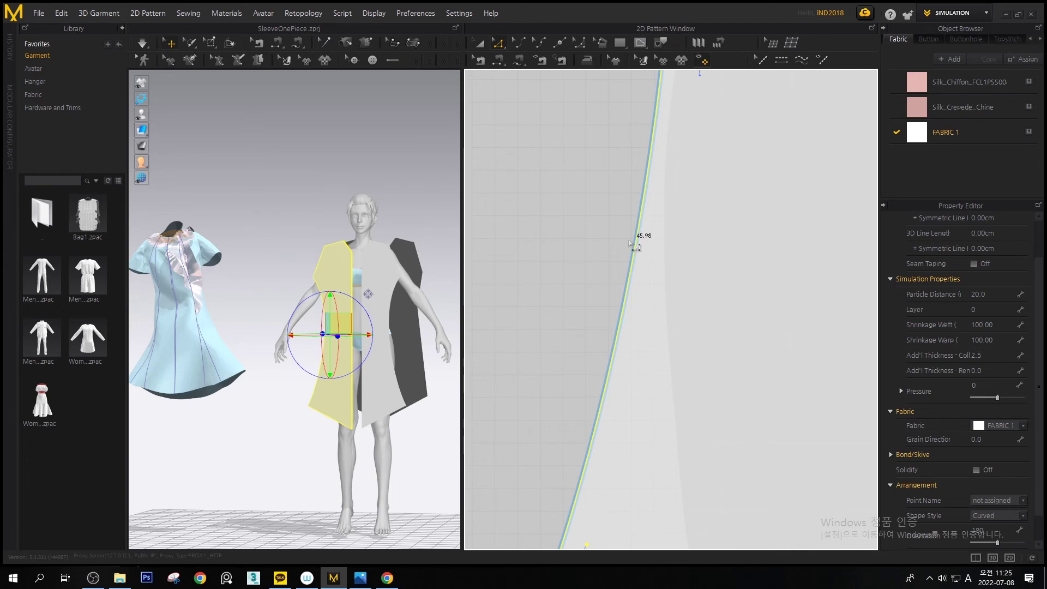
left_click(633, 245)
scroll(643, 231, "down", 5)
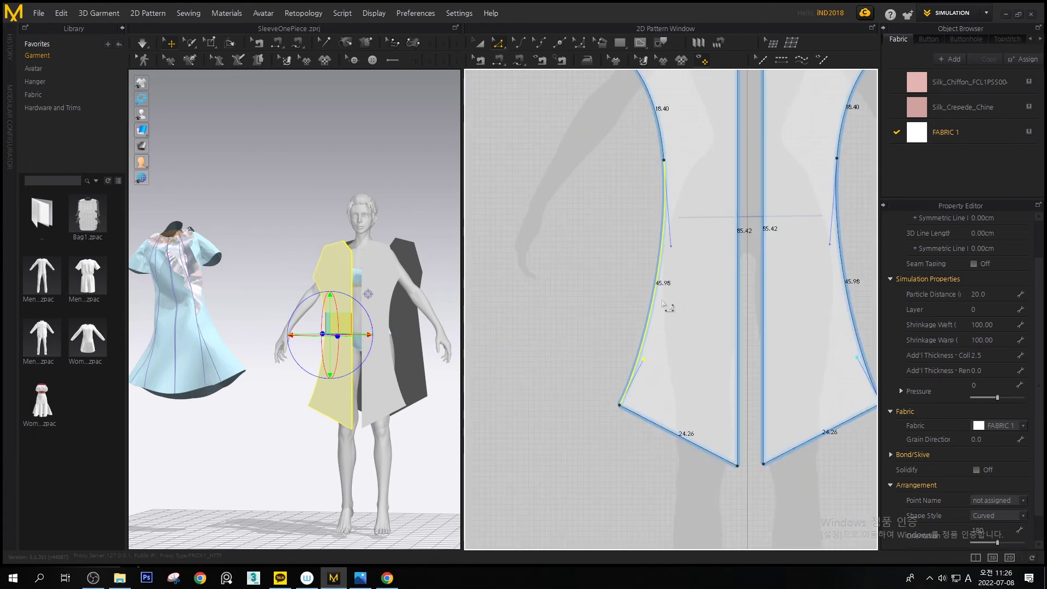
Adjust the waist-end curve handle of the front panel's waist-to-hem side edge, giving a length of about 45.9 cm
middle_click_drag(655, 282, 591, 380)
middle_click_drag(615, 169, 581, 220)
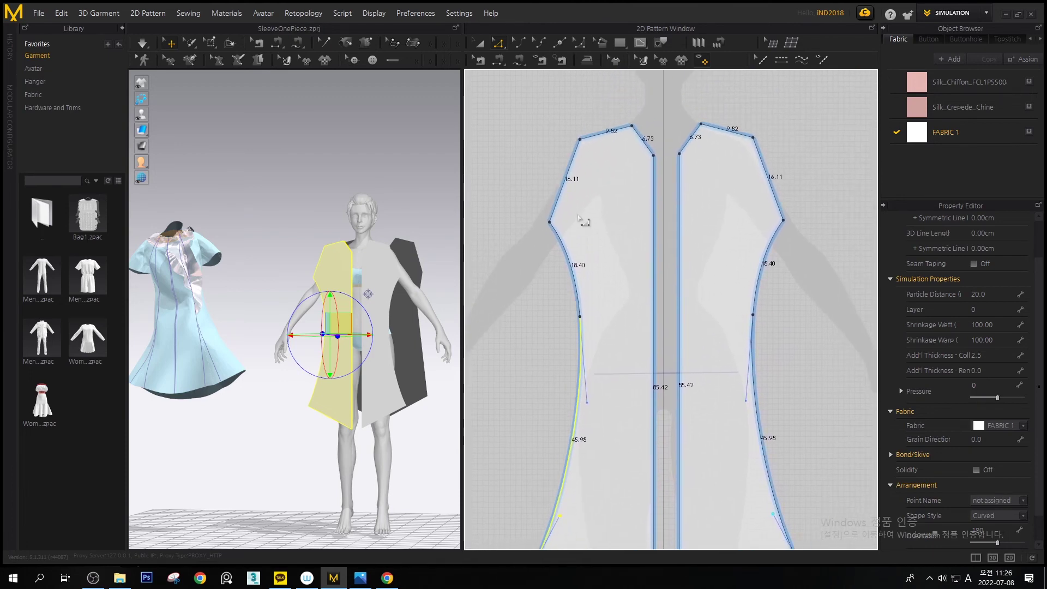
key("v")
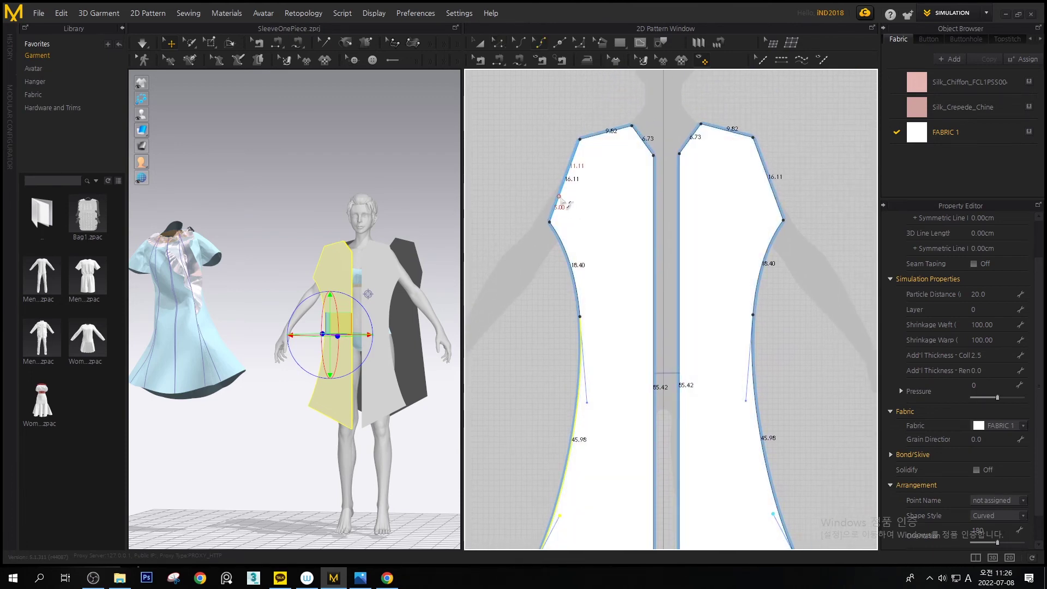
left_click(545, 48)
left_click(587, 404)
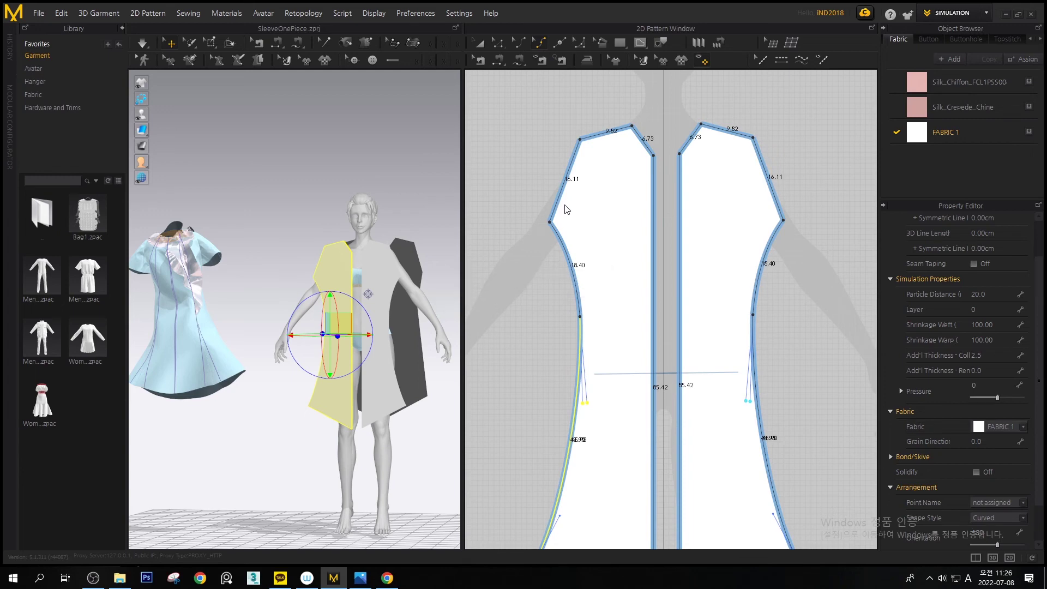
Try shaping the front panel's armhole edge with added curve points, and remove those points
middle_click_drag(570, 217, 564, 195)
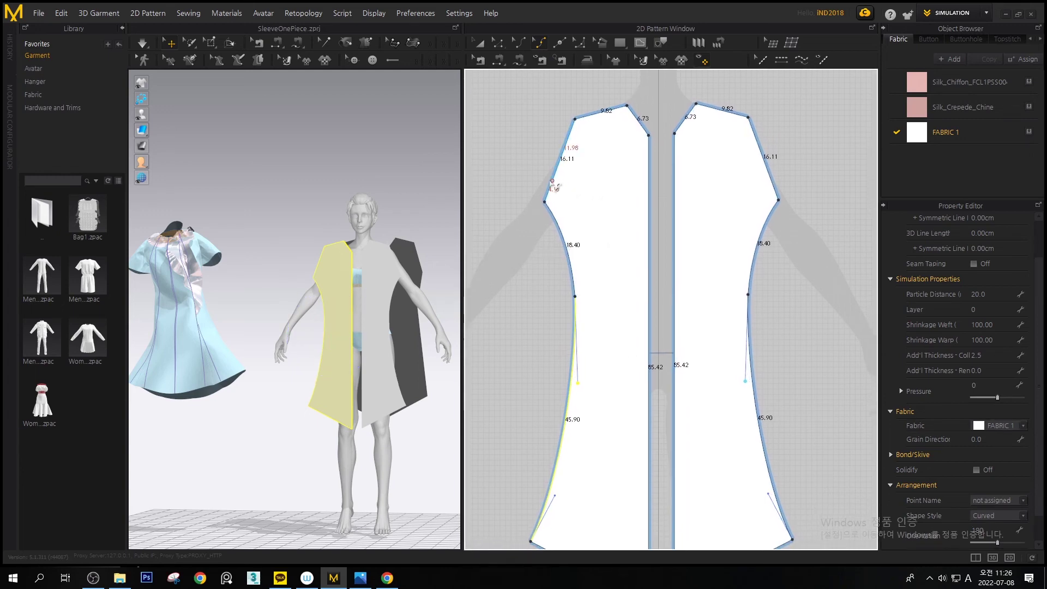
left_click_drag(553, 181, 578, 161)
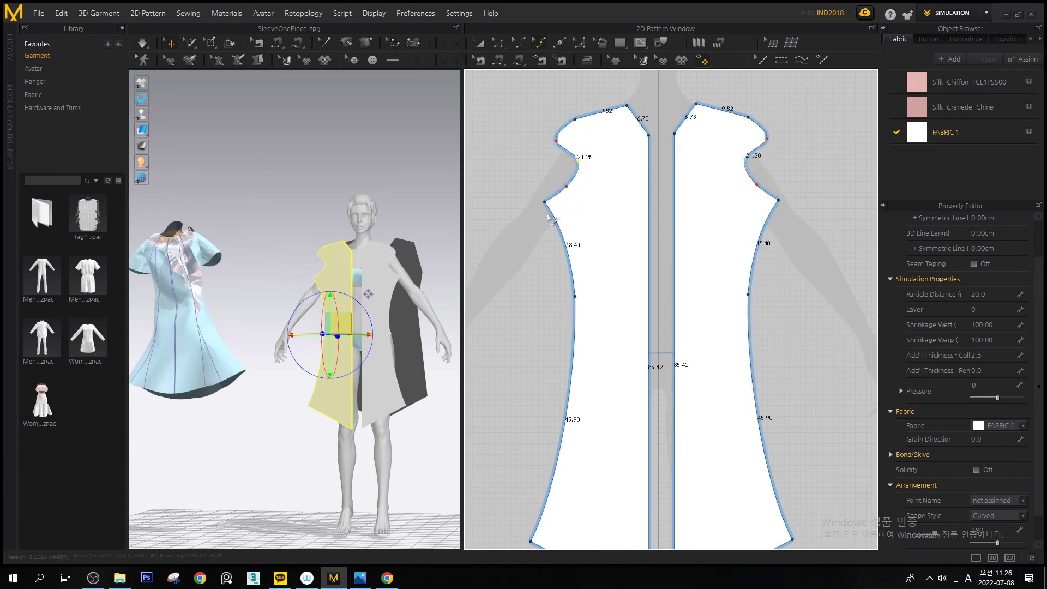
left_click_drag(574, 165, 575, 139)
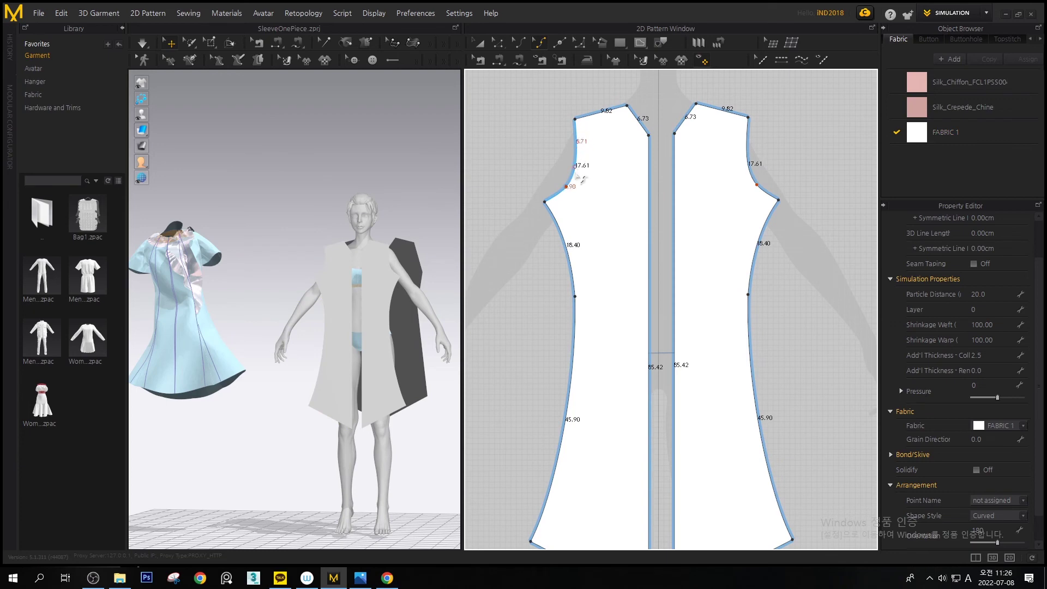
left_click_drag(567, 186, 544, 173)
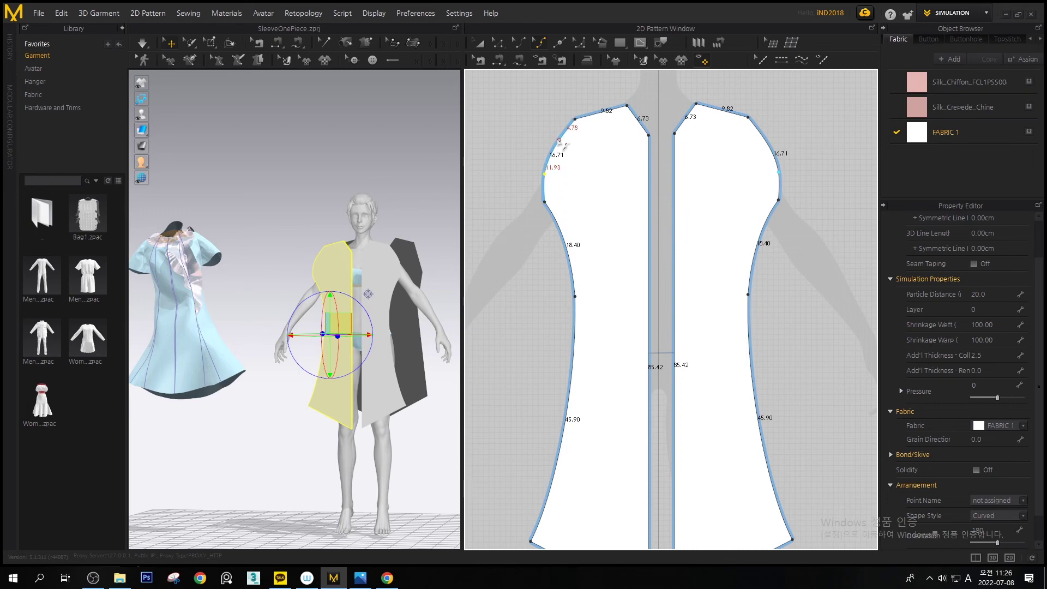
scroll(533, 191, "up", 4)
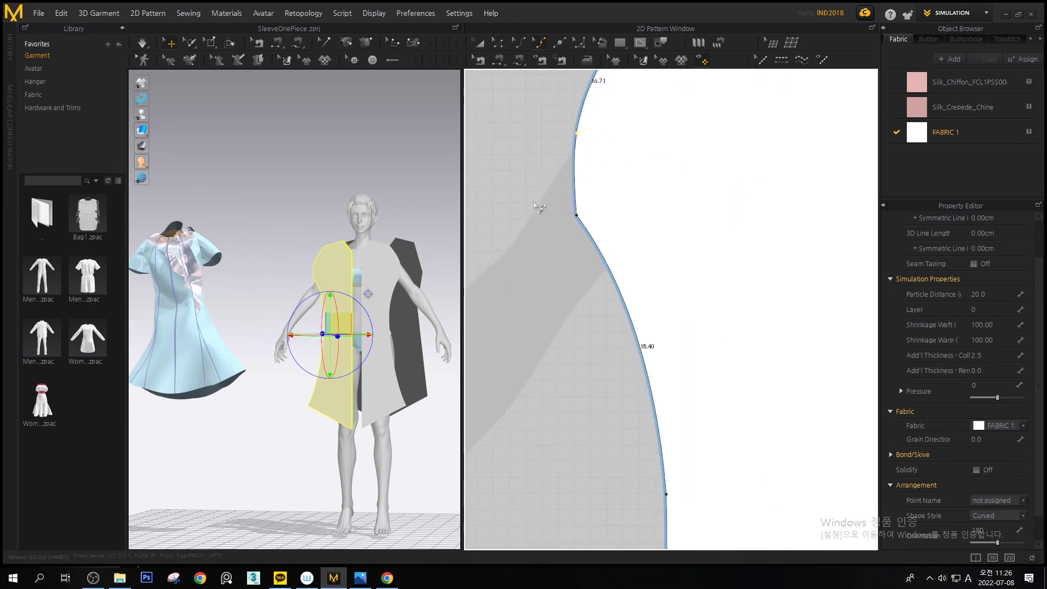
left_click(540, 223)
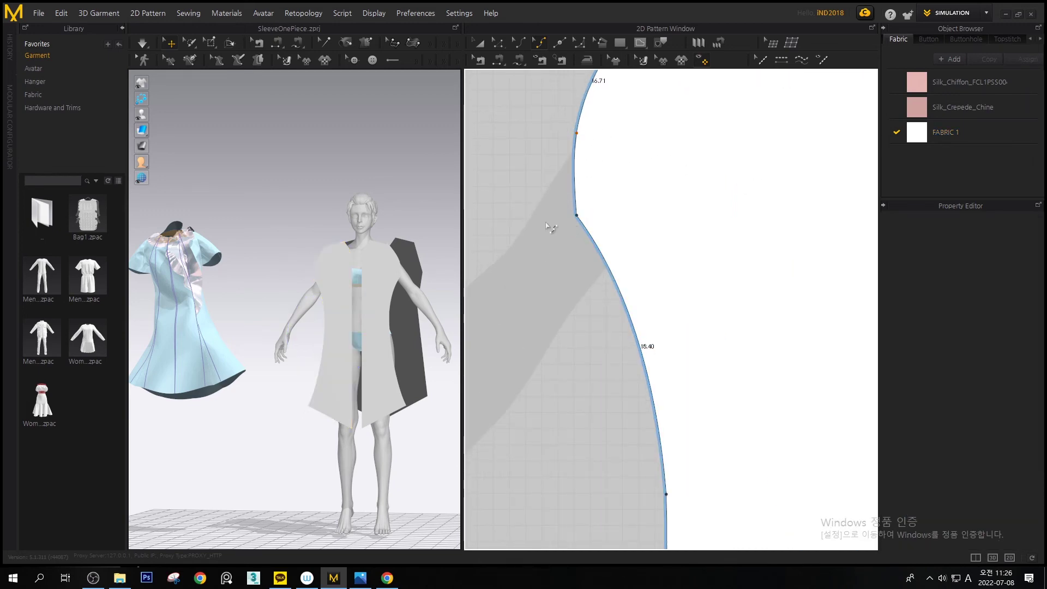
middle_click_drag(575, 138, 513, 257)
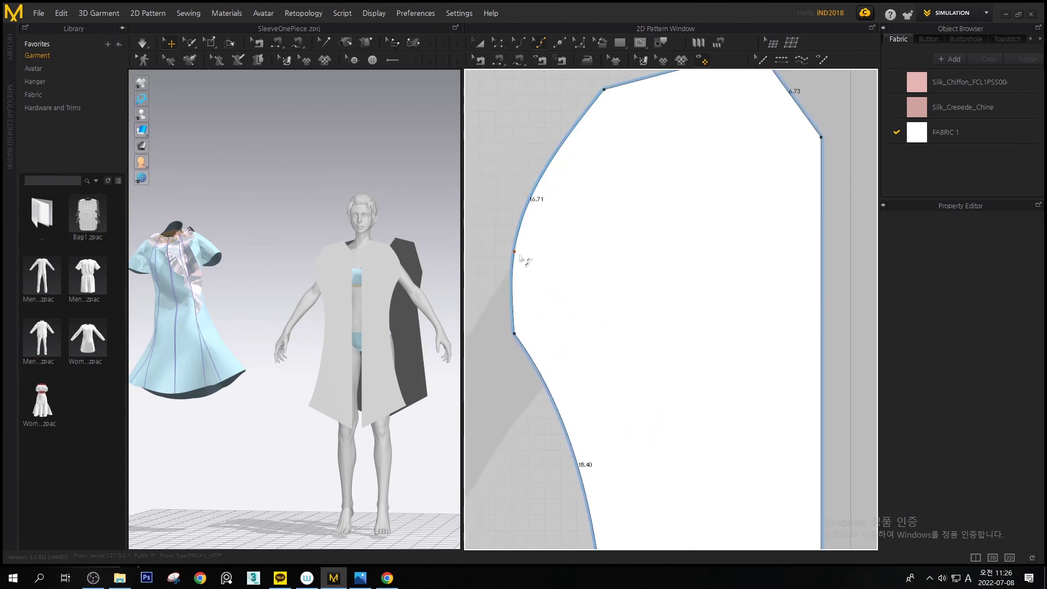
left_click(513, 250)
key("Delete")
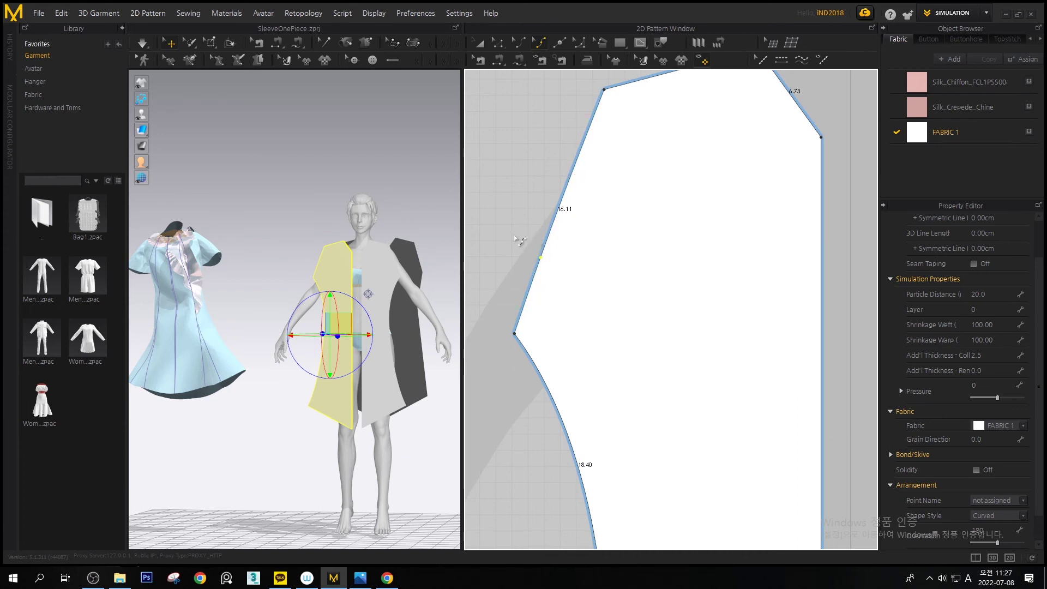
Curve the front panel's armhole inward to about 16.2 cm and reposition its underarm corner slightly
left_click_drag(542, 262, 562, 287)
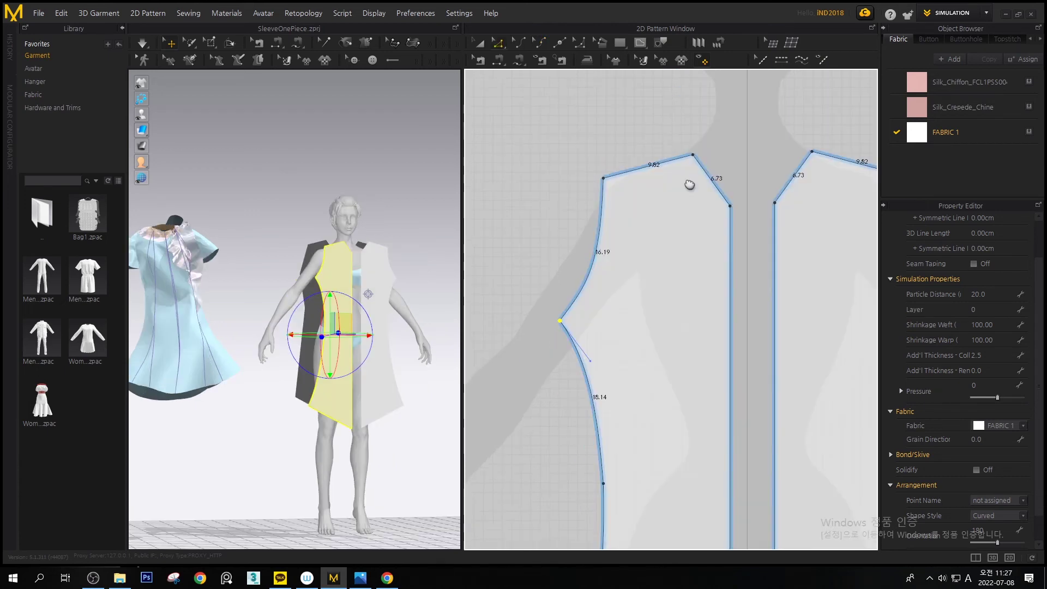
middle_click_drag(689, 185, 644, 201)
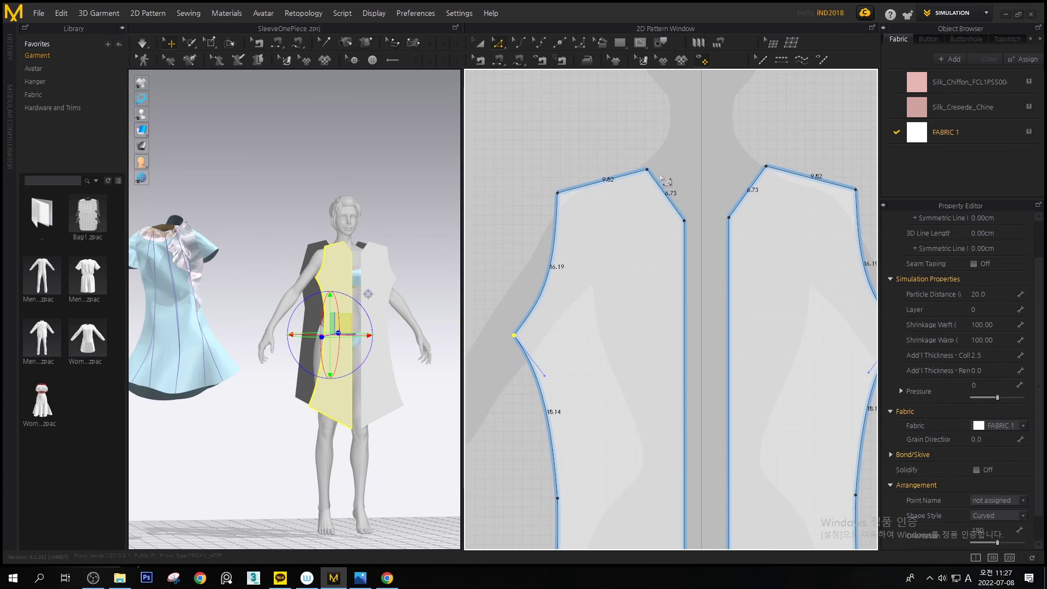
Raise the front panel's shoulder neck point and centre neck point, and curve the neckline into a scoop about 7.8 cm long
left_click_drag(646, 170, 643, 159)
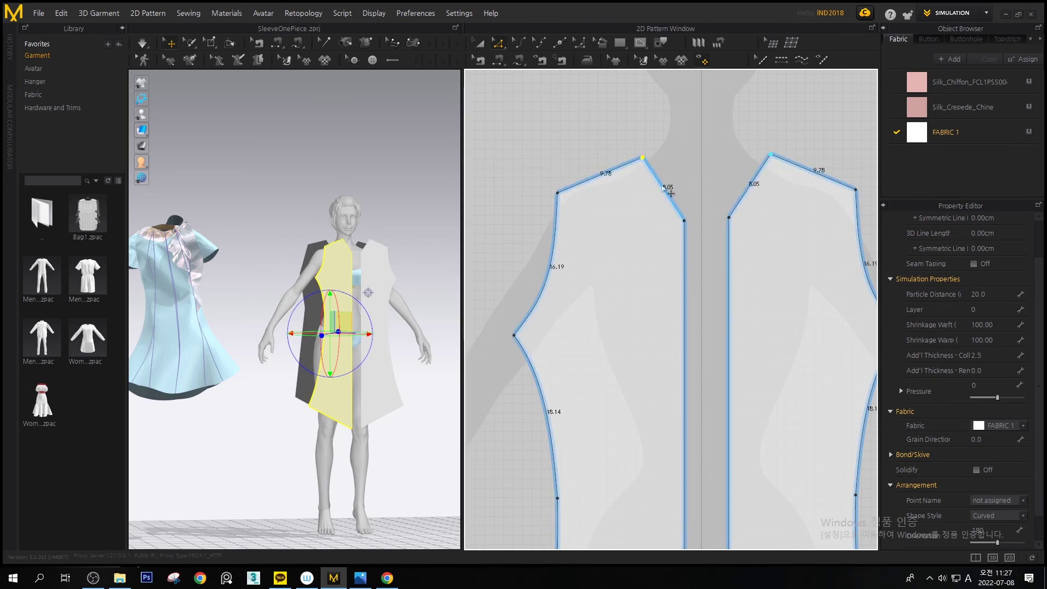
left_click(662, 197)
left_click_drag(663, 199, 657, 203)
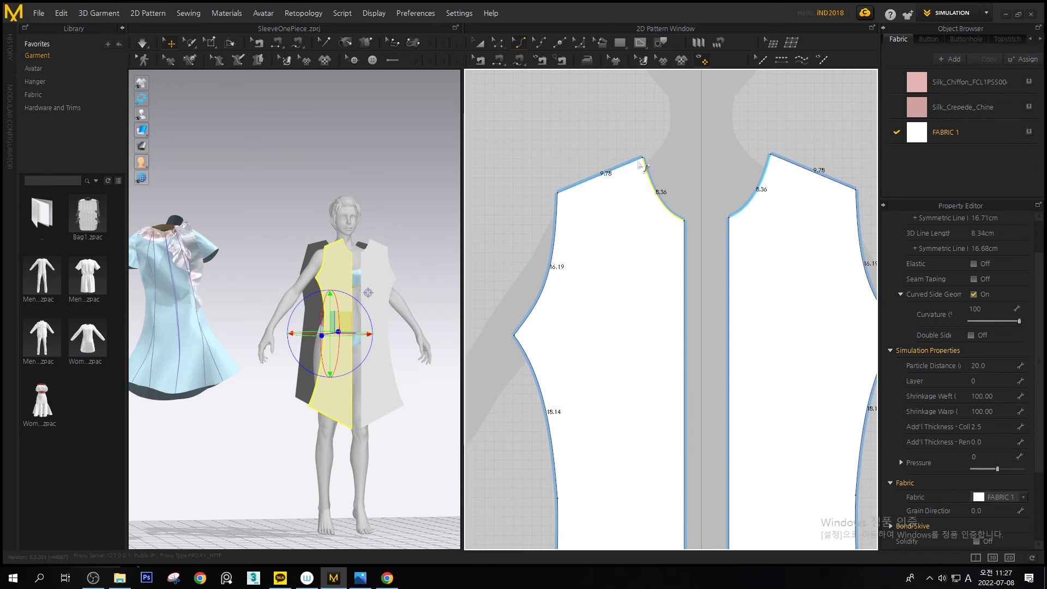
key("z")
left_click(685, 221)
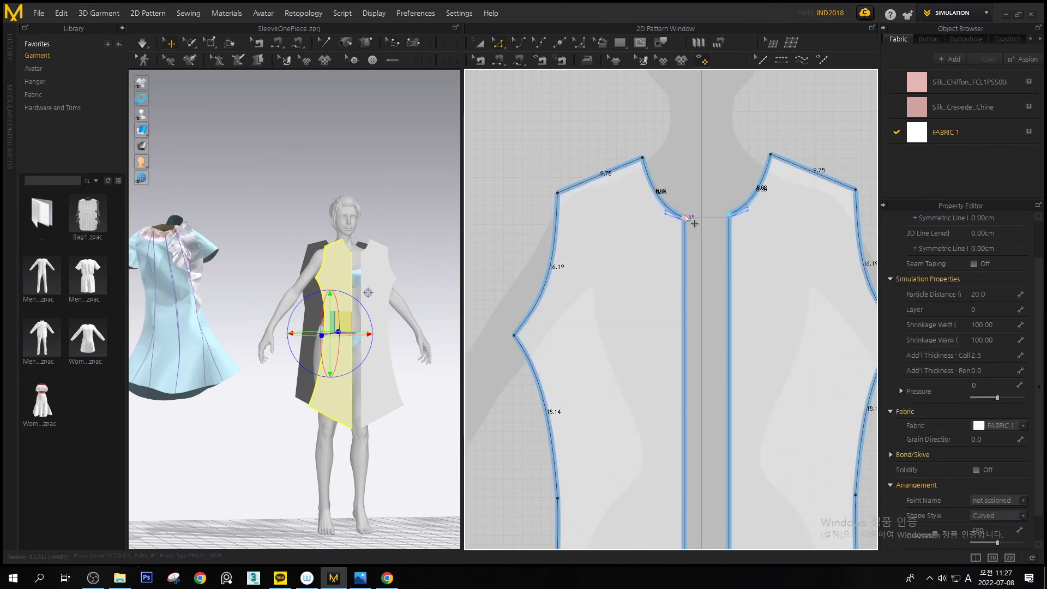
Move the front panel's lower side corner outward and up, widening the hem edge to about 28.8 cm
scroll(660, 271, "down", 5)
middle_click_drag(636, 377, 579, 314)
left_click(561, 356)
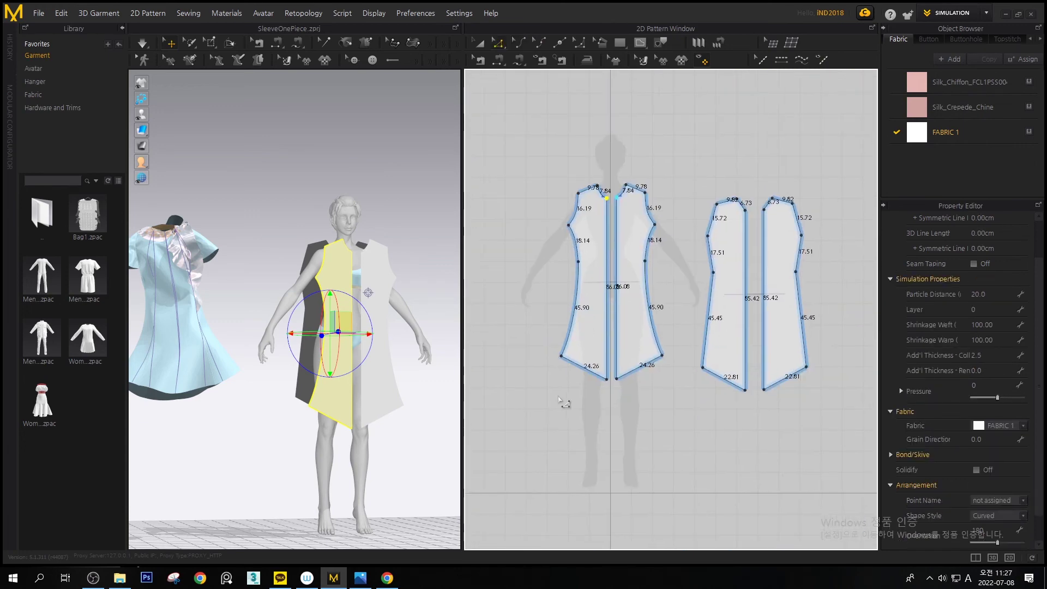
left_click_drag(562, 357, 553, 352)
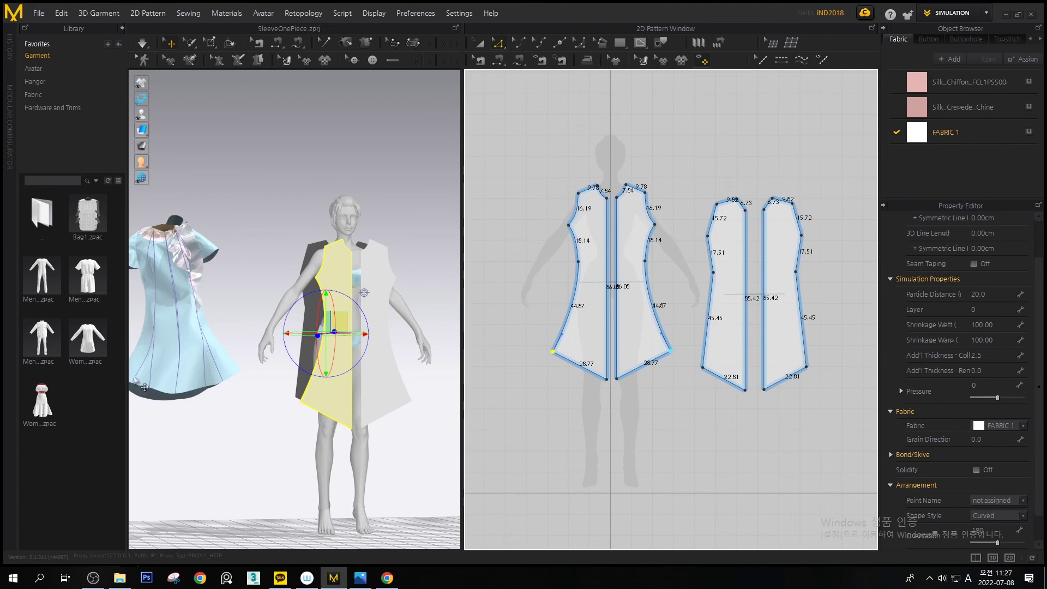
Curve the front panel's hem edge downward to about 29.1 cm and refine it with its curve handles
key("v")
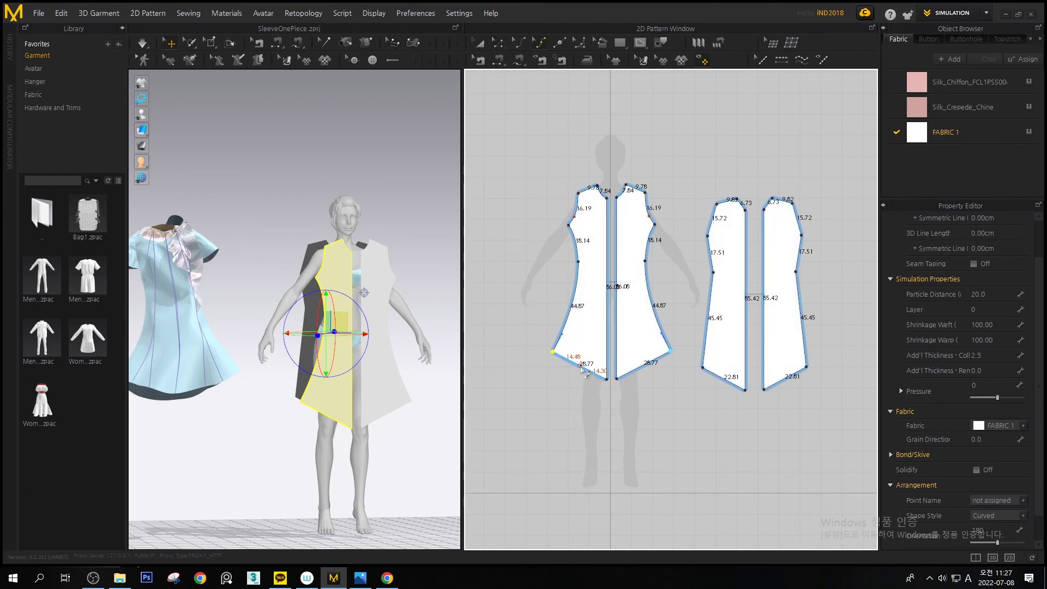
key("c")
left_click_drag(580, 366, 597, 387)
key("z")
left_click(607, 380)
left_click(579, 371)
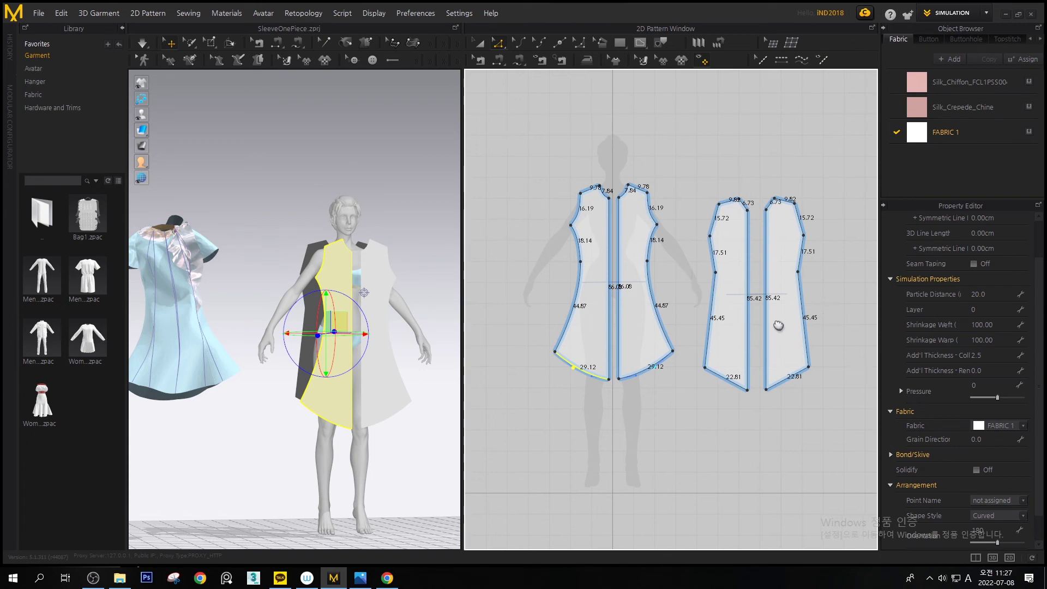
Curve the back panel's waist-to-hem side edge inward, about 45.6 cm long
right_click_drag(779, 325, 682, 283)
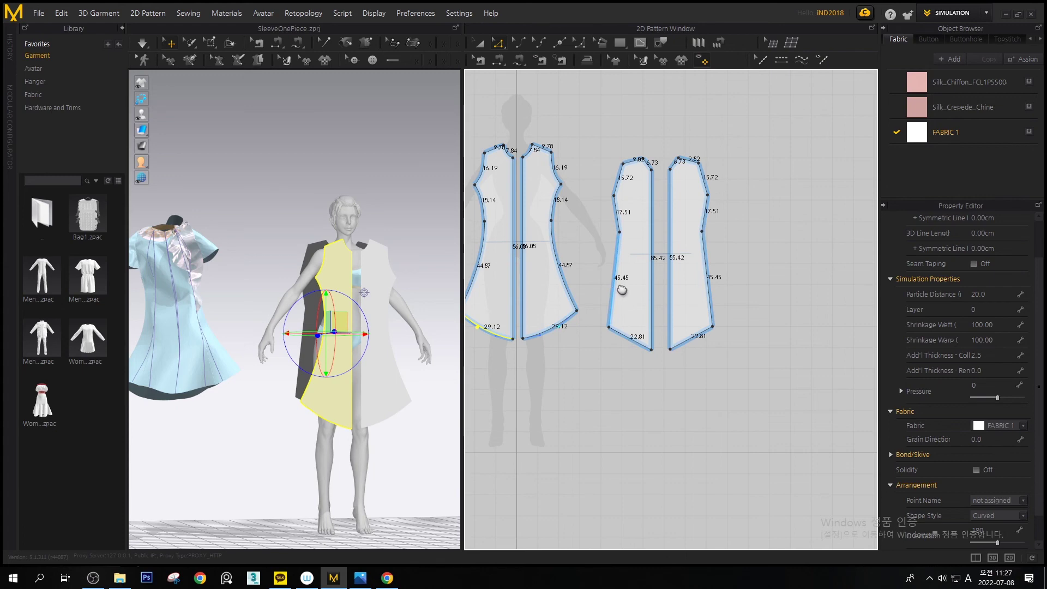
scroll(619, 289, "down", 2)
scroll(605, 215, "up", 8)
middle_click_drag(652, 305, 627, 284)
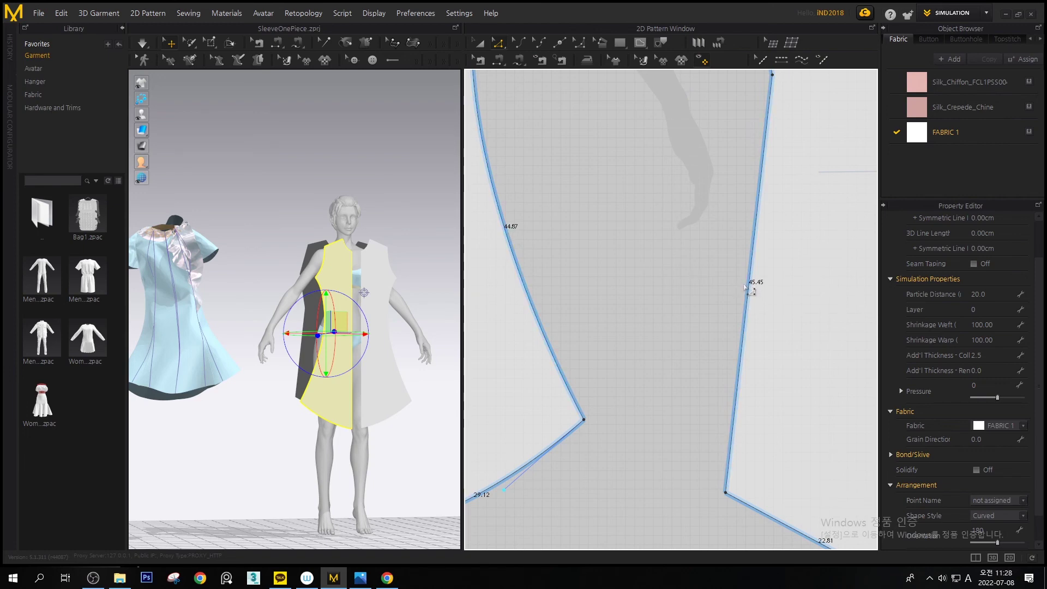
key("c")
left_click_drag(747, 296, 771, 300)
left_click_drag(763, 273, 761, 276)
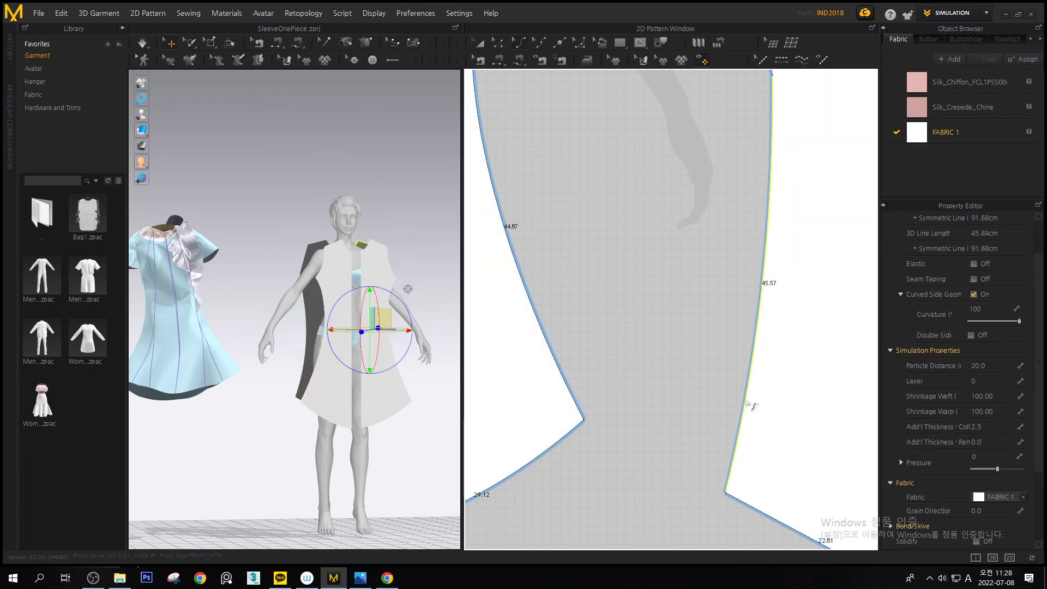
Move the back panel's lower side corner outward and up, giving a hem edge of about 23.9 cm
key("z")
left_click_drag(729, 495, 720, 489)
middle_click_drag(731, 428, 670, 435)
scroll(683, 415, "up", 5)
scroll(690, 420, "down", 5)
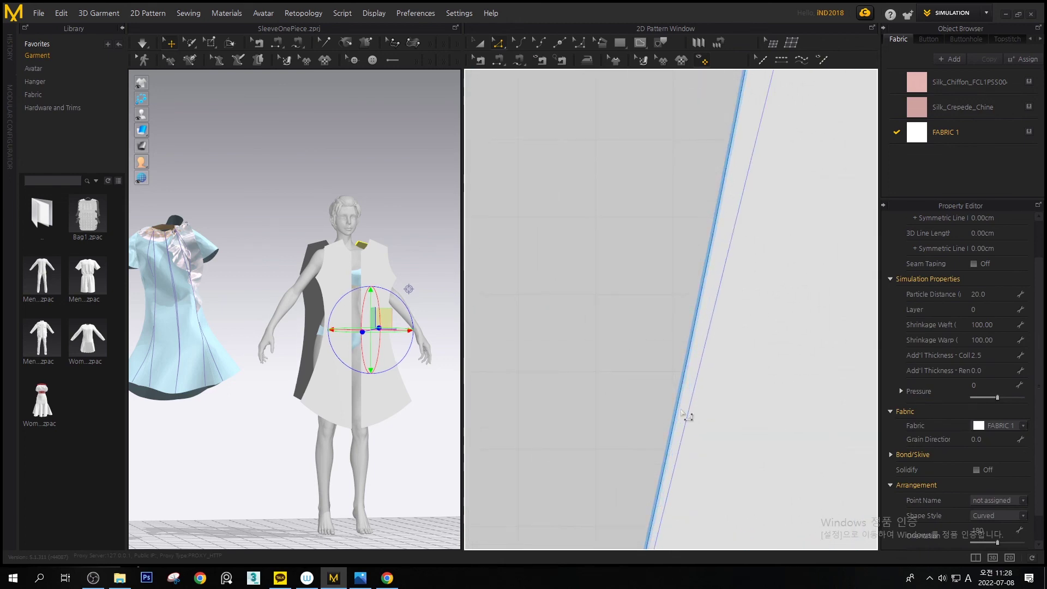
scroll(693, 425, "down", 6)
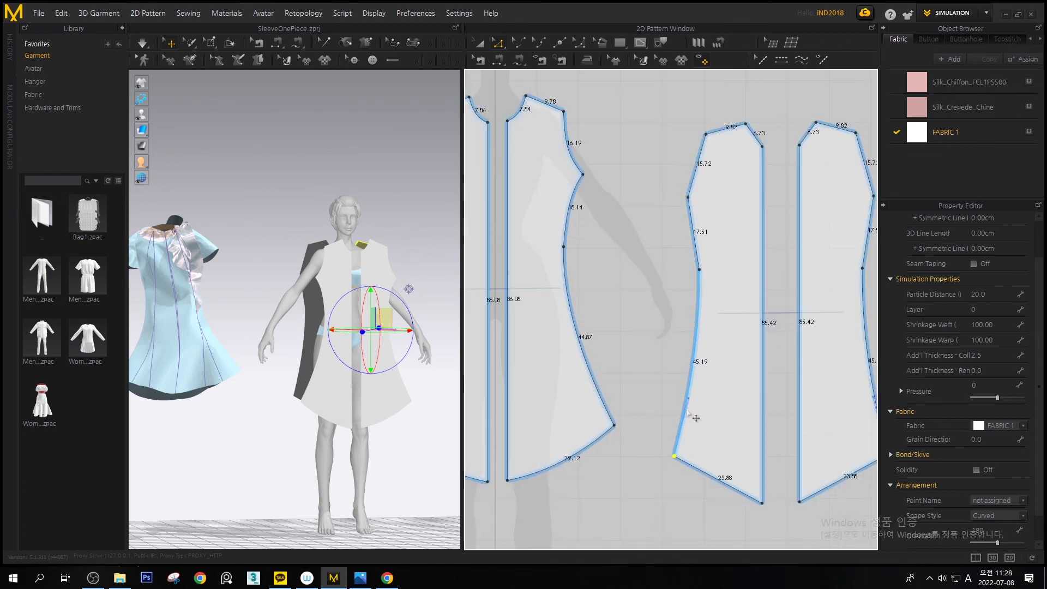
Curve the back panel's hem edge downward to about 24.7 cm
middle_click_drag(690, 359, 615, 361)
middle_click_drag(643, 475, 660, 432)
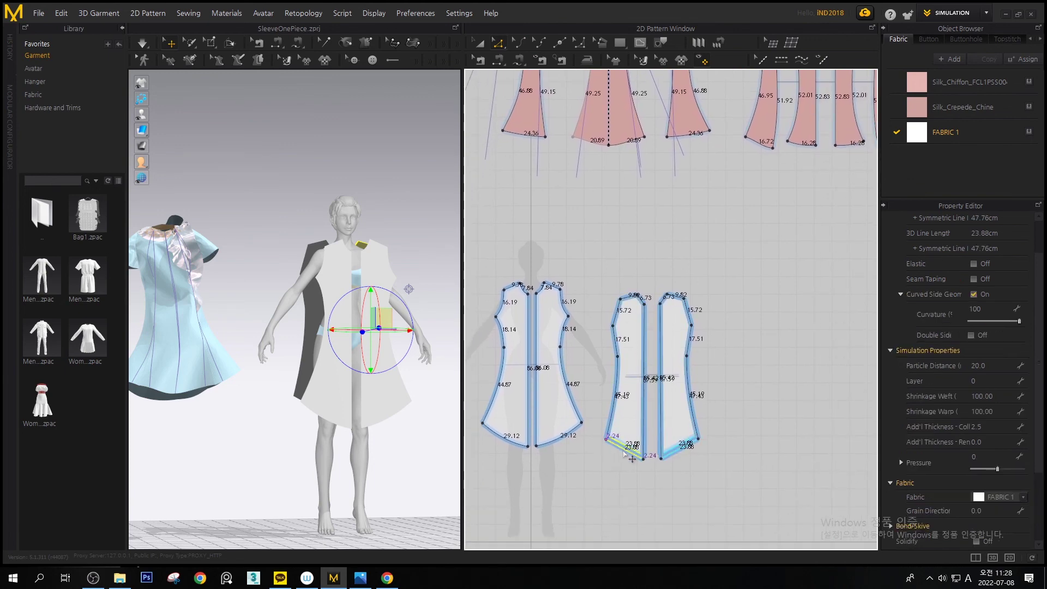
left_click(625, 447)
key("c")
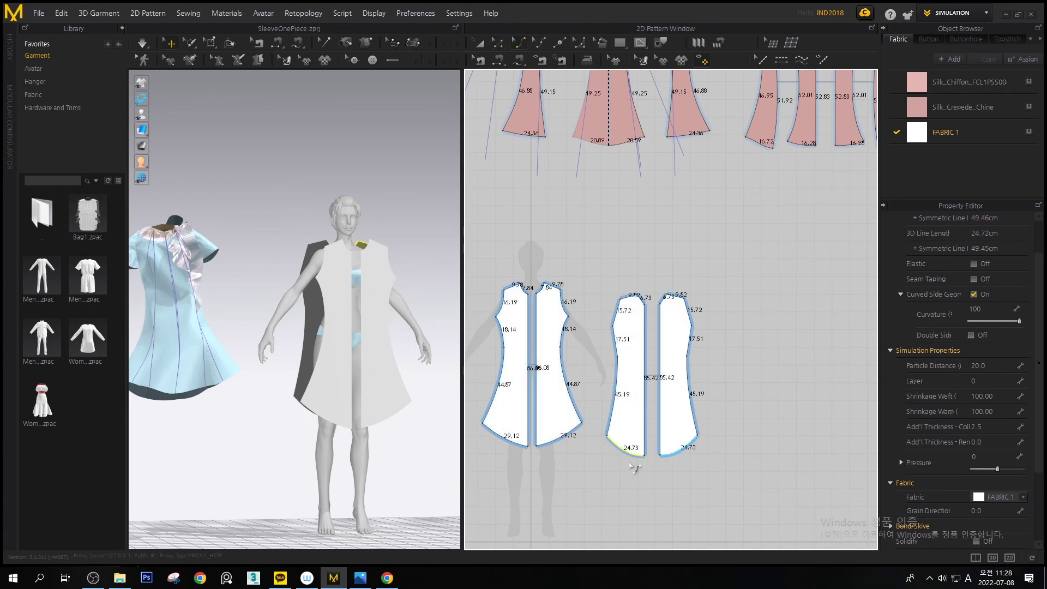
Curve the back panel's armhole inward to about 16.5 cm and its neckline to about 7.2 cm
scroll(633, 466, "down", 3)
scroll(633, 467, "up", 3)
scroll(639, 307, "up", 1)
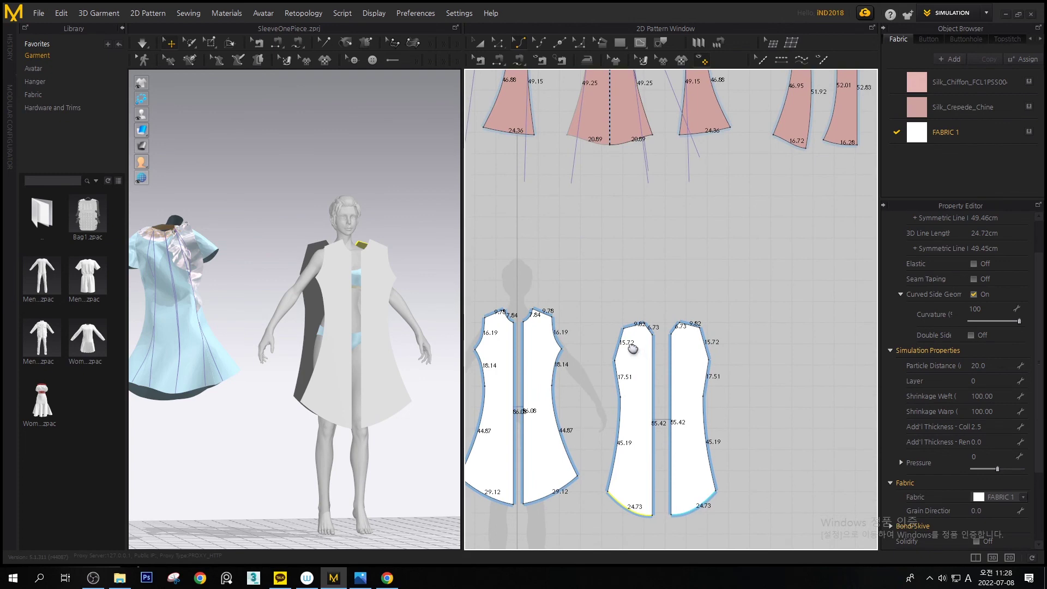
left_click(622, 349)
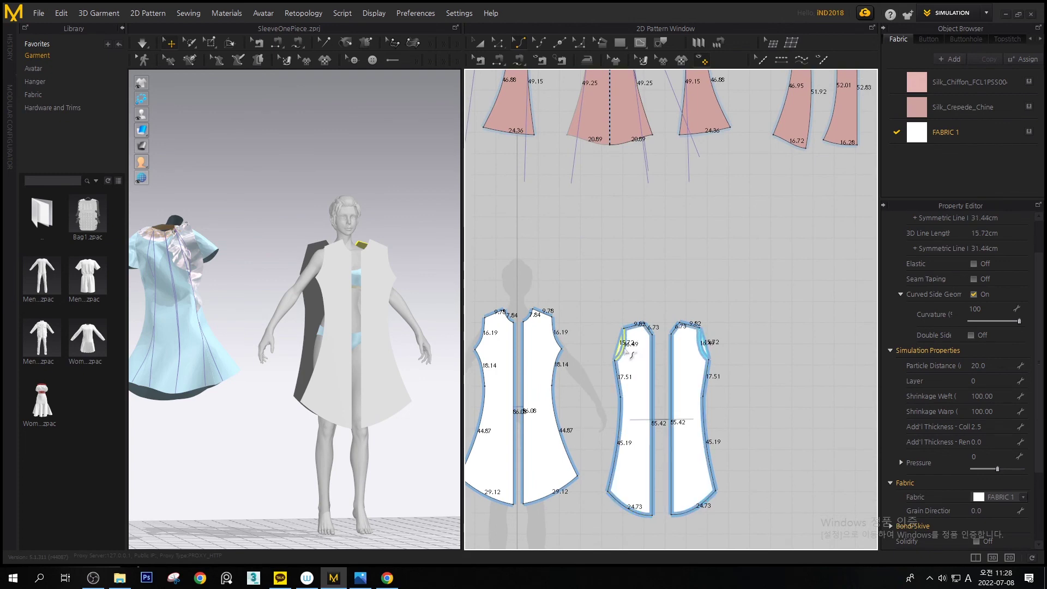
left_click(653, 331)
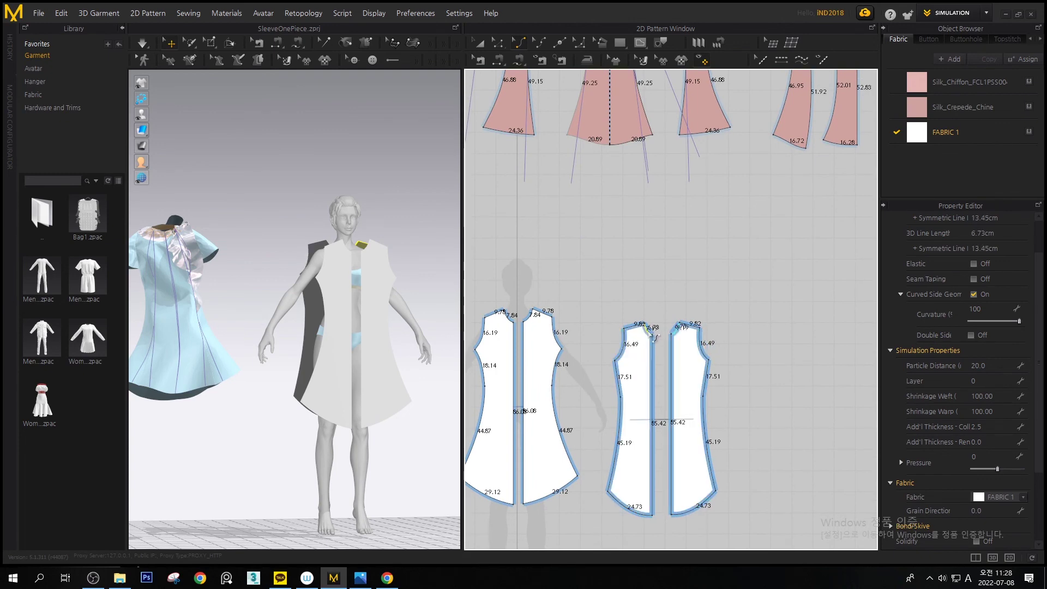
left_click_drag(651, 331, 651, 331)
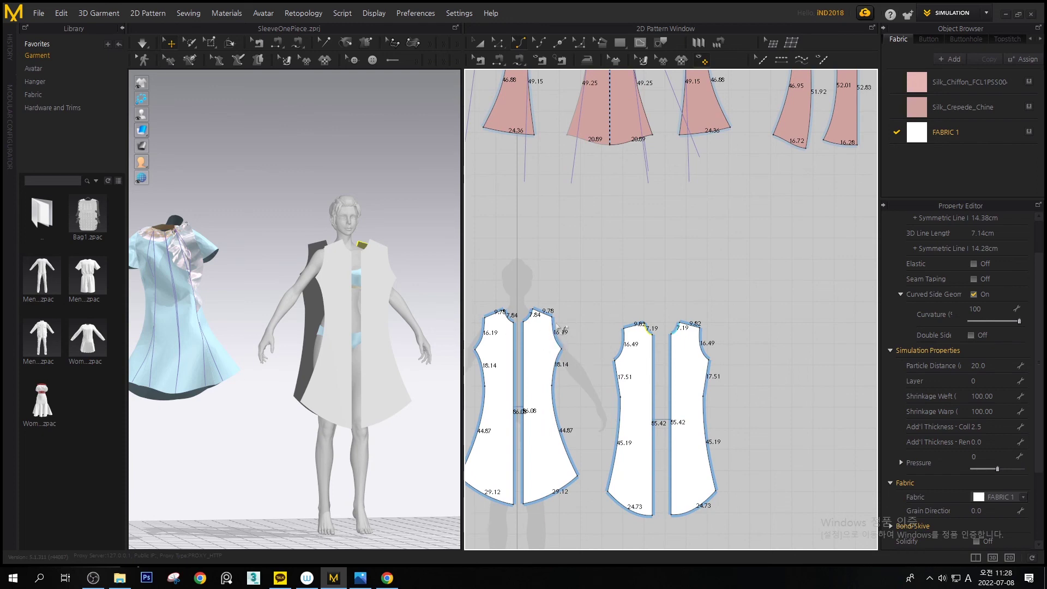
Raise the back panel's centre neck point and shift its shoulder neck point outward, shaping a shallow neckline about 5 cm long
scroll(645, 334, "up", 6)
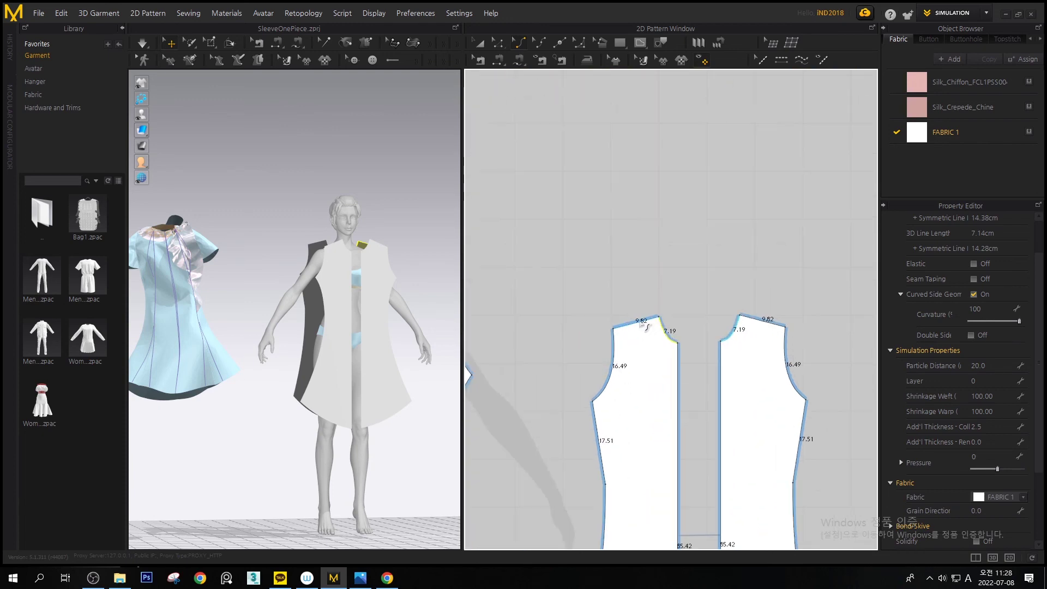
left_click(678, 333)
key("z")
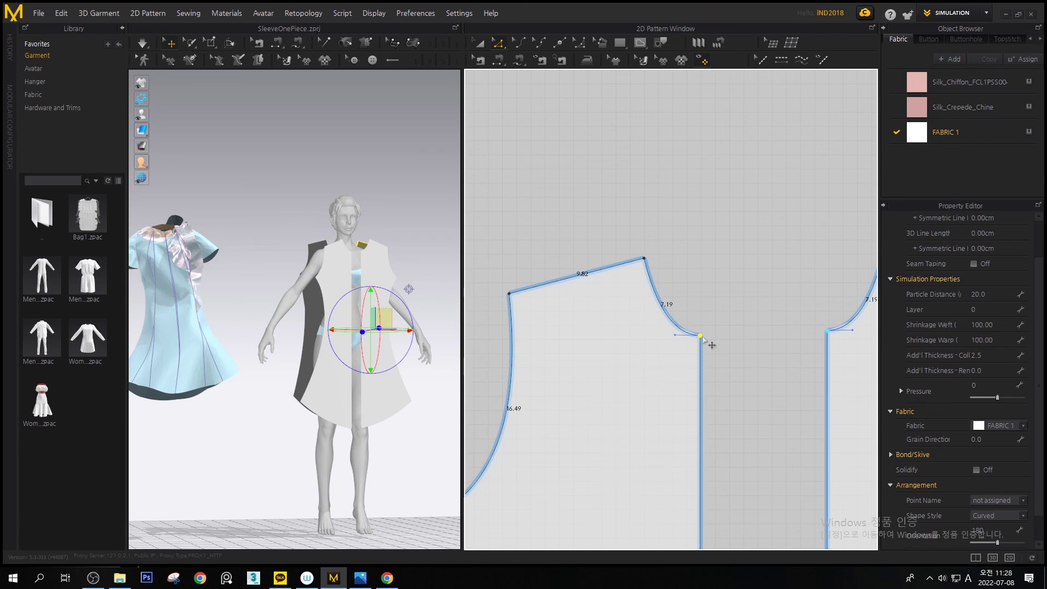
left_click_drag(712, 345, 680, 266)
left_click_drag(658, 313, 664, 268)
left_click_drag(660, 270, 657, 273)
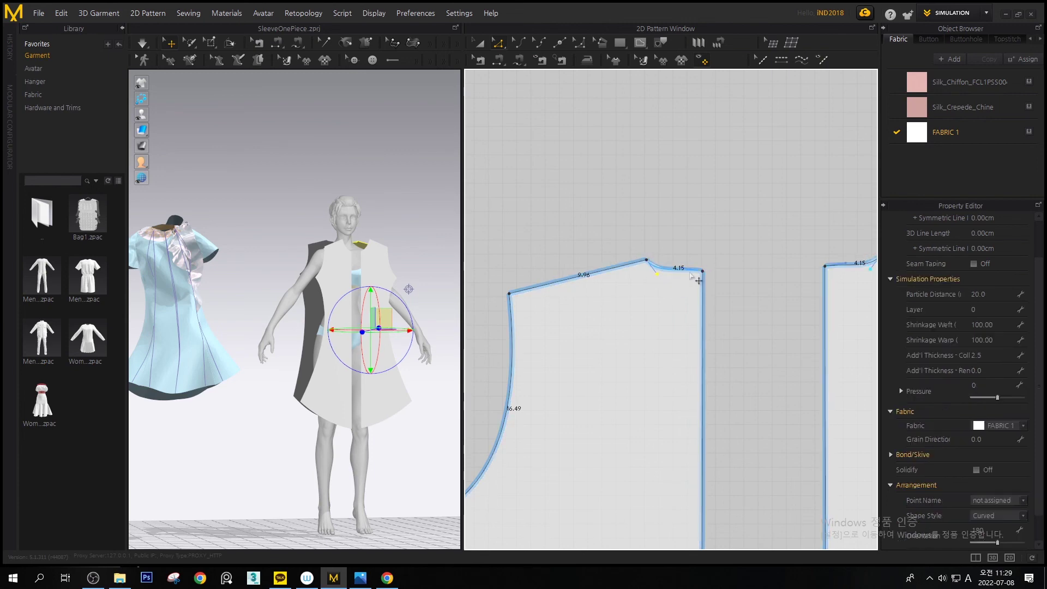
left_click_drag(681, 270, 645, 265)
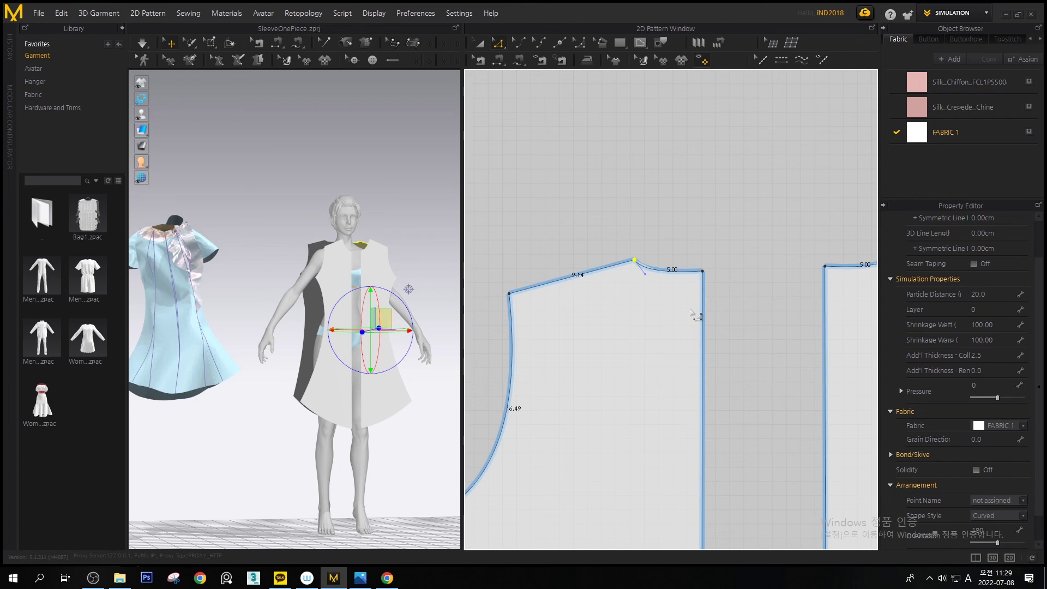
Curve the back panel's upper side edge, between underarm and waist, to about 17.6 cm
scroll(663, 266, "down", 5)
left_click(634, 315)
left_click_drag(643, 312, 644, 313)
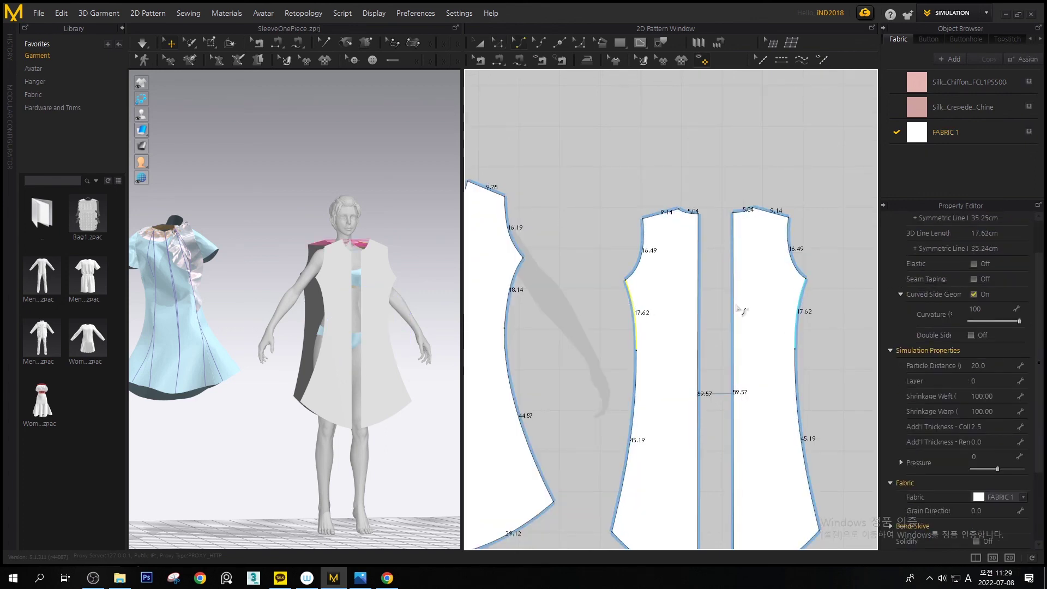
Sew the front panels' side edges from underarm to waist to the matching side edges of the back panels
middle_click_drag(640, 355, 712, 293)
scroll(600, 299, "down", 3)
key("n")
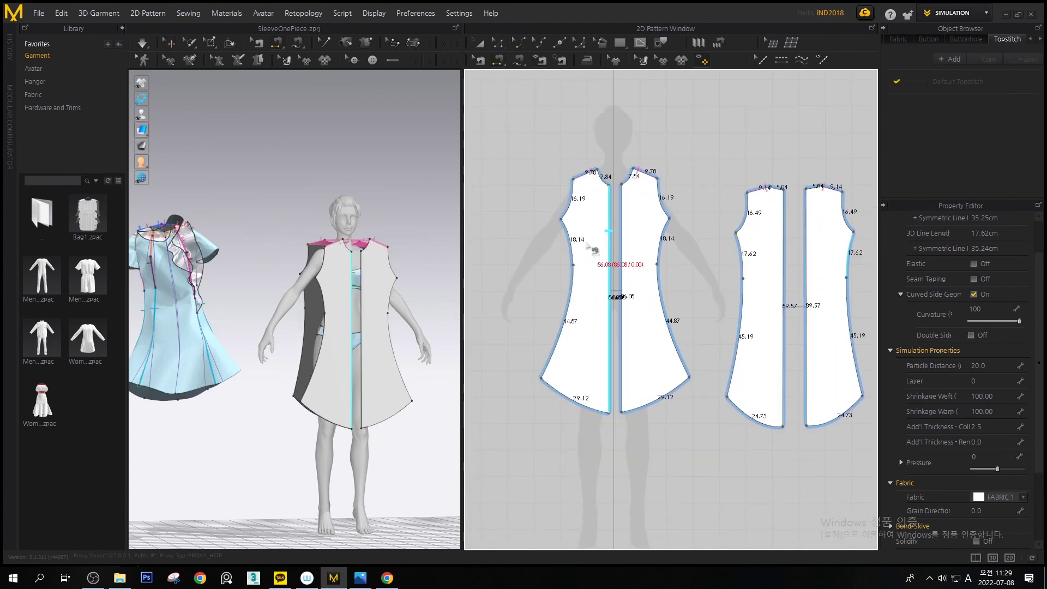
left_click(569, 234)
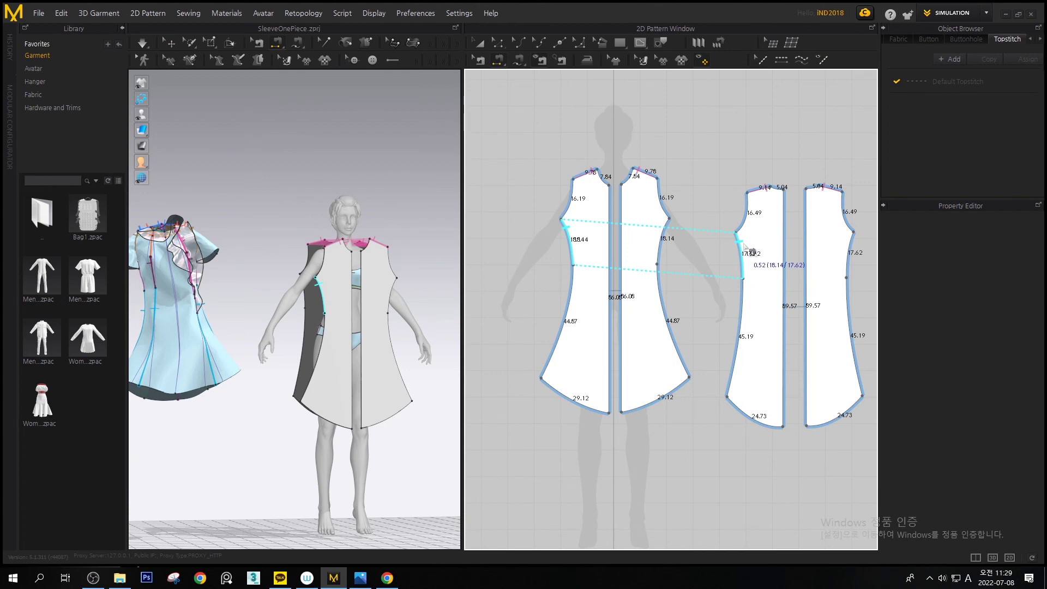
left_click(854, 244)
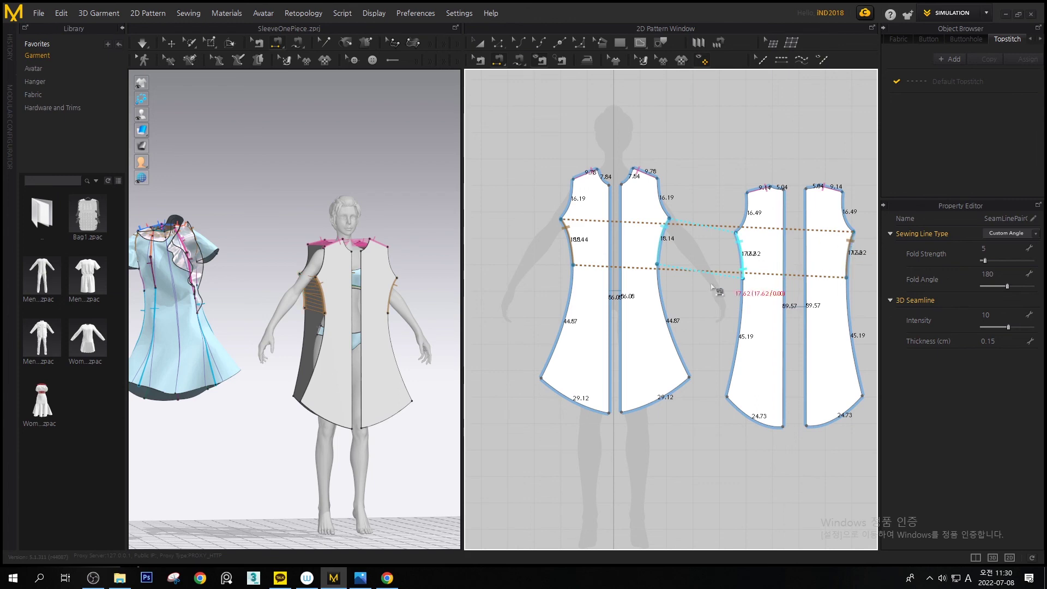
Examine the simulated dress from the back and front, and check the fit around the bust and armhole up close
right_click_drag(337, 293, 461, 370)
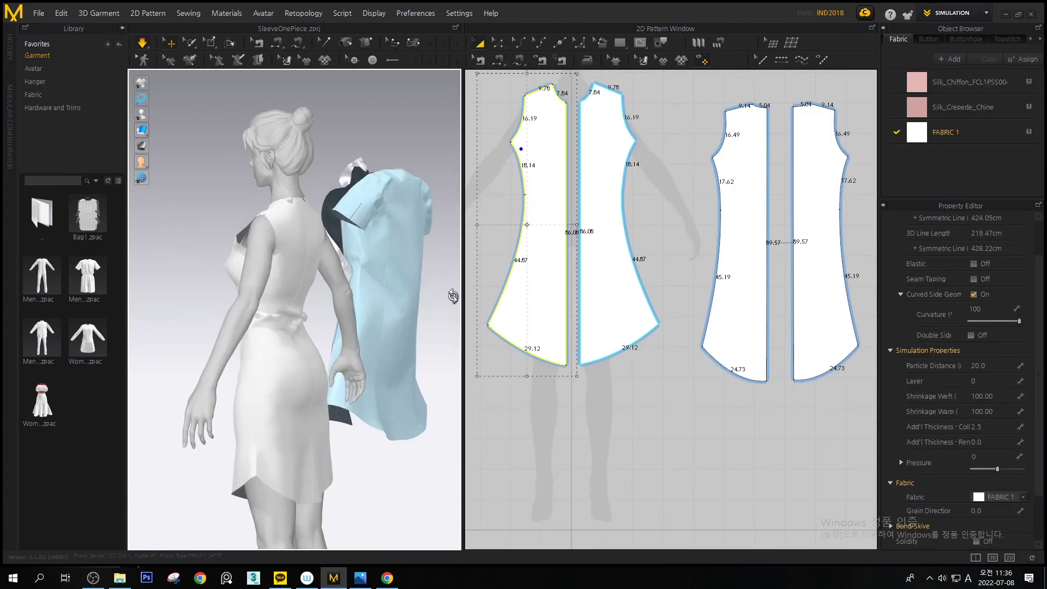
mouse_move(454, 295)
right_mouse_down()
mouse_move(523, 286)
mouse_move(442, 303)
right_mouse_up()
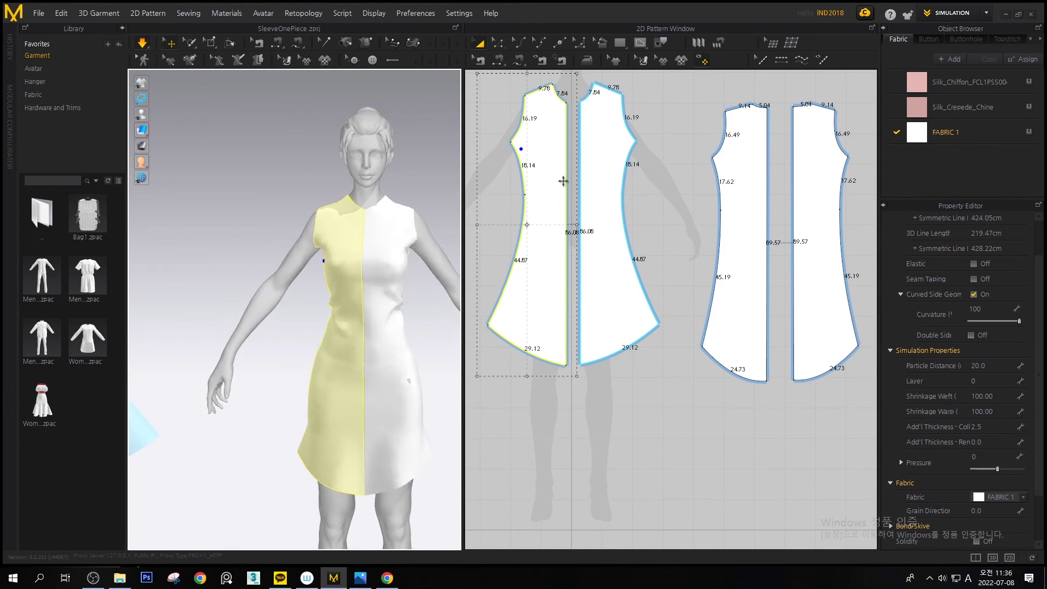
right_click_drag(434, 232, 412, 226)
scroll(413, 226, "down", 2)
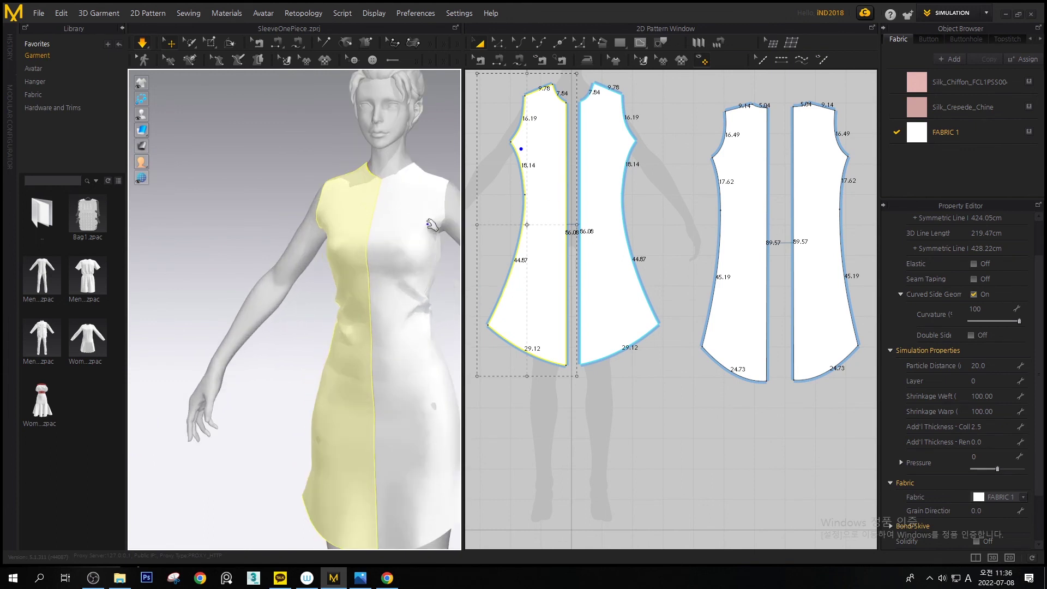
middle_click_drag(545, 200, 544, 233)
right_click_drag(443, 232, 389, 229)
scroll(404, 191, "up", 2)
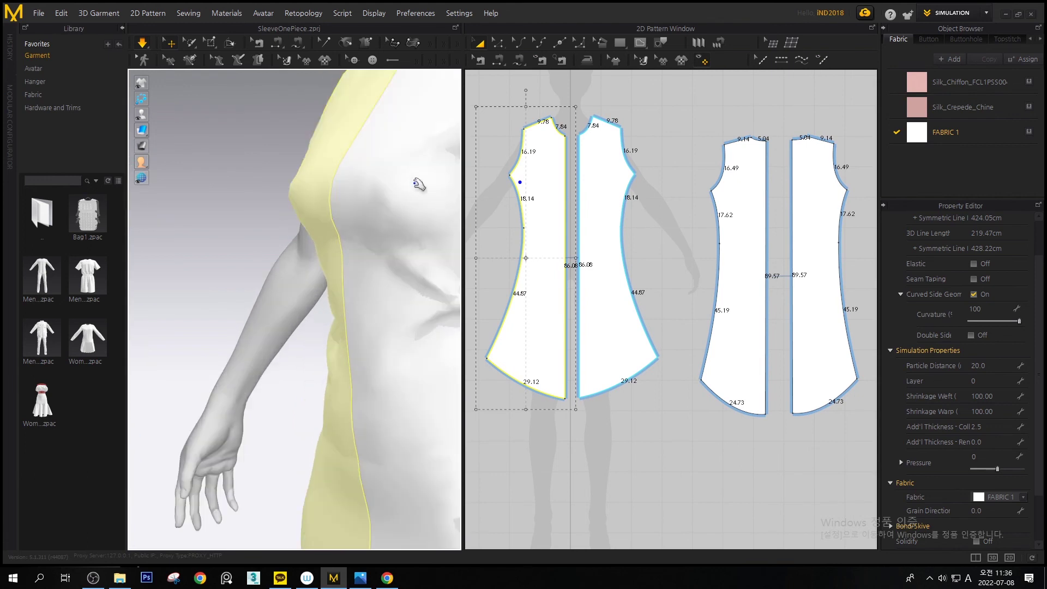
scroll(419, 203, "up", 3)
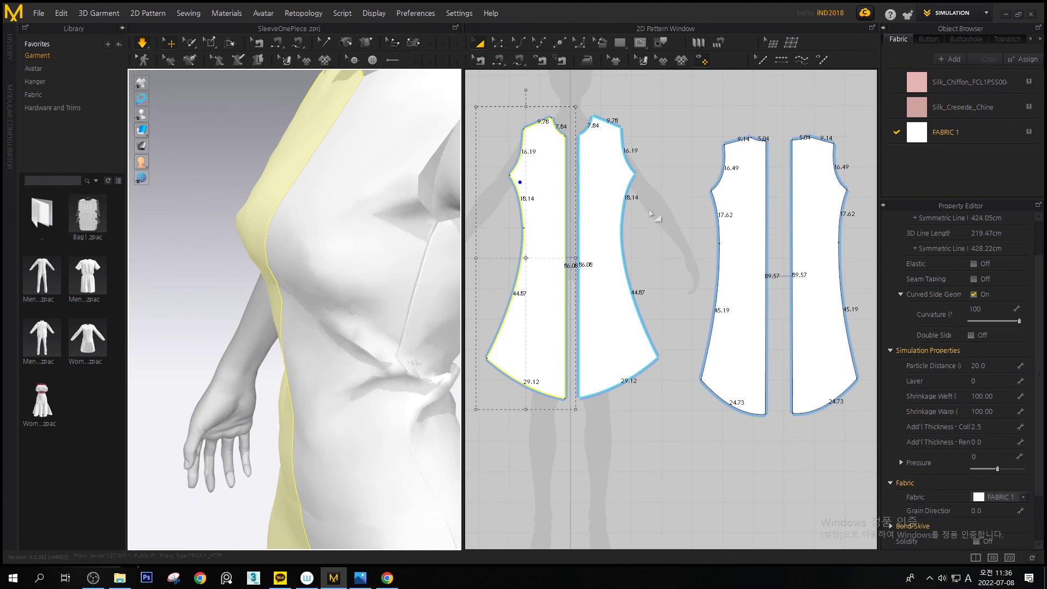
mouse_move(427, 198)
right_mouse_down()
mouse_move(351, 268)
mouse_move(334, 234)
mouse_move(371, 205)
mouse_move(374, 236)
mouse_move(415, 206)
right_mouse_up()
Move the front panel's underarm point inward and slightly down, giving an armhole and an upper side edge of about 16.6 cm each
middle_click_drag(563, 191, 589, 197)
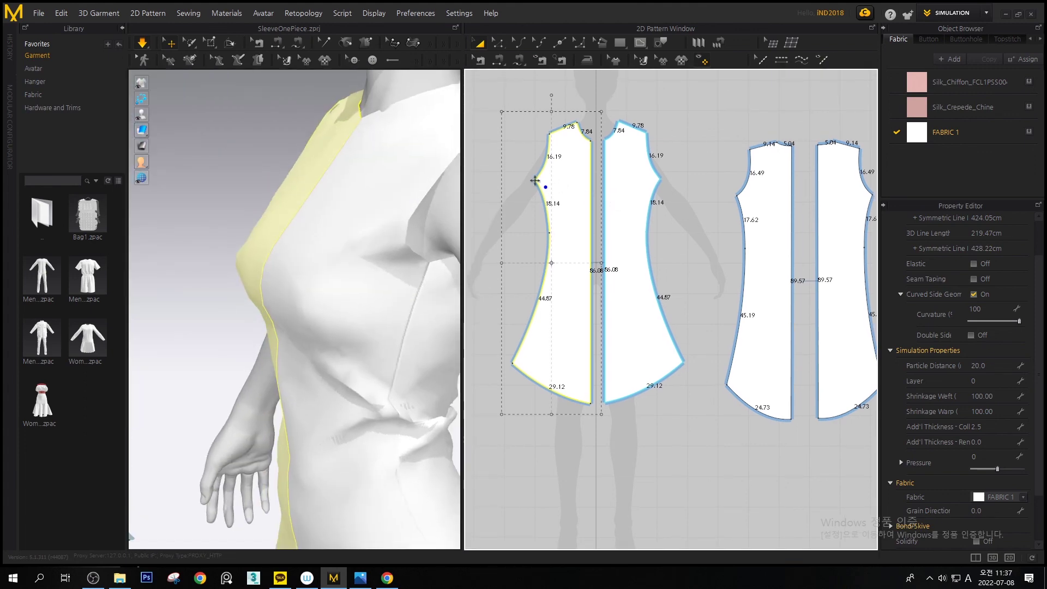
left_click(534, 180)
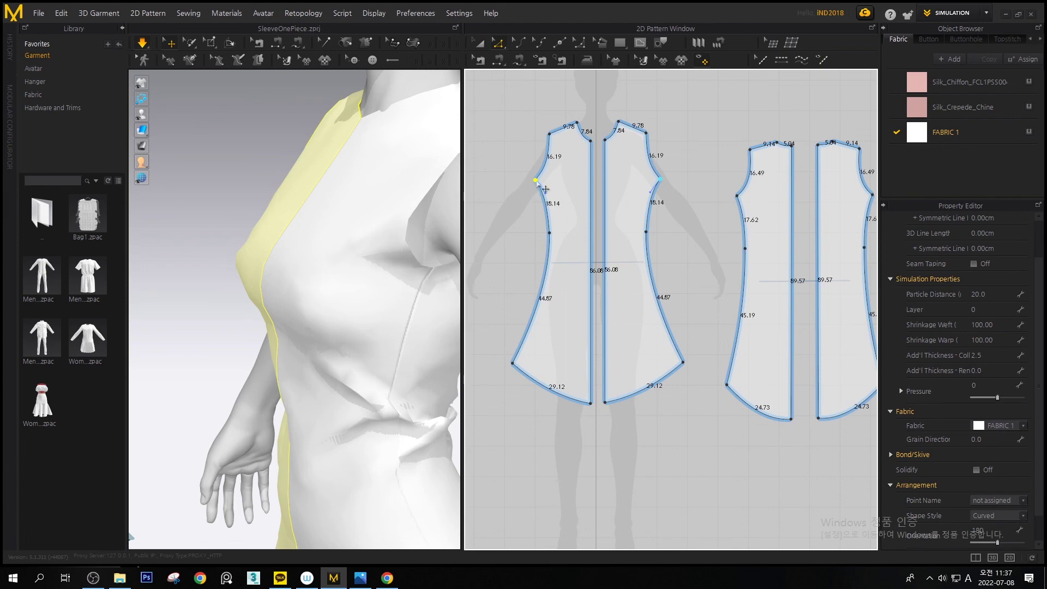
left_click_drag(545, 189, 556, 192)
mouse_move(448, 240)
right_mouse_down()
mouse_move(463, 241)
mouse_move(461, 227)
right_mouse_up()
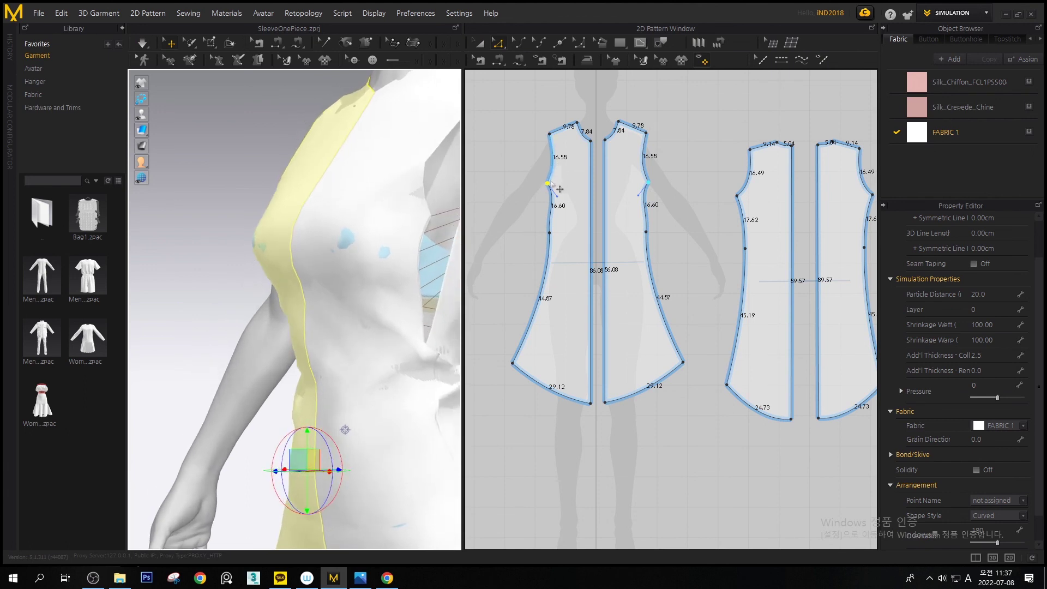
Move the front panel's waist point inward, giving side edges of about 16.6 cm above and 45.4 cm below it, and simulate the dress
mouse_move(558, 198)
left_mouse_down()
mouse_move(554, 234)
mouse_move(556, 196)
left_mouse_up()
left_click(552, 164)
right_click_drag(410, 176, 314, 217)
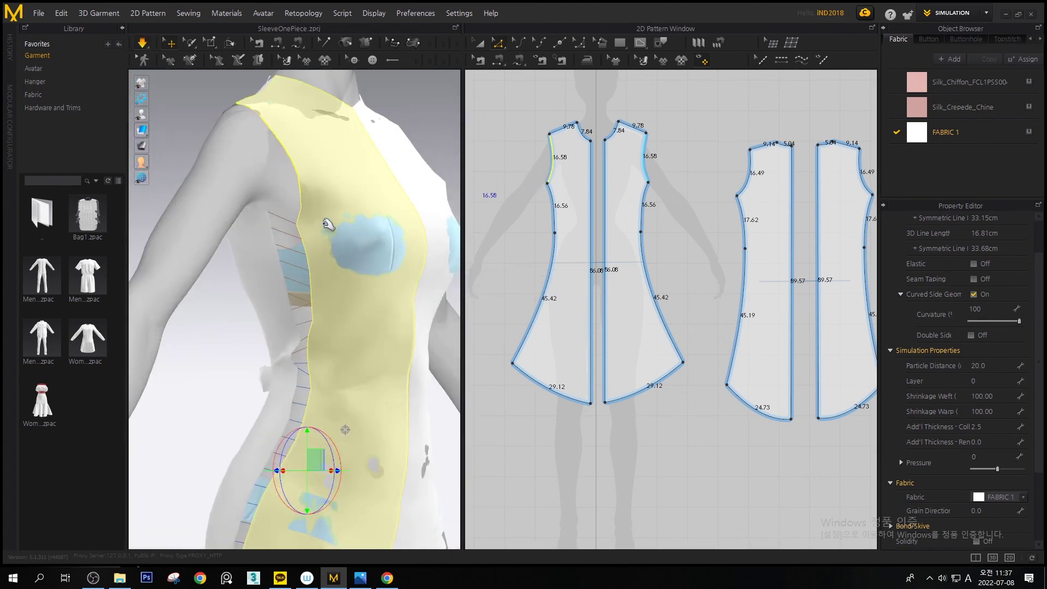
scroll(349, 224, "up", 1)
right_click_drag(350, 224, 275, 243)
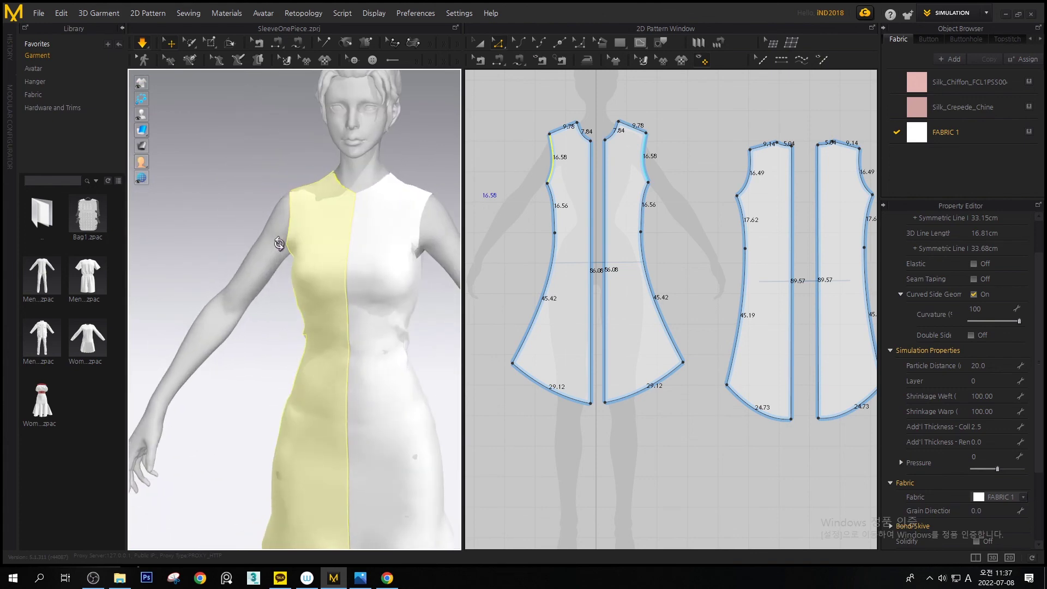
Stop the simulation and select the front panel's armhole edge for curve editing
right_click_drag(625, 199, 595, 194)
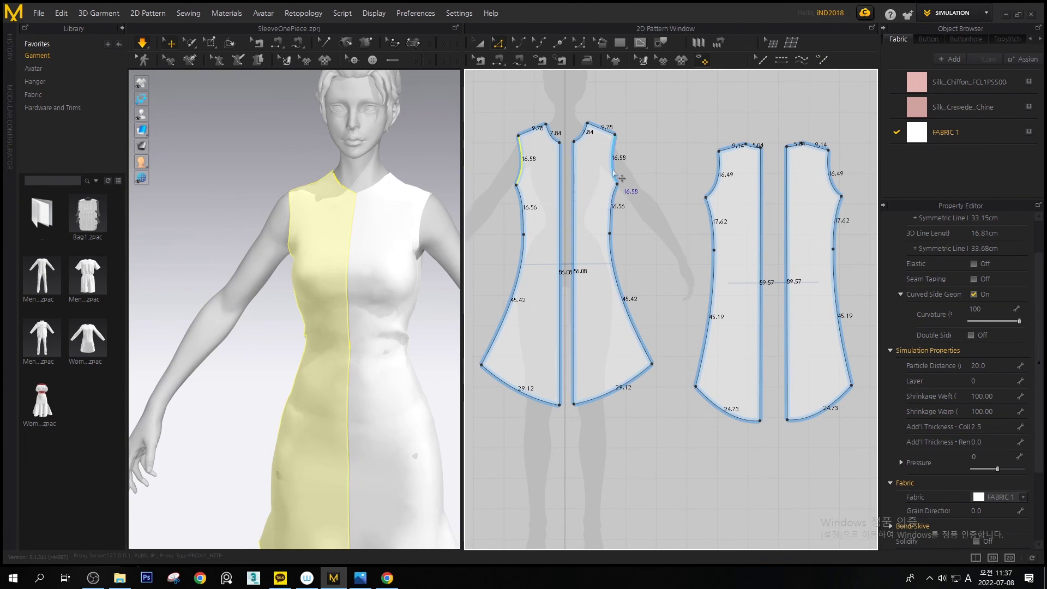
left_click(613, 172)
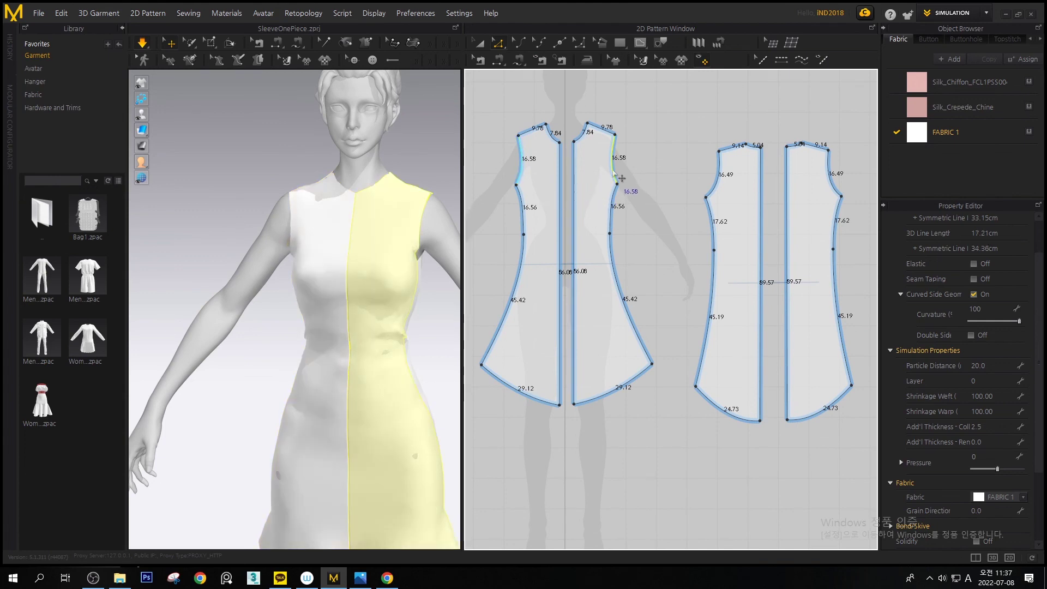
left_click(617, 183)
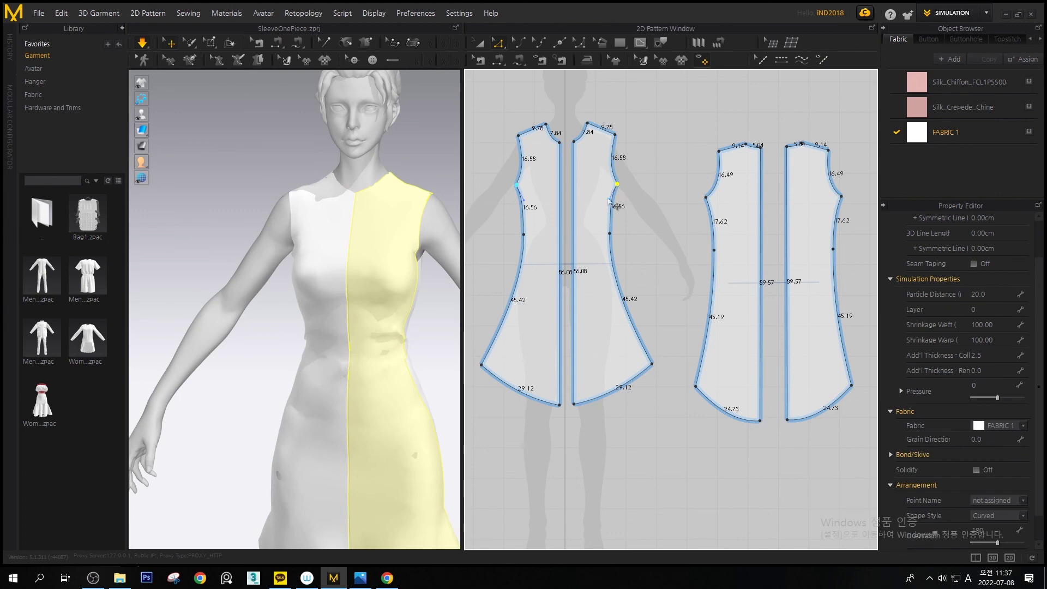
left_click(517, 185)
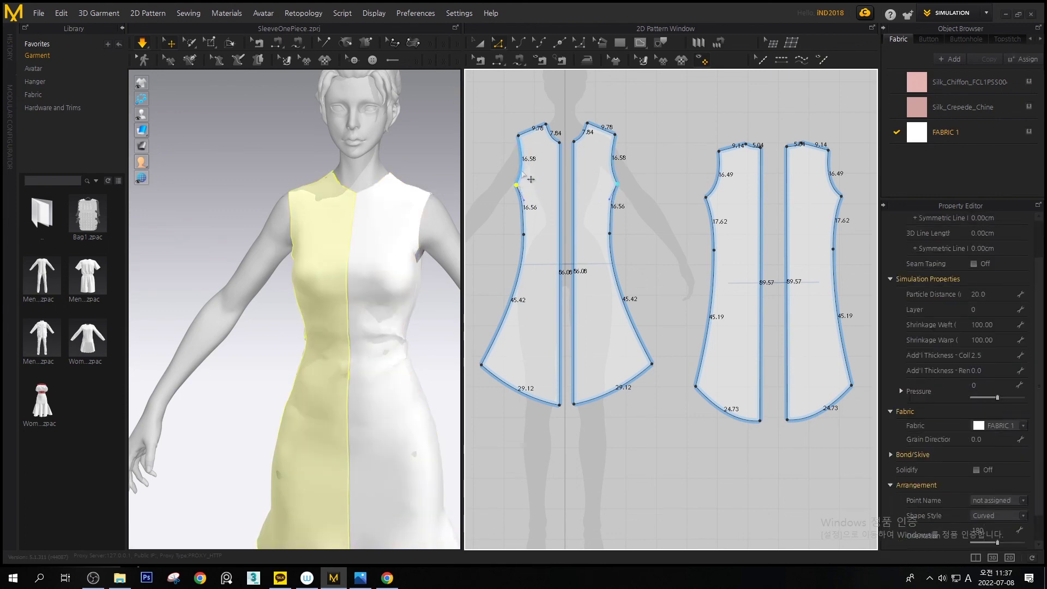
left_click(524, 155)
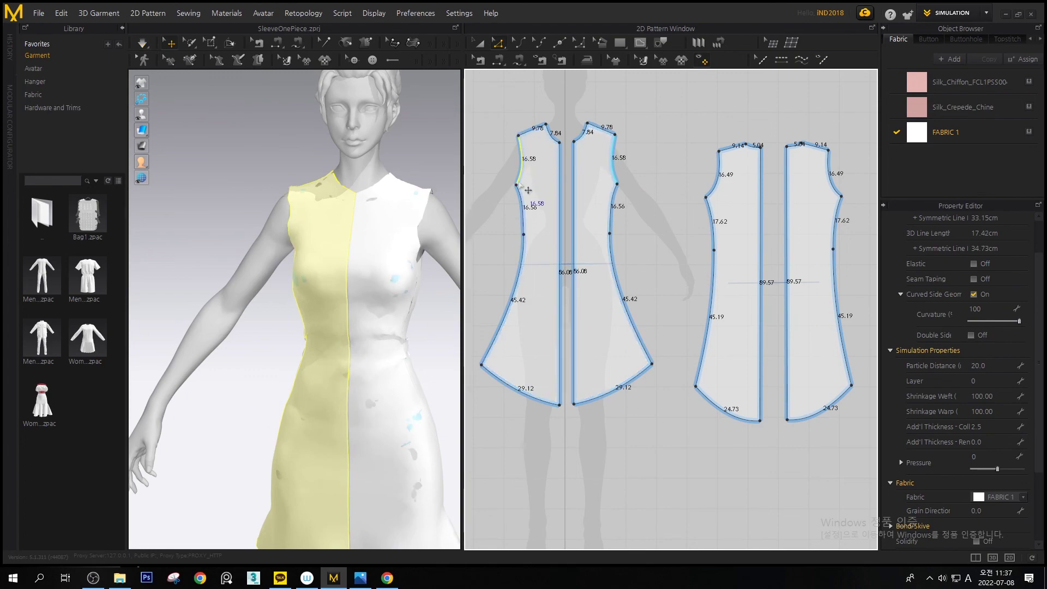
key("v")
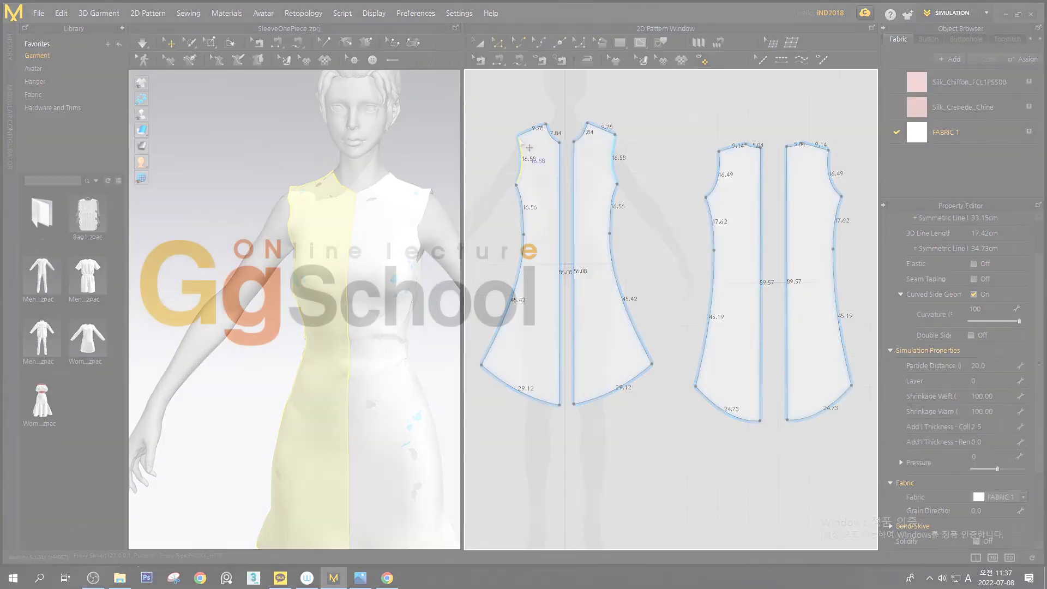